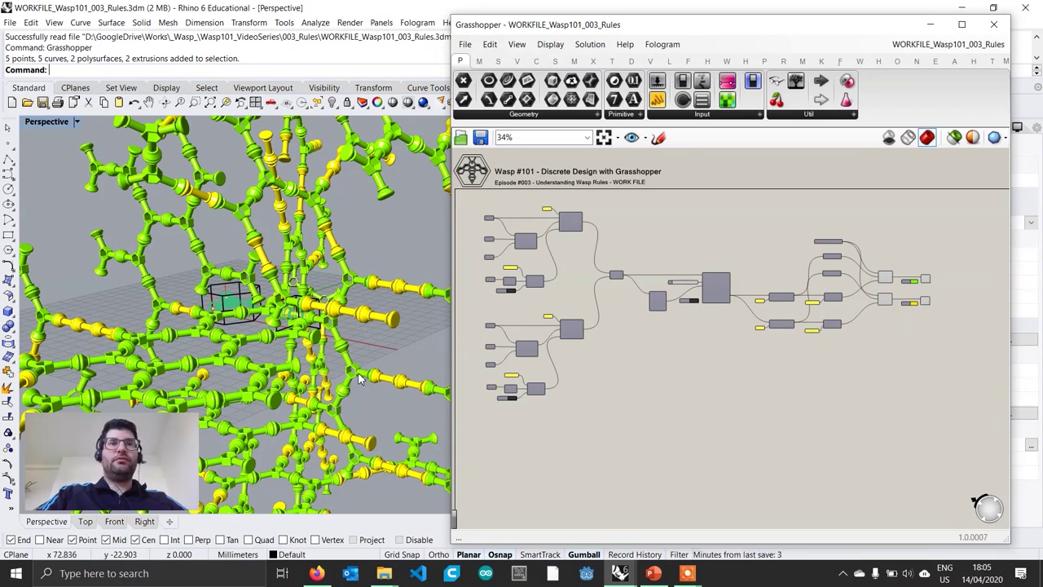
# - Set the geometry display value list to Base Geometry so the aggregation previews with its base shapes
pyautogui.scroll(2, 353, 365)
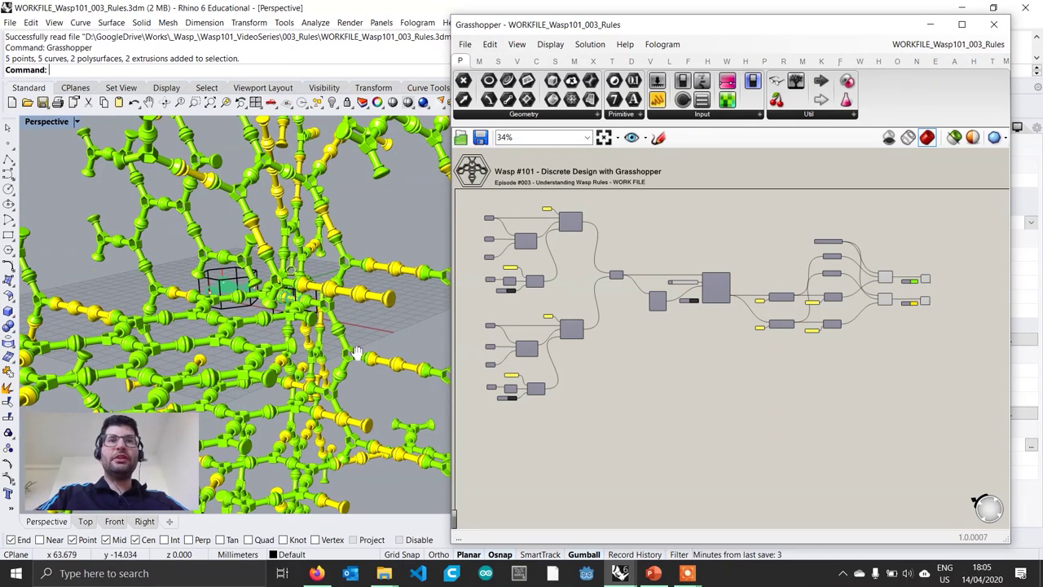
pyautogui.keyDown('shift'); pyautogui.moveTo(350, 345); pyautogui.dragTo(329, 369, button='right'); pyautogui.keyUp('shift')
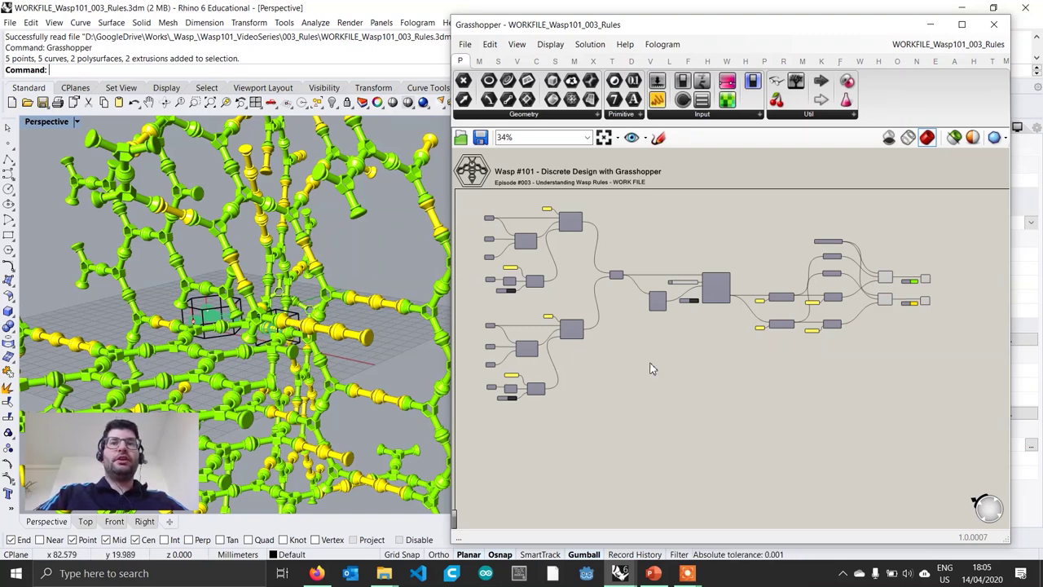
pyautogui.moveTo(796, 339); pyautogui.dragTo(751, 347, button='right')
pyautogui.scroll(5, 822, 244)
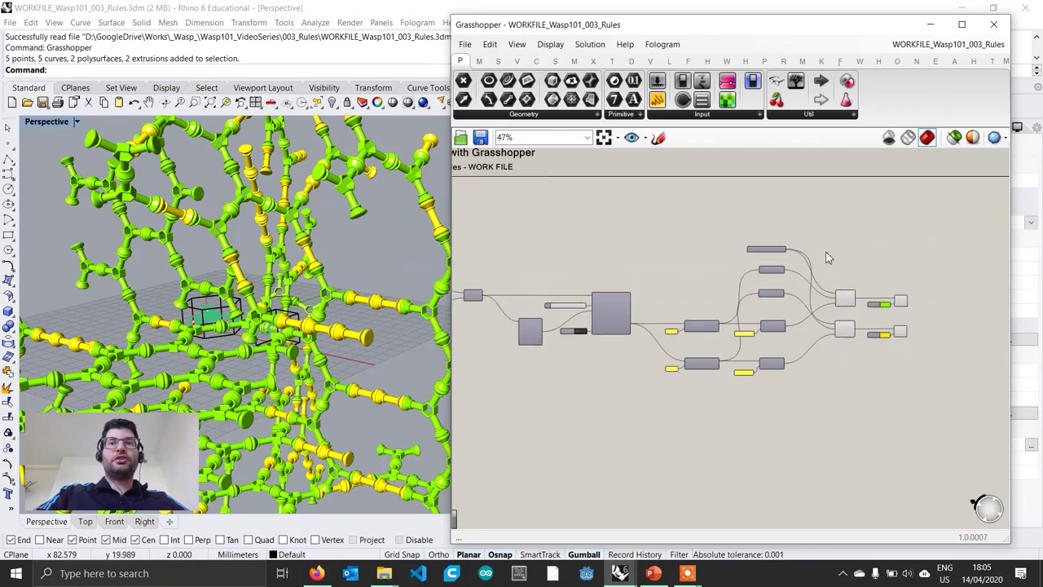
pyautogui.moveTo(787, 285); pyautogui.dragTo(784, 270, button='right')
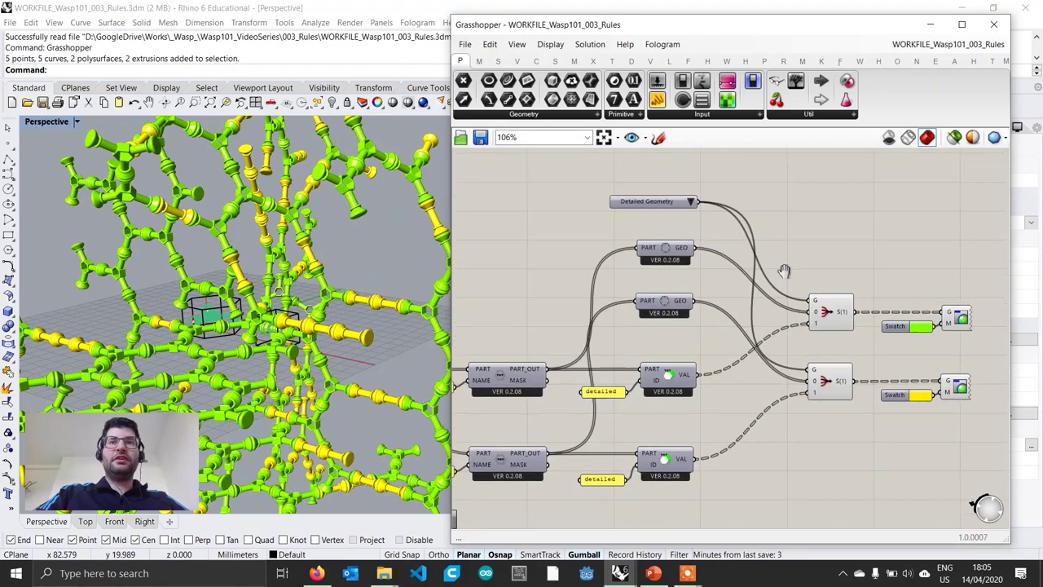
pyautogui.click(693, 202)
pyautogui.click(719, 211)
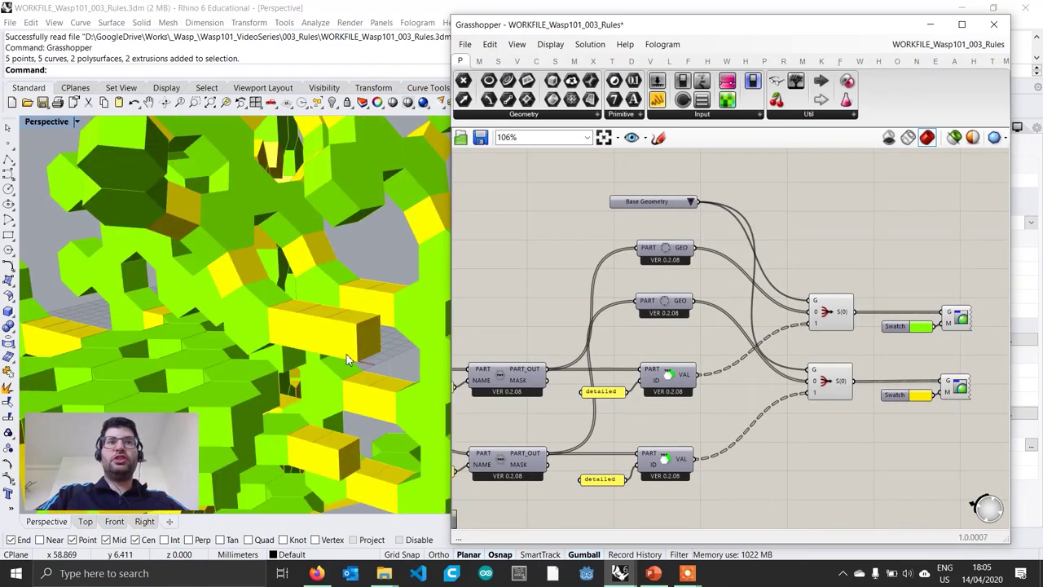
pyautogui.scroll(-3, 295, 339)
pyautogui.moveTo(309, 338); pyautogui.dragTo(348, 296, button='right')
pyautogui.scroll(-5, 758, 349)
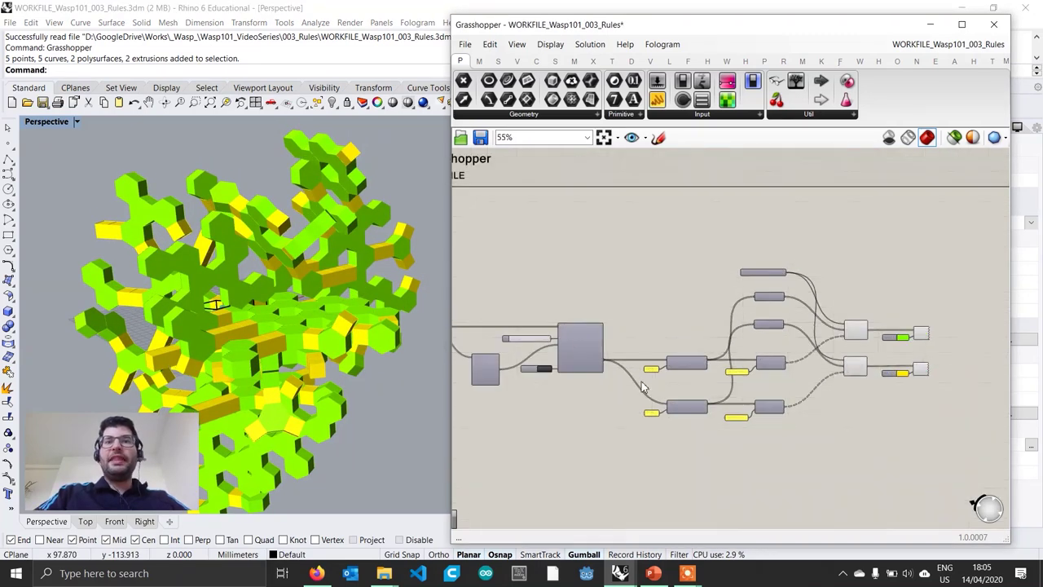
# - Delete the rule-generating component that feeds the RULES input of the aggregation component
pyautogui.moveTo(583, 388); pyautogui.dragTo(708, 379, button='right')
pyautogui.scroll(2, 666, 374)
pyautogui.scroll(4, 667, 373)
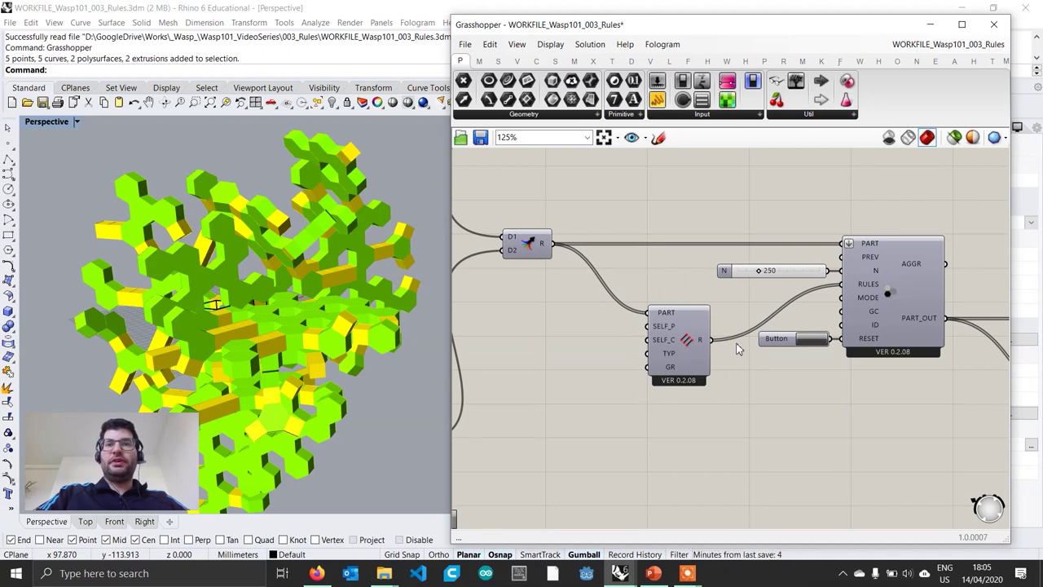
pyautogui.moveTo(685, 356); pyautogui.dragTo(673, 355)
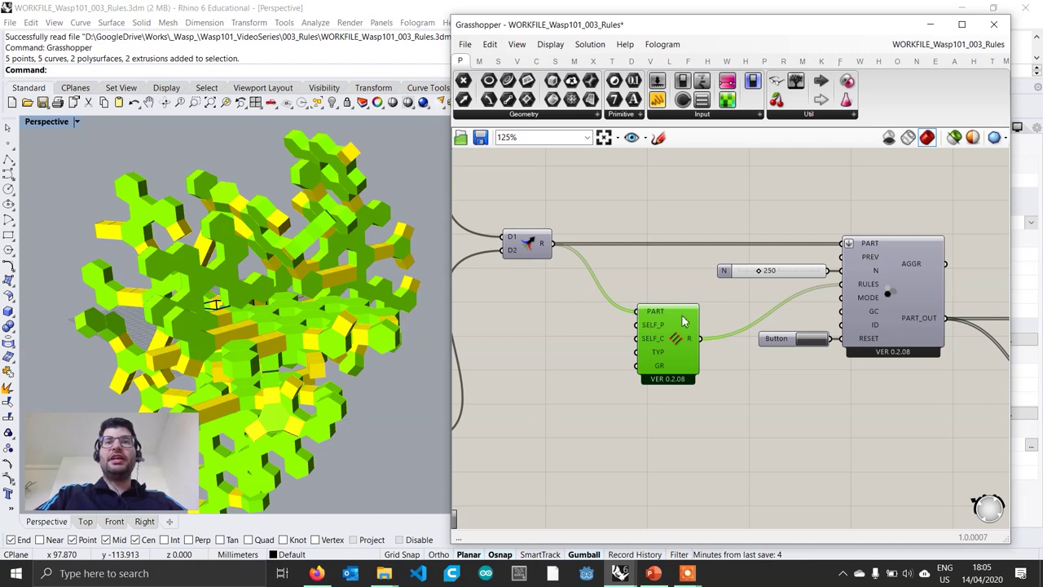
pyautogui.moveTo(681, 351)
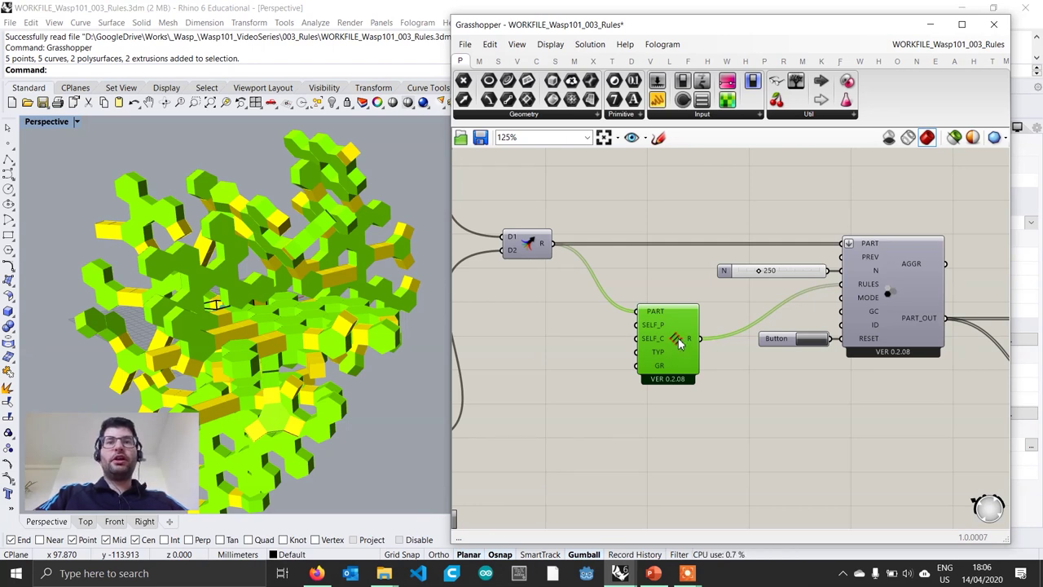
pyautogui.press('Delete')
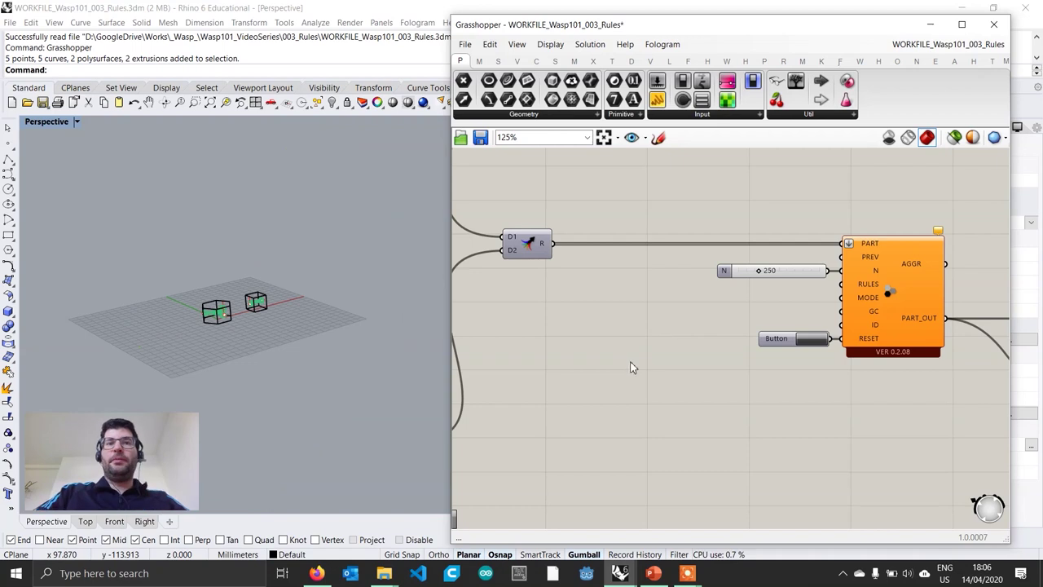
# - Add a Wasp_Rule component to the canvas in the empty area below the merged parts wire
pyautogui.scroll(-1, 630, 350)
pyautogui.moveTo(630, 350); pyautogui.dragTo(654, 346, button='right')
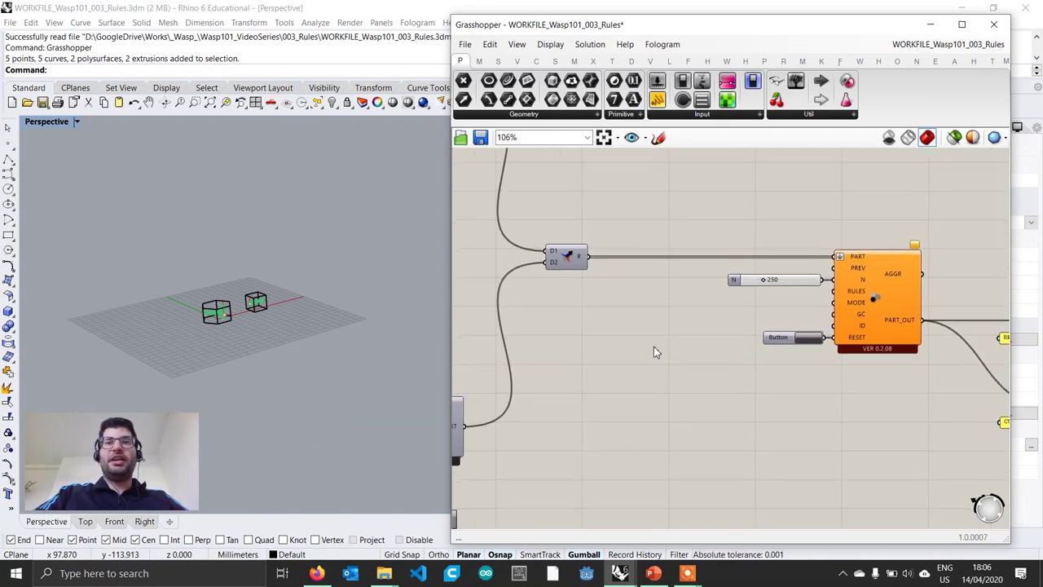
pyautogui.scroll(1, 653, 367)
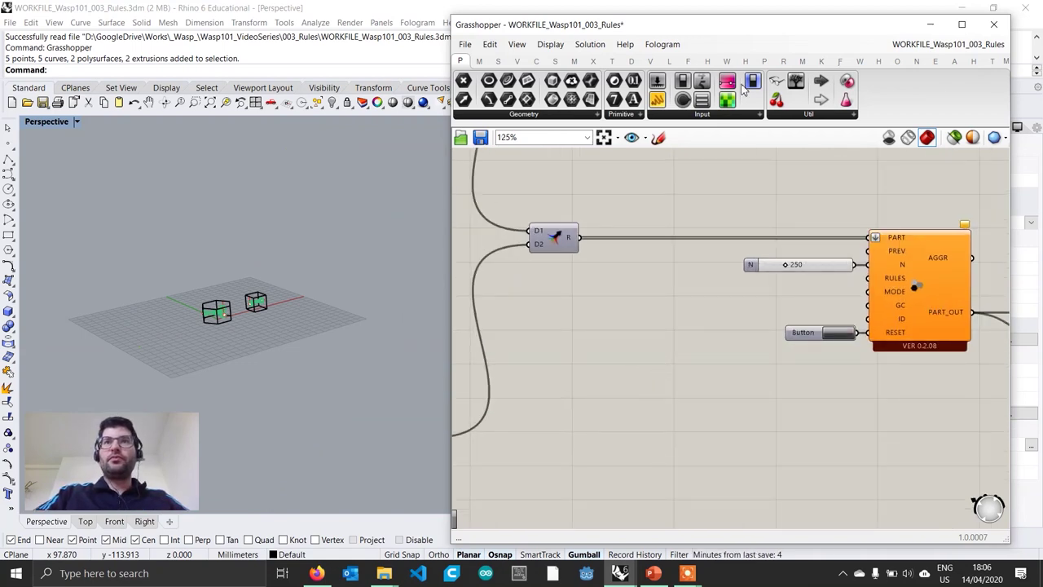
pyautogui.click(861, 61)
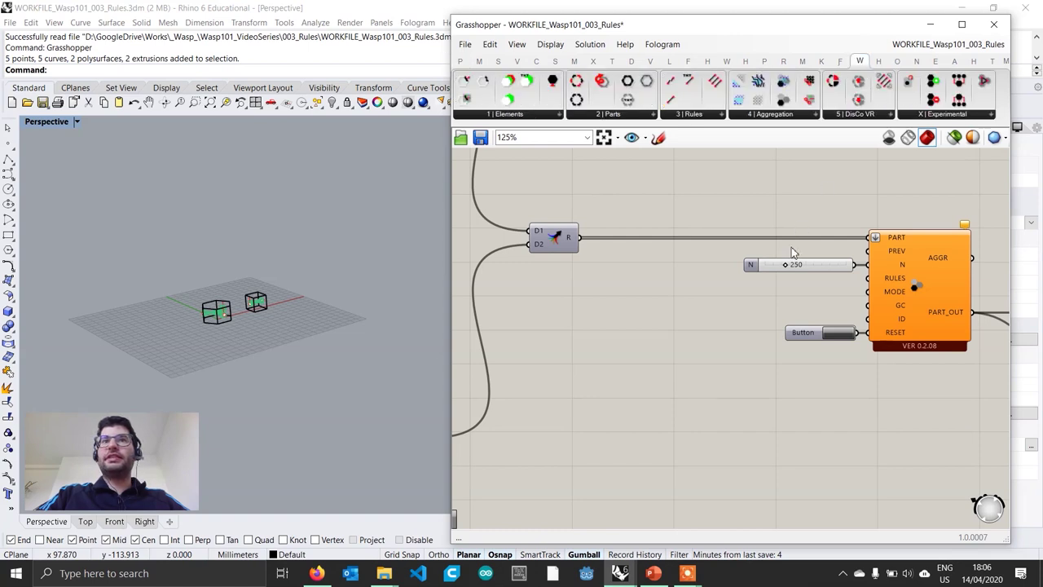
pyautogui.click(704, 117)
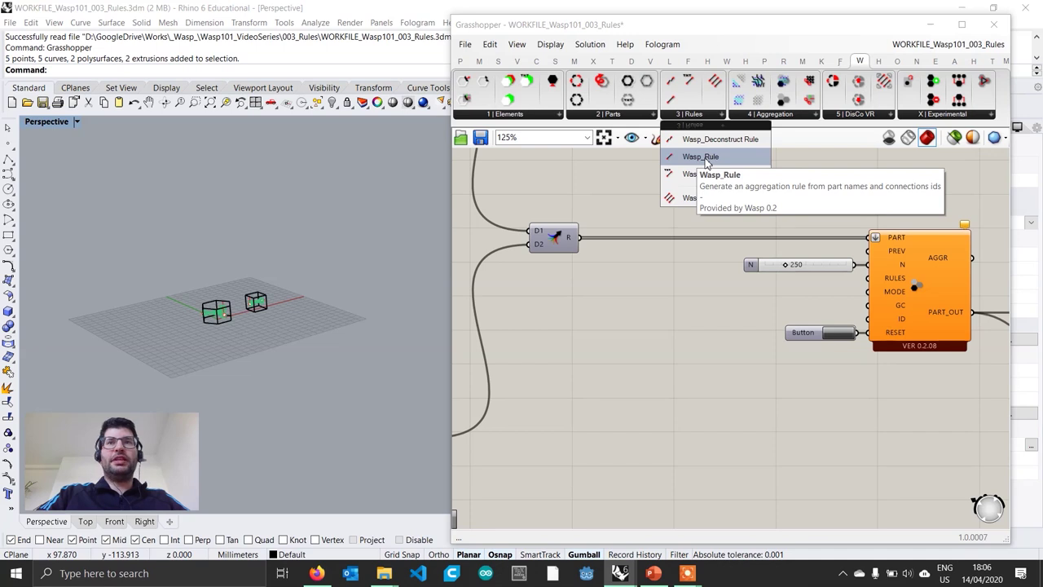
pyautogui.moveTo(706, 163); pyautogui.dragTo(662, 421)
pyautogui.moveTo(662, 420); pyautogui.dragTo(702, 393, button='right')
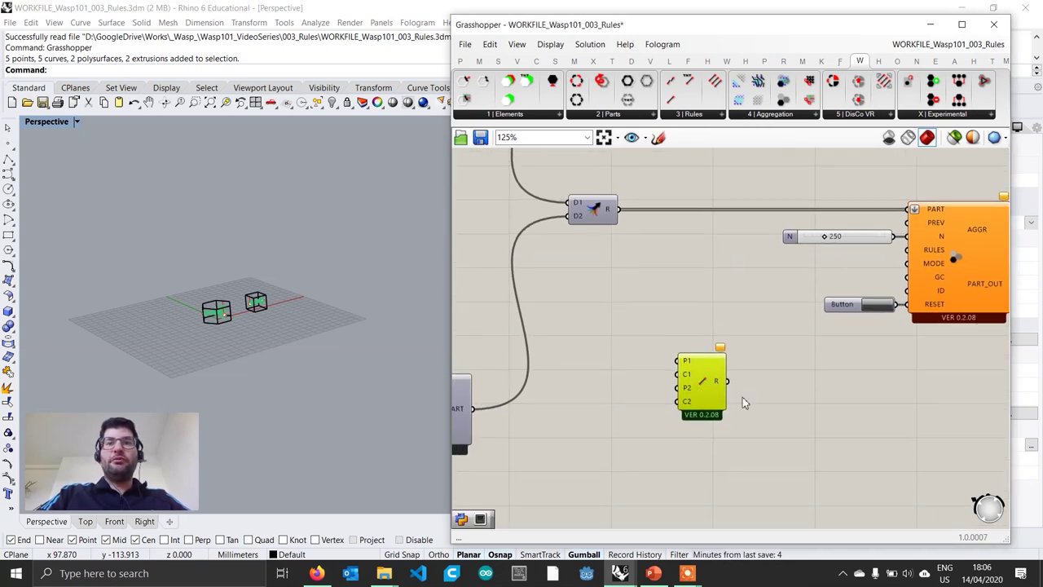
pyautogui.scroll(1, 706, 405)
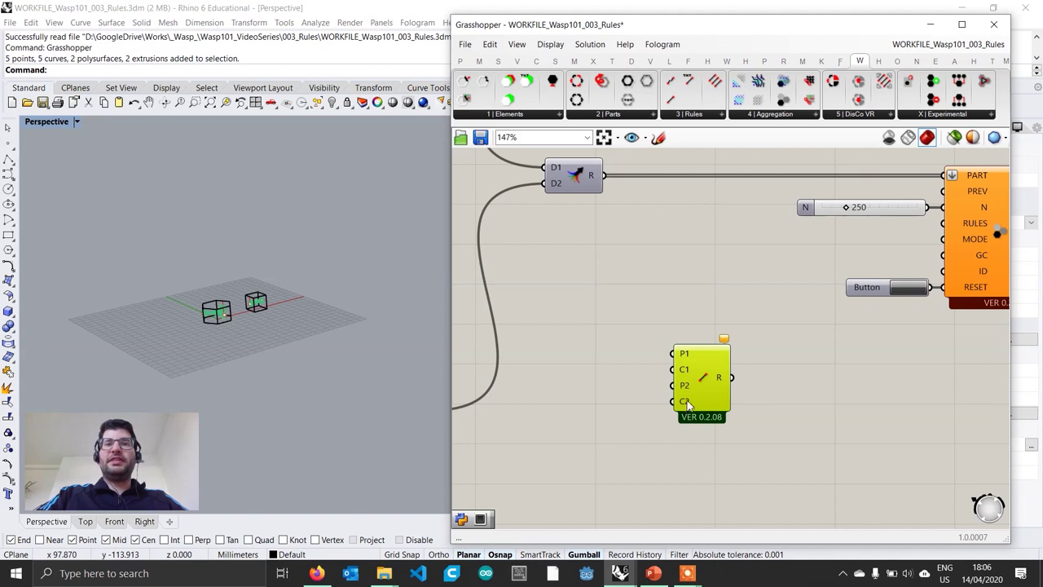
pyautogui.moveTo(685, 405)
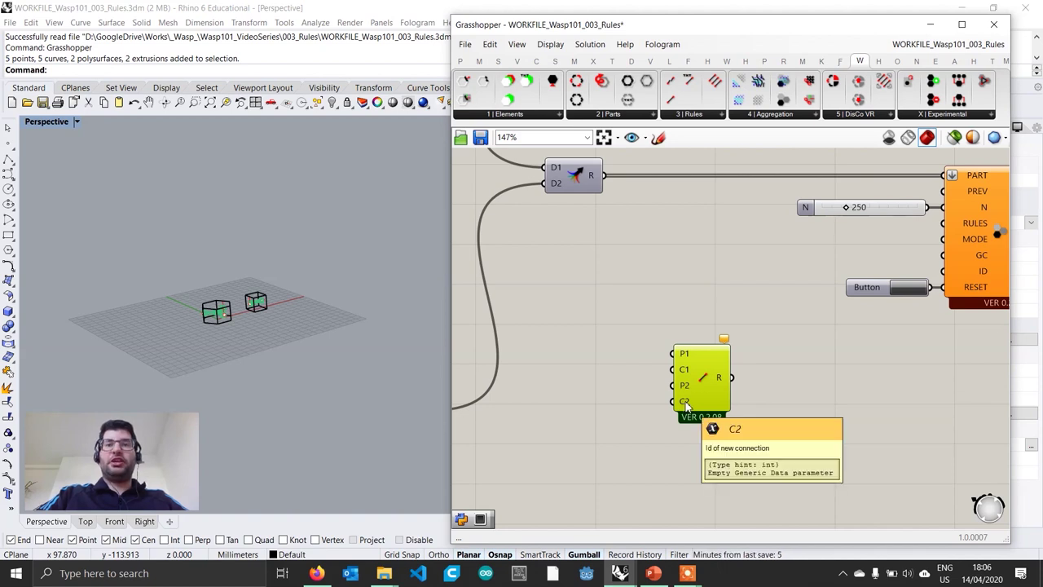
# - Create a text panel containing HEXA and connect it to the P1 input of the Wasp_Rule component
pyautogui.moveTo(683, 393); pyautogui.dragTo(698, 390, button='right')
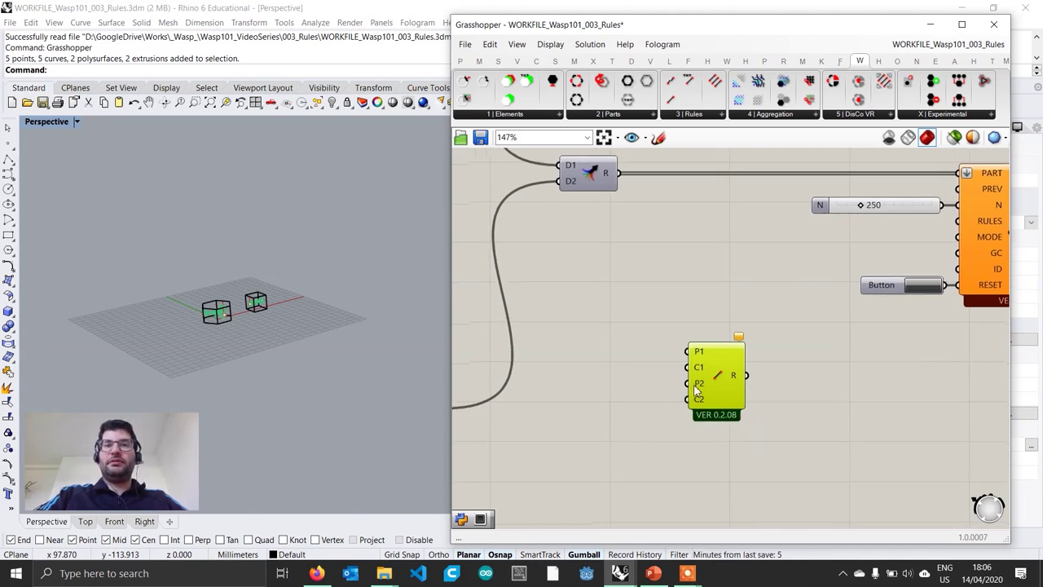
pyautogui.doubleClick(598, 336)
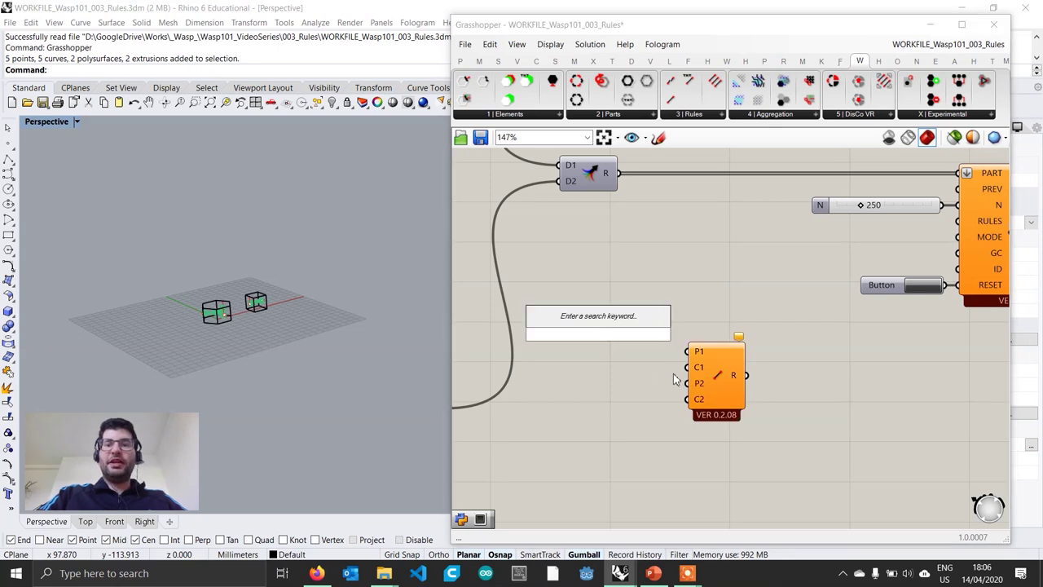
pyautogui.write('"')
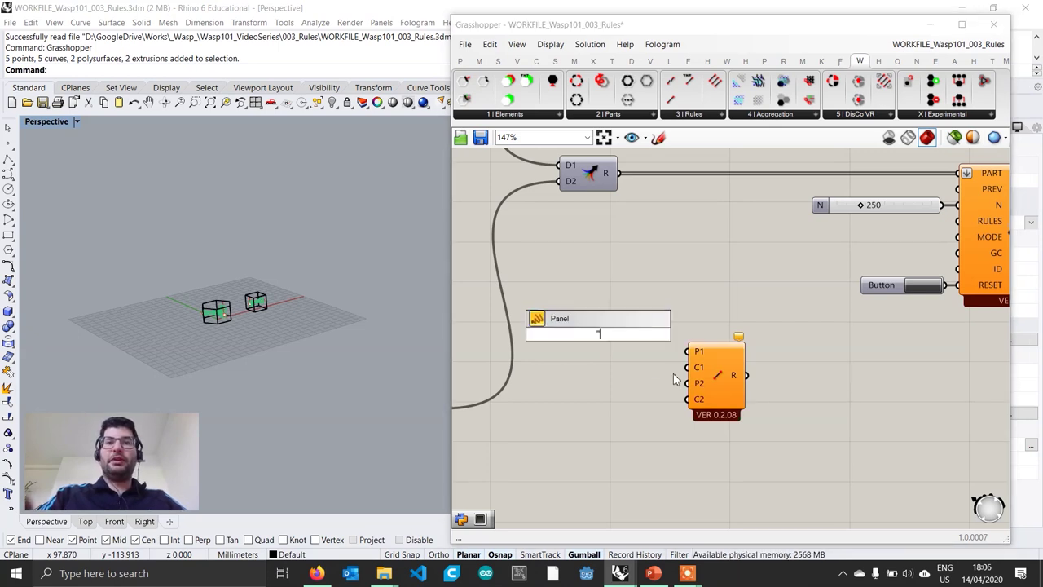
pyautogui.write('HEXA')
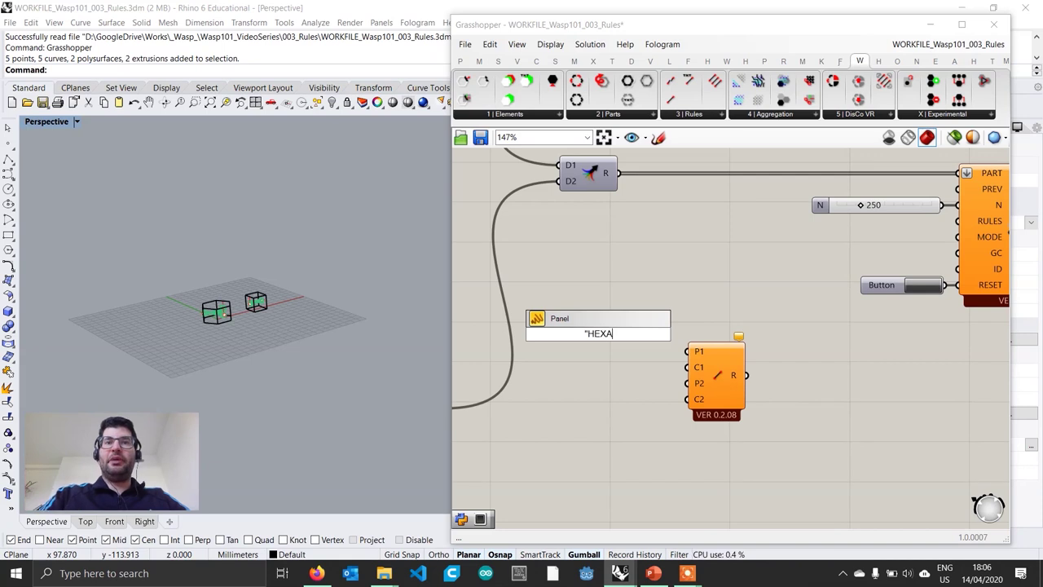
pyautogui.press('Return')
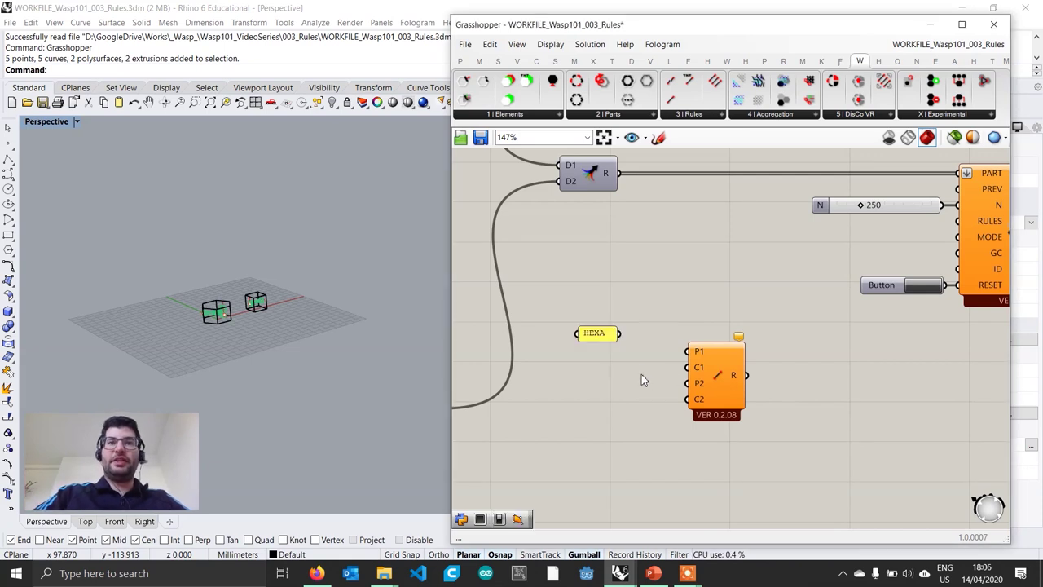
pyautogui.moveTo(620, 333); pyautogui.dragTo(687, 351)
pyautogui.moveTo(611, 337); pyautogui.dragTo(647, 332)
# - Add a number slider with value 1, connect it to the rule's C1 input, and align the HEXA panel above it
pyautogui.scroll(6, 273, 342)
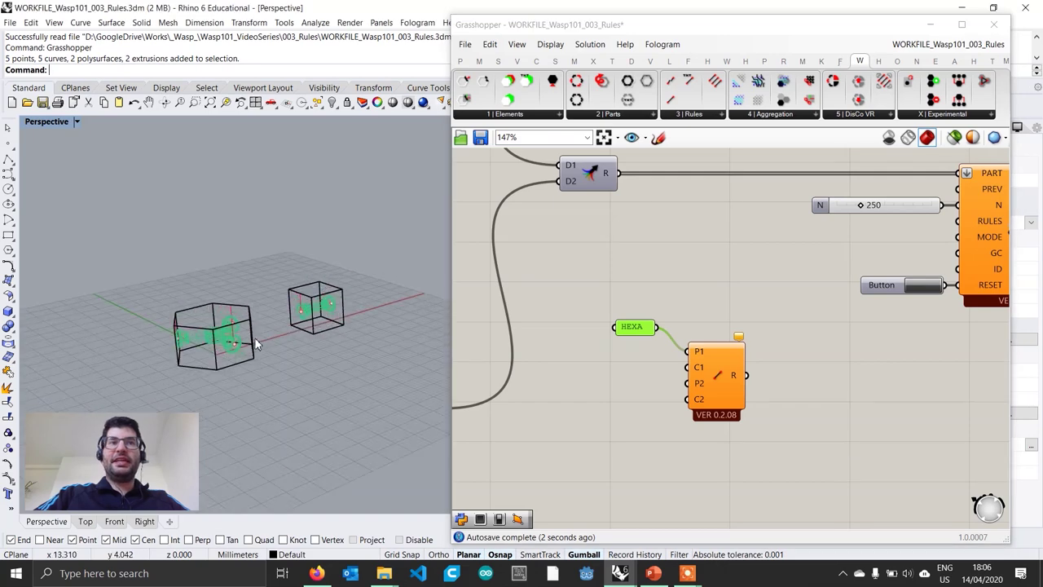
pyautogui.keyDown('shift'); pyautogui.moveTo(314, 374); pyautogui.dragTo(306, 385, button='right'); pyautogui.keyUp('shift')
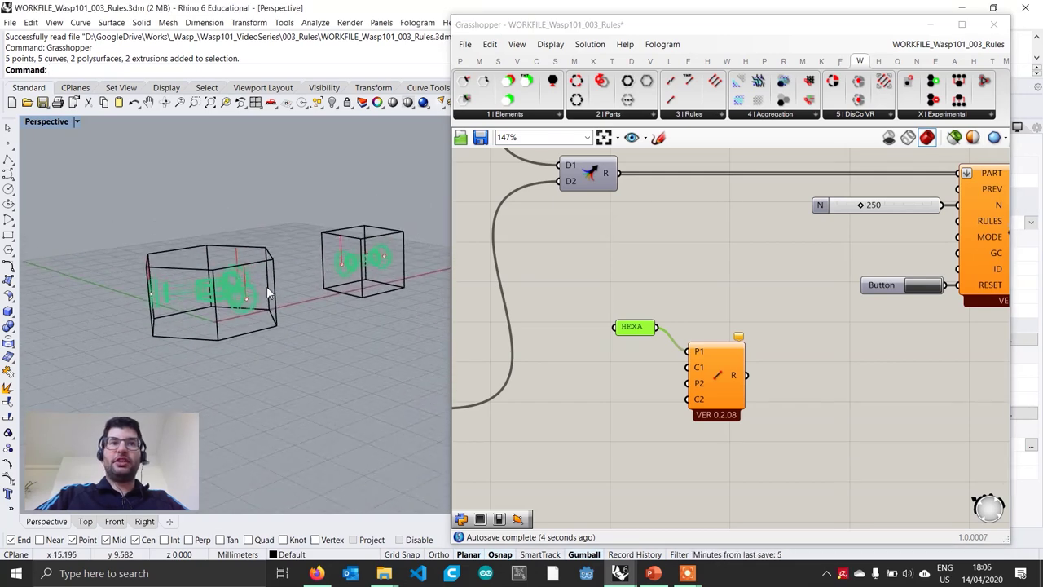
pyautogui.doubleClick(606, 376)
pyautogui.write('1')
pyautogui.press('Return')
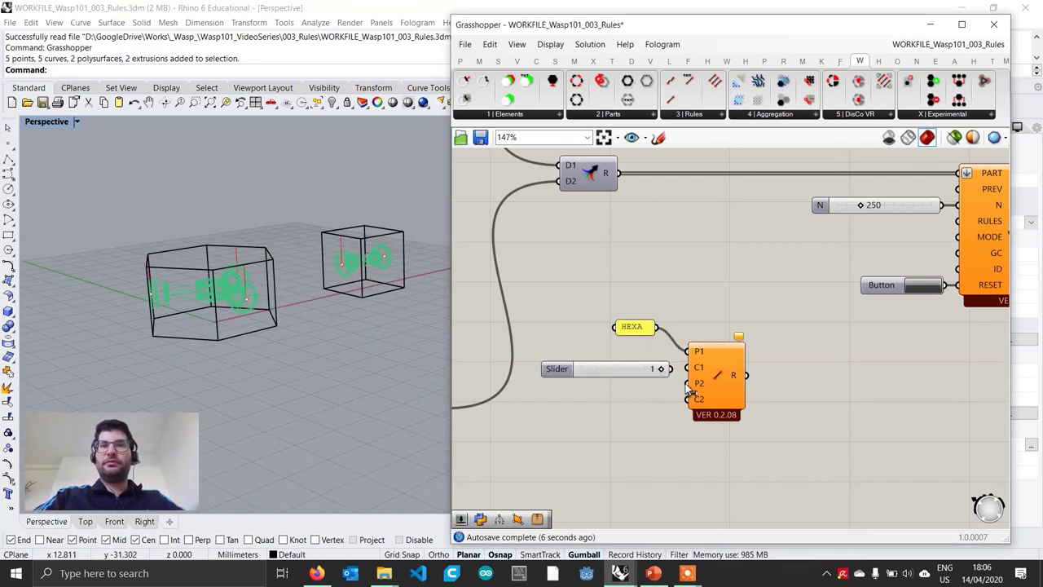
pyautogui.moveTo(670, 368); pyautogui.dragTo(689, 368)
pyautogui.click(616, 372)
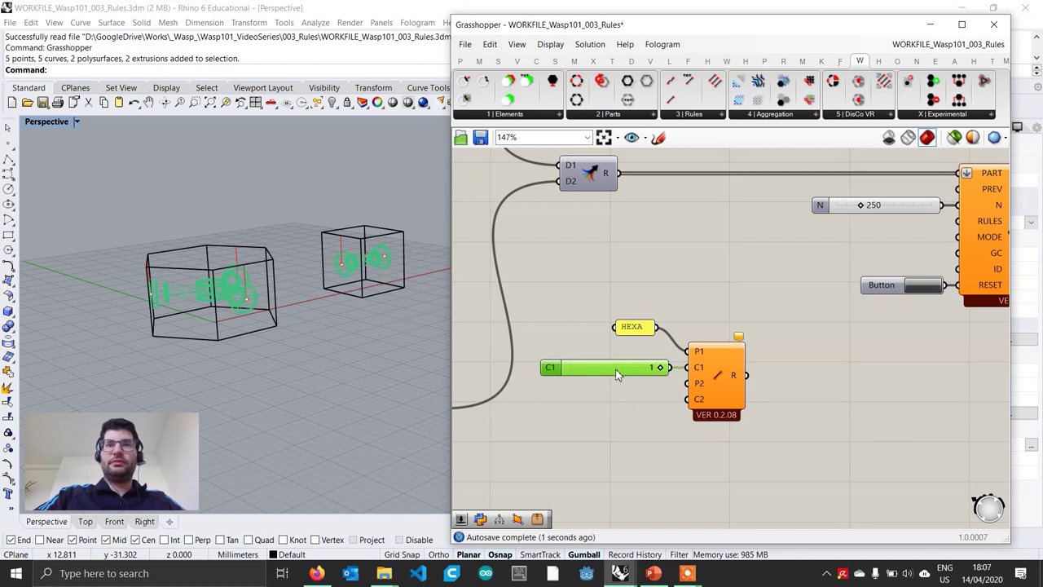
pyautogui.click(642, 334)
pyautogui.moveTo(644, 336); pyautogui.dragTo(654, 348)
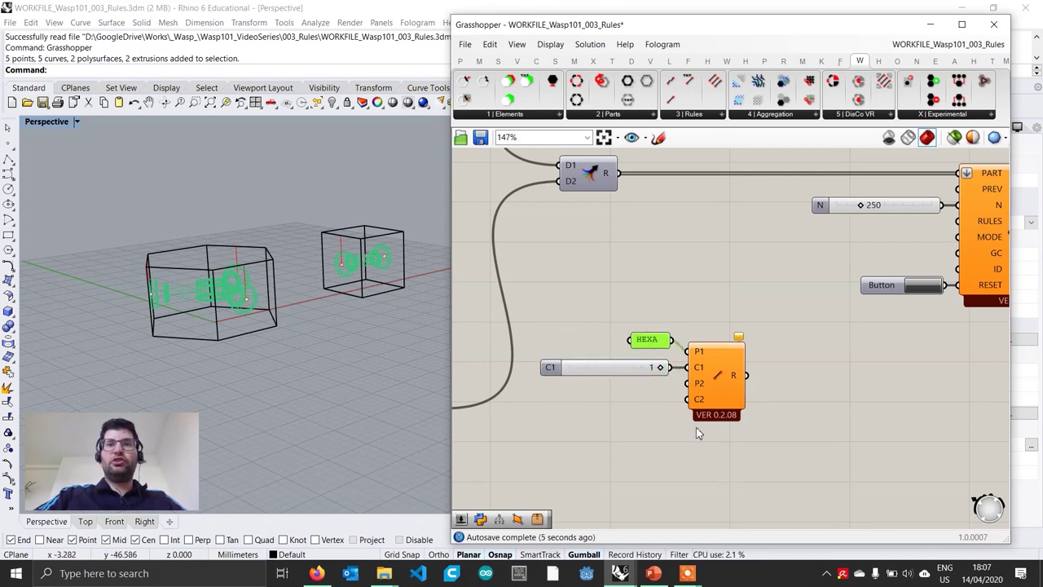
# - Create a text panel containing CUBE, connect it to the rule's P2 input, and place it below the C1 slider
pyautogui.doubleClick(631, 402)
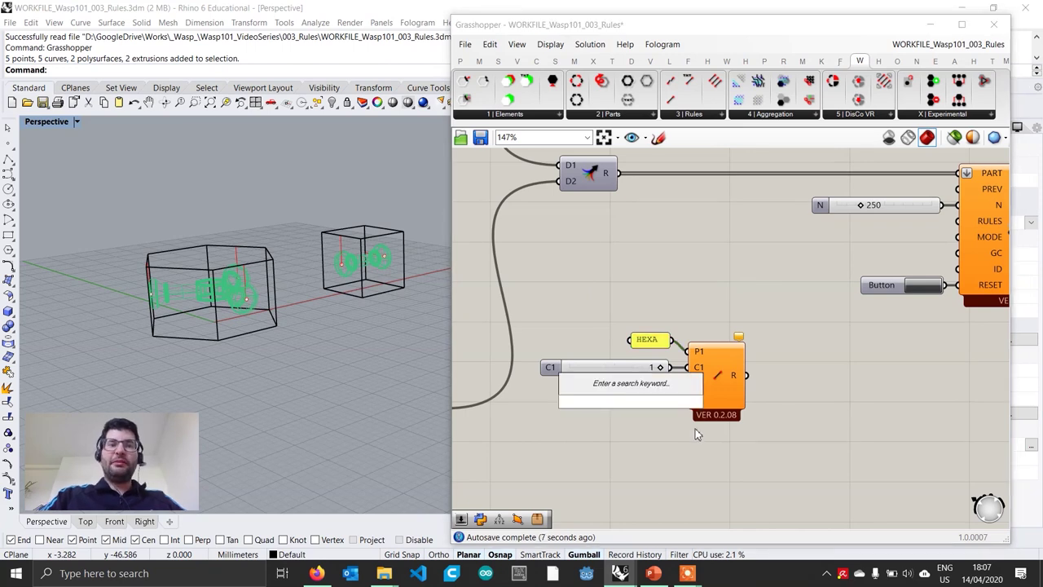
pyautogui.write('"CUBE')
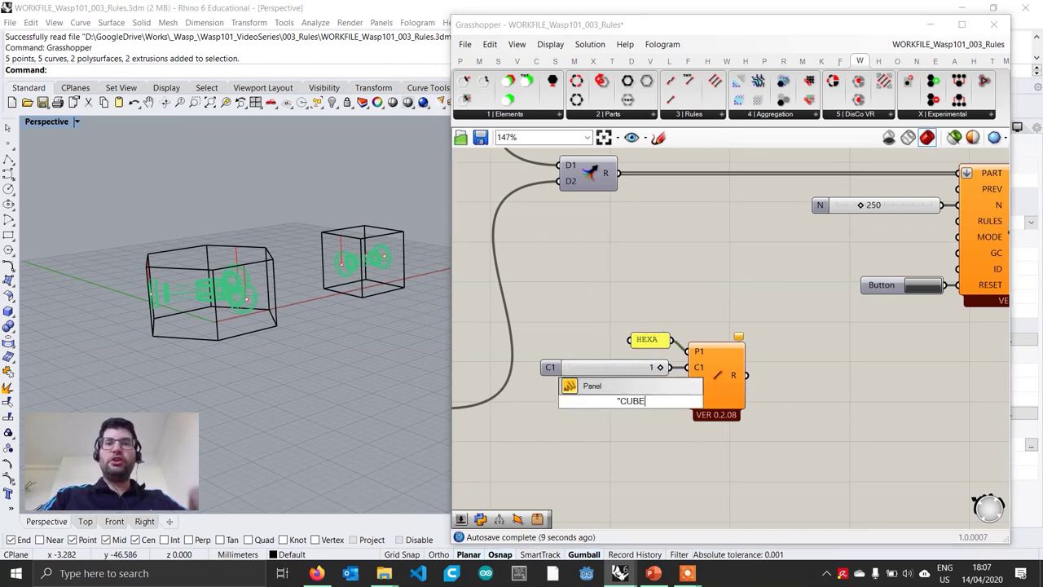
pyautogui.press('Return')
pyautogui.moveTo(653, 401); pyautogui.dragTo(689, 383)
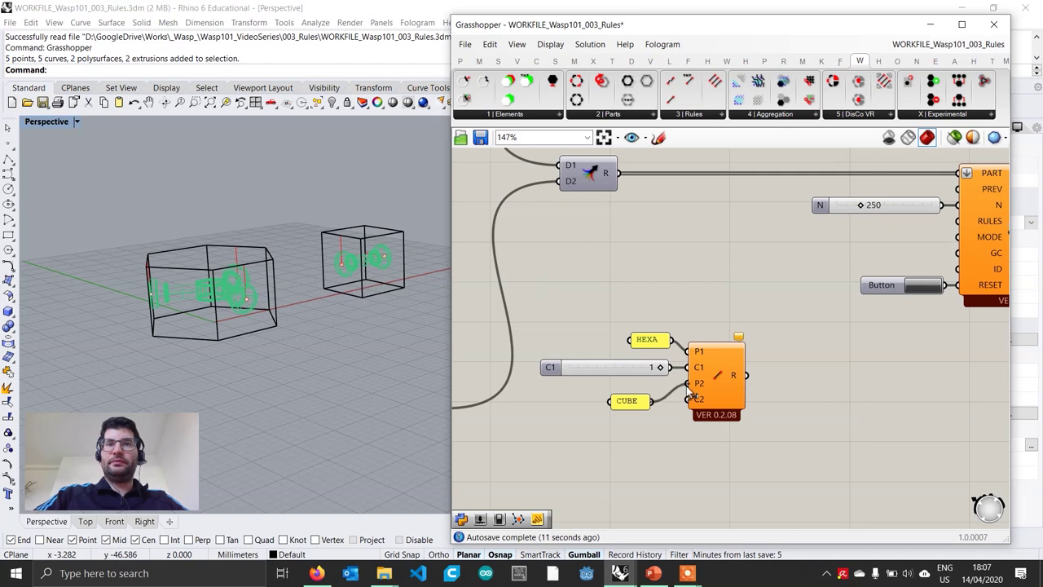
pyautogui.moveTo(630, 407); pyautogui.dragTo(647, 396)
# - Add a number slider with value 0, connect it to the rule's C2 input, and place it below the CUBE panel
pyautogui.doubleClick(619, 427)
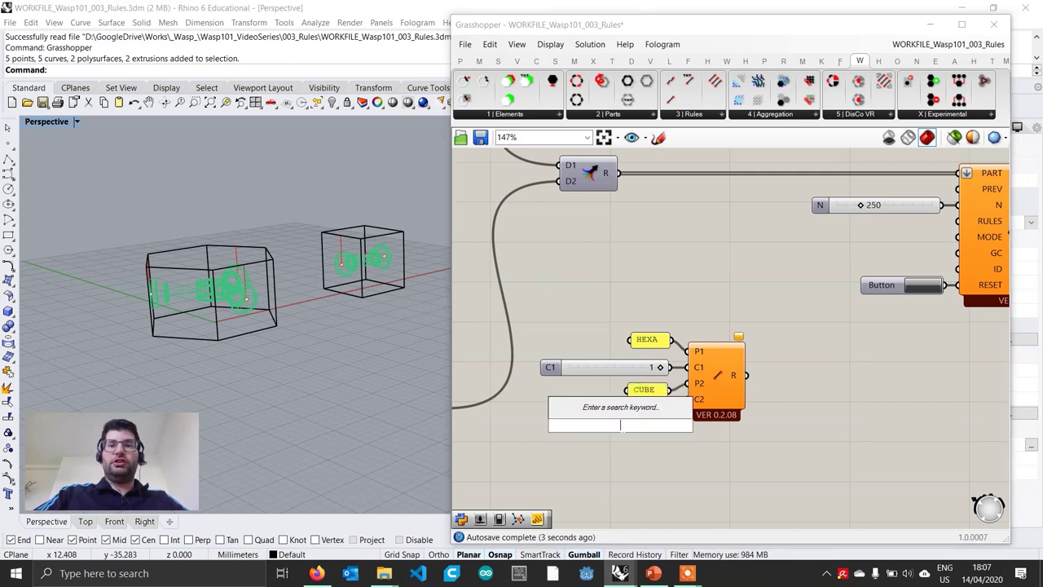
pyautogui.write('slider')
pyautogui.press('Return')
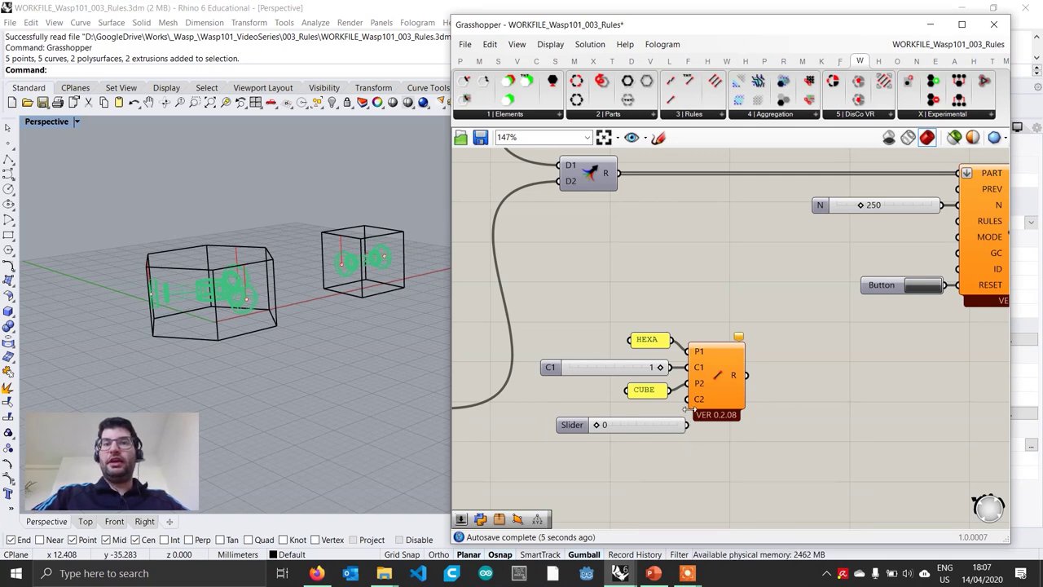
pyautogui.moveTo(686, 425); pyautogui.dragTo(650, 416)
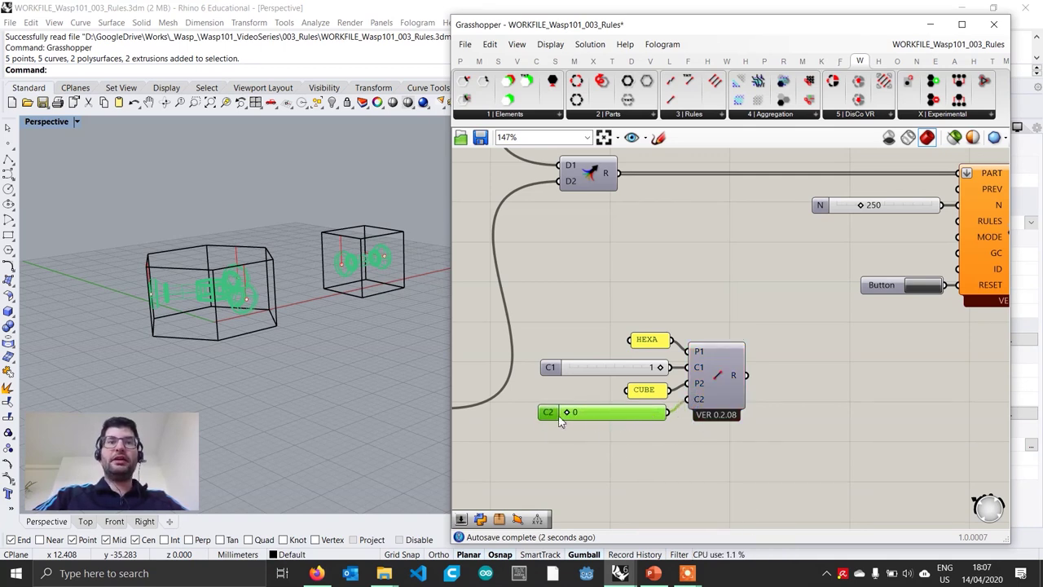
pyautogui.moveTo(343, 367); pyautogui.dragTo(353, 304, button='right')
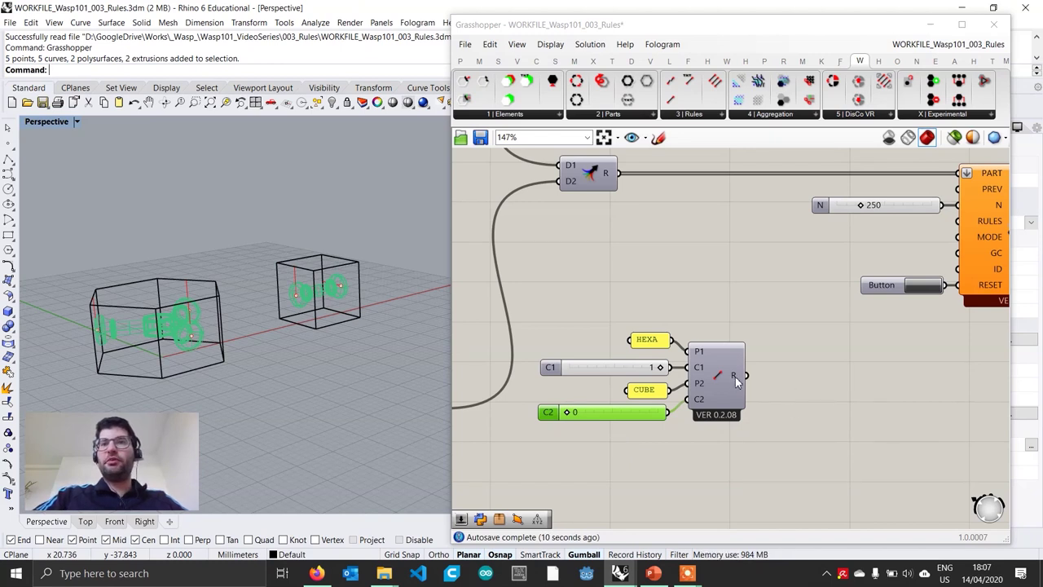
pyautogui.moveTo(735, 376)
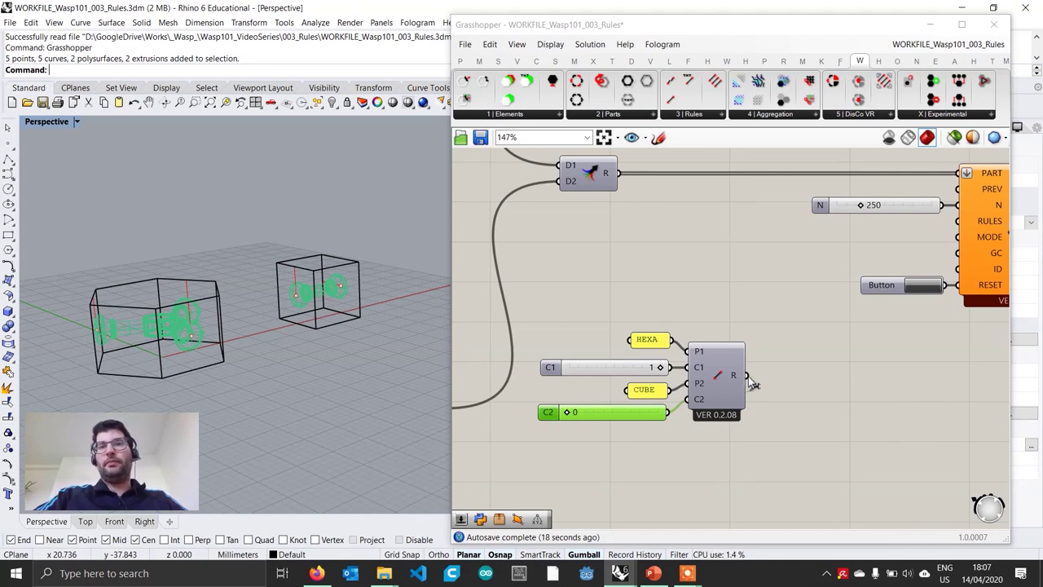
# - Connect the Wasp_Rule output to the aggregation component's RULES input and reset the aggregation
pyautogui.moveTo(745, 374); pyautogui.dragTo(964, 215)
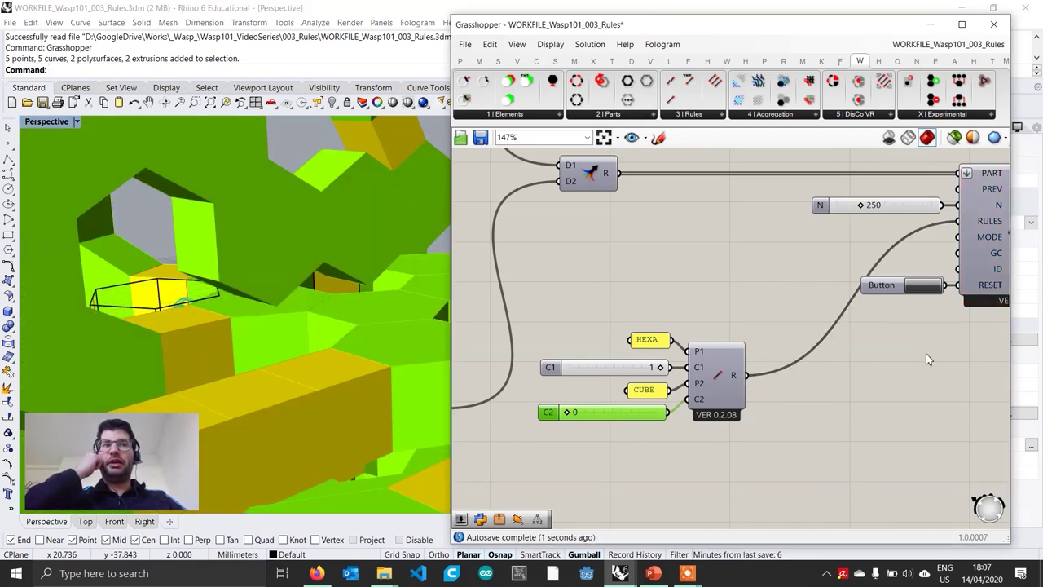
pyautogui.moveTo(400, 402); pyautogui.dragTo(353, 391, button='right')
pyautogui.scroll(-11, 318, 375)
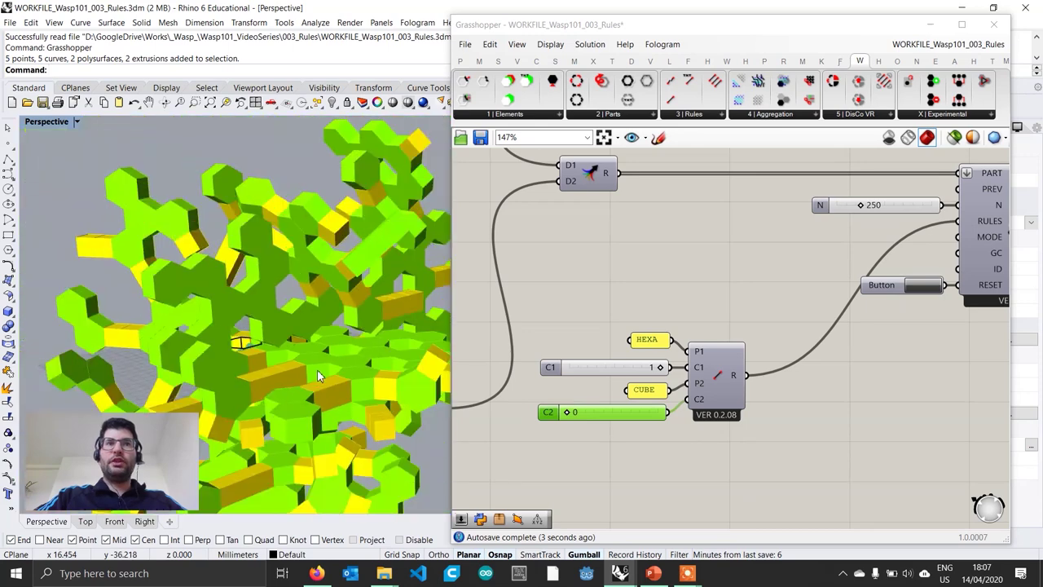
pyautogui.scroll(1, 317, 371)
pyautogui.moveTo(943, 223); pyautogui.dragTo(841, 238, button='right')
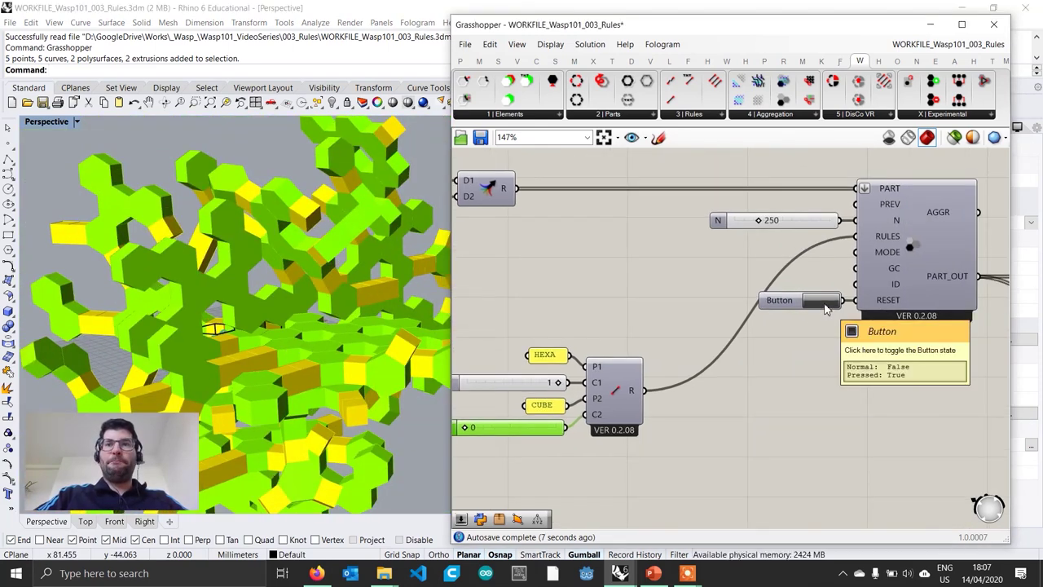
pyautogui.click(824, 302)
# - Examine the regenerated aggregation in the viewport and read the warning on the aggregation component
pyautogui.keyDown('shift'); pyautogui.moveTo(306, 399); pyautogui.dragTo(281, 382, button='right'); pyautogui.keyUp('shift')
pyautogui.moveTo(657, 423); pyautogui.dragTo(686, 412, button='right')
pyautogui.moveTo(269, 334)
pyautogui.mouseDown(button='right')
pyautogui.moveTo(265, 379)
pyautogui.moveTo(269, 353)
pyautogui.mouseUp(button='right')
pyautogui.scroll(3, 269, 351)
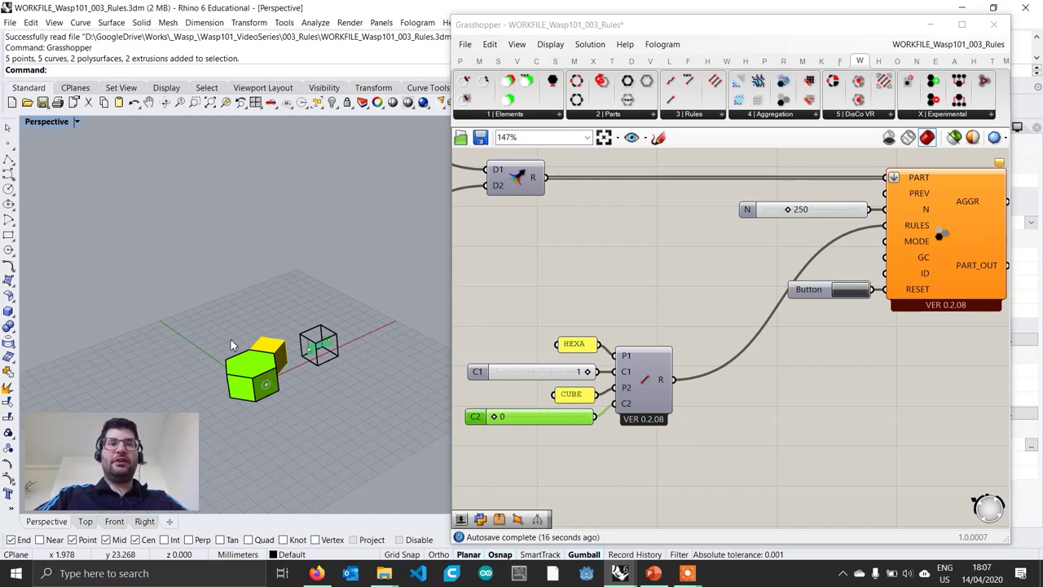
pyautogui.click(815, 301)
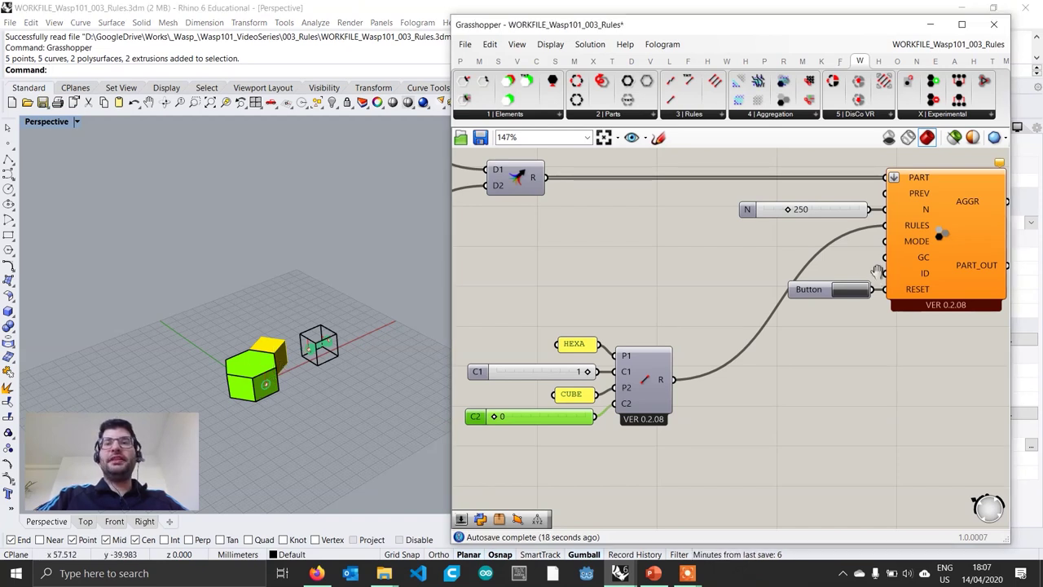
pyautogui.scroll(-1, 815, 301)
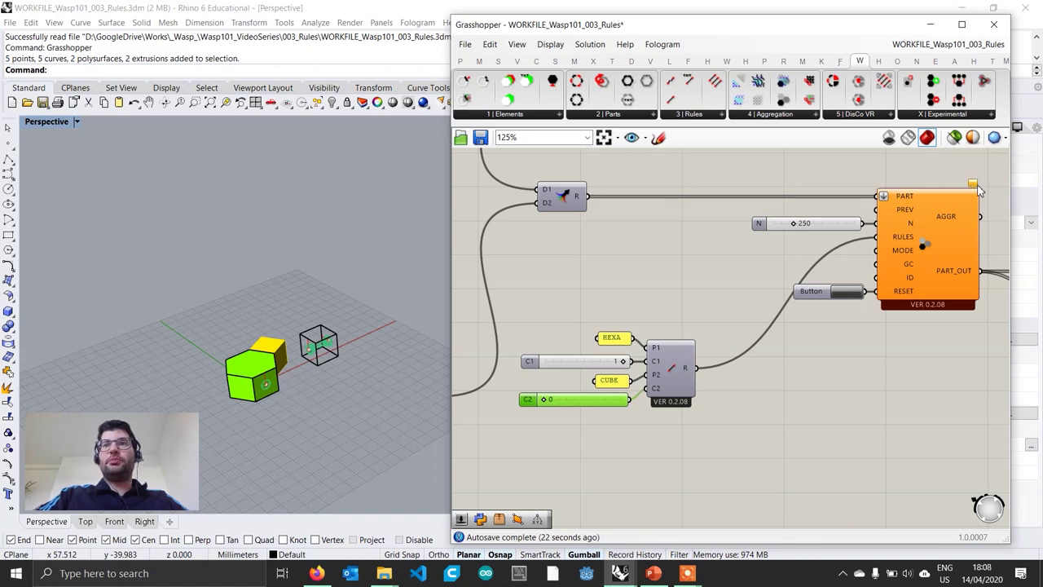
pyautogui.moveTo(979, 190); pyautogui.dragTo(914, 190, button='right')
pyautogui.moveTo(915, 190)
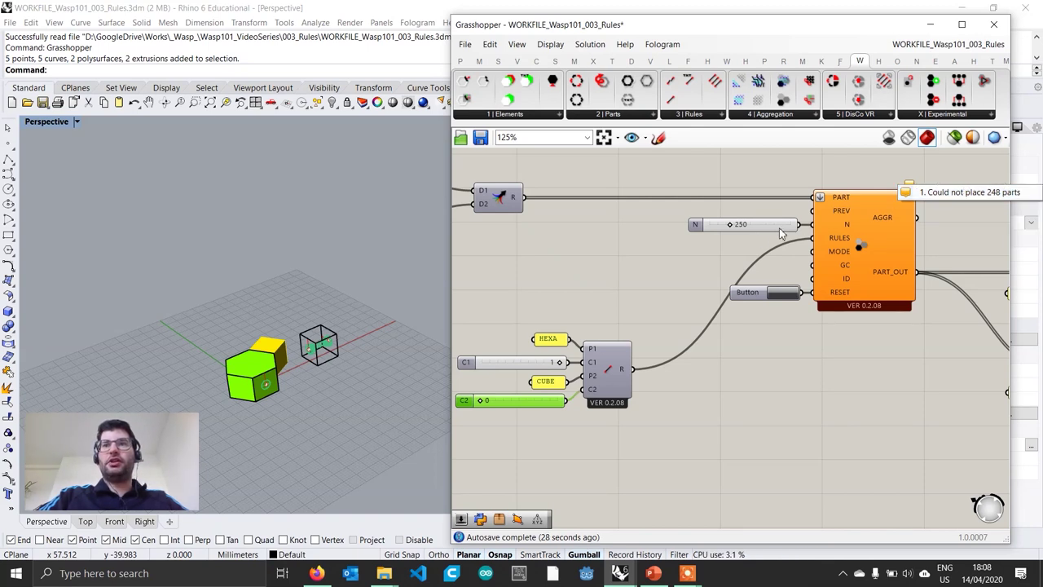
# - Inspect the placed hexagon and cube from several angles and read the rule text at the Wasp_Rule output
pyautogui.click(755, 364)
pyautogui.moveTo(671, 404); pyautogui.dragTo(736, 402, button='right')
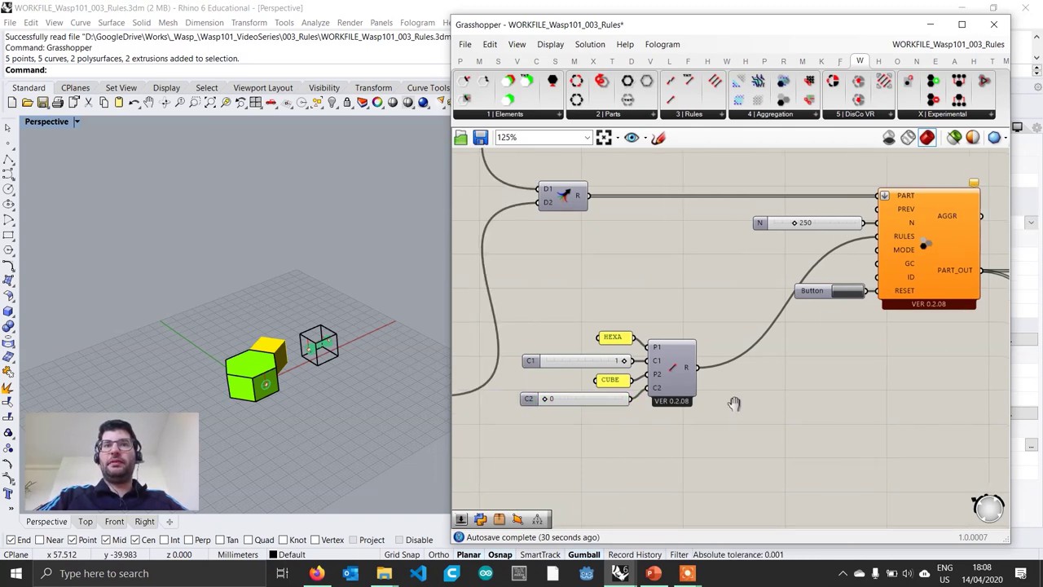
pyautogui.moveTo(275, 390); pyautogui.dragTo(282, 375, button='right')
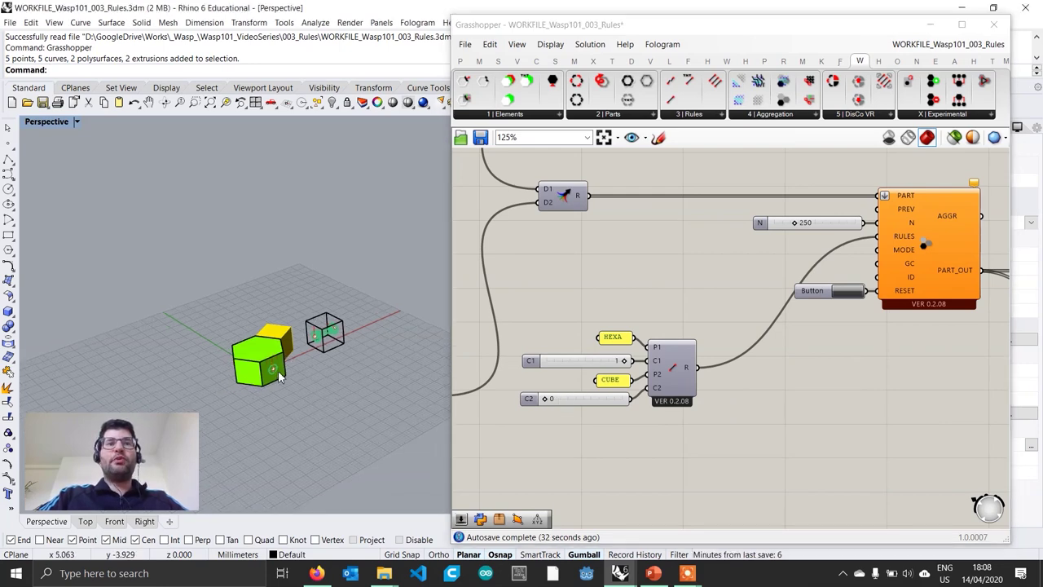
pyautogui.scroll(-5, 294, 371)
pyautogui.scroll(8, 193, 266)
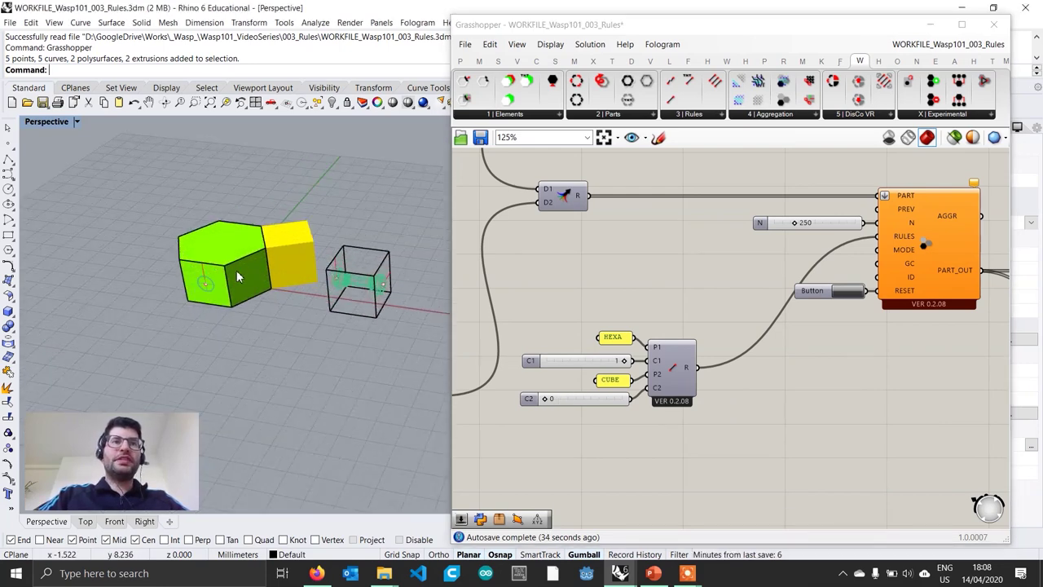
pyautogui.moveTo(237, 277); pyautogui.dragTo(163, 282, button='right')
pyautogui.keyDown('shift'); pyautogui.moveTo(277, 349); pyautogui.dragTo(295, 364, button='right'); pyautogui.keyUp('shift')
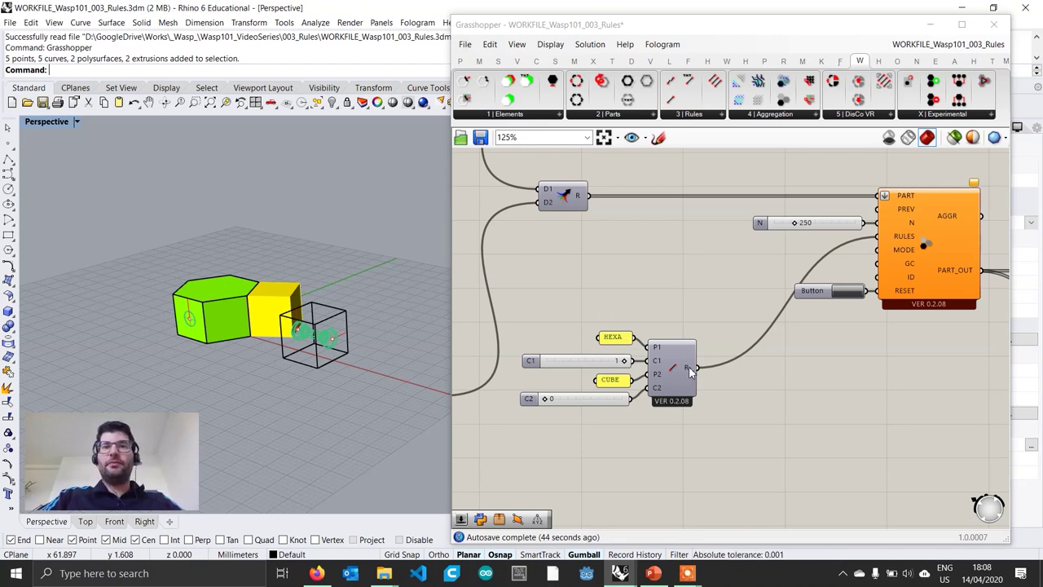
pyautogui.moveTo(689, 368)
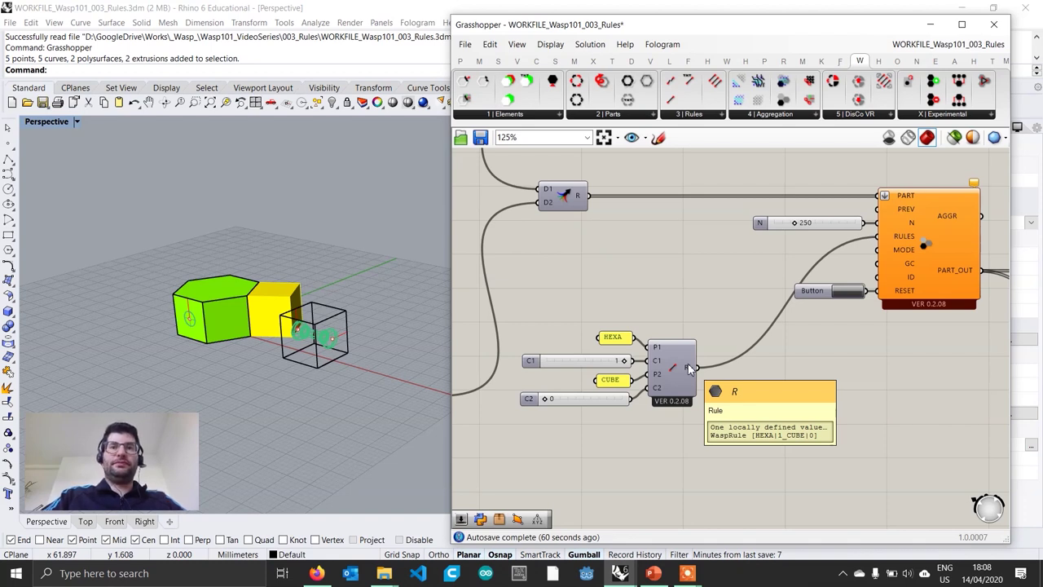
pyautogui.moveTo(677, 435); pyautogui.dragTo(683, 408, button='right')
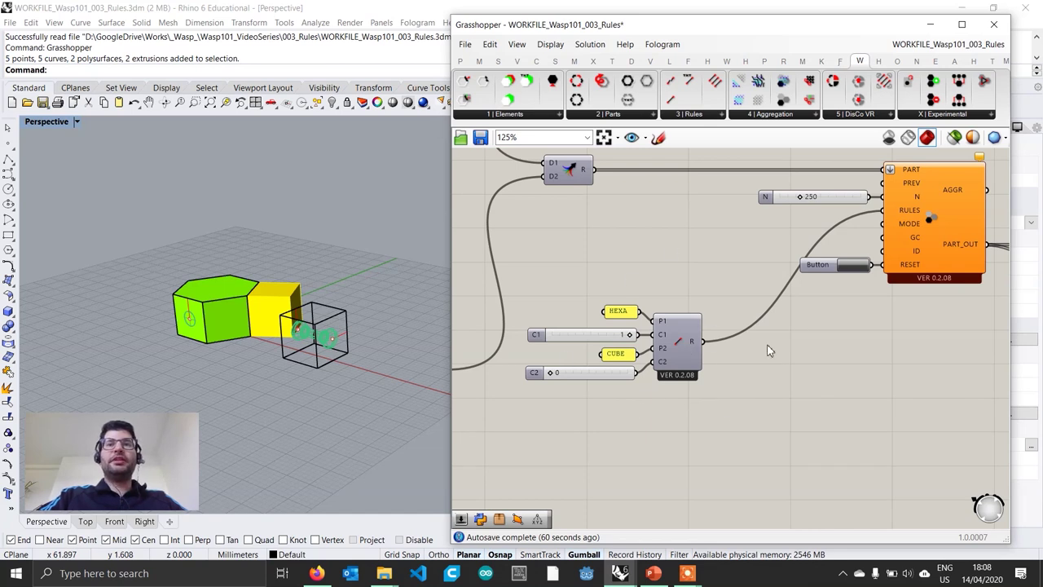
# - Add a Wasp_Rule From Text component to the canvas below the Wasp_Rule component
pyautogui.click(707, 115)
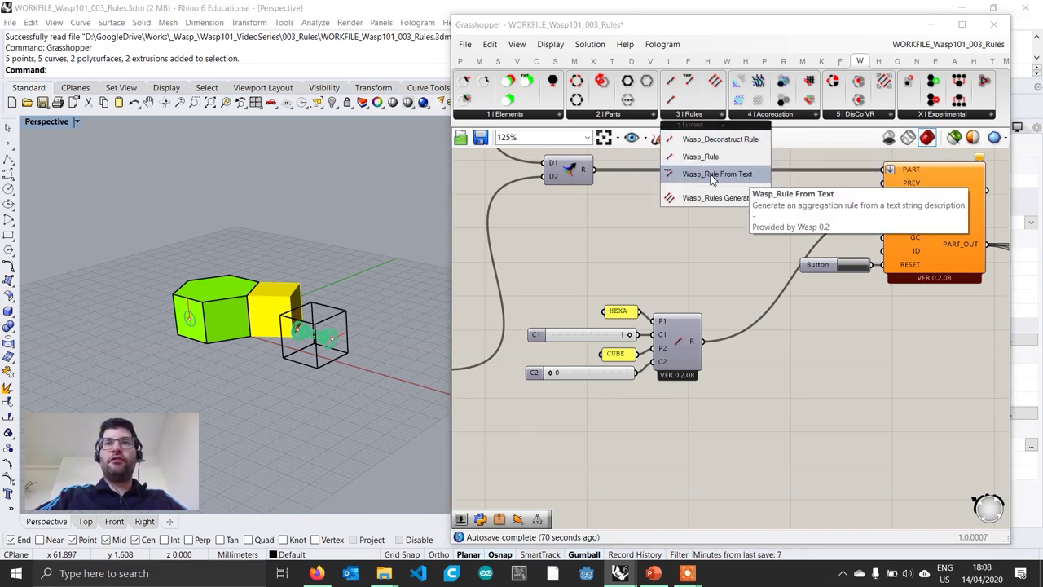
pyautogui.click(711, 178)
pyautogui.click(676, 480)
pyautogui.moveTo(675, 480); pyautogui.dragTo(703, 441, button='right')
pyautogui.scroll(1, 703, 441)
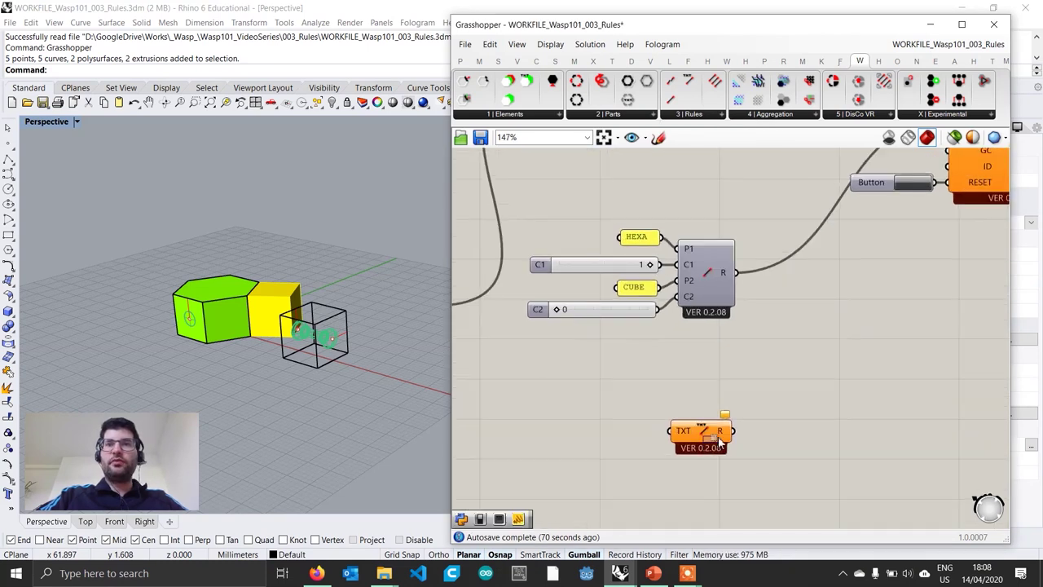
pyautogui.moveTo(704, 440); pyautogui.dragTo(720, 439)
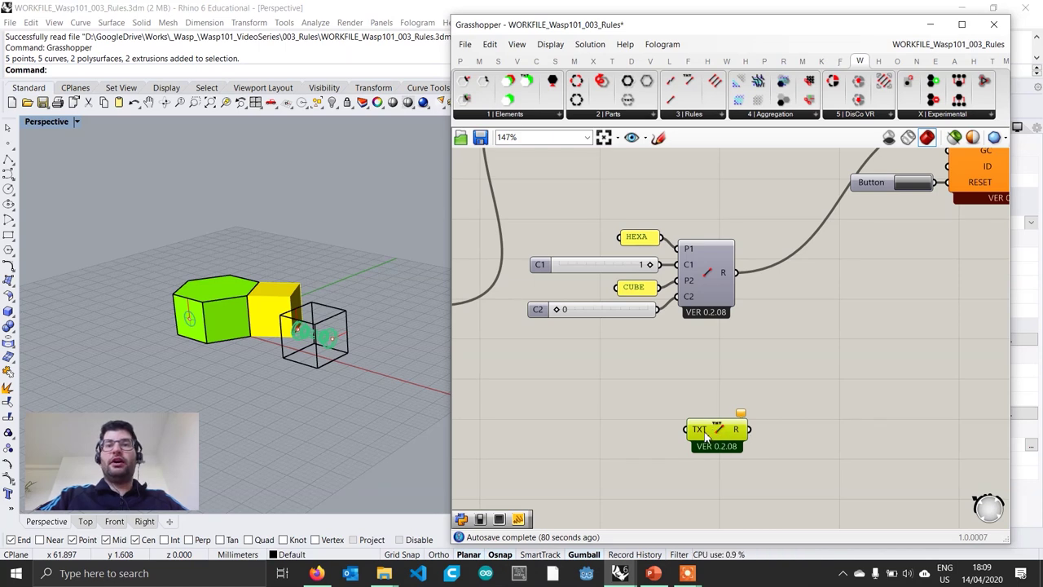
pyautogui.moveTo(649, 438); pyautogui.dragTo(688, 432, button='right')
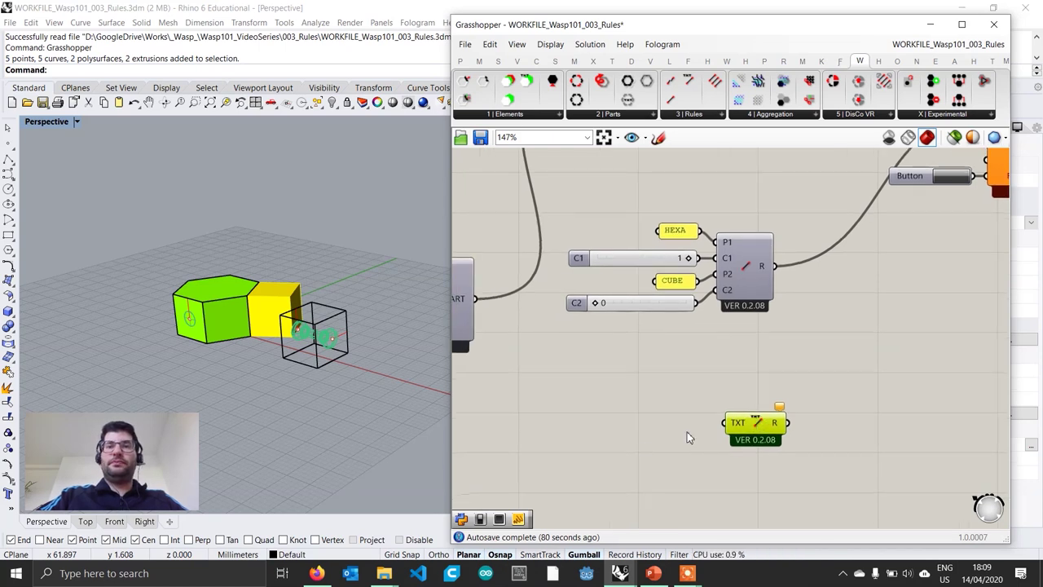
# - Place a text panel beside the TXT input of Wasp_Rule From Text and turn off its Multiline Data option
pyautogui.doubleClick(613, 429)
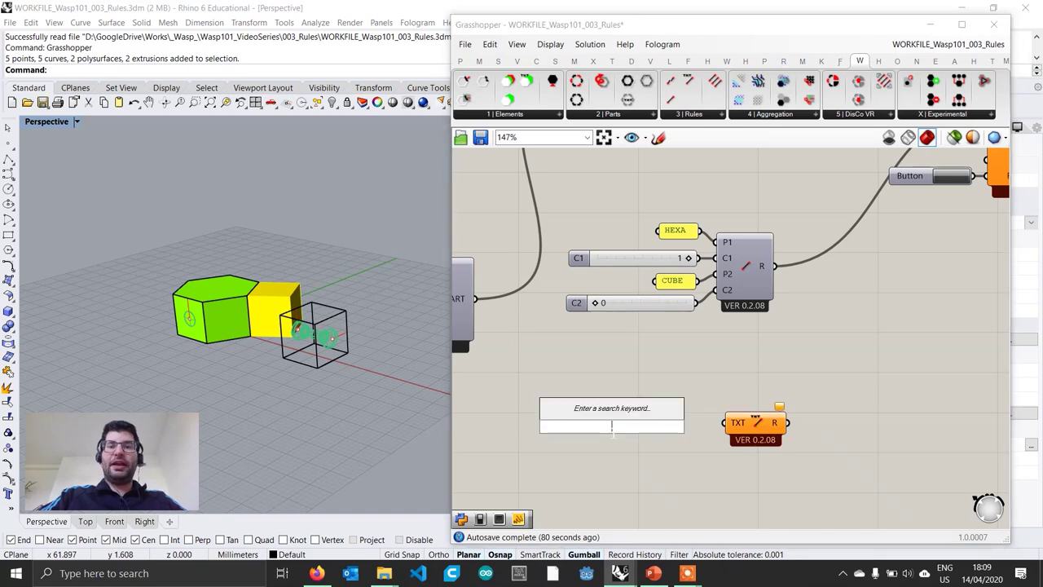
pyautogui.write('panel')
pyautogui.press('Return')
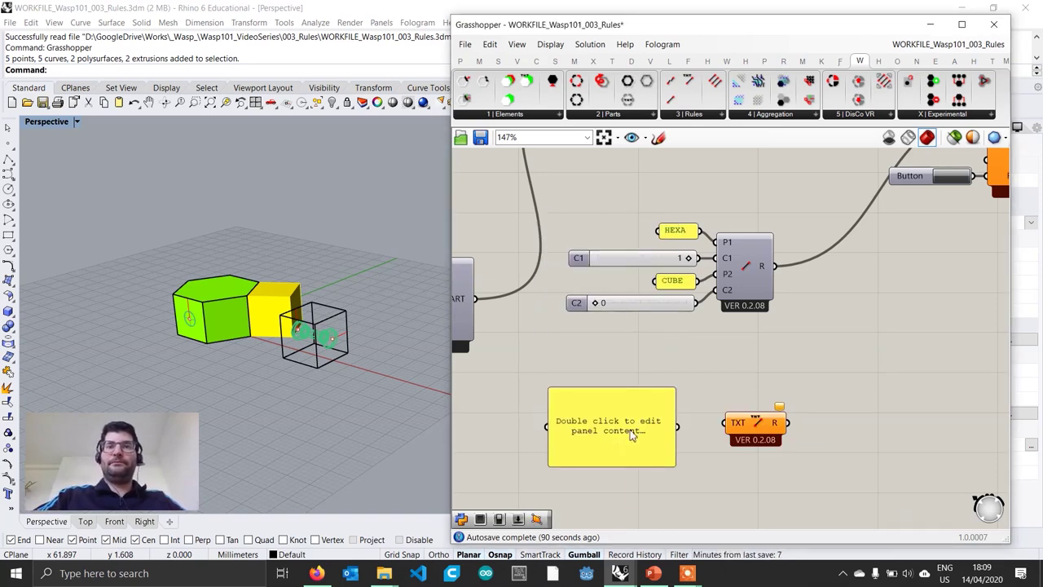
pyautogui.click(638, 406)
pyautogui.moveTo(640, 408); pyautogui.dragTo(636, 410)
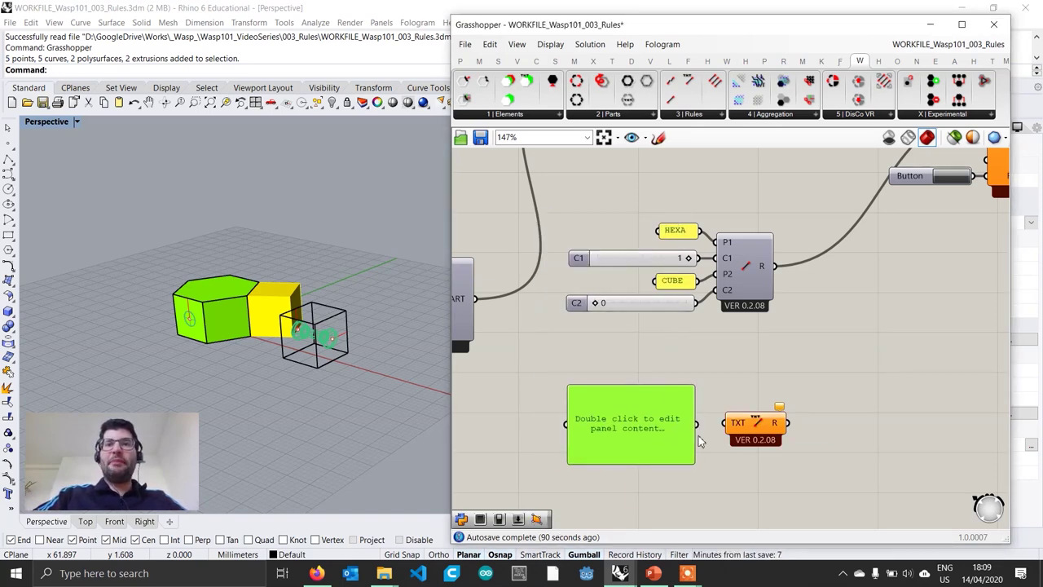
pyautogui.rightClick(639, 428)
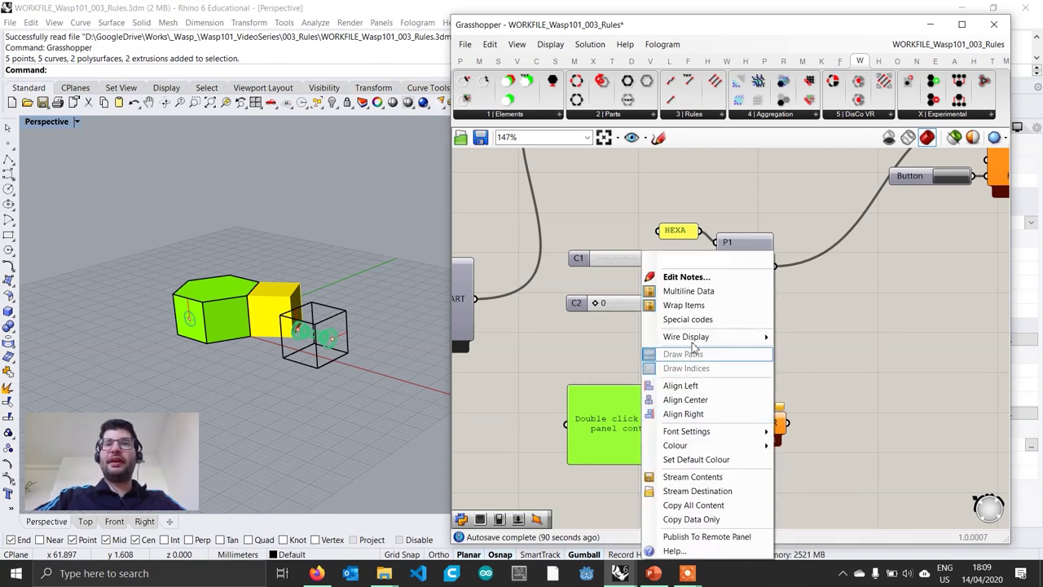
pyautogui.click(700, 295)
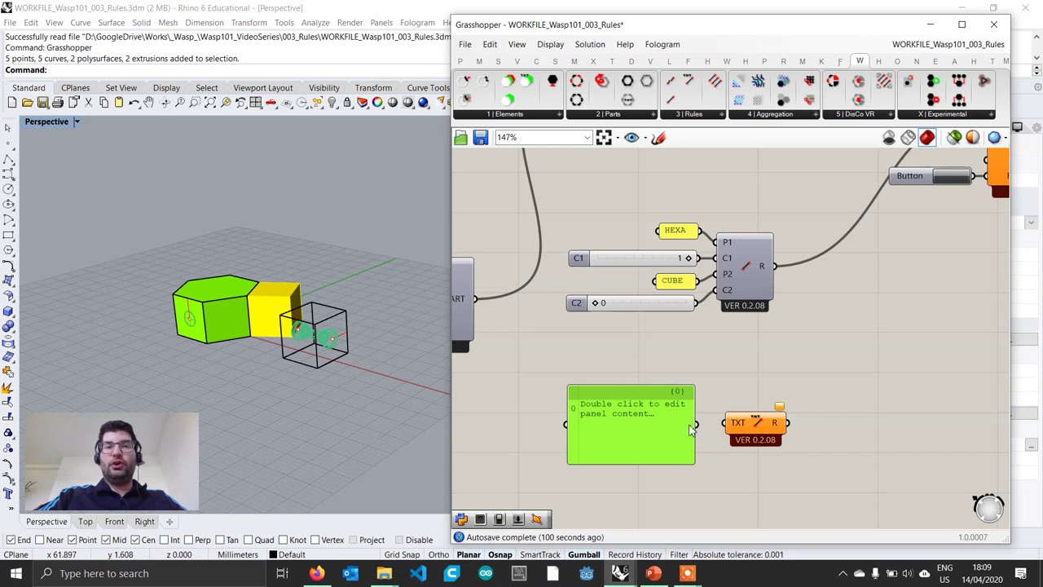
# - Enter HEXA|1_CUBE|0 as the first rule line in the new text panel
pyautogui.doubleClick(642, 420)
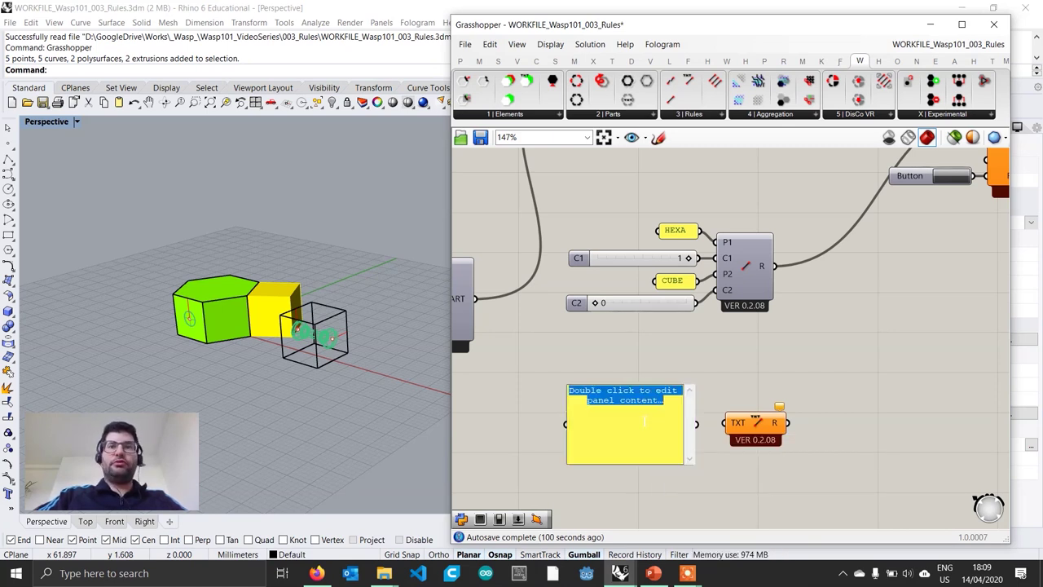
pyautogui.click(670, 377)
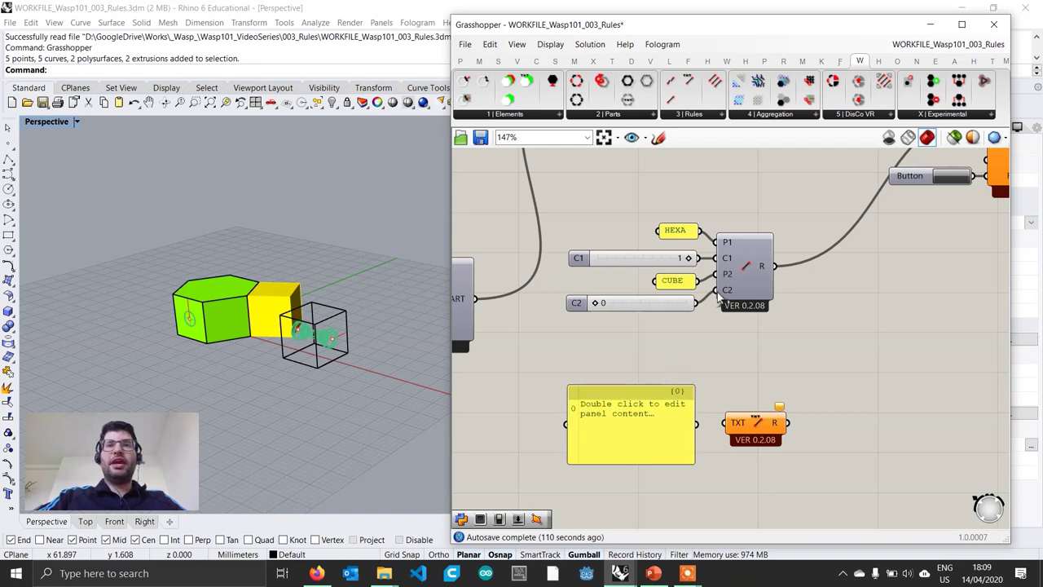
pyautogui.doubleClick(654, 438)
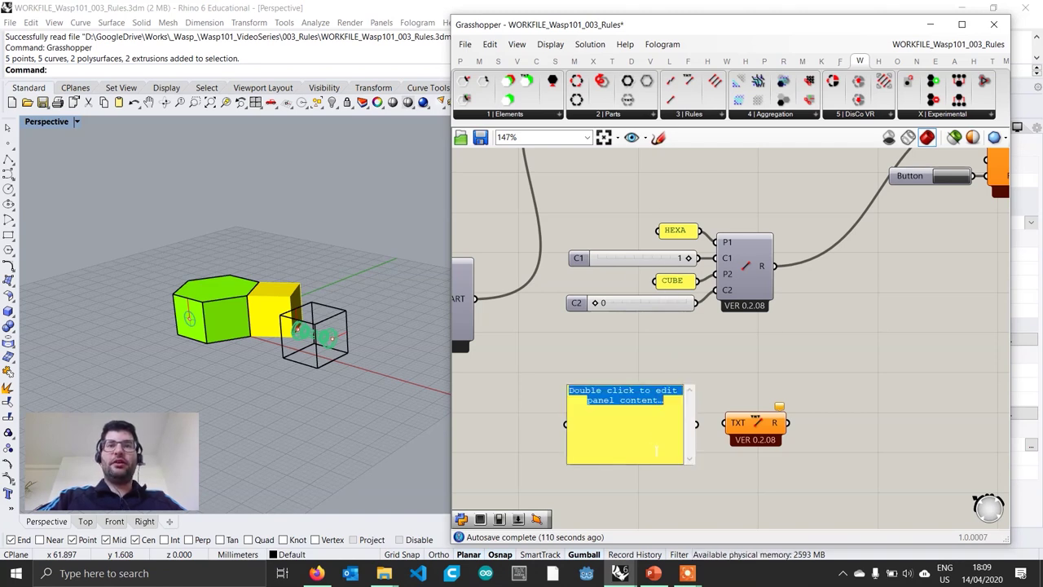
pyautogui.write('HEX')
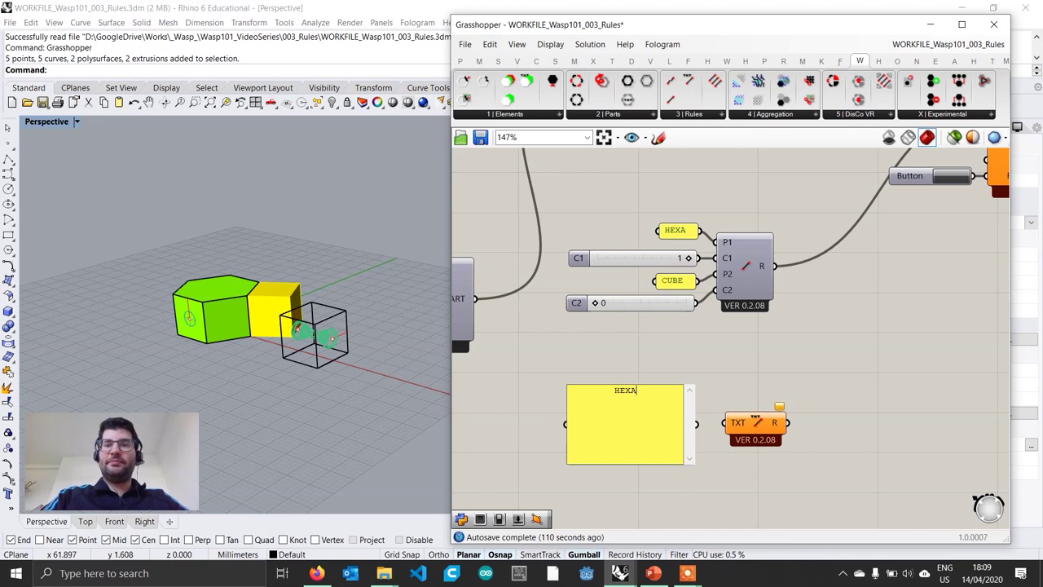
pyautogui.write('A ')
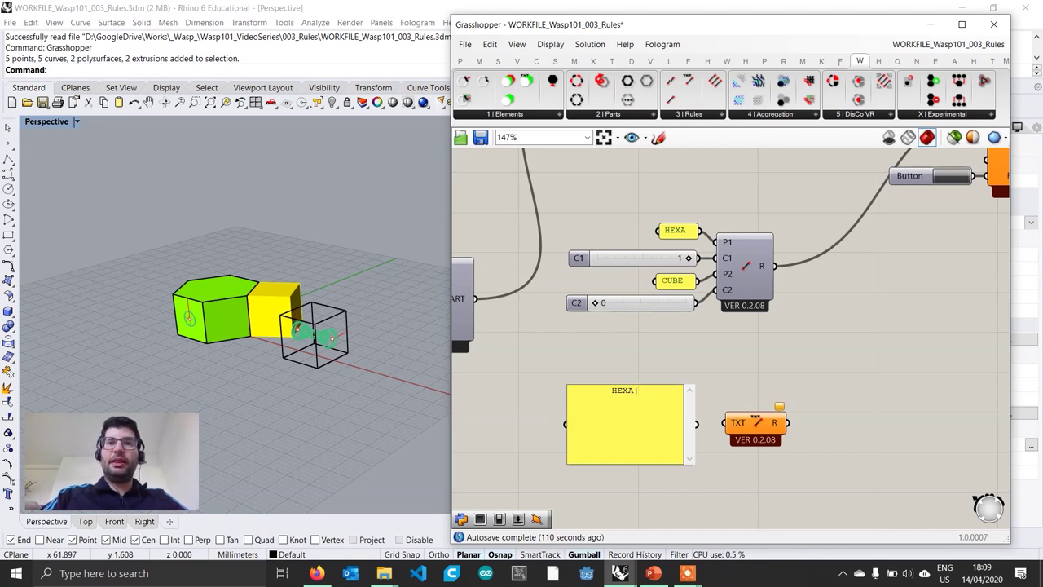
pyautogui.write('1')
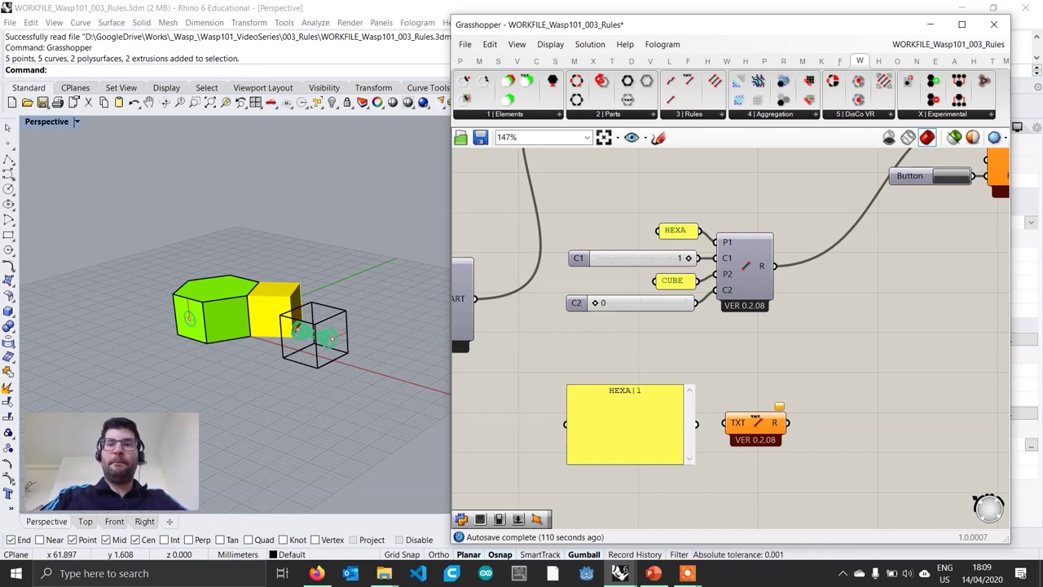
pyautogui.write('_CUBE')
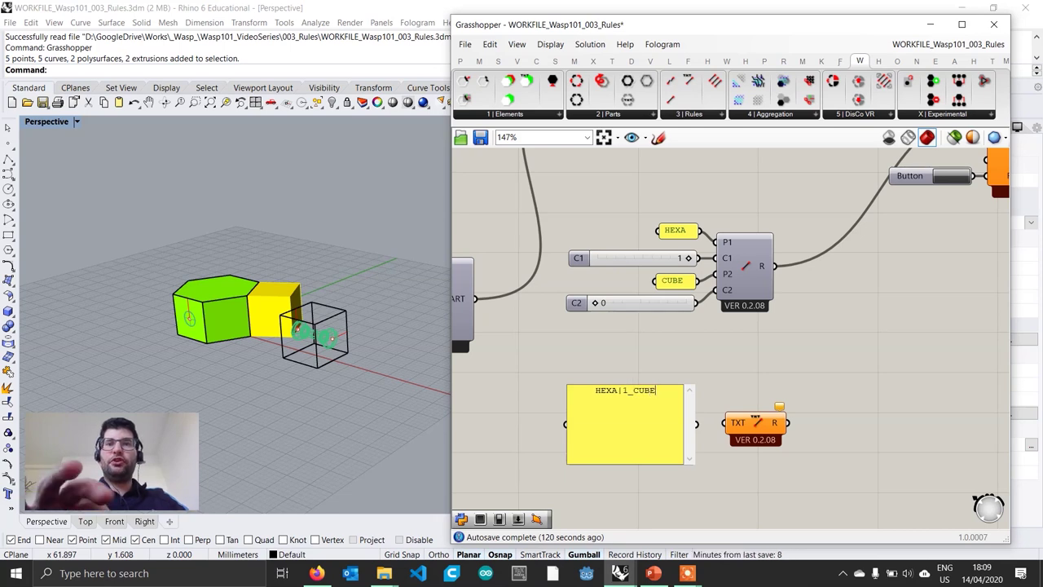
pyautogui.write('|')
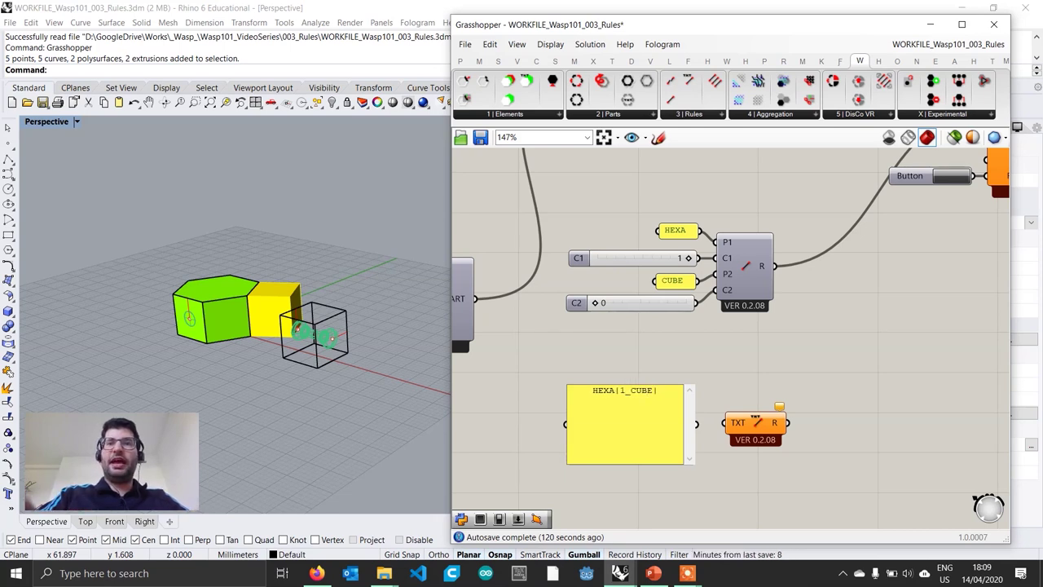
pyautogui.write('0')
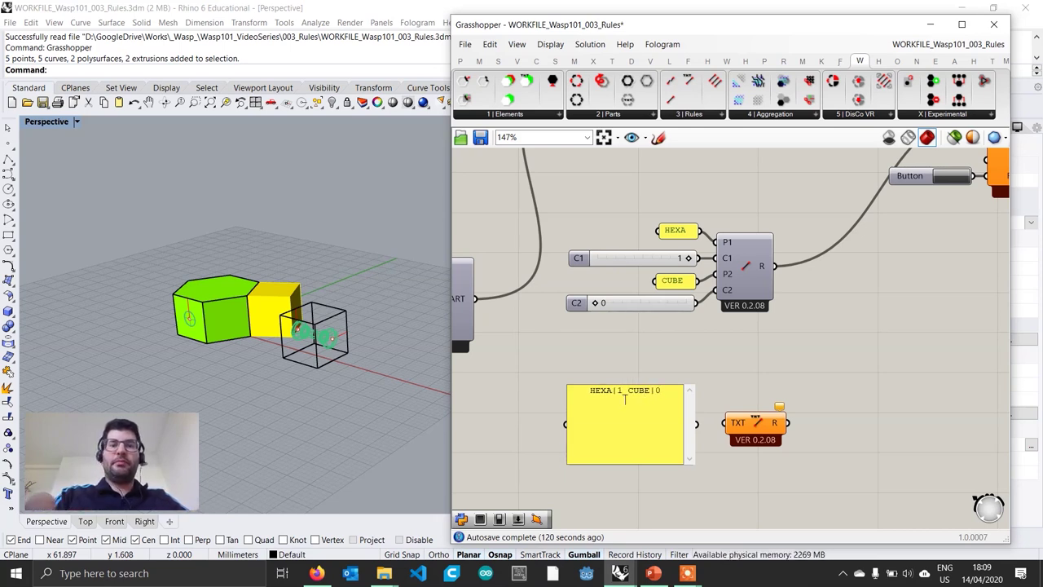
# - Enter HEXA|2_HEXA|0 as the second rule line in the text panel and finish editing it
pyautogui.write(' HEXA|')
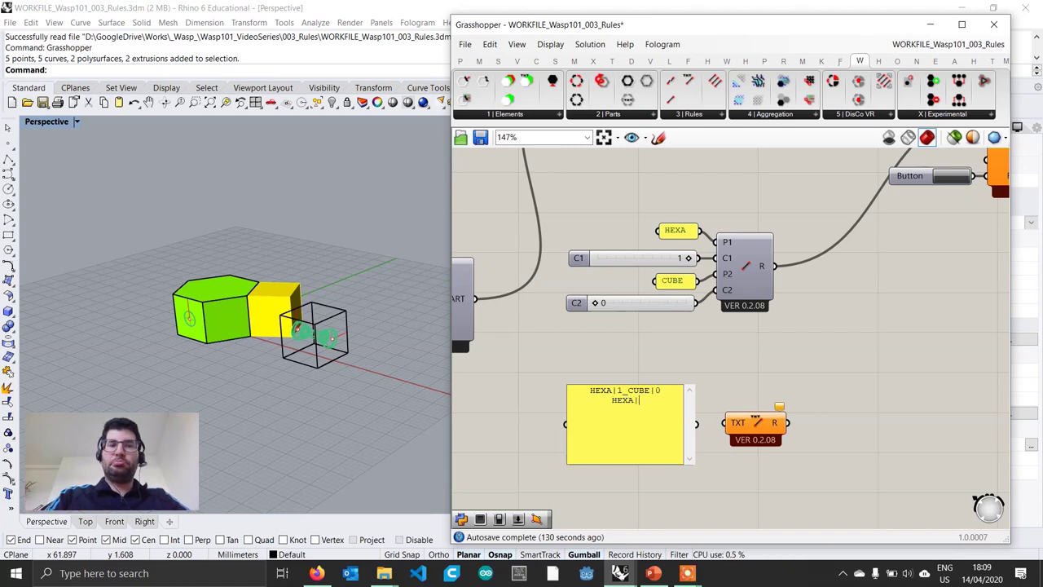
pyautogui.write('2_')
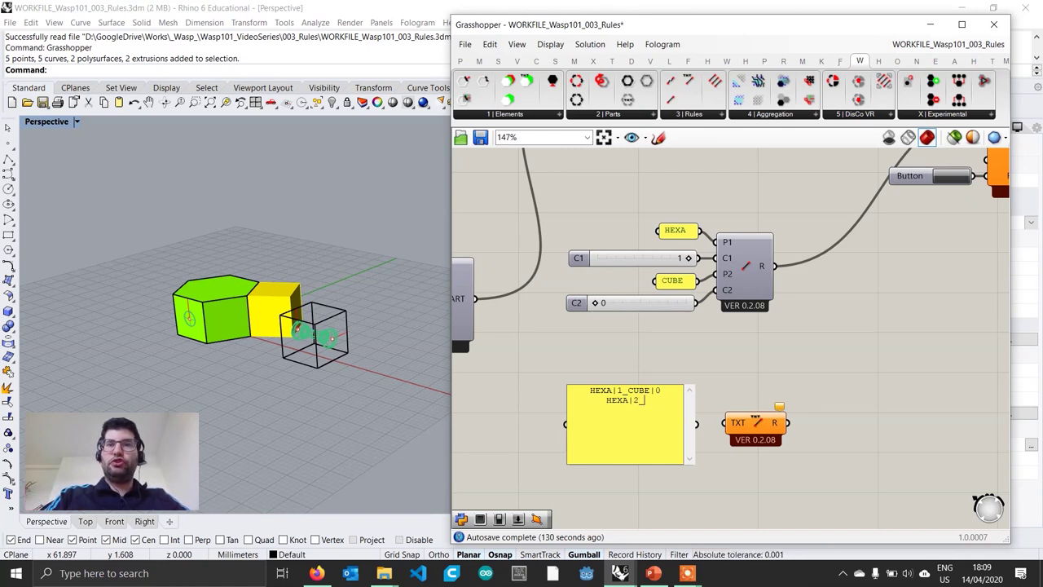
pyautogui.write('HEXA')
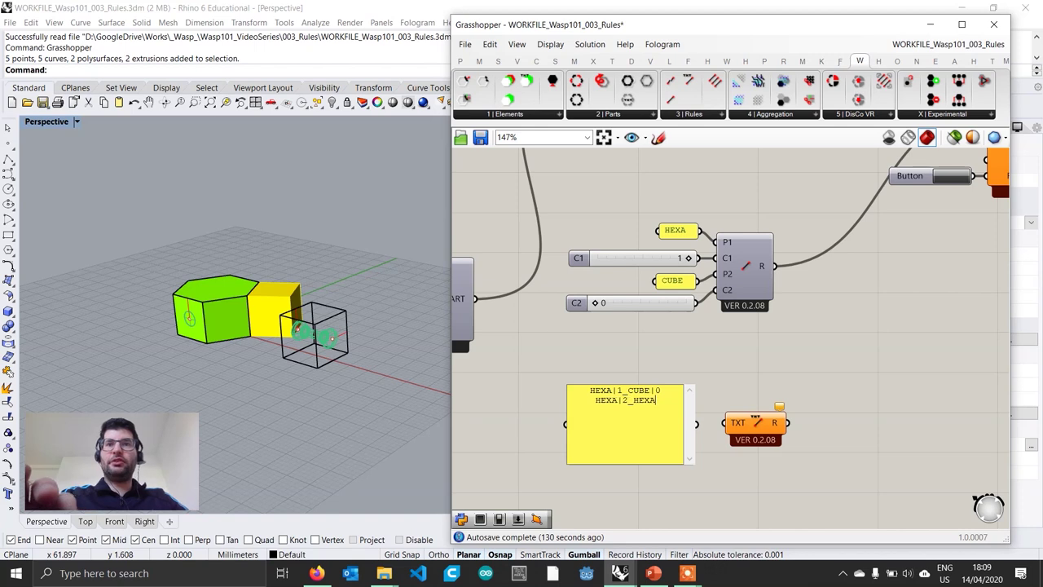
pyautogui.write('|')
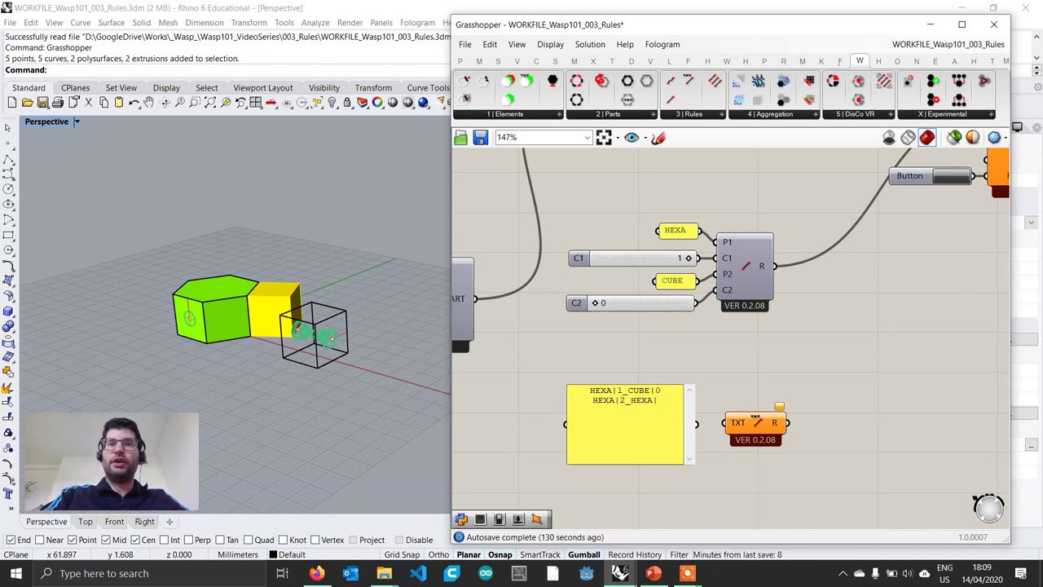
pyautogui.write('0')
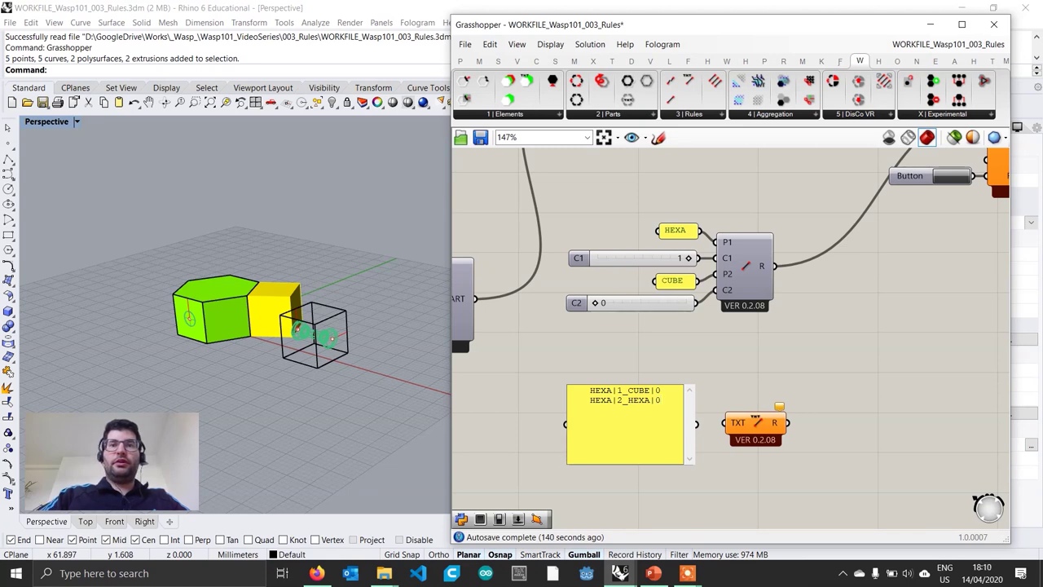
pyautogui.click(766, 385)
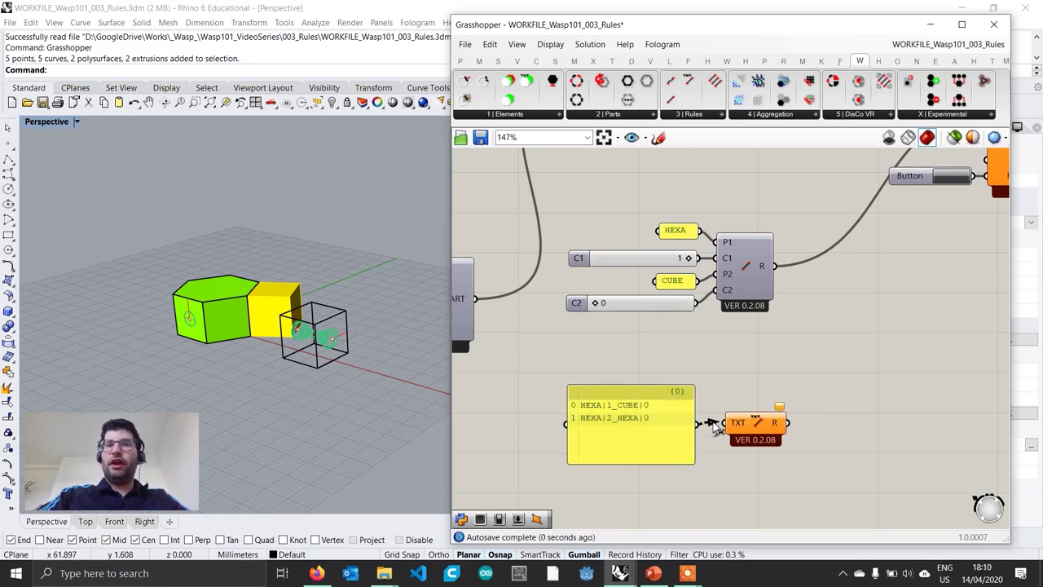
# - Connect the rule text panel to the TXT input of Wasp_Rule From Text and its output to the aggregation component's RULES input
pyautogui.moveTo(711, 427); pyautogui.dragTo(721, 424)
pyautogui.moveTo(774, 434)
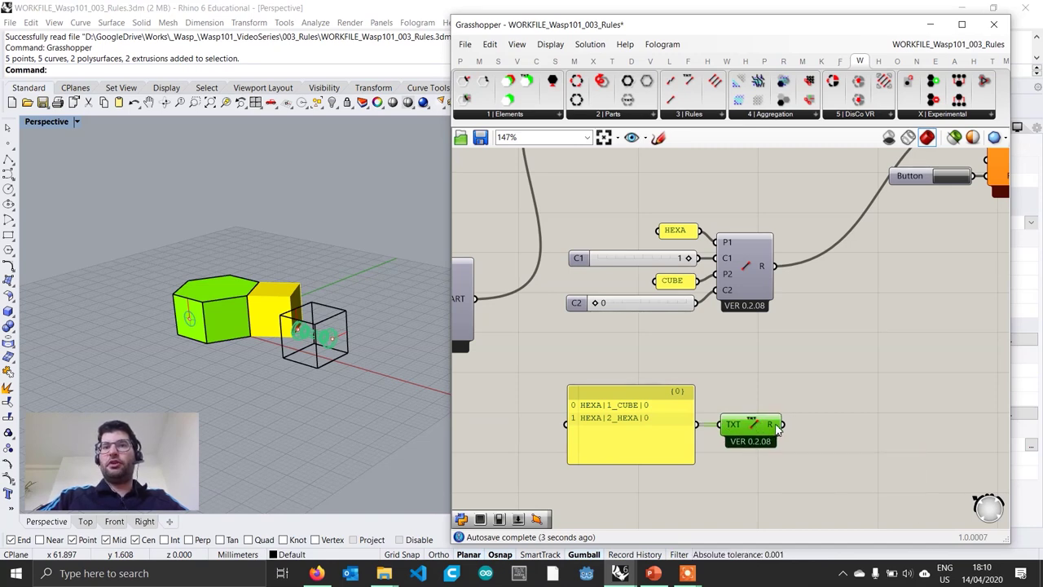
pyautogui.scroll(-2, 797, 431)
pyautogui.moveTo(784, 424); pyautogui.dragTo(940, 204)
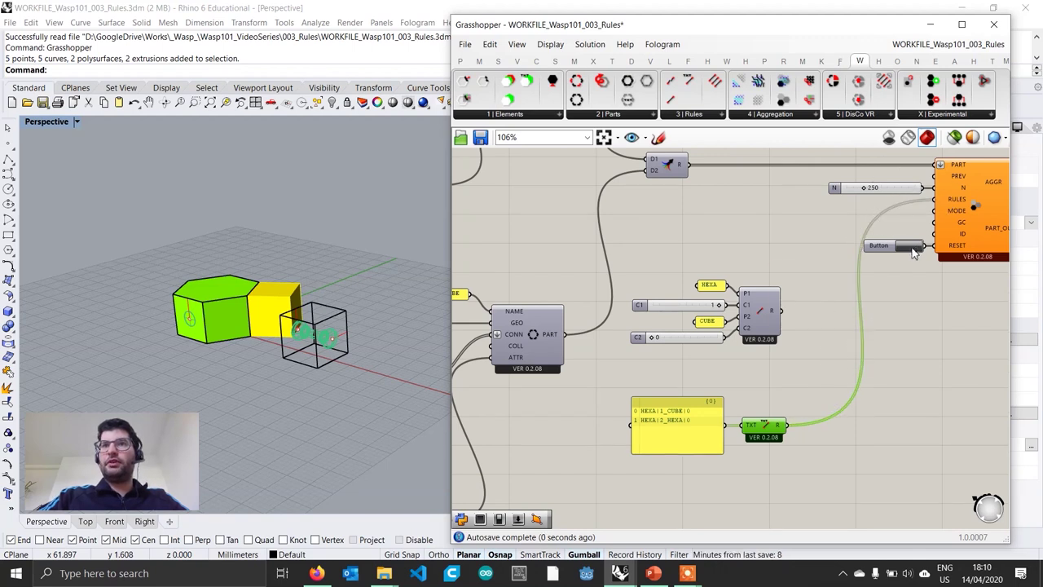
# - Reset the aggregation to rebuild it from the two text rules and inspect the generated parts
pyautogui.click(911, 248)
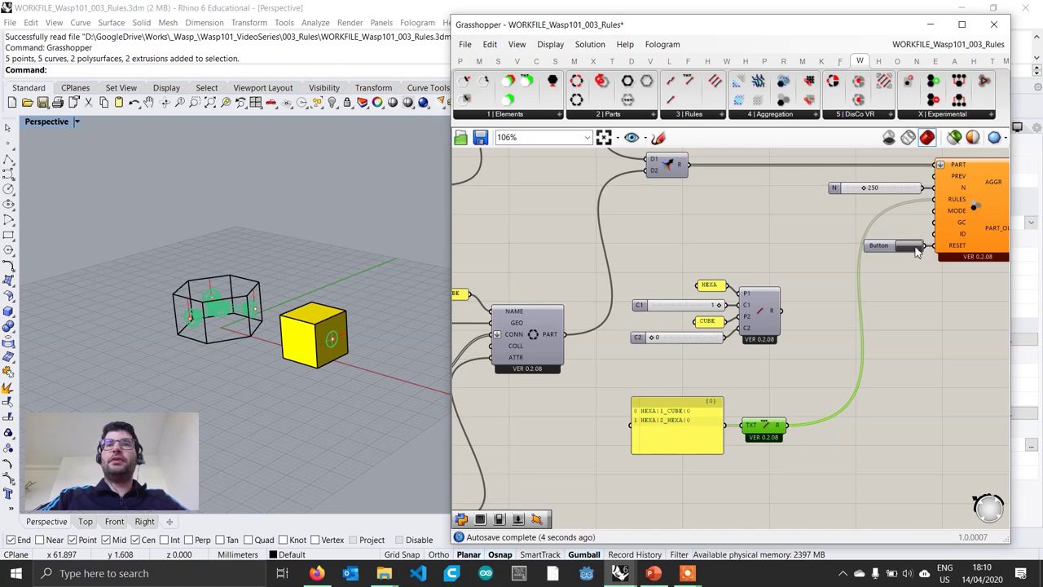
pyautogui.click(916, 252)
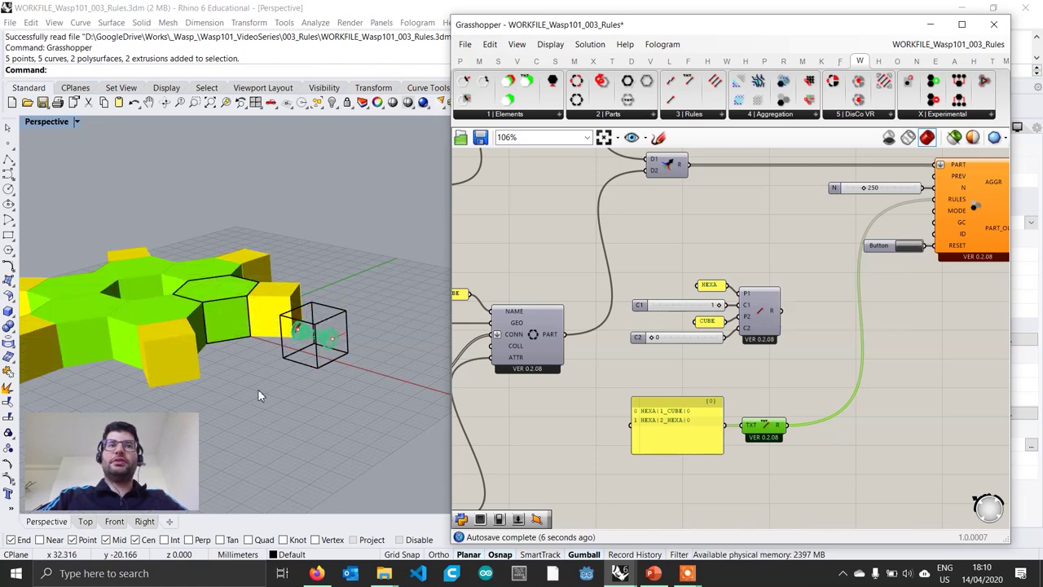
pyautogui.moveTo(258, 388); pyautogui.dragTo(249, 300, button='right')
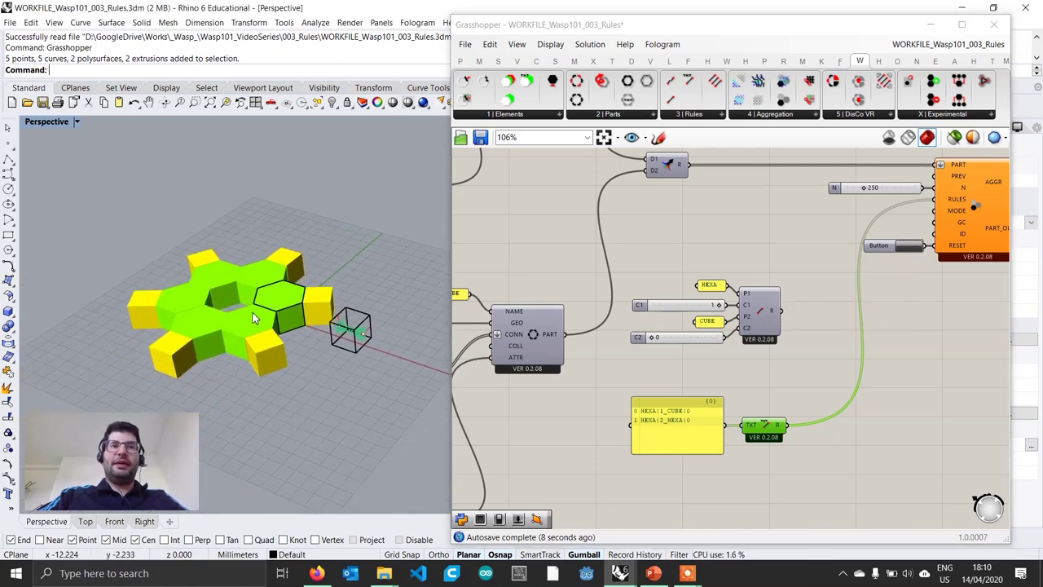
# - Trigger the aggregation reset again and examine the connections on the original hexagon and cube
pyautogui.moveTo(752, 290); pyautogui.dragTo(725, 304, button='right')
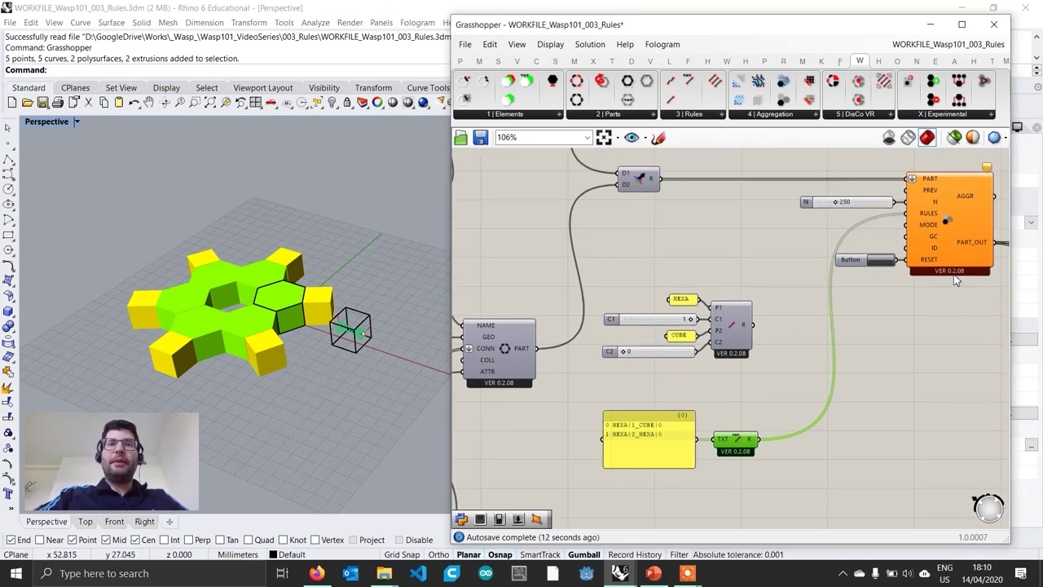
pyautogui.click(882, 261)
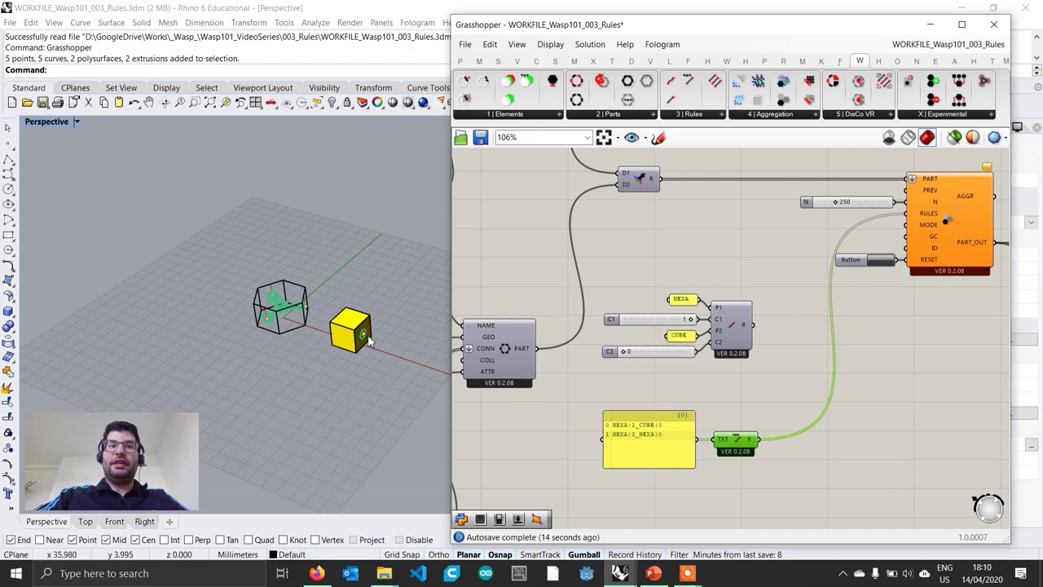
pyautogui.moveTo(367, 340); pyautogui.dragTo(316, 337, button='right')
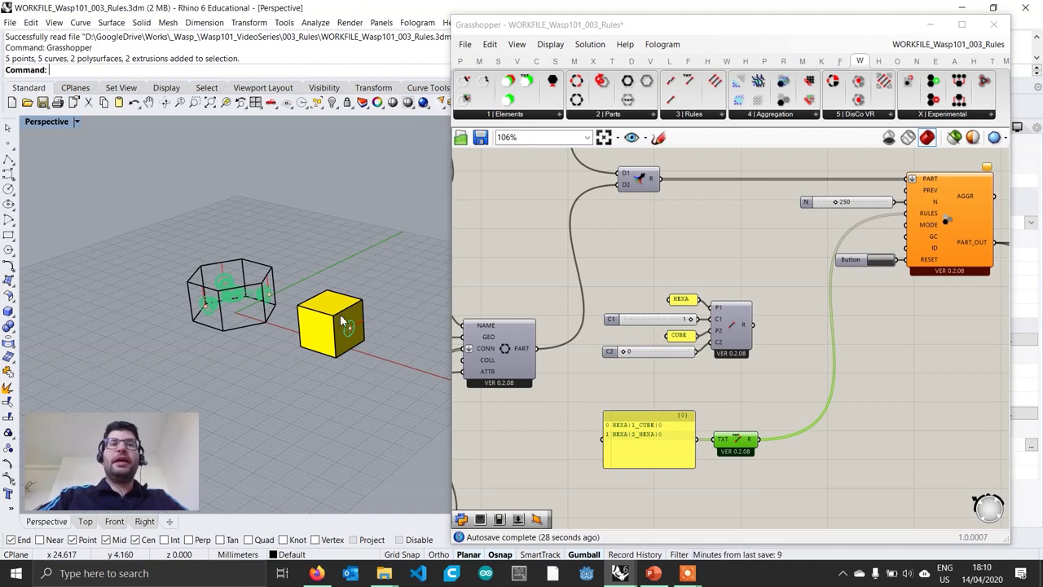
# - Check the two rule lines in the text panel and regenerate the aggregation from them
pyautogui.moveTo(694, 383); pyautogui.dragTo(695, 379, button='right')
pyautogui.scroll(3, 695, 379)
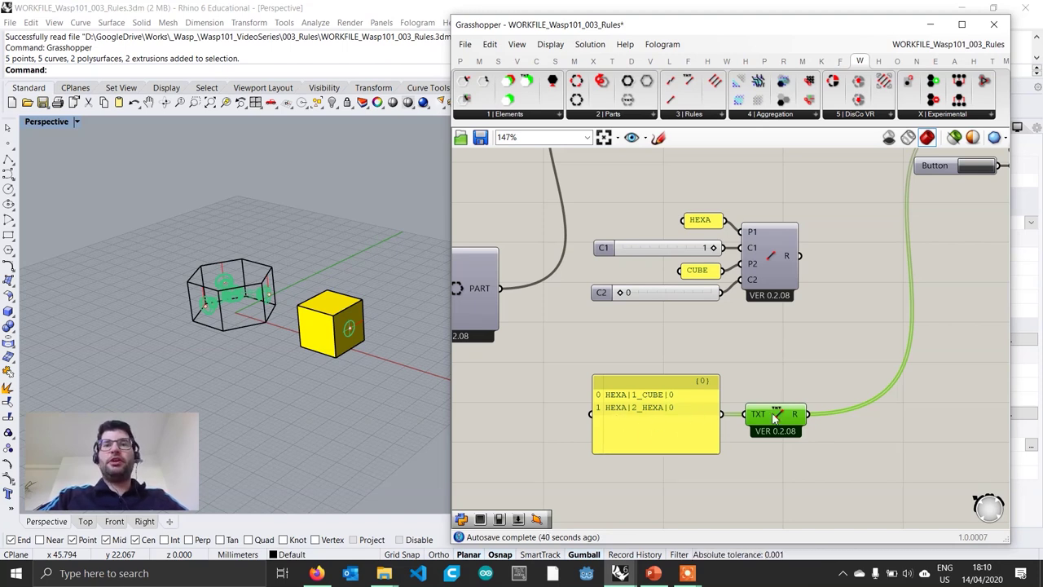
pyautogui.moveTo(815, 397); pyautogui.dragTo(735, 445, button='right')
pyautogui.scroll(-1, 735, 445)
pyautogui.click(874, 251)
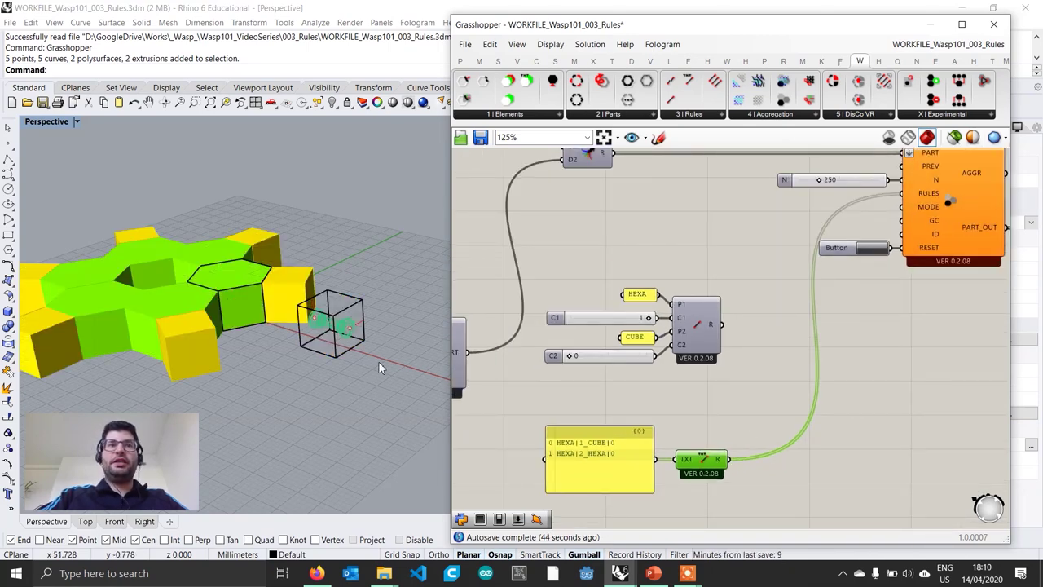
# - Examine from several angles how the hexagons and cubes of the aggregation connect to each other
pyautogui.scroll(-4, 380, 366)
pyautogui.moveTo(342, 338); pyautogui.dragTo(323, 372, button='right')
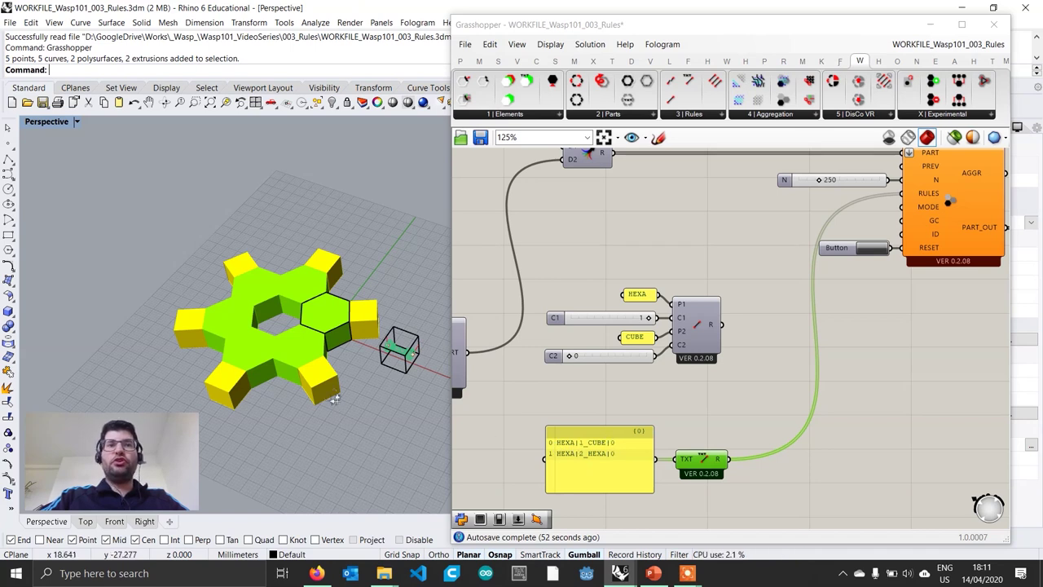
pyautogui.moveTo(343, 407); pyautogui.dragTo(331, 383, button='right')
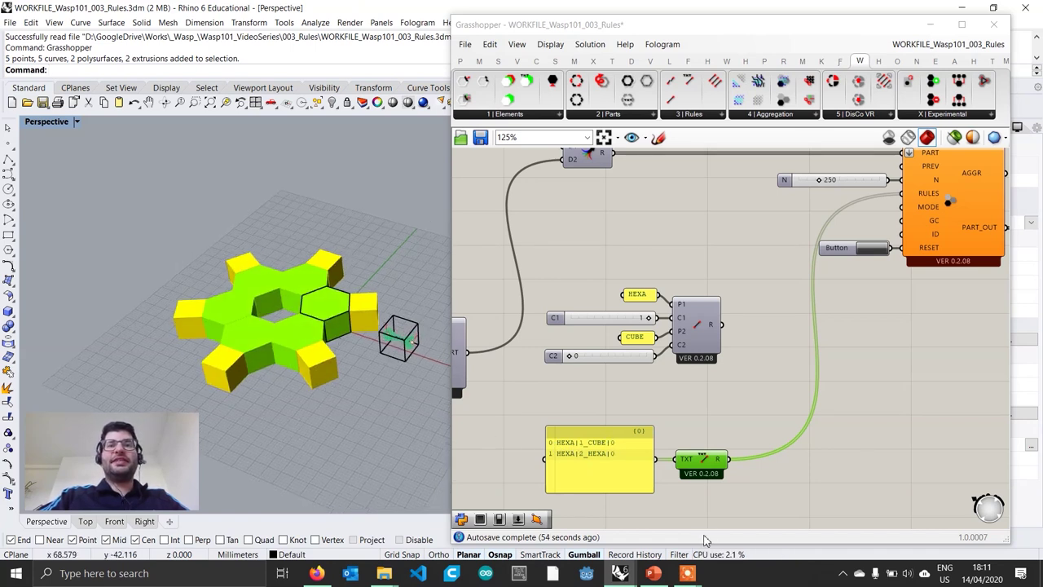
pyautogui.keyDown('shift'); pyautogui.moveTo(297, 292); pyautogui.dragTo(329, 288, button='right'); pyautogui.keyUp('shift')
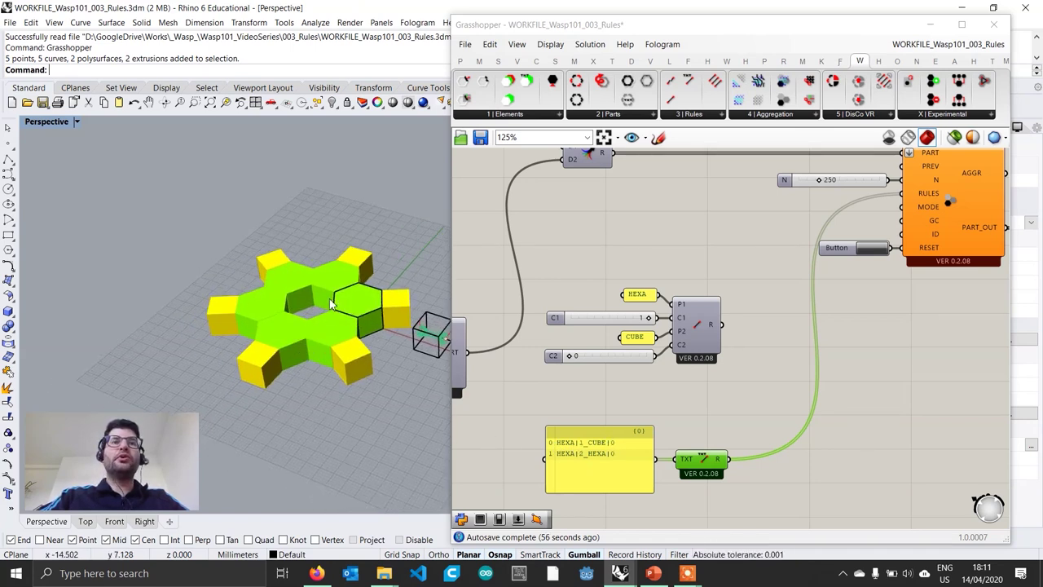
pyautogui.moveTo(371, 314); pyautogui.dragTo(334, 361, button='right')
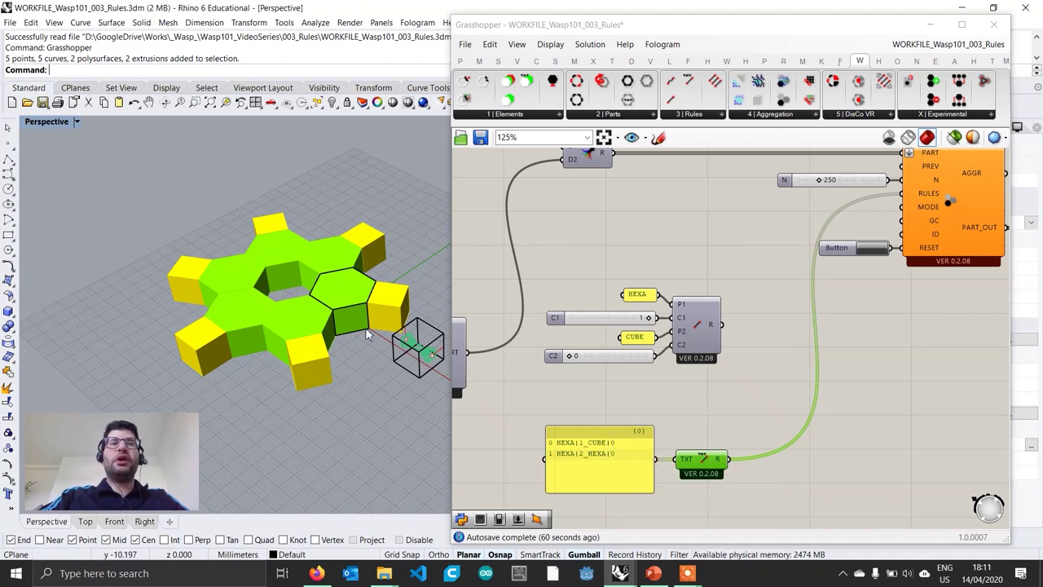
pyautogui.scroll(2, 335, 372)
pyautogui.moveTo(338, 370); pyautogui.dragTo(392, 385, button='right')
pyautogui.scroll(2, 629, 468)
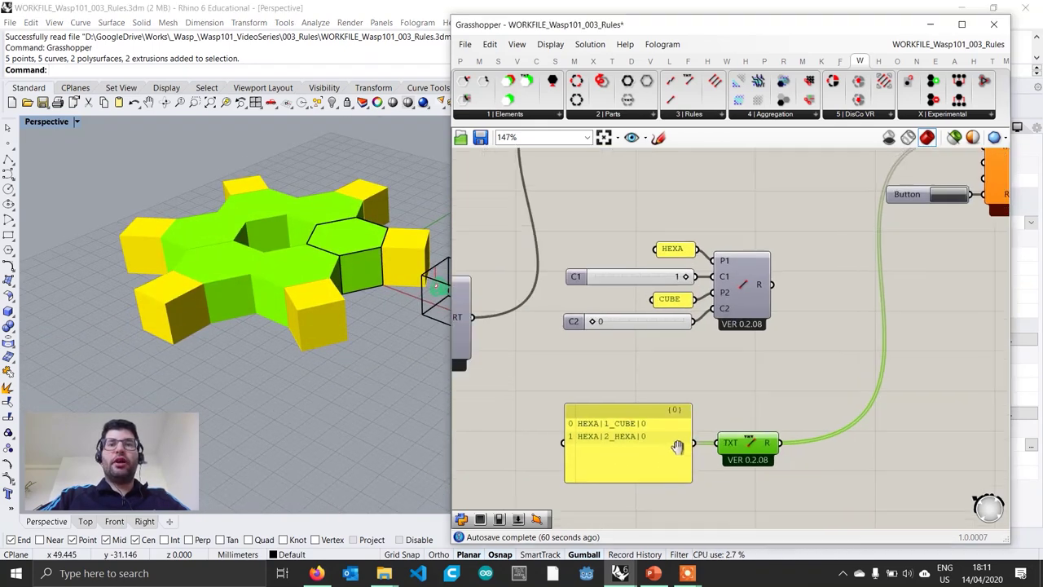
# - Add CUBE|0_HEXA|0 as the third rule line in the text panel and finish editing it
pyautogui.doubleClick(664, 451)
pyautogui.click(693, 410)
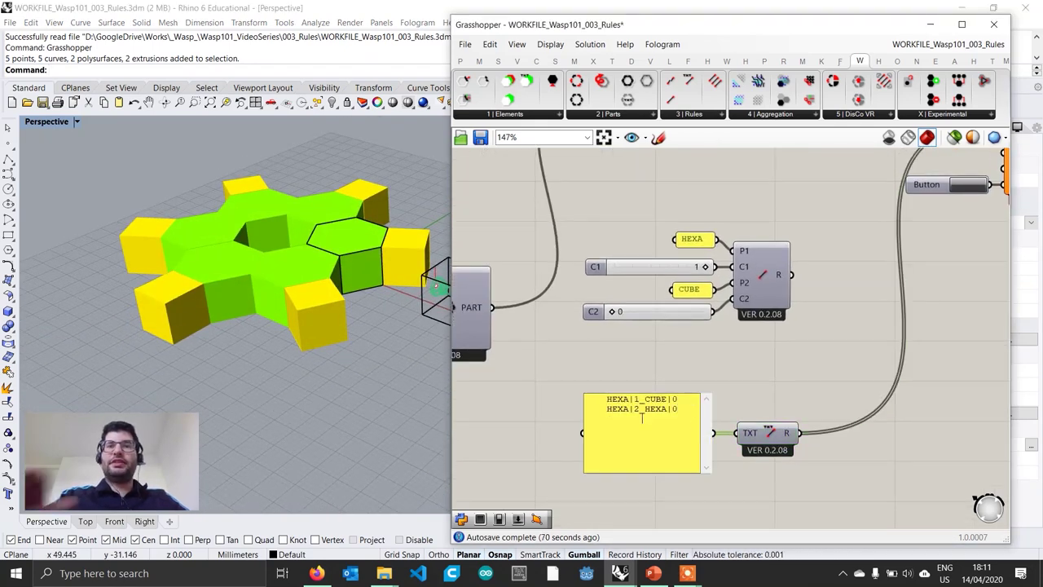
pyautogui.press('Return')
pyautogui.write('CUBE|0')
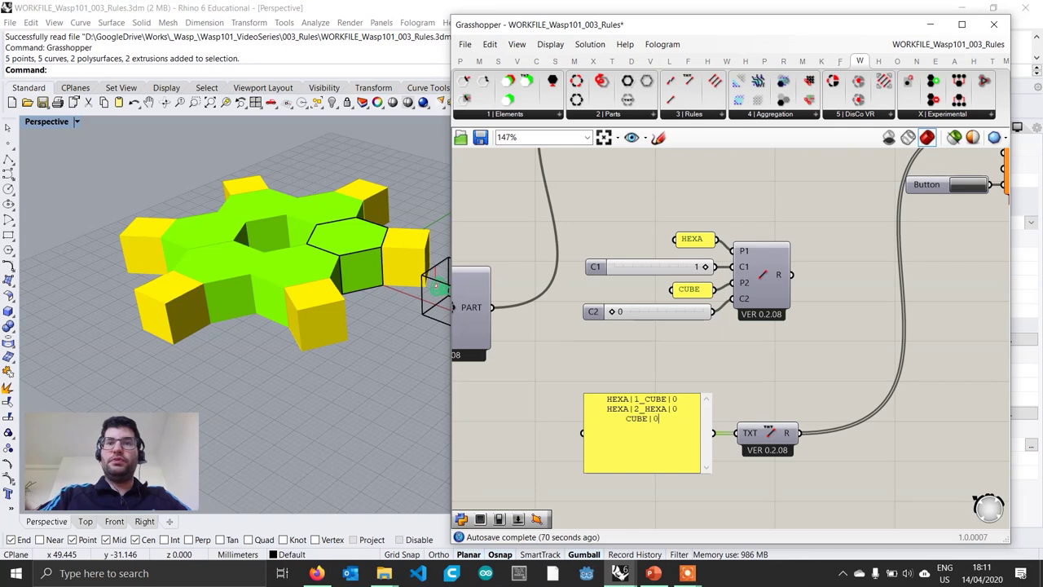
pyautogui.write('_H')
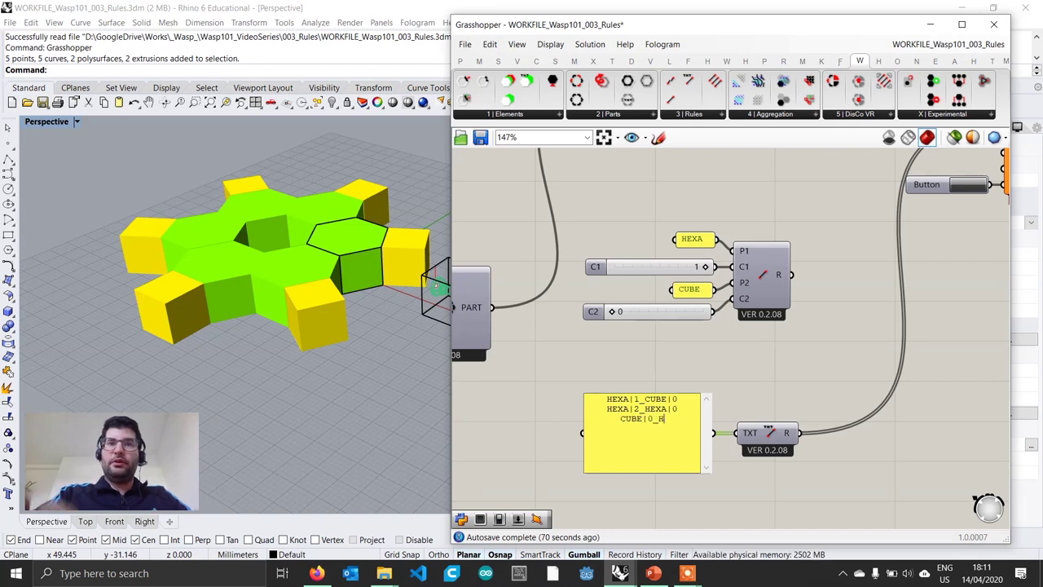
pyautogui.write('EXA|')
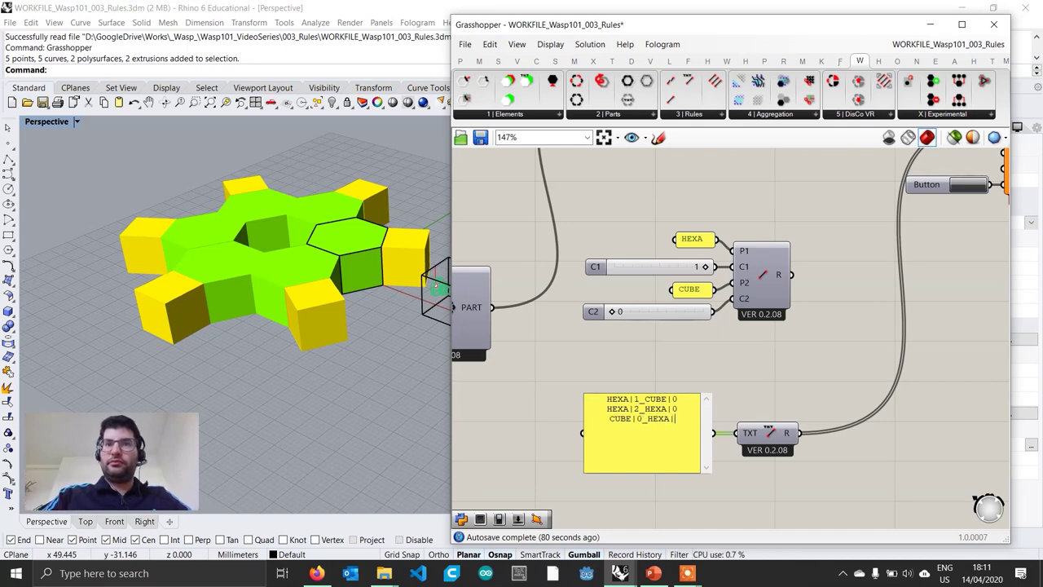
pyautogui.write('0 ')
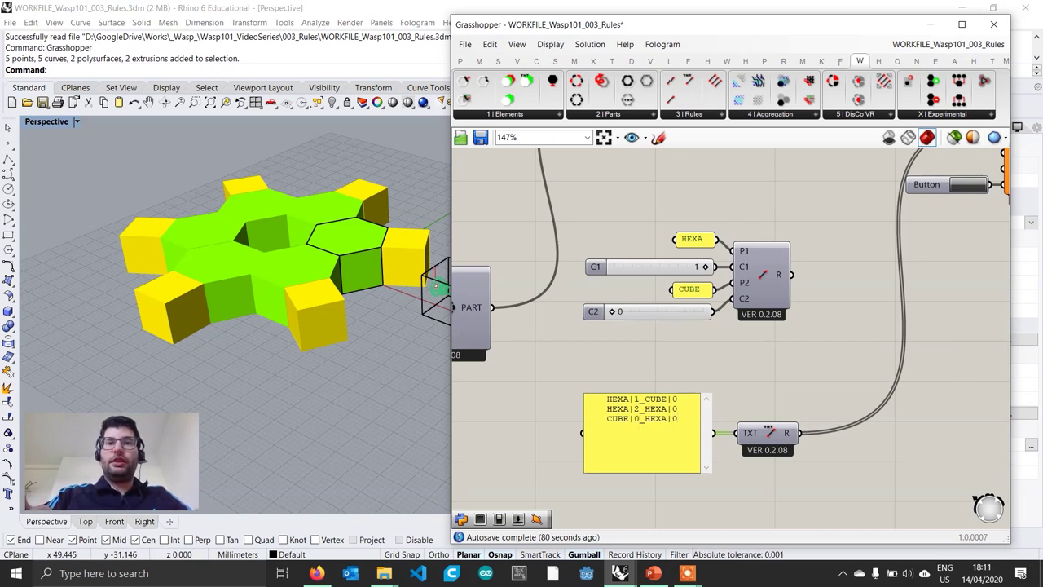
pyautogui.write('CU')
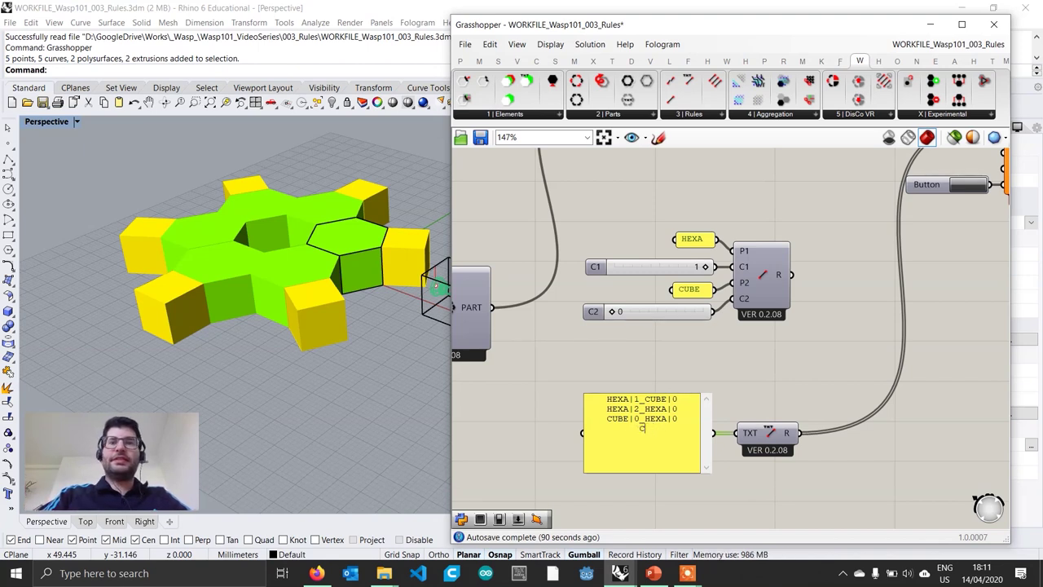
pyautogui.click(798, 387)
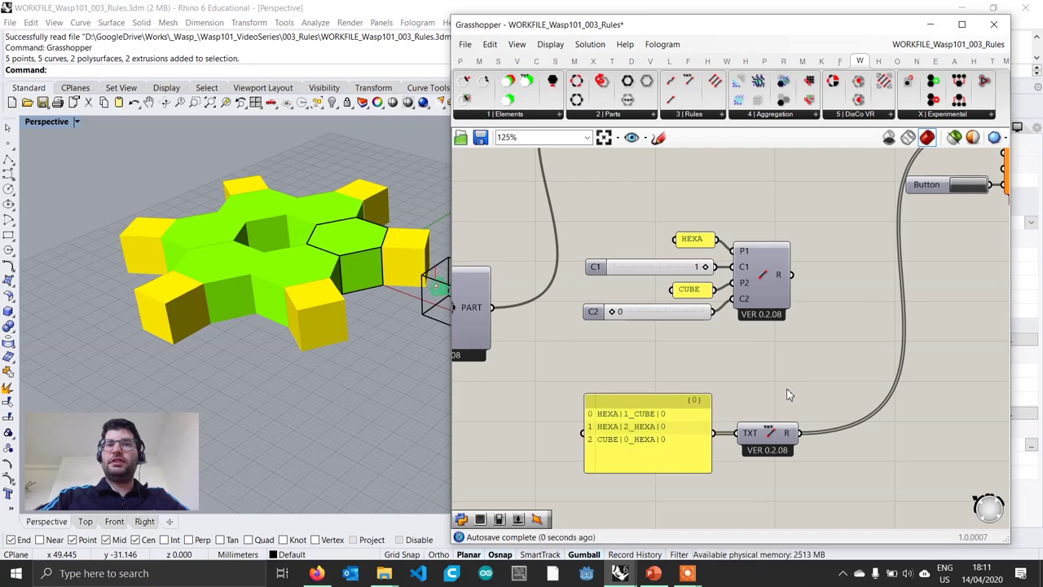
# - Reset the aggregation with the three text rules and check the resulting parts against the rule list
pyautogui.scroll(-2, 781, 416)
pyautogui.click(873, 274)
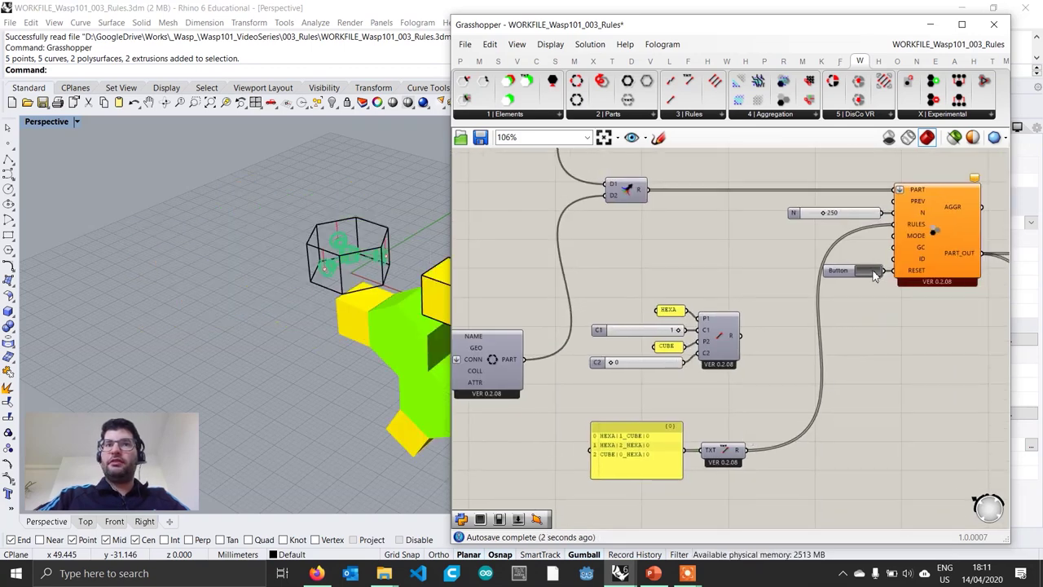
pyautogui.keyDown('shift'); pyautogui.moveTo(354, 359); pyautogui.dragTo(383, 306, button='right'); pyautogui.keyUp('shift')
pyautogui.scroll(-4, 326, 356)
pyautogui.click(878, 273)
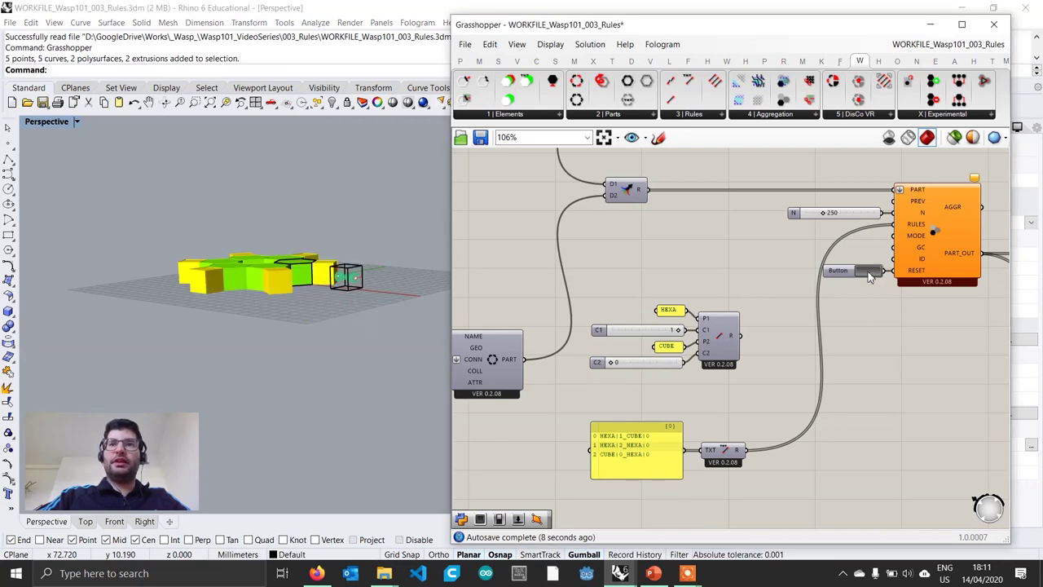
pyautogui.scroll(3, 619, 469)
pyautogui.moveTo(644, 477); pyautogui.dragTo(656, 457, button='right')
pyautogui.moveTo(230, 302); pyautogui.dragTo(236, 374, button='right')
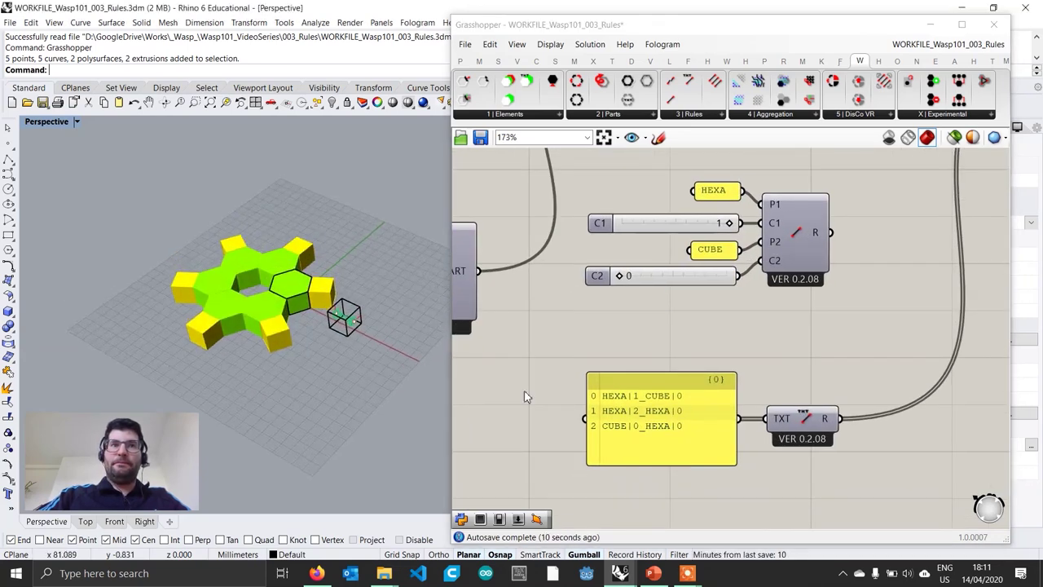
# - Add CUBE|1_CUBE|0 as the fourth rule line in the text panel and finish editing it
pyautogui.scroll(1, 621, 415)
pyautogui.doubleClick(685, 446)
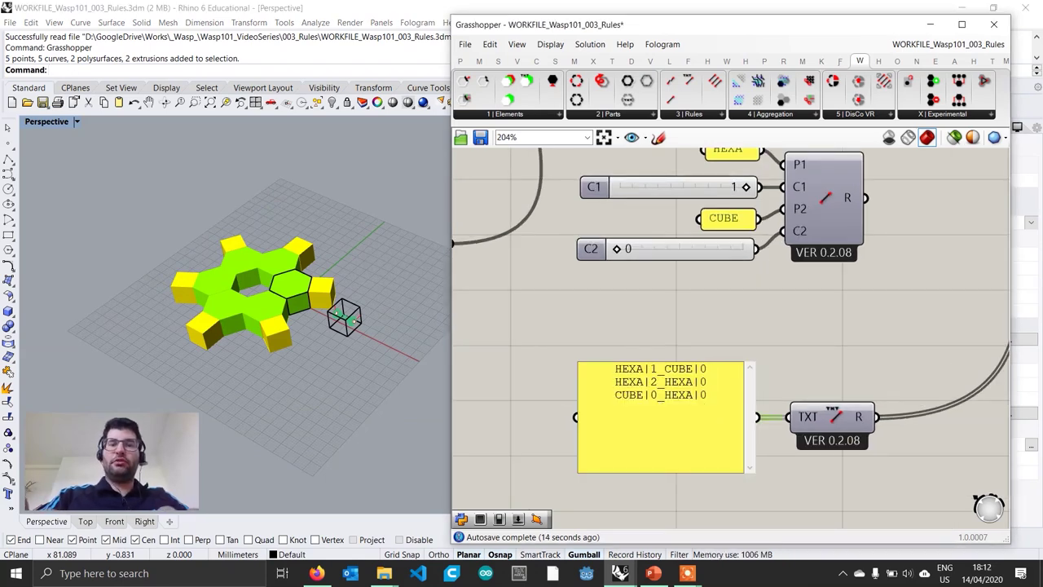
pyautogui.write('CUBE')
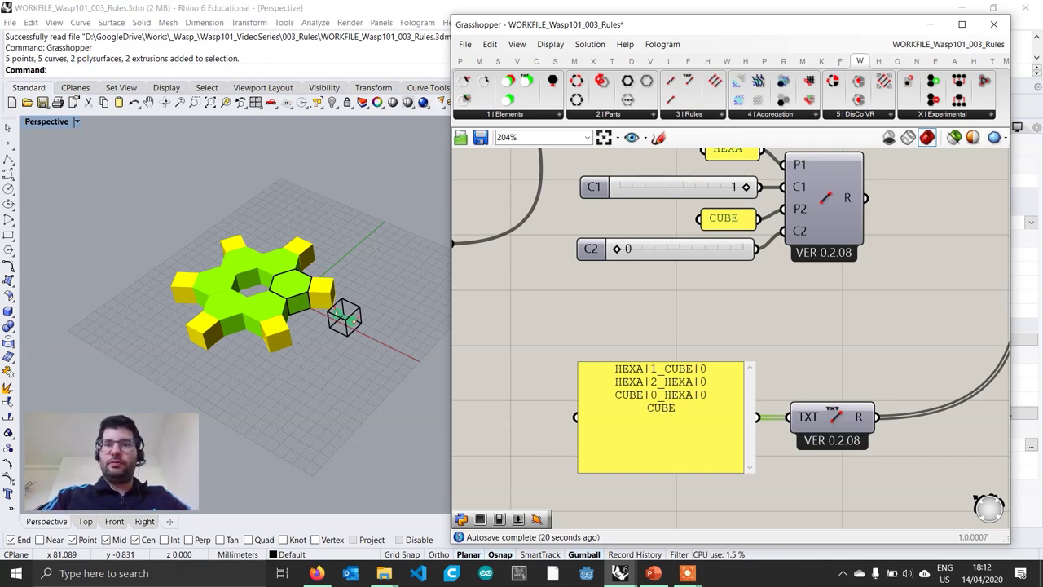
pyautogui.write('|1')
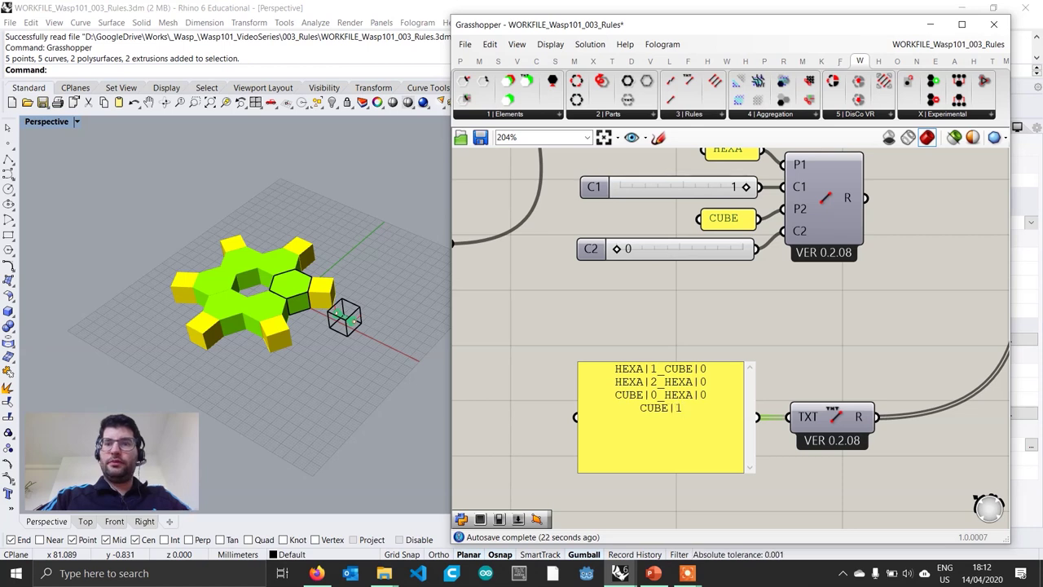
pyautogui.write('_CUB')
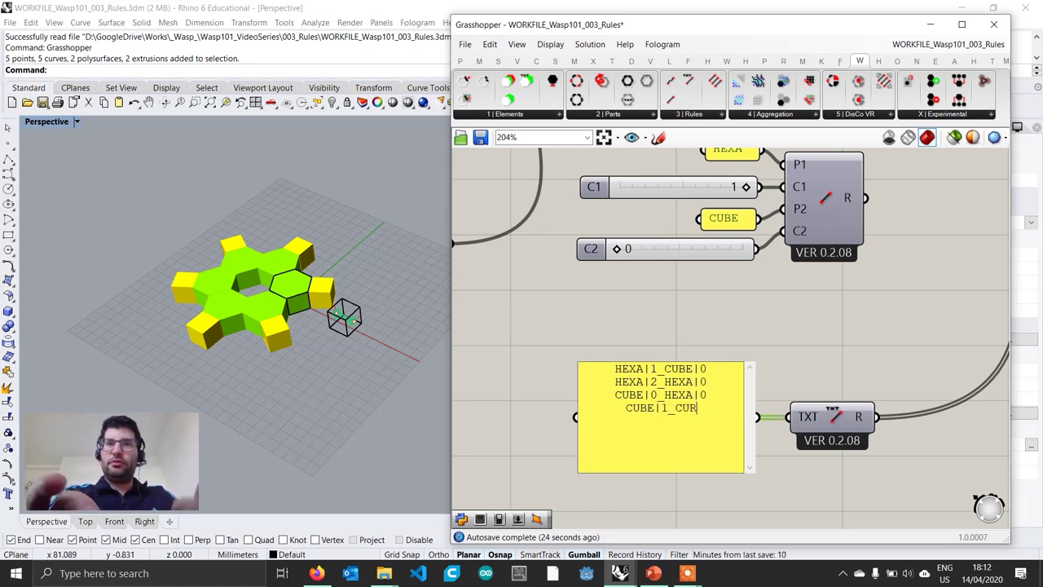
pyautogui.write('E|0')
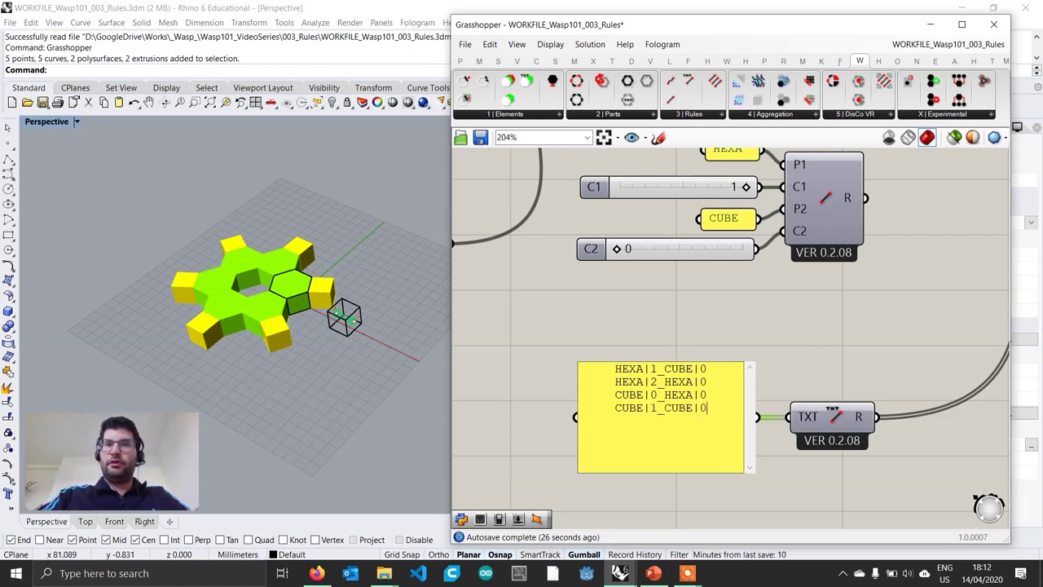
pyautogui.click(837, 341)
# - Reset the aggregation with the four text rules and examine how the cubes connect around the hexagons
pyautogui.scroll(-2, 837, 349)
pyautogui.moveTo(886, 391); pyautogui.dragTo(756, 450, button='right')
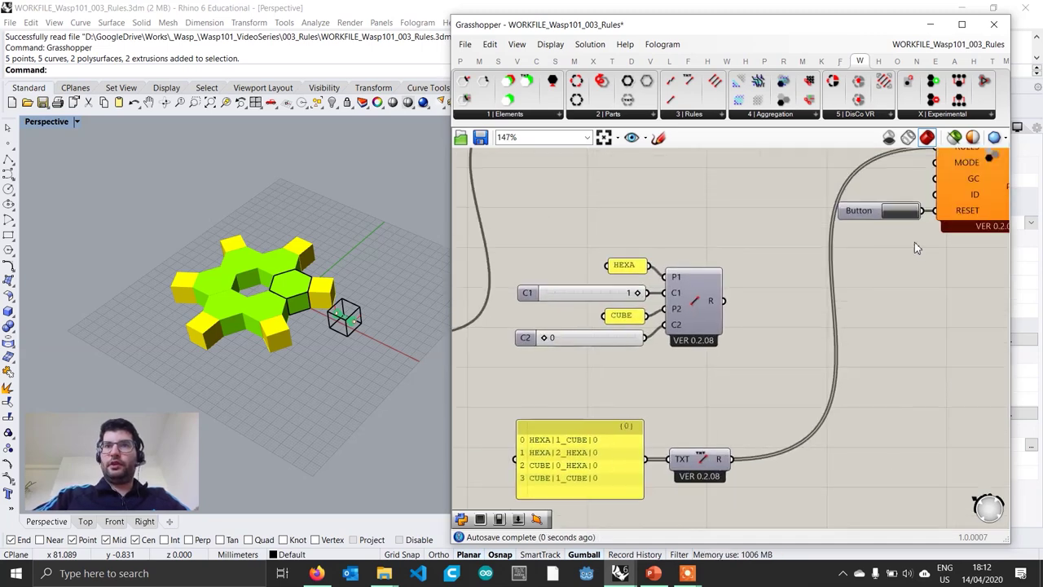
pyautogui.click(904, 214)
pyautogui.moveTo(272, 400); pyautogui.dragTo(342, 325, button='right')
pyautogui.moveTo(562, 485); pyautogui.dragTo(598, 426, button='right')
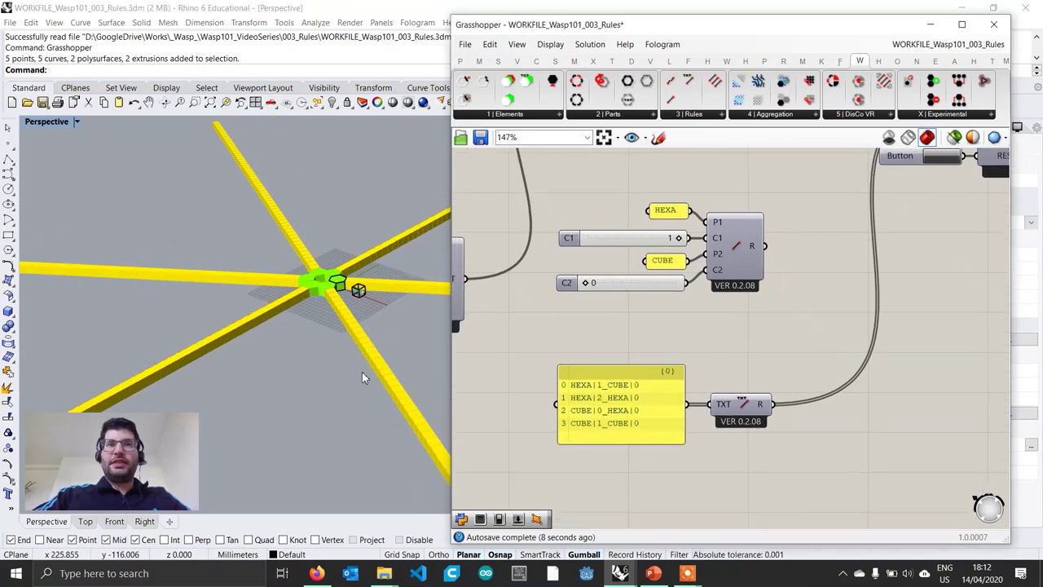
pyautogui.moveTo(362, 372); pyautogui.dragTo(323, 367, button='right')
pyautogui.scroll(6, 319, 333)
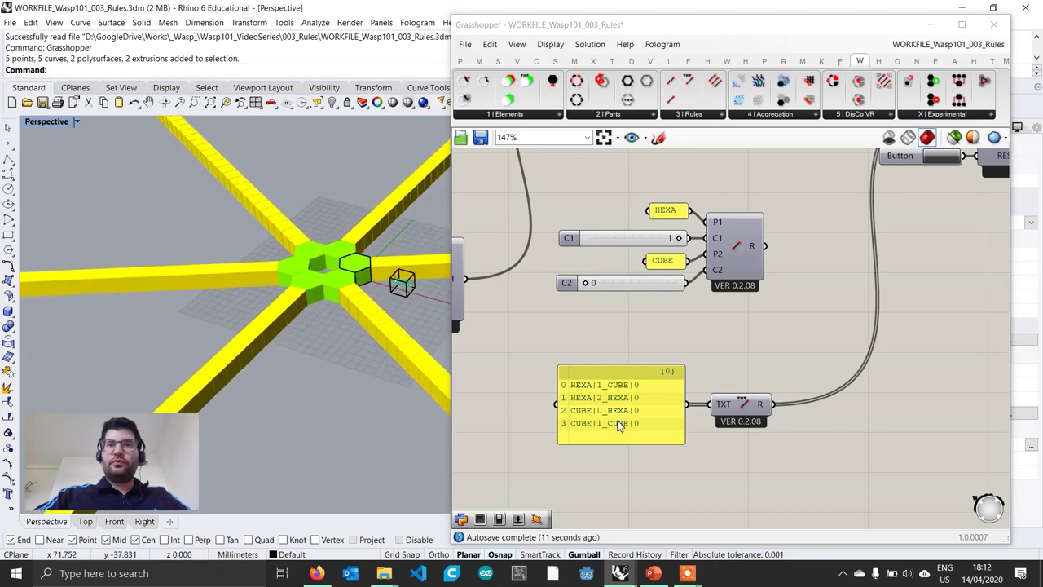
pyautogui.scroll(2, 619, 426)
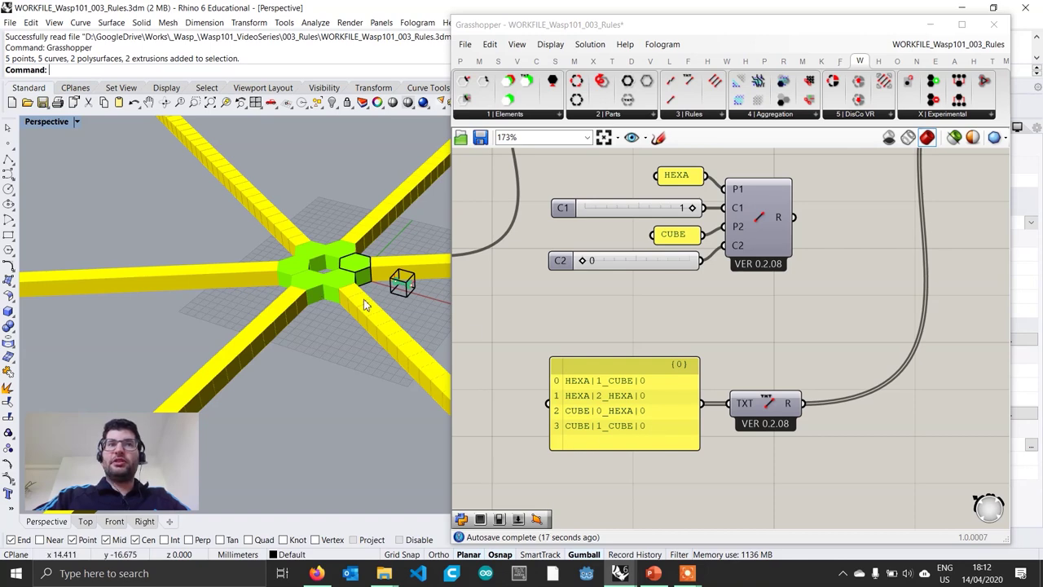
pyautogui.scroll(-4, 346, 292)
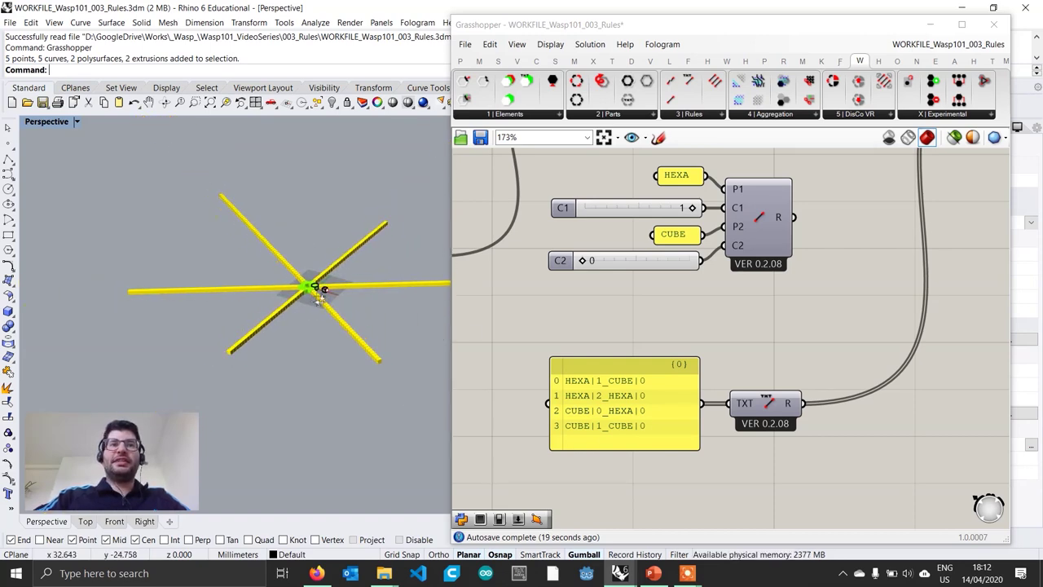
pyautogui.scroll(3, 315, 304)
pyautogui.scroll(-2, 314, 304)
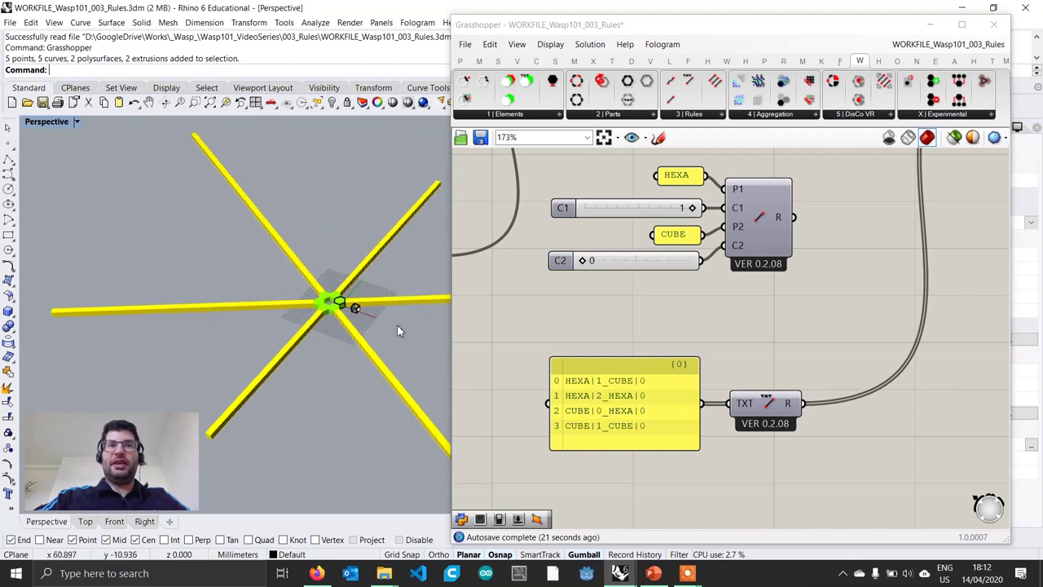
# - Regenerate the aggregation from the same four rules and compare the new arrangement with the rule list
pyautogui.scroll(-3, 706, 358)
pyautogui.moveTo(820, 256); pyautogui.dragTo(763, 266, button='right')
pyautogui.click(753, 254)
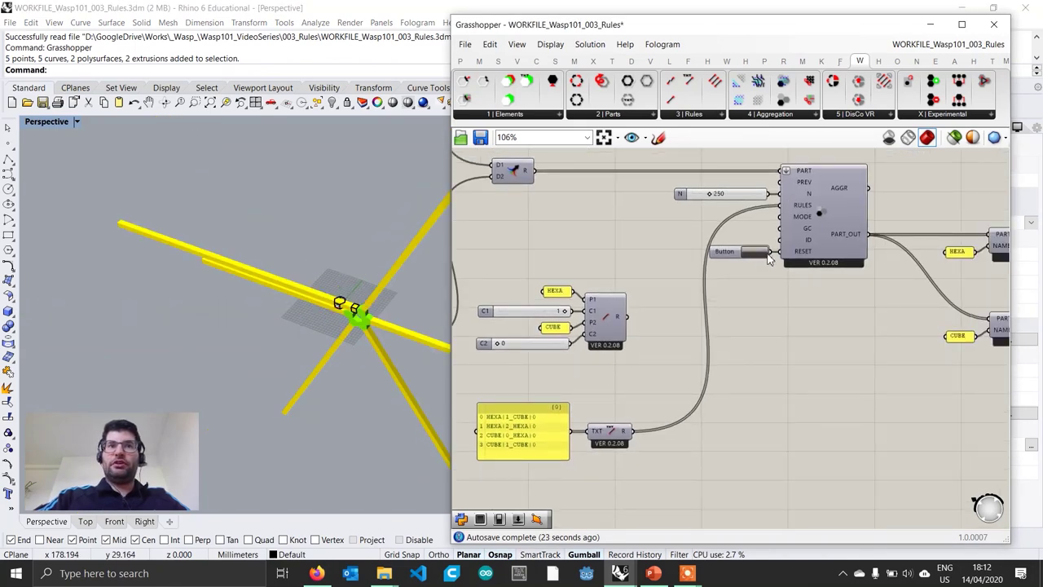
pyautogui.moveTo(305, 344); pyautogui.dragTo(332, 289, button='right')
pyautogui.moveTo(612, 423); pyautogui.dragTo(656, 402, button='right')
pyautogui.scroll(5, 656, 404)
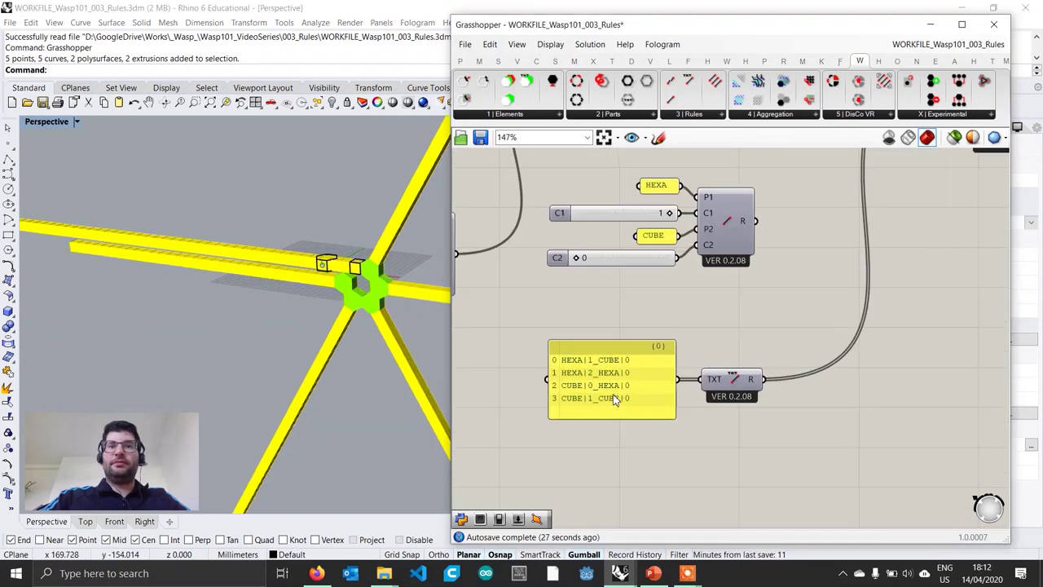
# - Add HEXA|1_HEXA|0 as the fifth rule line in the text panel and finish editing it
pyautogui.doubleClick(670, 380)
pyautogui.click(705, 345)
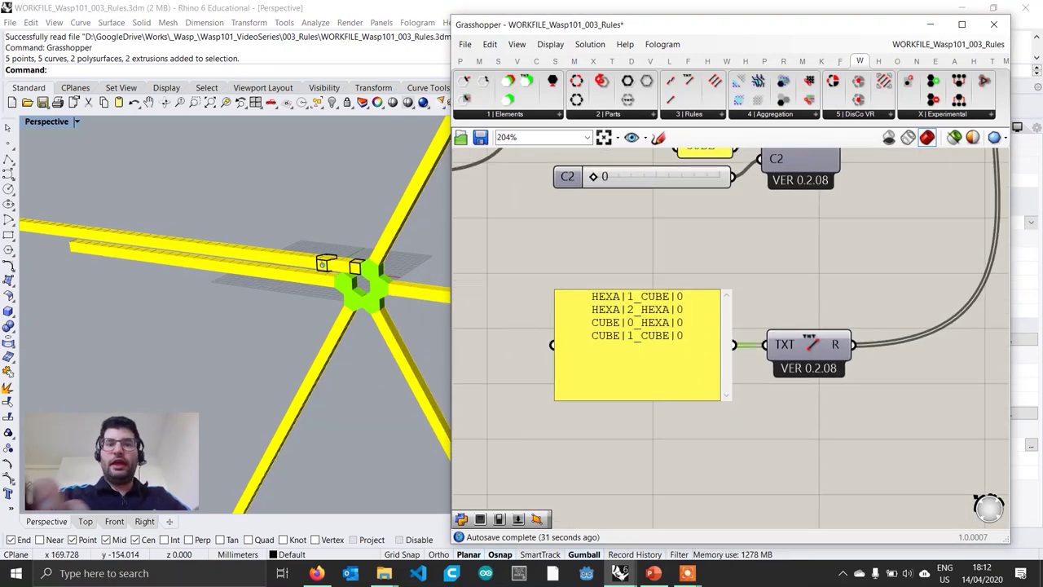
pyautogui.press('BackSpace')
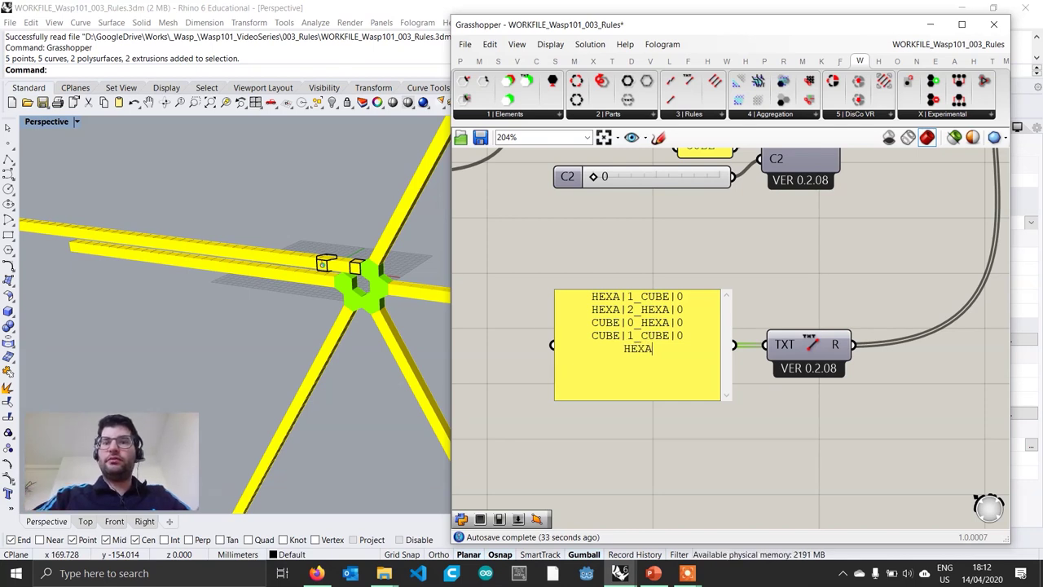
pyautogui.write('|1+')
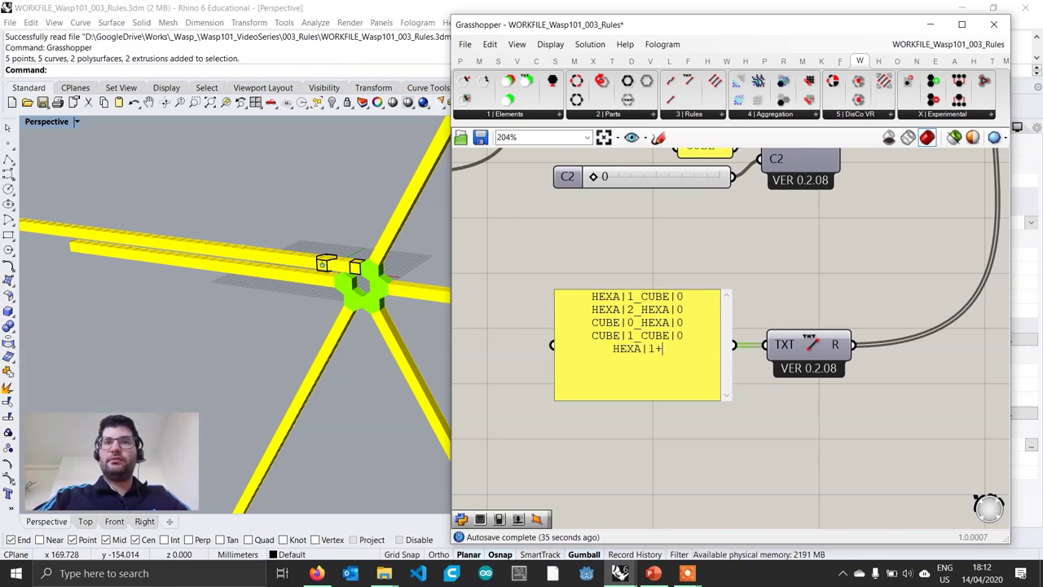
pyautogui.press('BackSpace')
pyautogui.write('_')
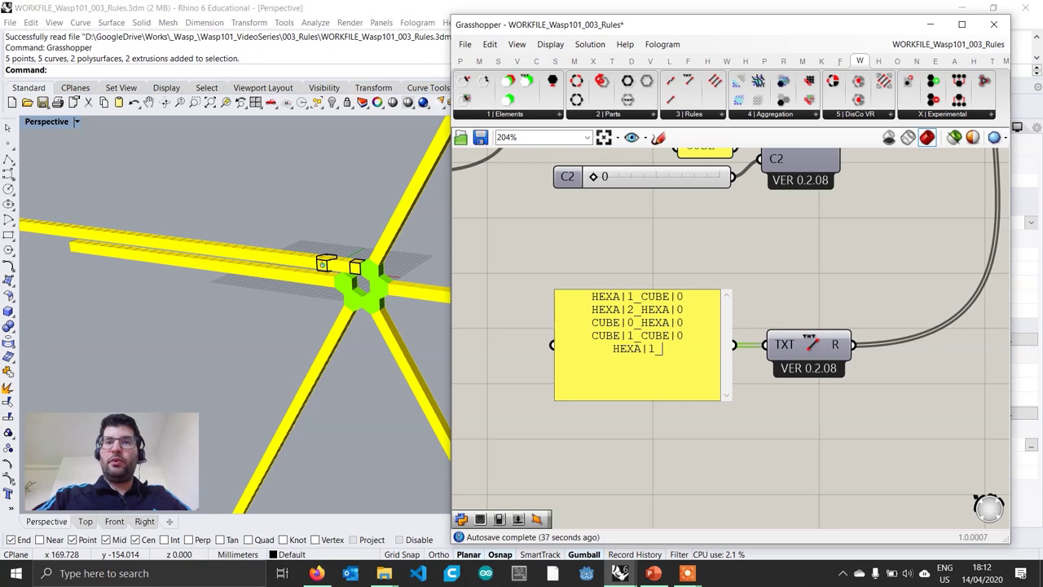
pyautogui.write('HEXX')
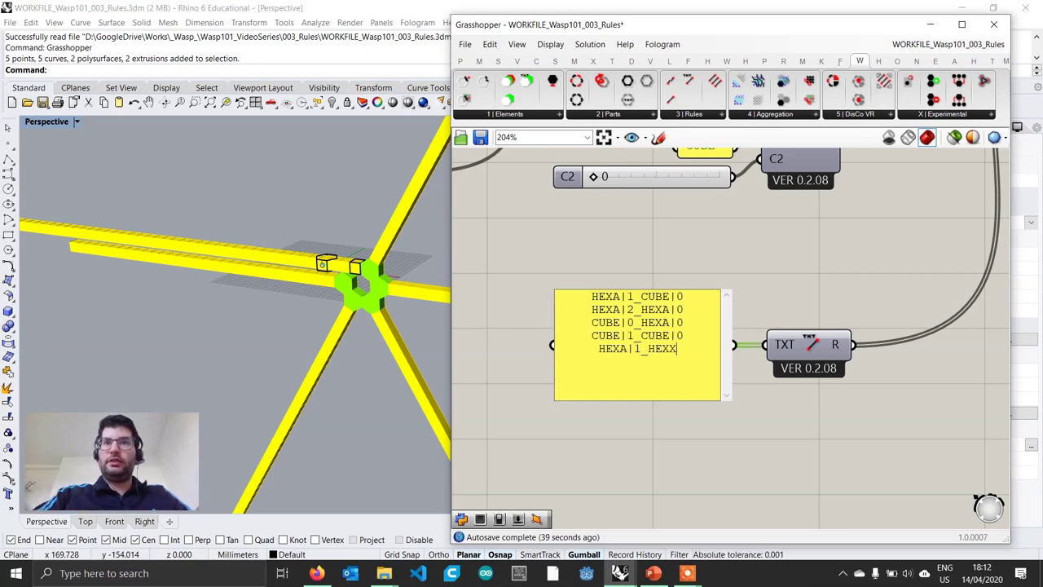
pyautogui.press('BackSpace')
pyautogui.write('A|0')
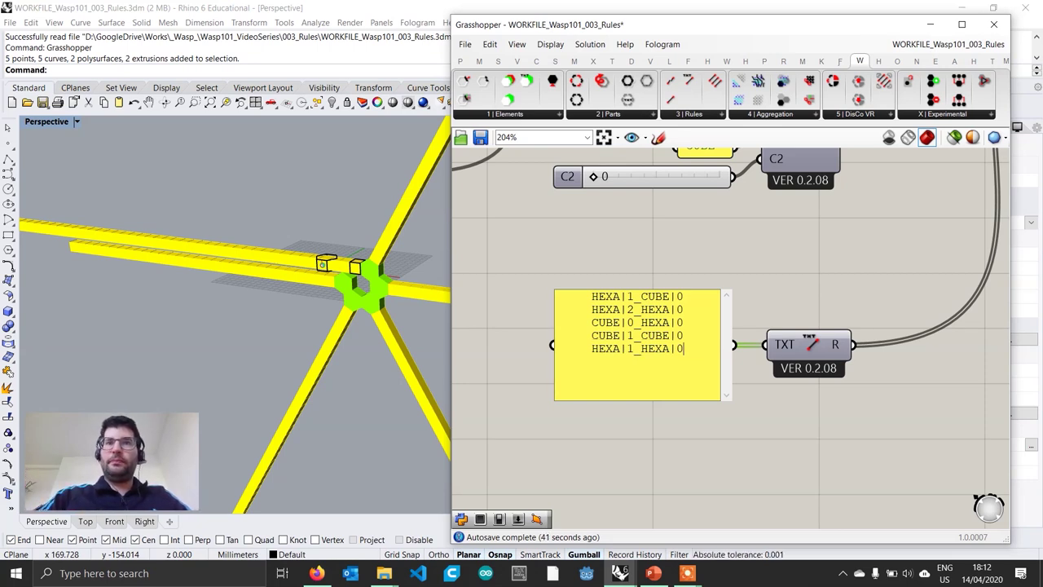
pyautogui.click(741, 290)
# - Reset the aggregation twice with the five text rules and inspect how the hexagons and cubes are arranged
pyautogui.scroll(-2, 779, 302)
pyautogui.moveTo(775, 303); pyautogui.dragTo(680, 381, button='right')
pyautogui.scroll(-4, 680, 381)
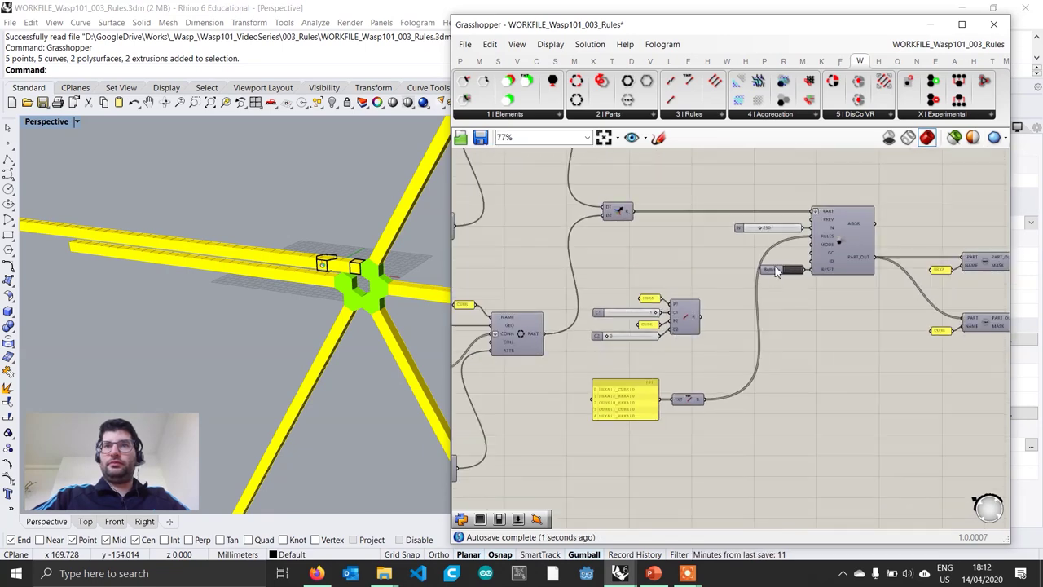
pyautogui.click(792, 271)
pyautogui.moveTo(341, 342); pyautogui.dragTo(400, 310, button='right')
pyautogui.click(796, 272)
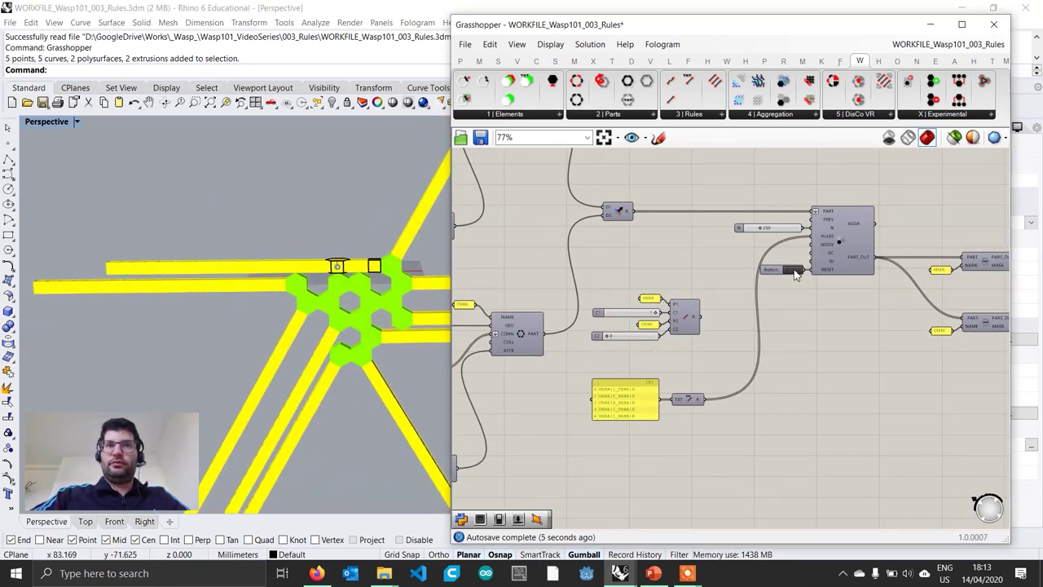
pyautogui.moveTo(366, 367); pyautogui.dragTo(333, 342, button='right')
pyautogui.scroll(10, 336, 296)
pyautogui.scroll(-6, 339, 325)
pyautogui.scroll(3, 571, 407)
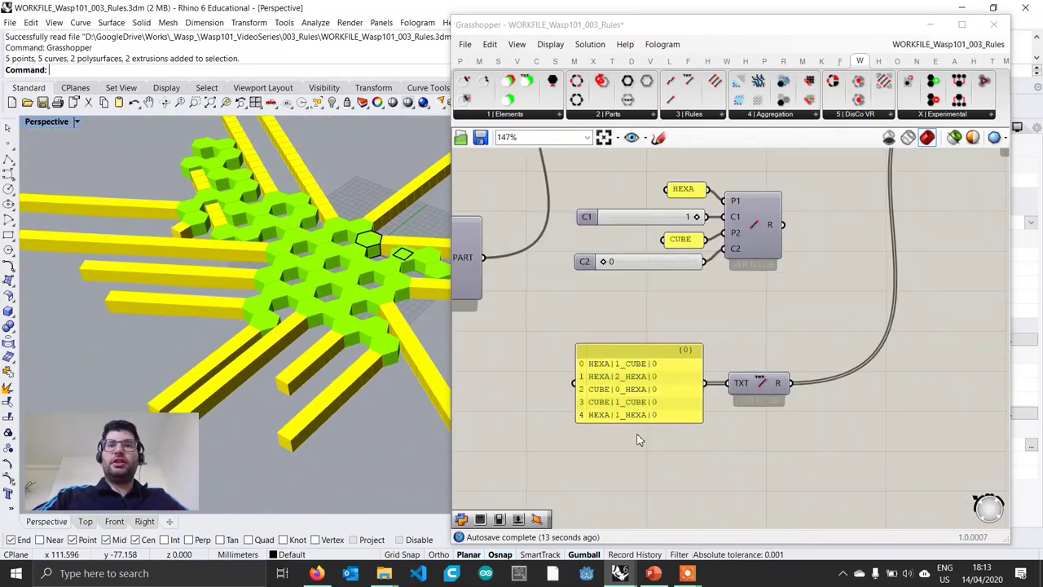
# - Enlarge the rule text panel downwards and add CUBE|1_HEXA|2 as its sixth line
pyautogui.scroll(2, 622, 419)
pyautogui.moveTo(657, 427); pyautogui.dragTo(657, 464)
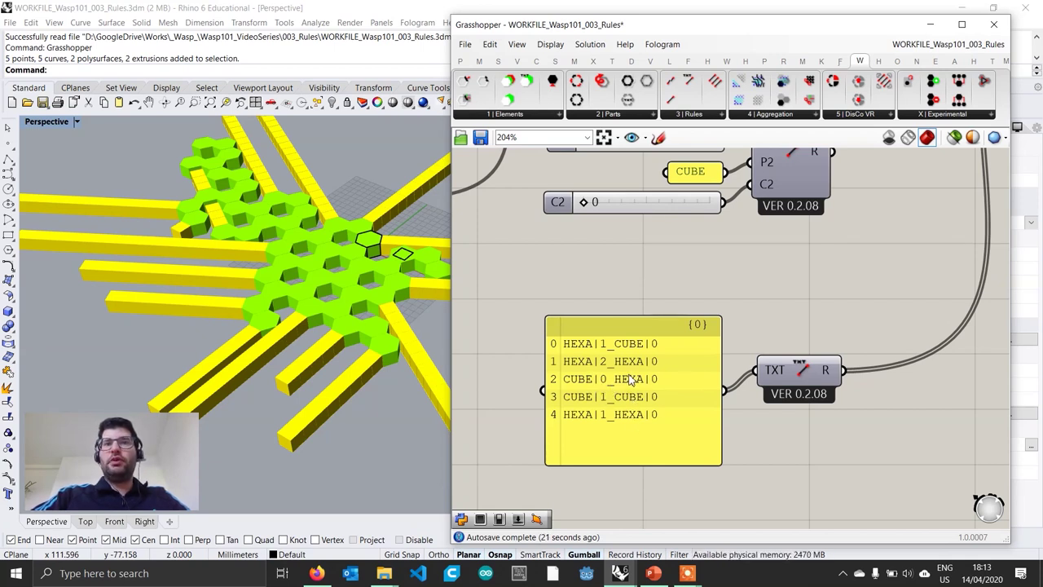
pyautogui.doubleClick(668, 414)
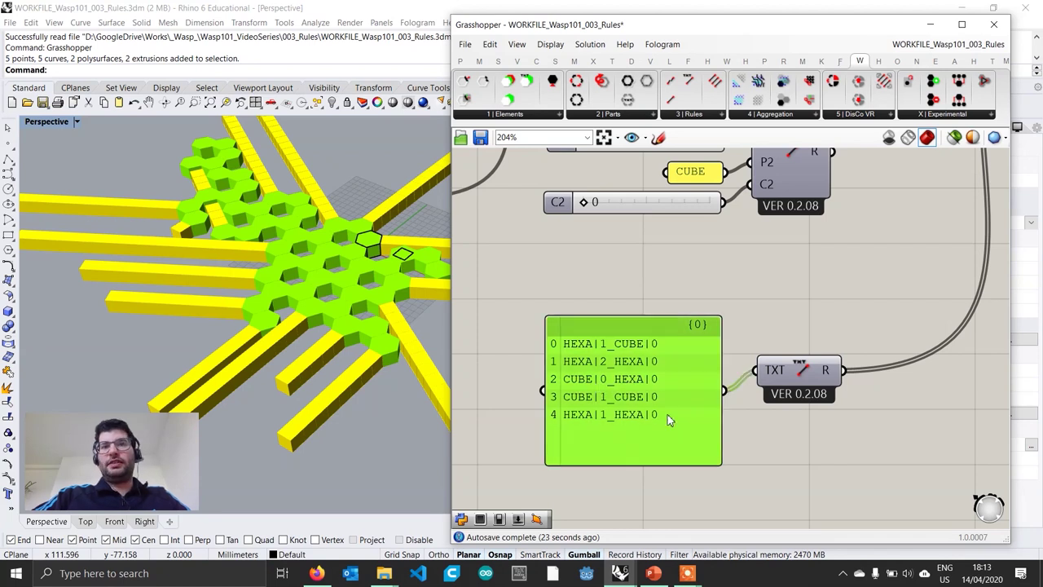
pyautogui.click(687, 383)
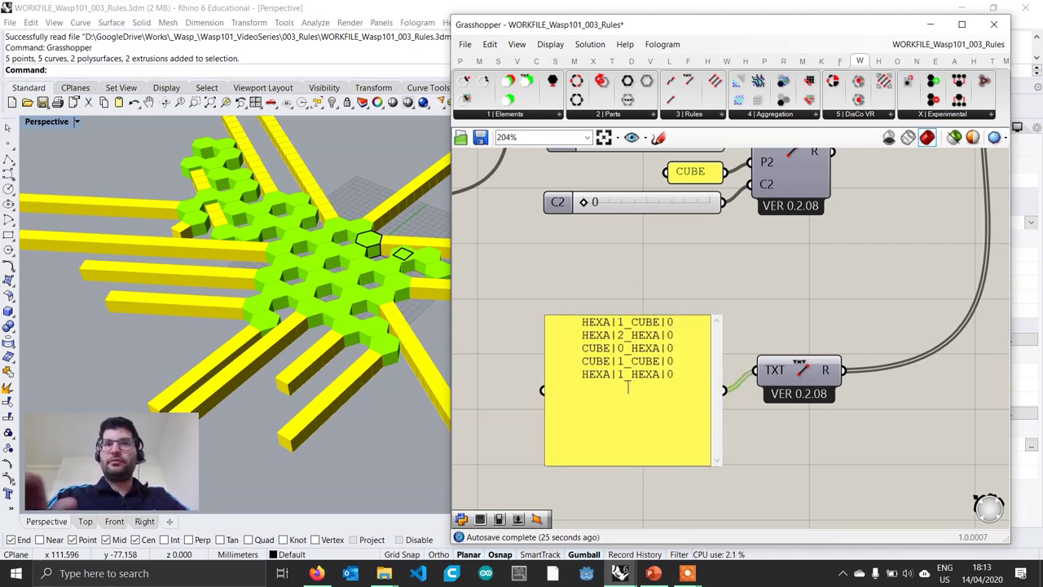
pyautogui.press('Return')
pyautogui.write('CUB')
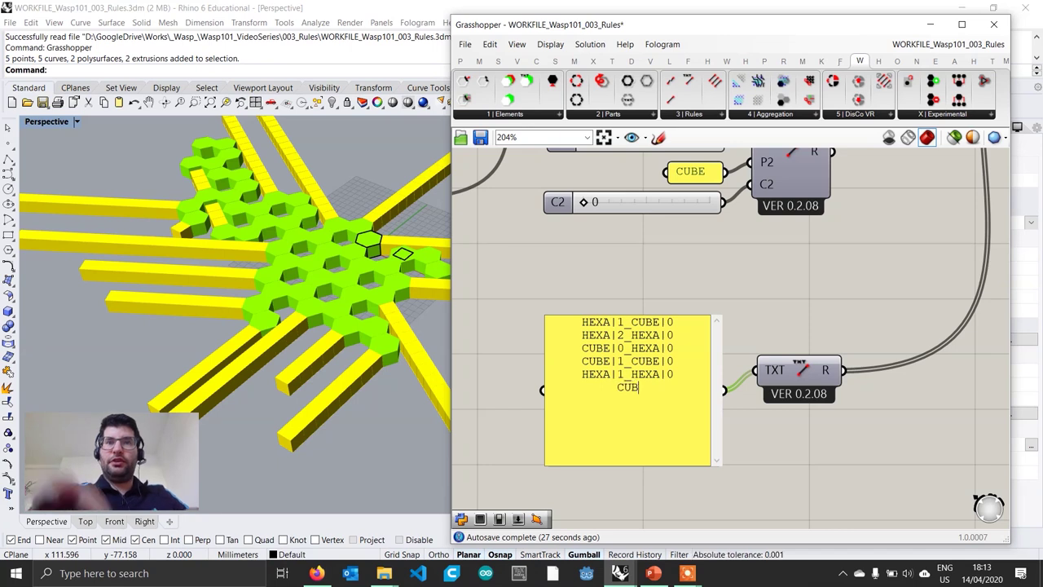
pyautogui.write('E|')
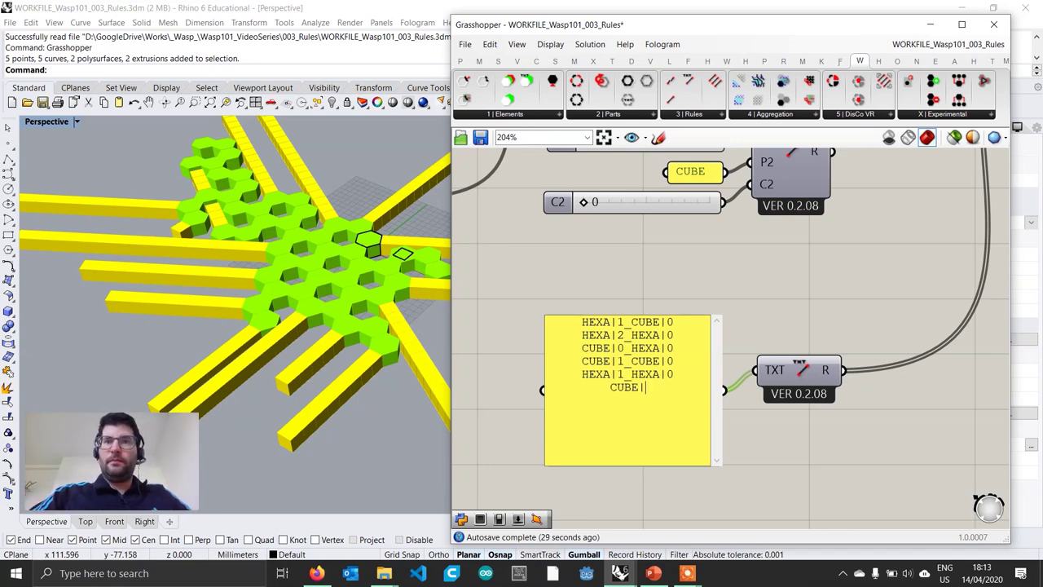
pyautogui.write('1_HE')
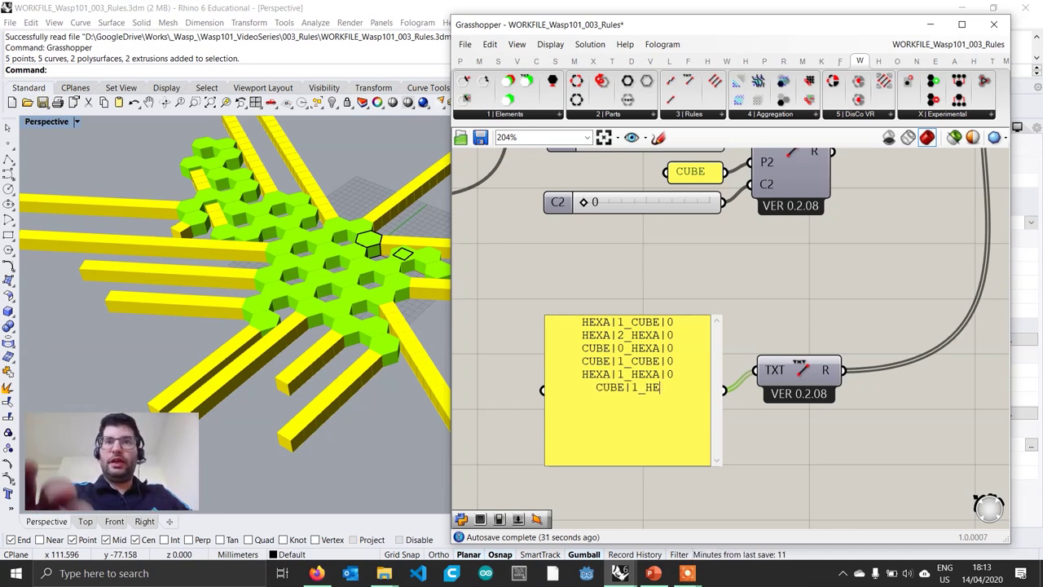
pyautogui.write('XA')
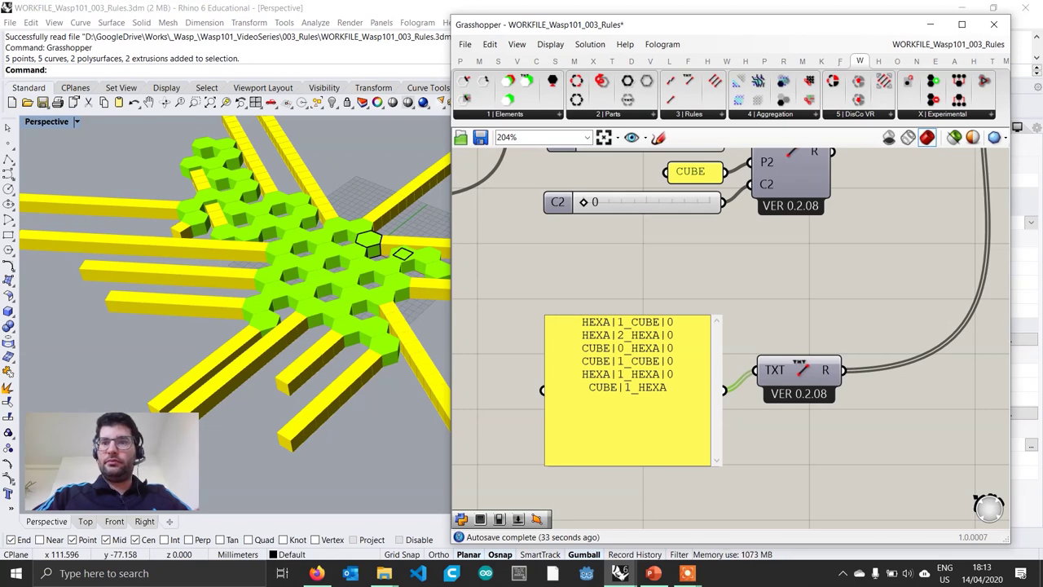
pyautogui.write('|2')
pyautogui.click(743, 281)
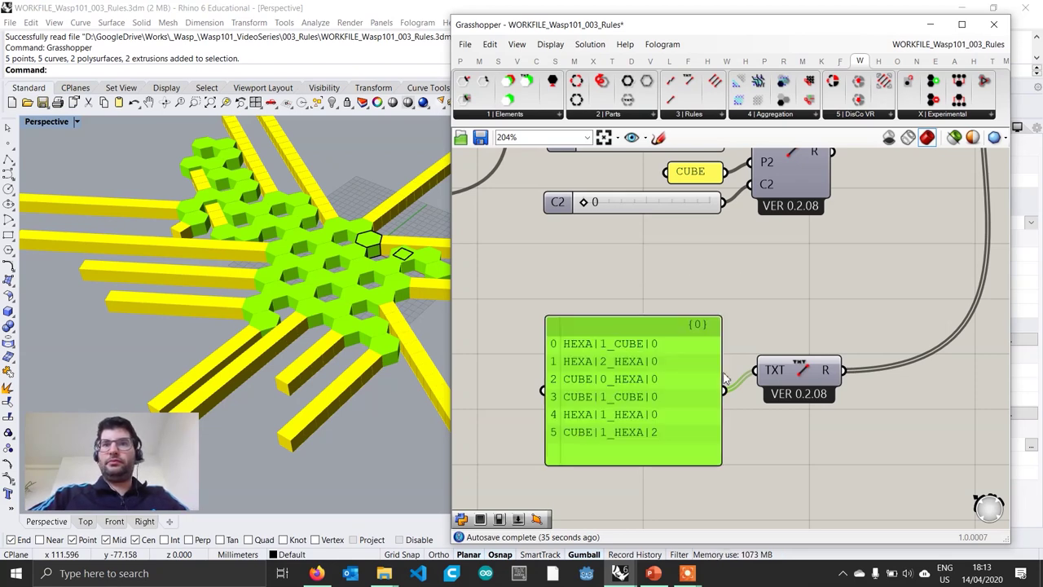
# - Regenerate the aggregation several times with the six text rules and inspect the resulting variations from different angles
pyautogui.scroll(-3, 783, 302)
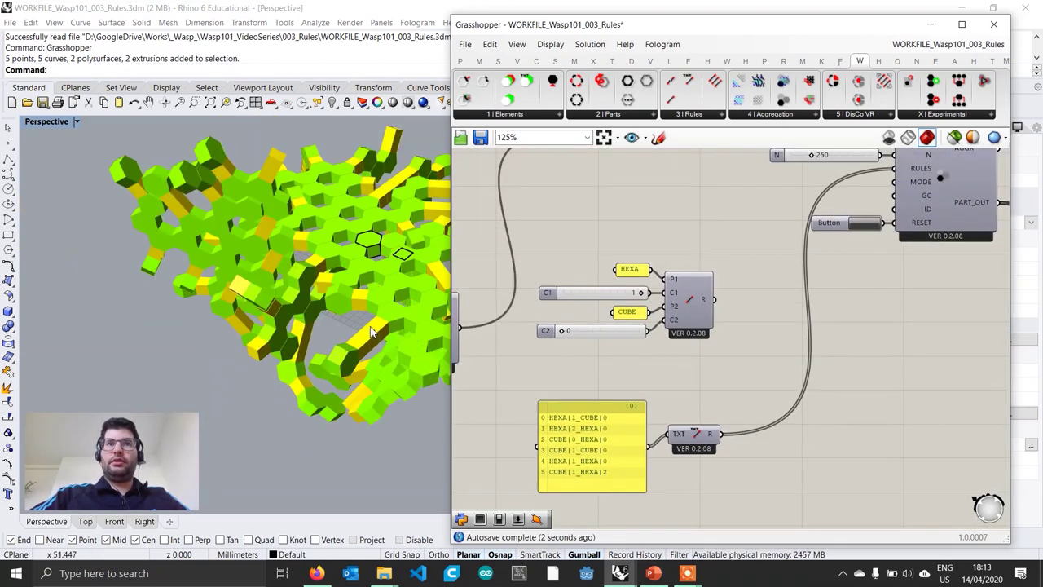
pyautogui.moveTo(403, 331); pyautogui.dragTo(358, 306, button='right')
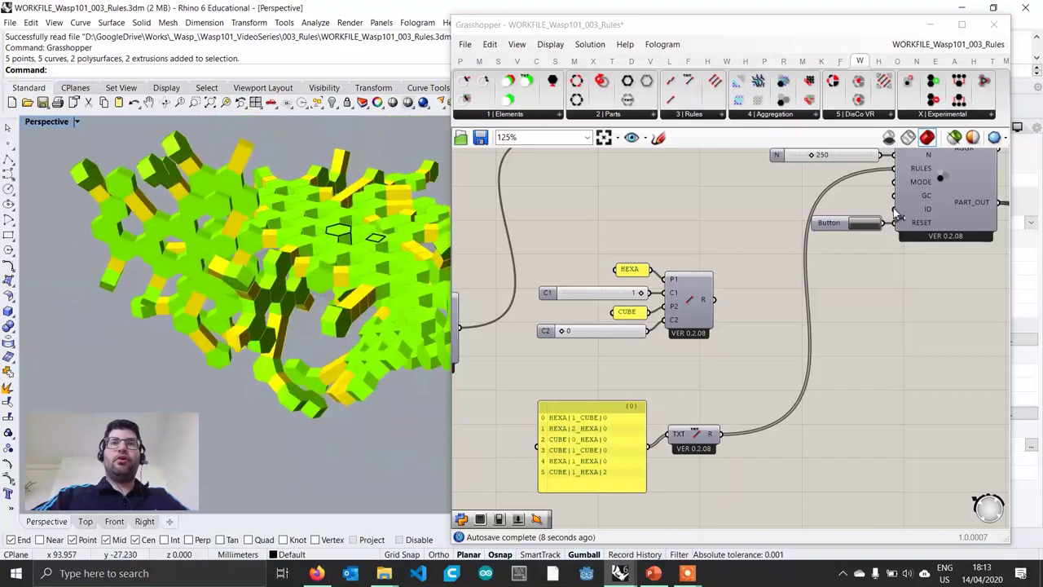
pyautogui.click(865, 229)
pyautogui.moveTo(405, 228); pyautogui.dragTo(314, 220, button='right')
pyautogui.scroll(-2, 273, 273)
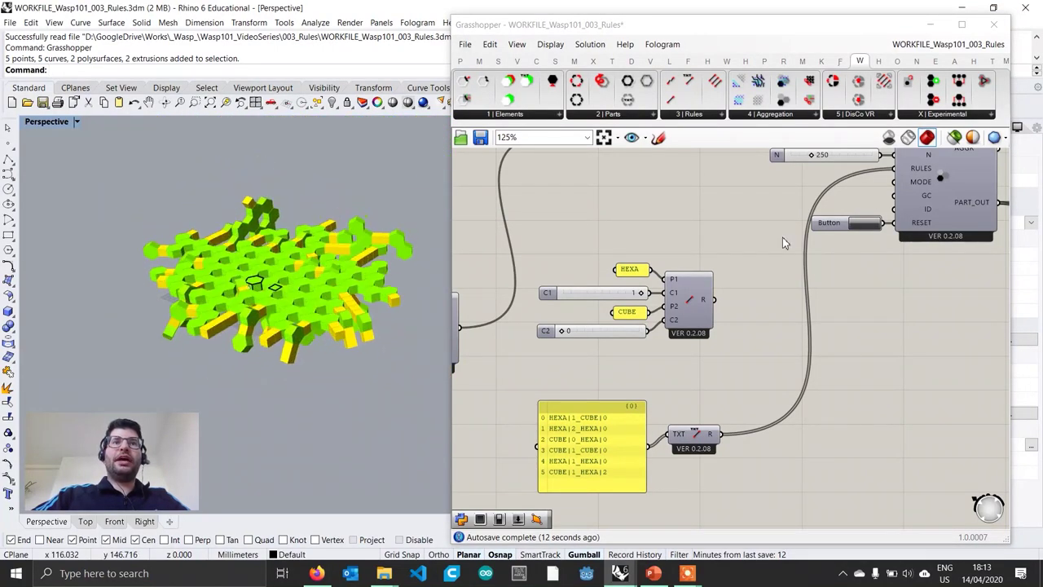
pyautogui.click(871, 229)
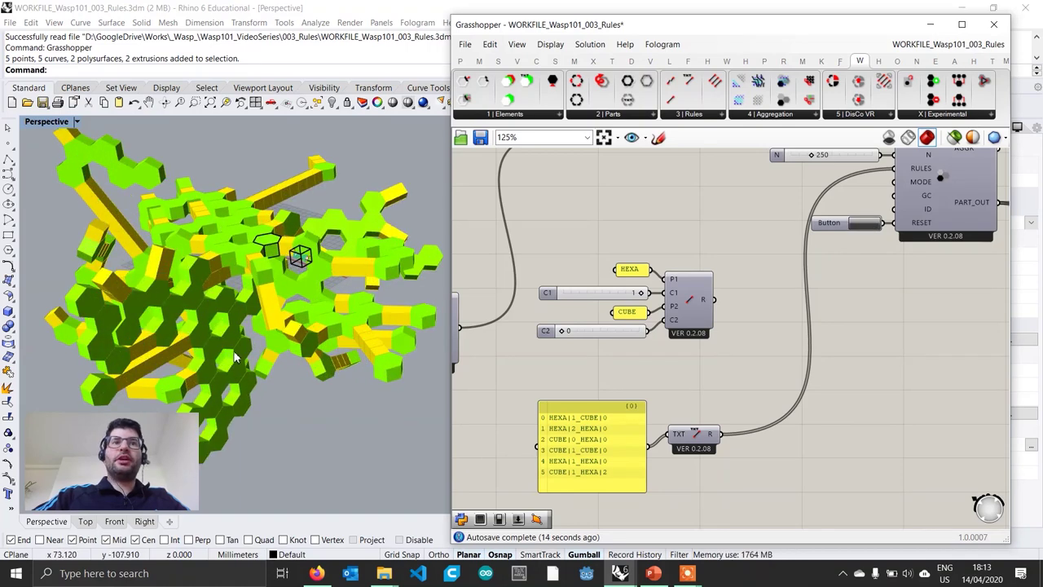
pyautogui.scroll(4, 548, 416)
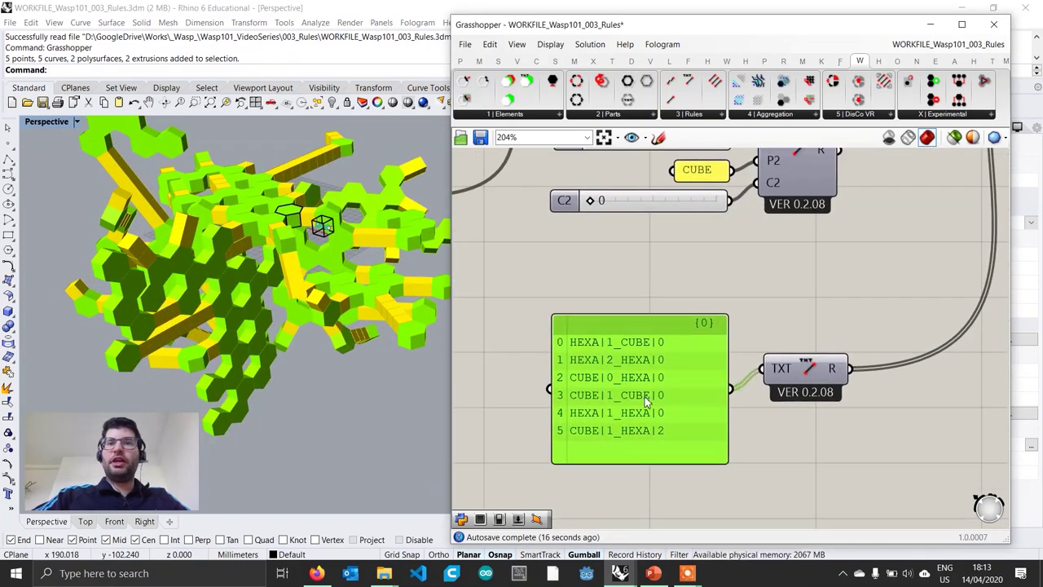
# - Delete the CUBE|1_CUBE|0 line from the rule text panel and finish editing it
pyautogui.doubleClick(696, 368)
pyautogui.moveTo(694, 362); pyautogui.dragTo(494, 365)
pyautogui.press('BackSpace')
pyautogui.press('BackSpace')
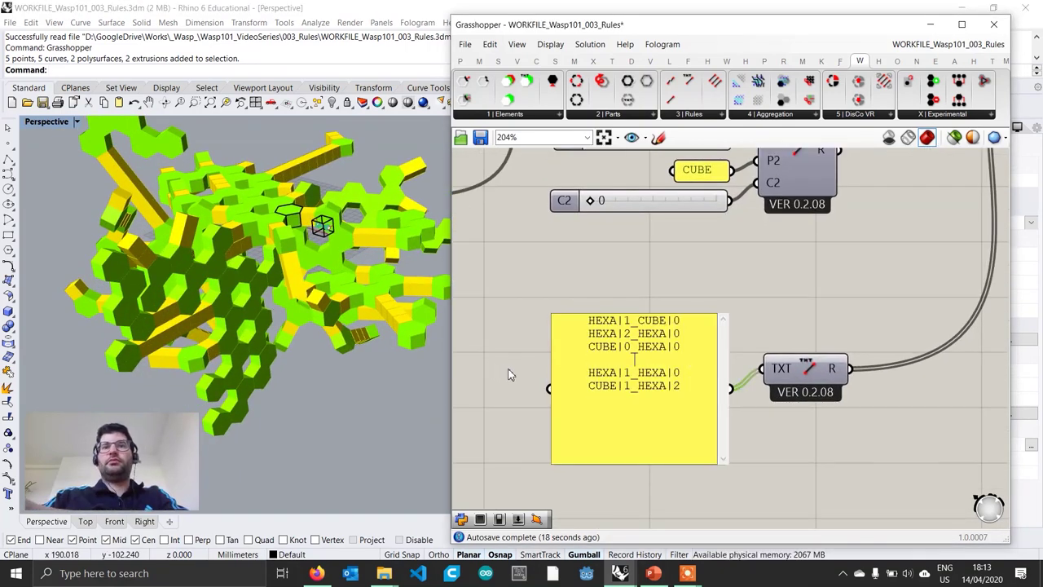
pyautogui.click(508, 374)
pyautogui.scroll(-4, 521, 392)
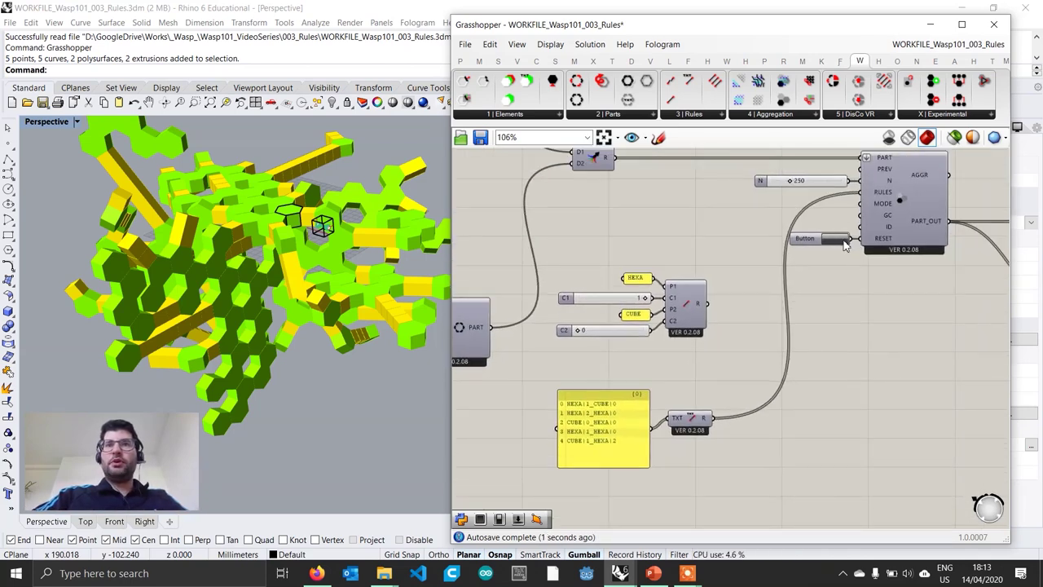
# - Regenerate the aggregation with the five remaining text rules and inspect its structure from different angles
pyautogui.moveTo(329, 329); pyautogui.dragTo(272, 256, button='right')
pyautogui.scroll(-4, 269, 318)
pyautogui.scroll(6, 296, 305)
pyautogui.scroll(-6, 272, 256)
pyautogui.moveTo(363, 176); pyautogui.dragTo(305, 220, button='right')
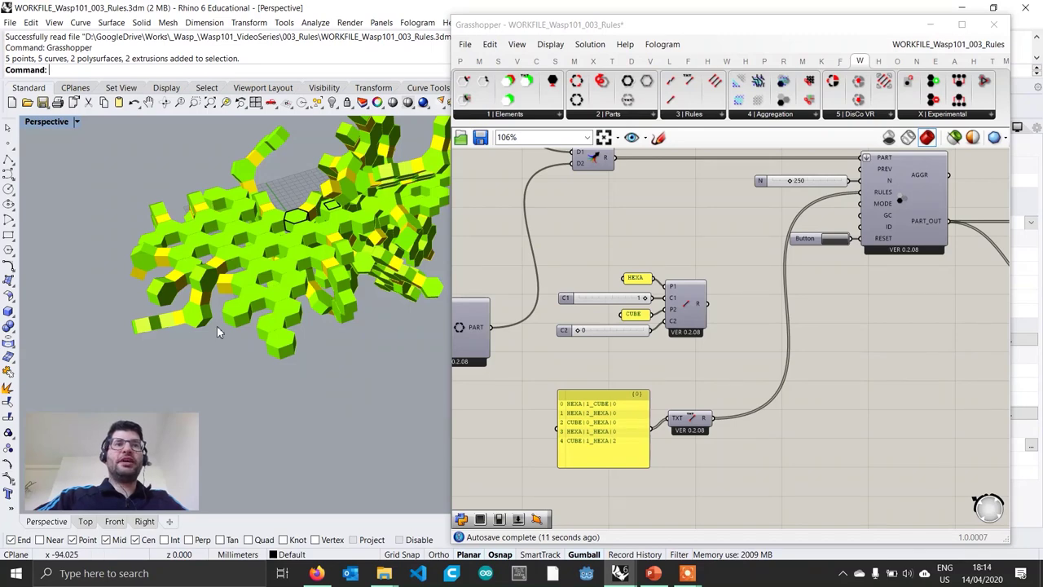
pyautogui.moveTo(216, 326); pyautogui.dragTo(392, 313, button='right')
# - Set the aggregation's part count N to 500, reset it and inspect the larger structure from several angles
pyautogui.doubleClick(825, 183)
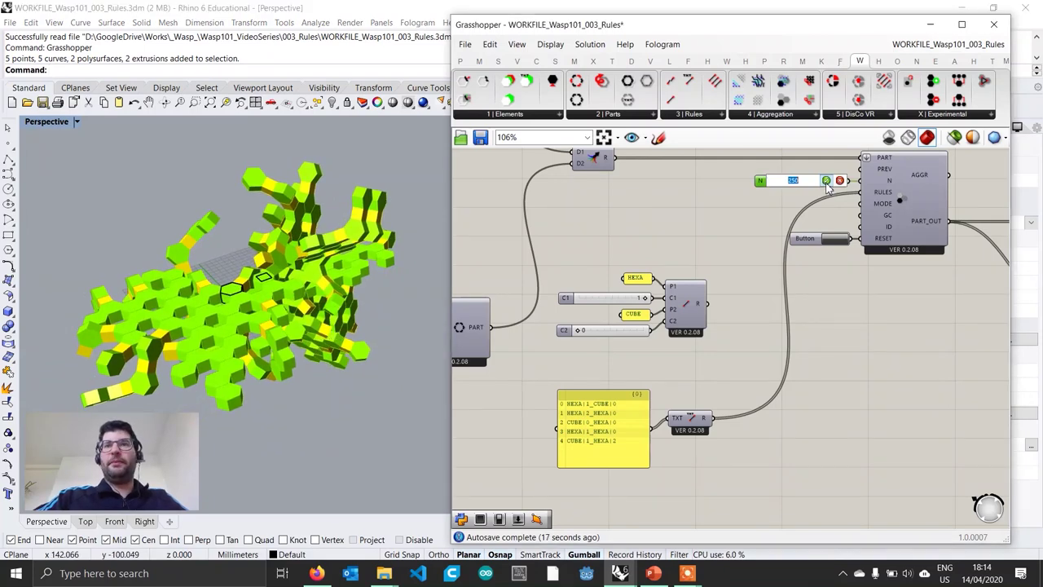
pyautogui.write('500')
pyautogui.click(828, 181)
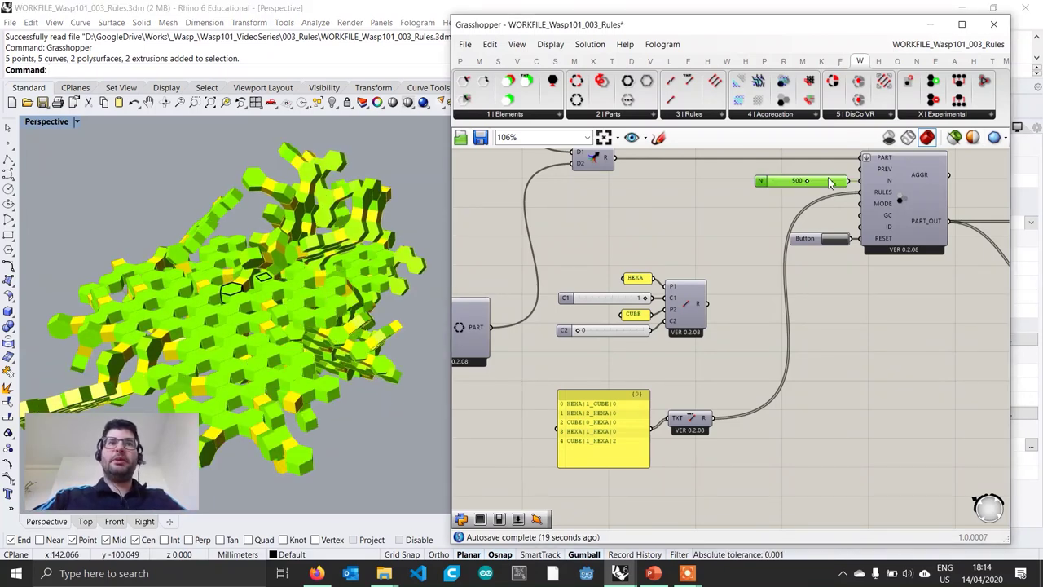
pyautogui.click(842, 242)
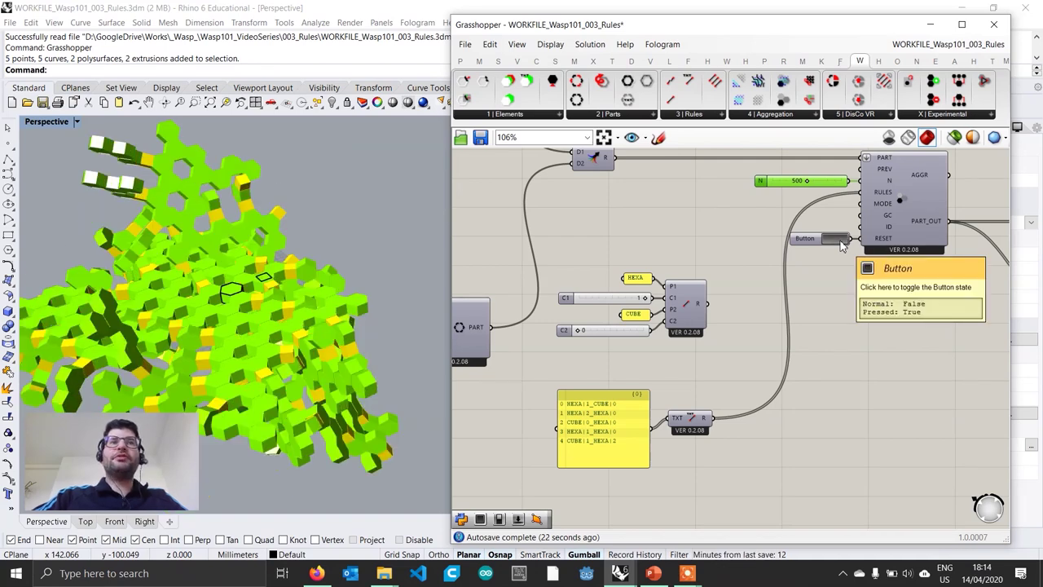
pyautogui.moveTo(307, 289); pyautogui.dragTo(279, 245, button='right')
pyautogui.moveTo(249, 325); pyautogui.dragTo(257, 348, button='right')
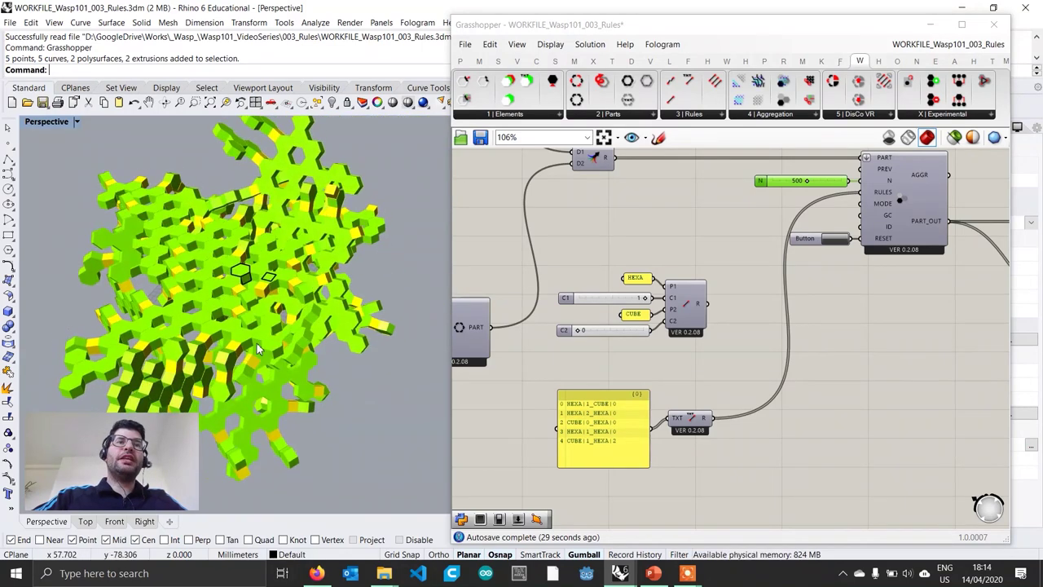
pyautogui.moveTo(147, 359); pyautogui.dragTo(262, 357, button='right')
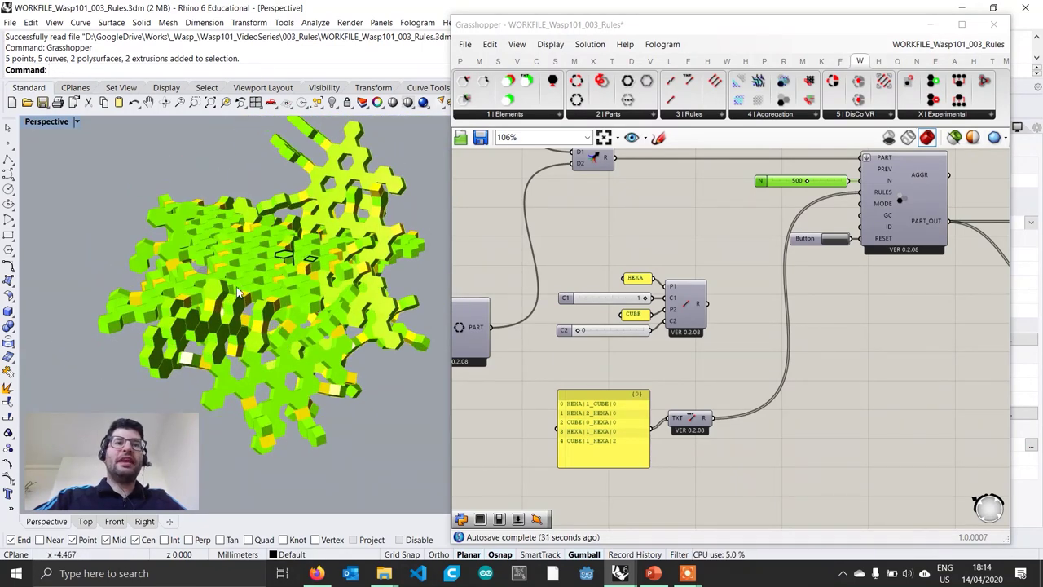
pyautogui.moveTo(326, 277); pyautogui.dragTo(330, 321, button='right')
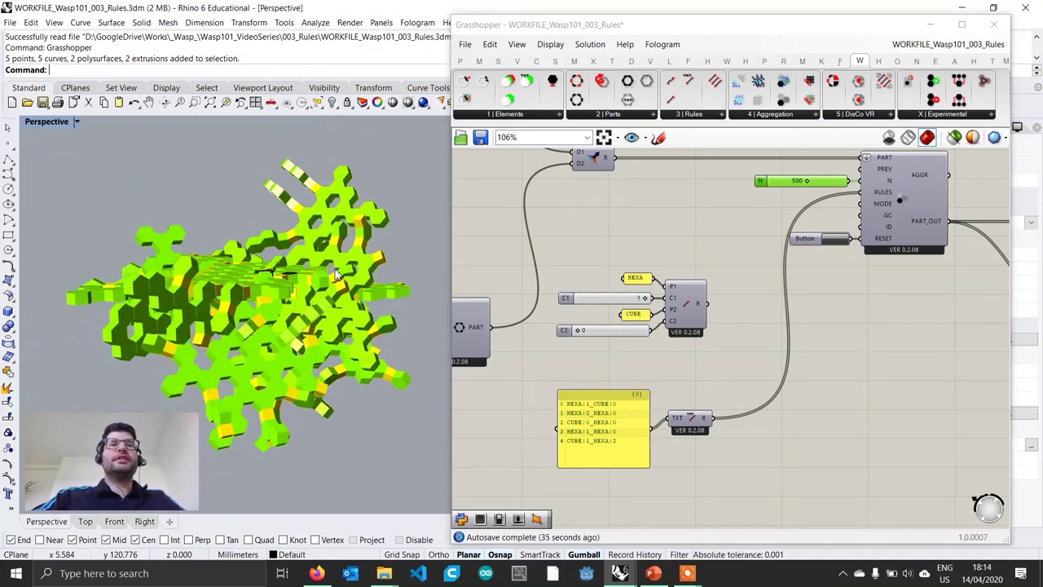
pyautogui.moveTo(335, 269); pyautogui.dragTo(351, 349, button='right')
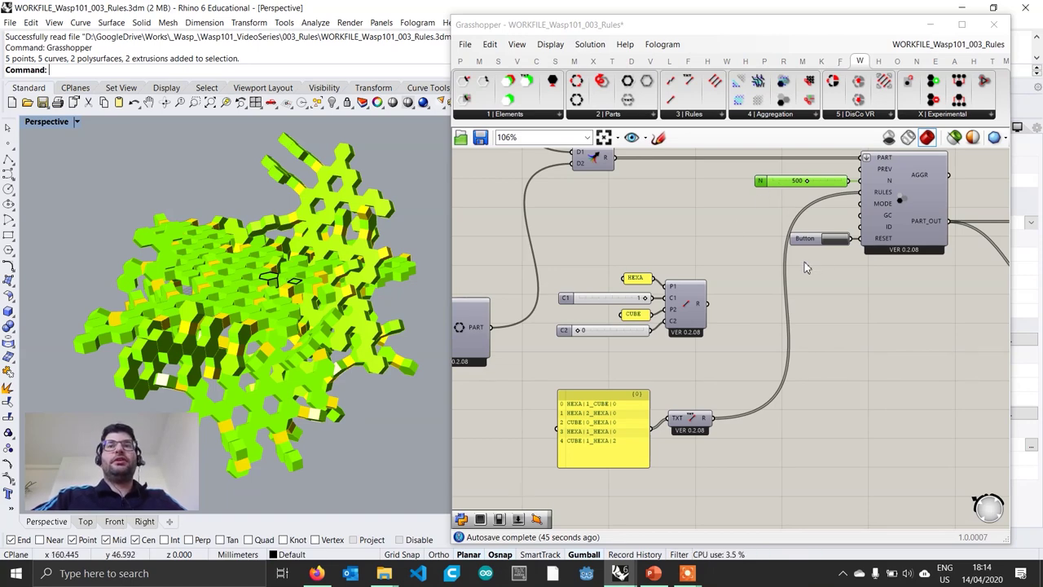
# - Switch the displayed part geometry to Detailed Geometry and inspect the aggregation up close
pyautogui.scroll(-4, 804, 266)
pyautogui.scroll(-2, 805, 311)
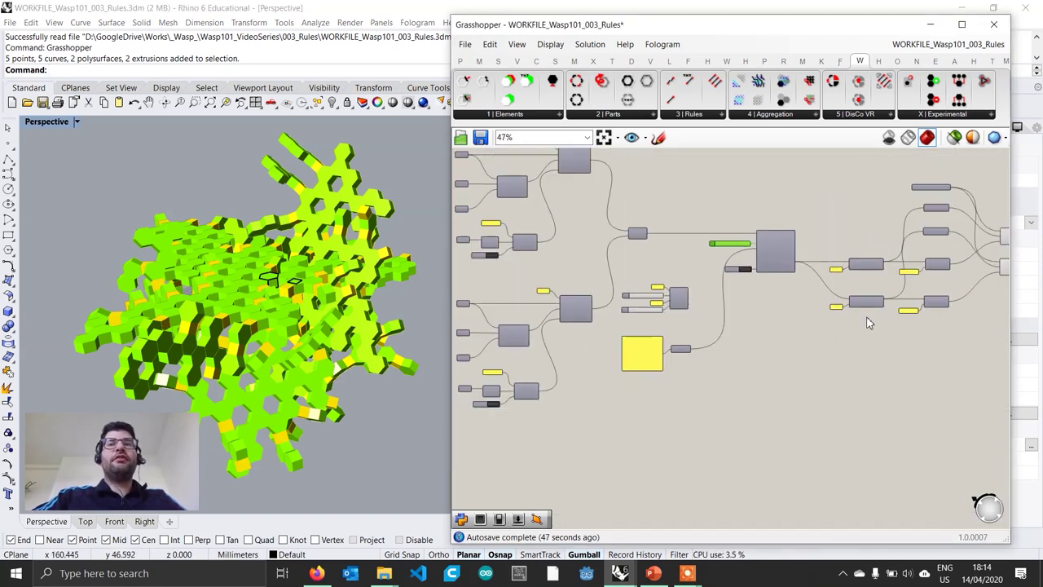
pyautogui.moveTo(872, 317); pyautogui.dragTo(793, 326, button='right')
pyautogui.moveTo(911, 305); pyautogui.dragTo(807, 322, button='right')
pyautogui.scroll(6, 701, 333)
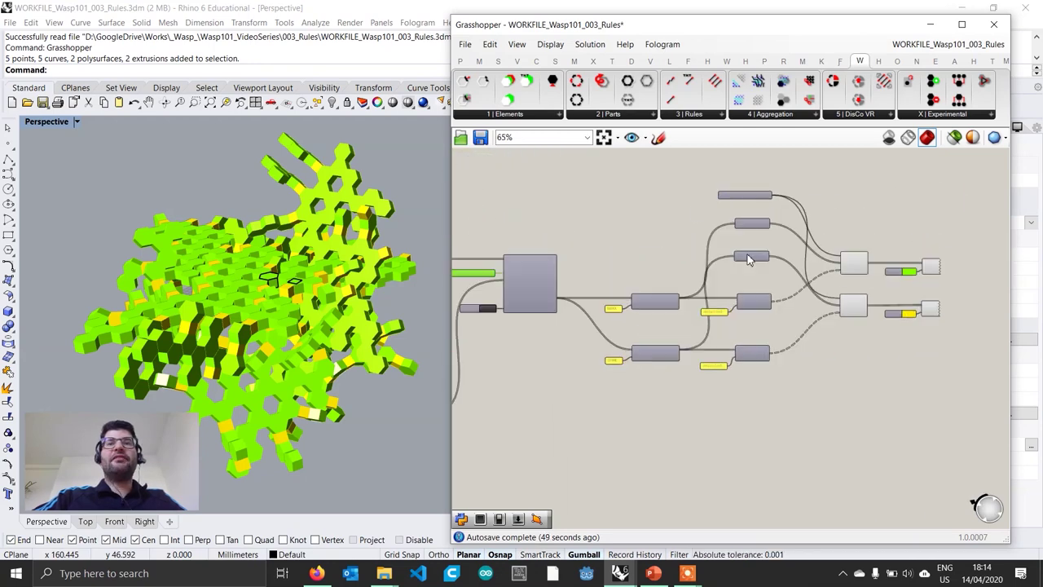
pyautogui.click(747, 157)
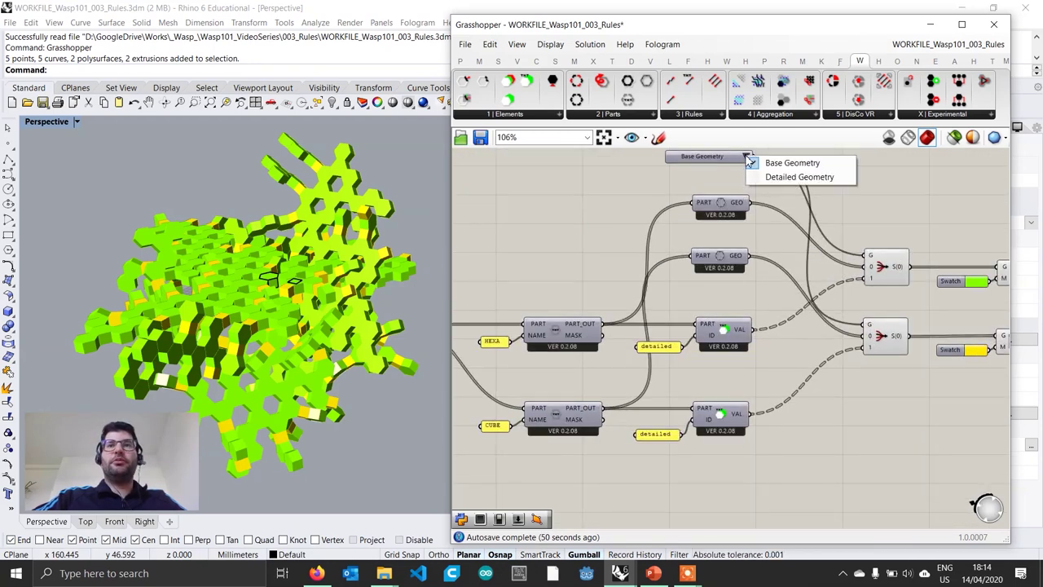
pyautogui.click(800, 178)
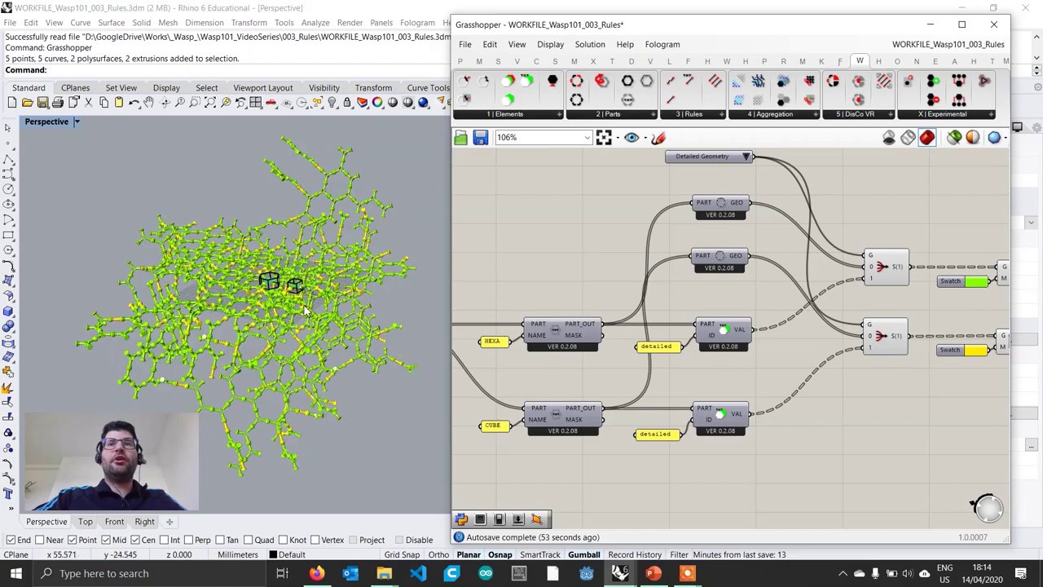
pyautogui.moveTo(323, 295); pyautogui.dragTo(324, 280, button='right')
pyautogui.scroll(6, 323, 280)
pyautogui.moveTo(325, 244); pyautogui.dragTo(406, 284, button='right')
pyautogui.scroll(-10, 404, 260)
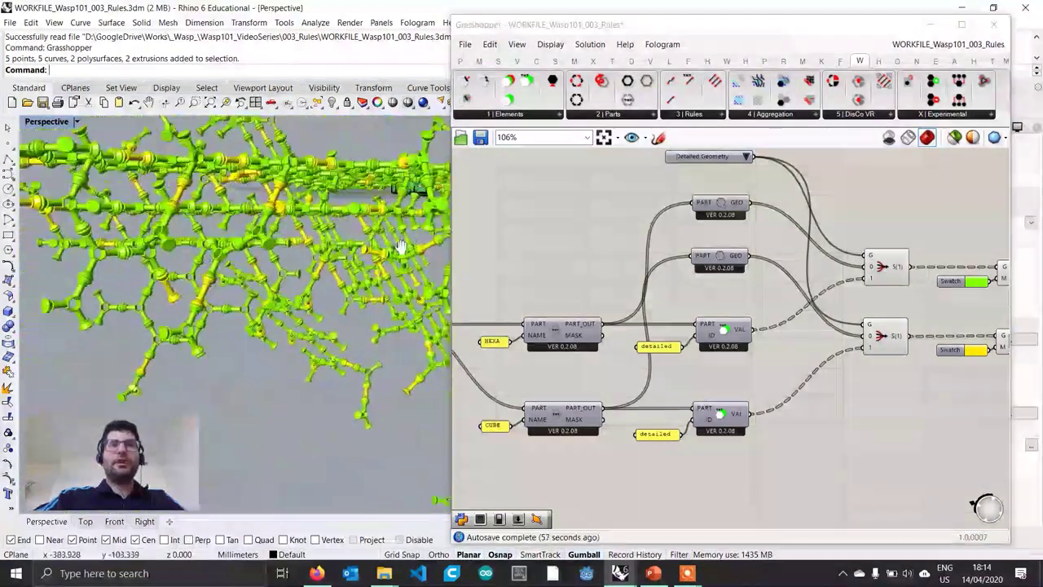
# - Switch the displayed part geometry back to Base Geometry and view the aggregation
pyautogui.click(746, 156)
pyautogui.scroll(-5, 352, 334)
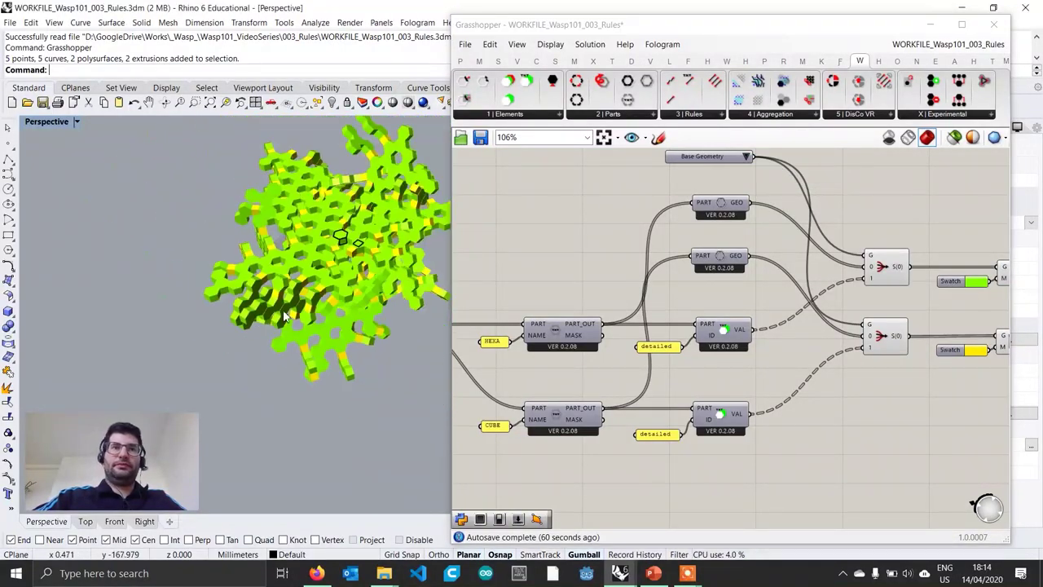
pyautogui.moveTo(352, 333); pyautogui.dragTo(361, 368, button='right')
pyautogui.scroll(5, 361, 368)
# - Set the aggregation's part count N back to 250 and view the smaller structure
pyautogui.moveTo(704, 381); pyautogui.dragTo(821, 383, button='right')
pyautogui.scroll(-3, 821, 383)
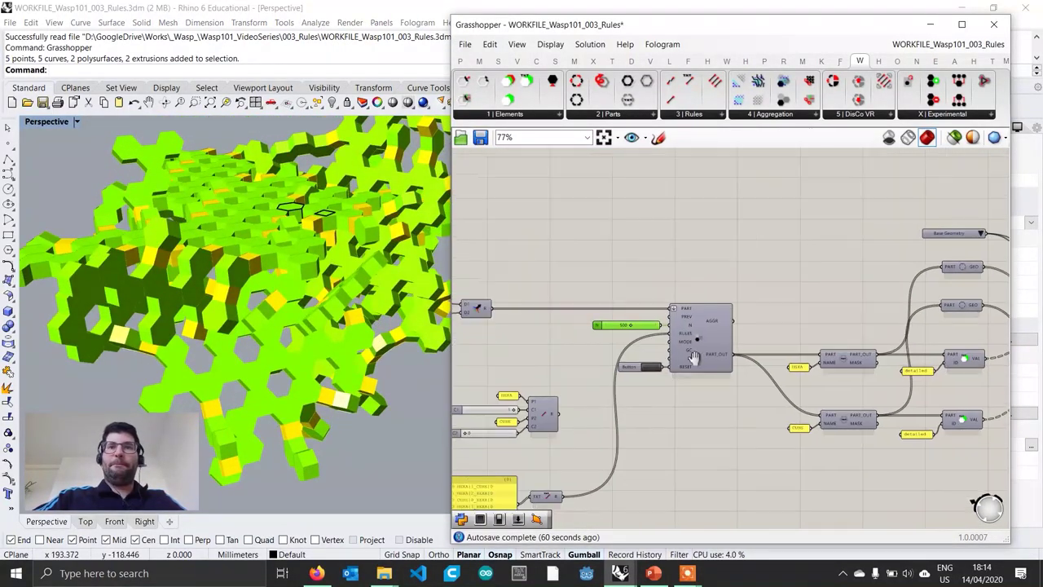
pyautogui.scroll(5, 685, 326)
pyautogui.doubleClick(683, 319)
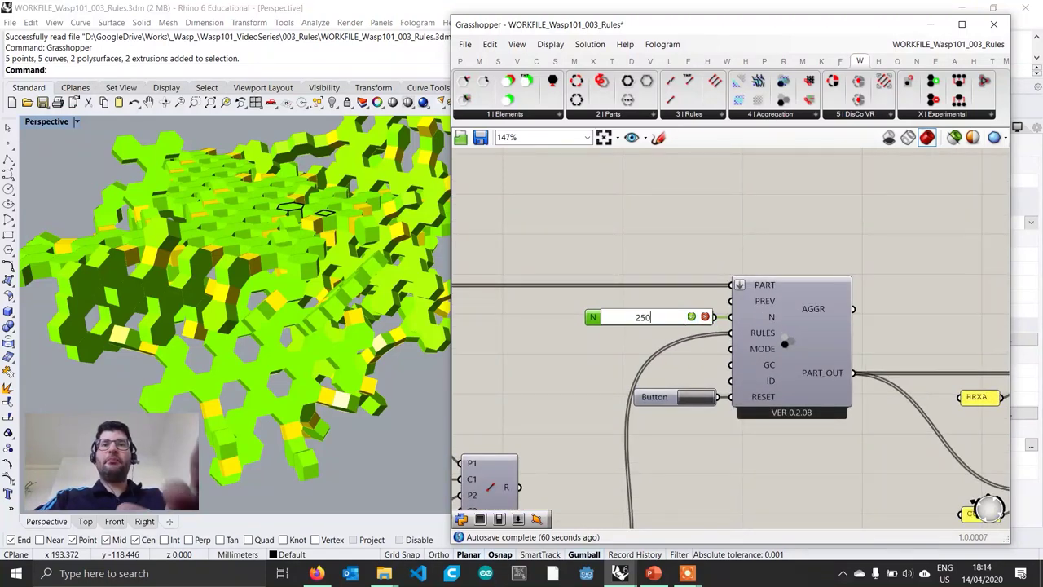
pyautogui.write('250')
pyautogui.press('Return')
pyautogui.moveTo(467, 270); pyautogui.dragTo(366, 303, button='right')
pyautogui.scroll(-4, 361, 327)
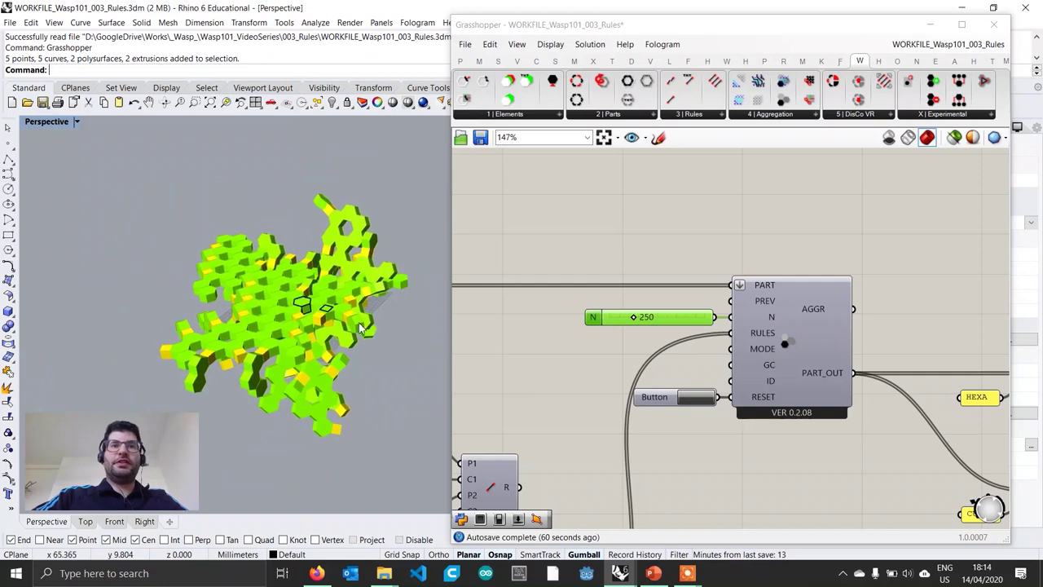
pyautogui.scroll(3, 359, 314)
# - Move the Wasp_Rule and Wasp_Rule From Text components with their inputs down together to free space below the merged parts
pyautogui.moveTo(580, 331); pyautogui.dragTo(682, 287, button='right')
pyautogui.scroll(-4, 693, 295)
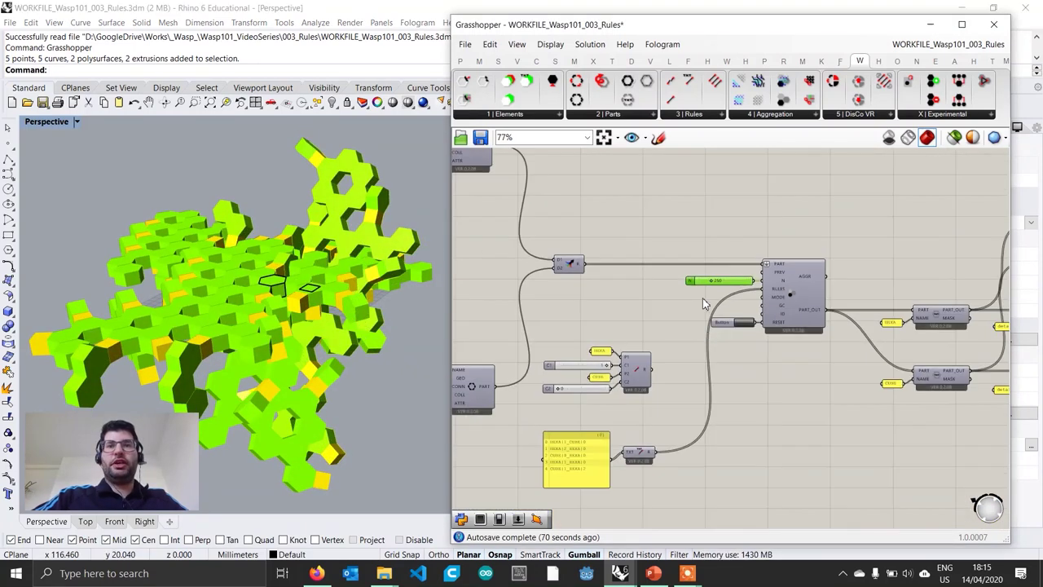
pyautogui.moveTo(692, 358); pyautogui.dragTo(741, 301, button='right')
pyautogui.scroll(3, 692, 424)
pyautogui.moveTo(716, 381); pyautogui.dragTo(720, 396)
pyautogui.scroll(-3, 720, 395)
pyautogui.moveTo(718, 394); pyautogui.dragTo(701, 393, button='right')
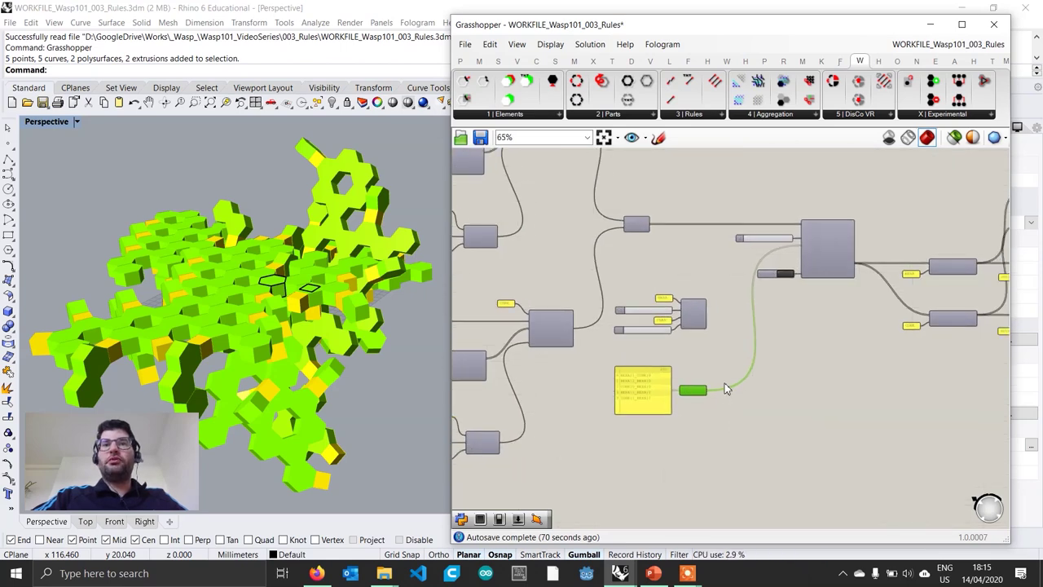
pyautogui.scroll(2, 725, 383)
pyautogui.moveTo(733, 432); pyautogui.dragTo(569, 258)
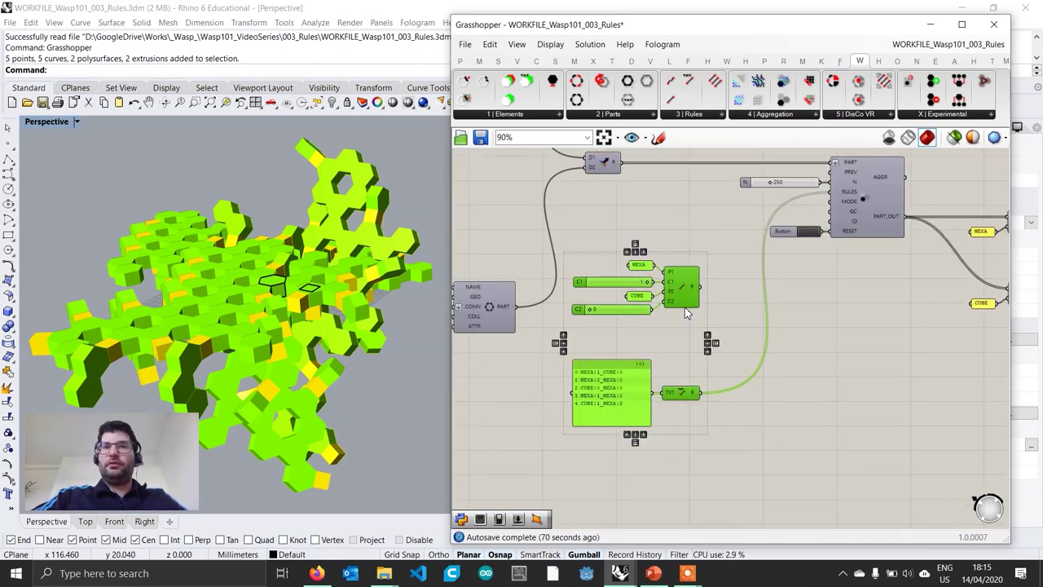
pyautogui.moveTo(684, 297); pyautogui.dragTo(709, 416)
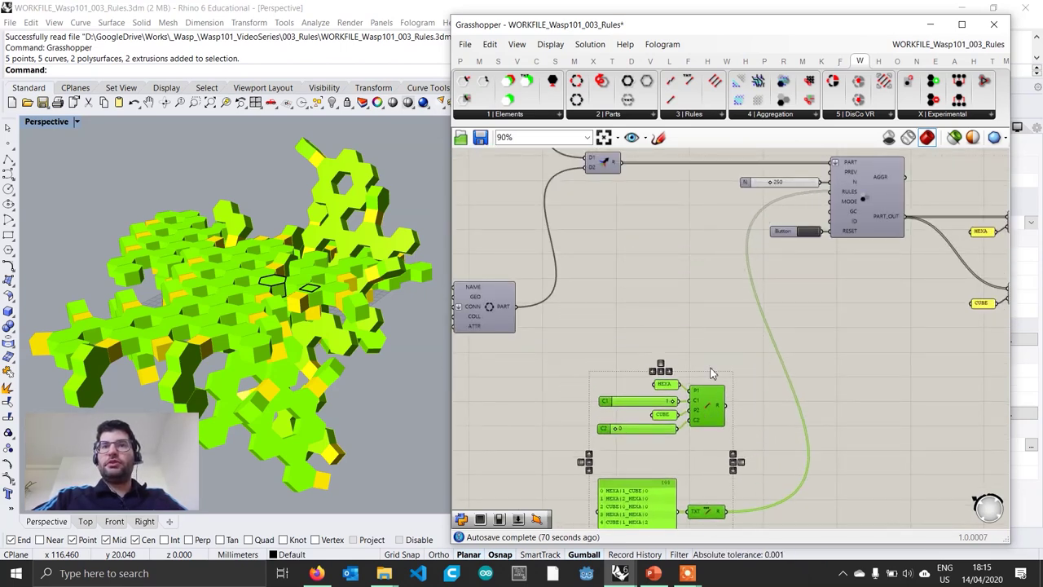
pyautogui.click(670, 321)
# - Add a Wasp_Rules Generator, feed the merged parts into PART and connect its output to the aggregation's RULES in place of the text rules
pyautogui.moveTo(669, 321); pyautogui.dragTo(661, 358, button='right')
pyautogui.scroll(1, 683, 322)
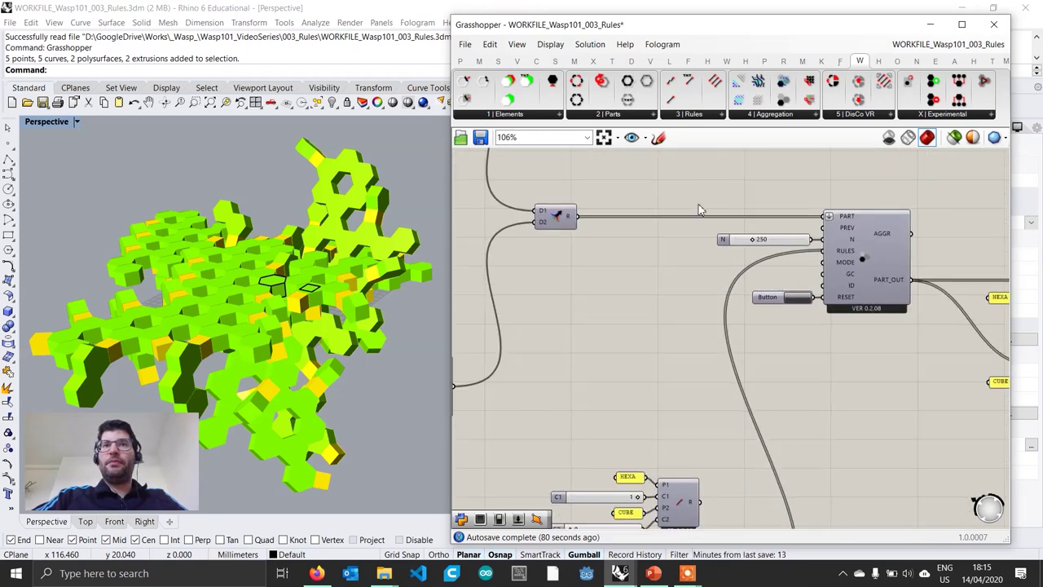
pyautogui.click(704, 117)
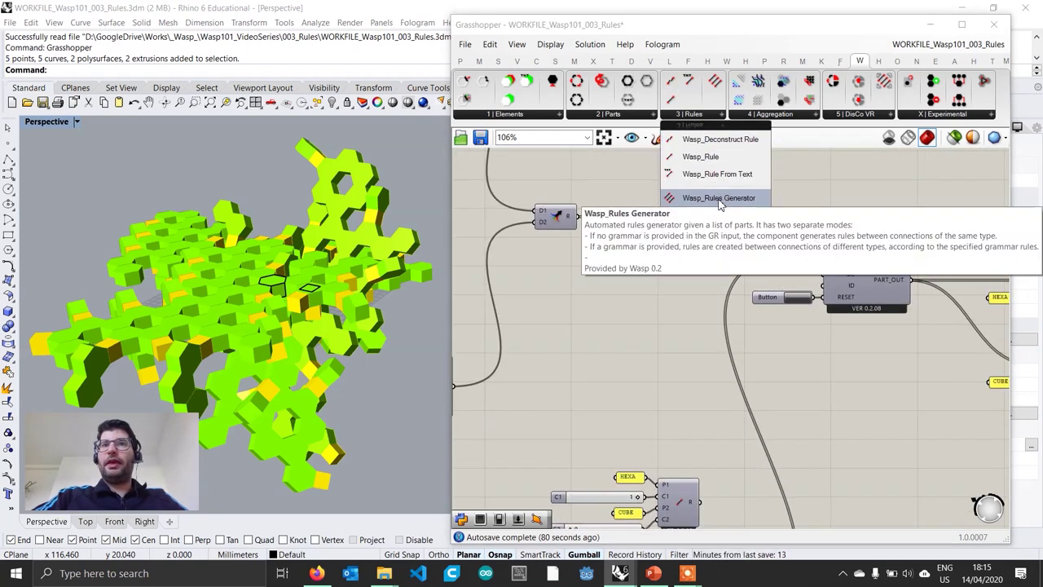
pyautogui.moveTo(722, 194); pyautogui.dragTo(662, 303)
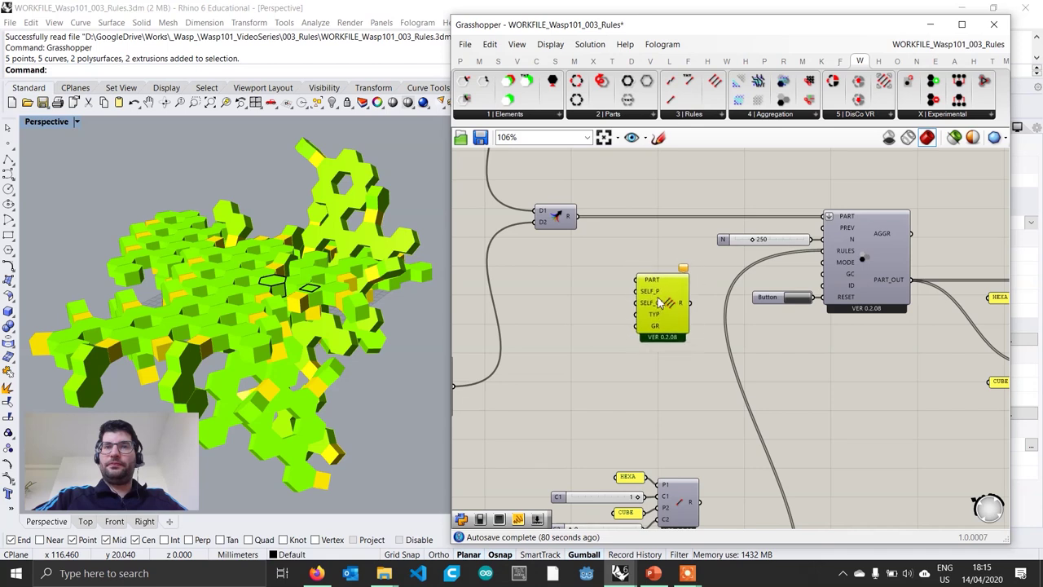
pyautogui.moveTo(611, 170); pyautogui.dragTo(636, 284)
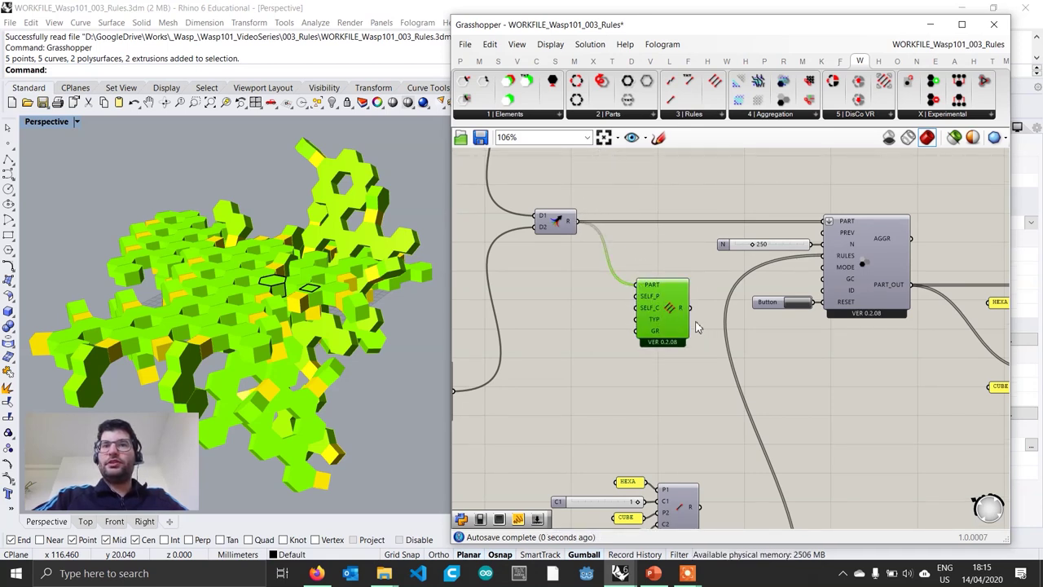
pyautogui.moveTo(711, 310); pyautogui.dragTo(833, 258)
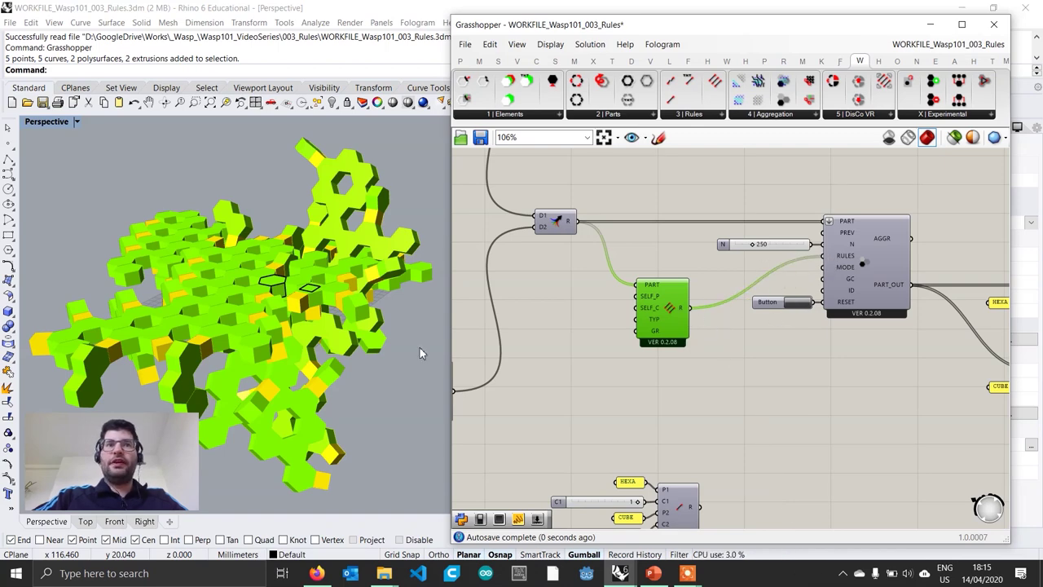
# - Inspect the aggregation built with the automatically generated rules
pyautogui.moveTo(337, 289); pyautogui.dragTo(300, 312, button='right')
pyautogui.scroll(-4, 306, 249)
pyautogui.scroll(6, 306, 249)
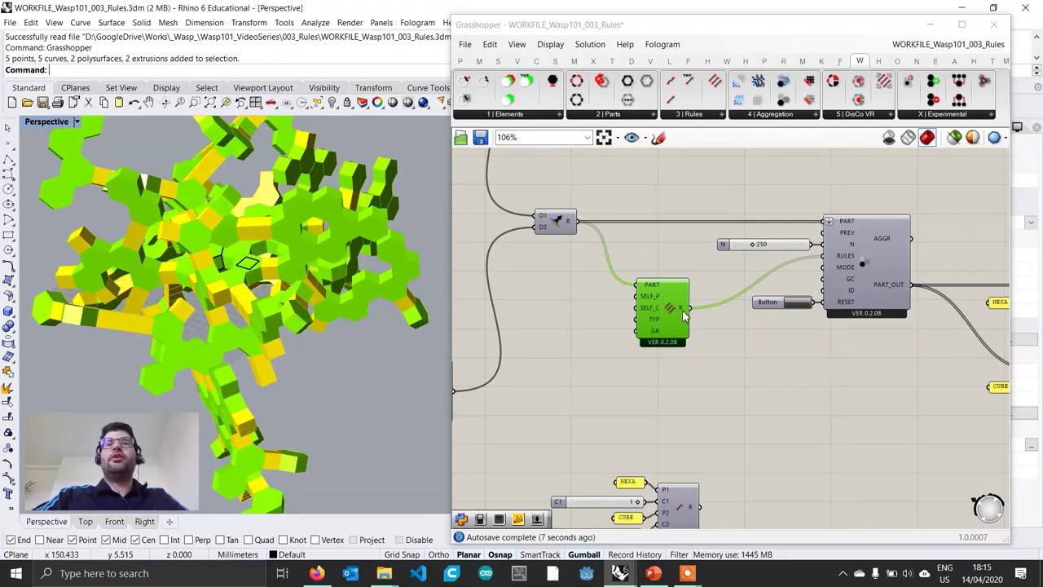
# - Add an enlarged text panel connected to the Wasp_Rules Generator output and read through the list of generated rules
pyautogui.moveTo(685, 417); pyautogui.dragTo(663, 361, button='right')
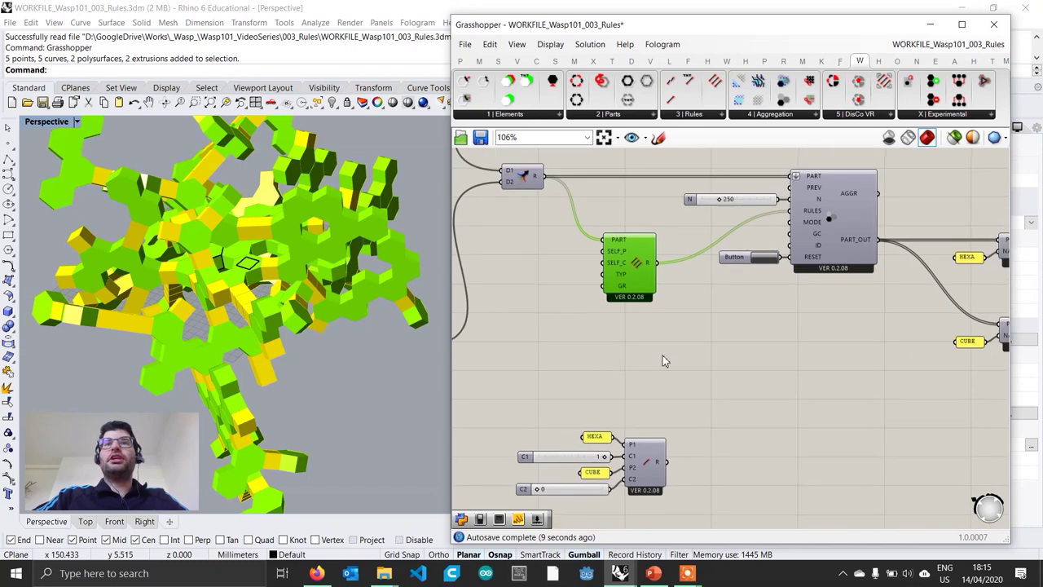
pyautogui.doubleClick(743, 355)
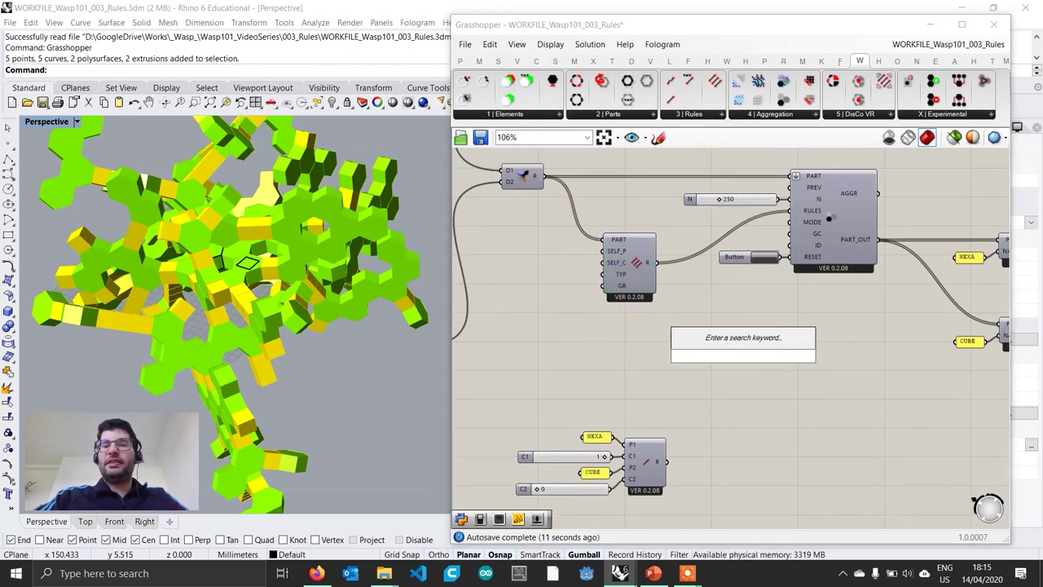
pyautogui.write('//')
pyautogui.press('Return')
pyautogui.moveTo(662, 265); pyautogui.dragTo(697, 355)
pyautogui.moveTo(772, 378); pyautogui.dragTo(861, 331)
pyautogui.moveTo(818, 368); pyautogui.dragTo(828, 491)
pyautogui.moveTo(843, 356); pyautogui.dragTo(870, 341)
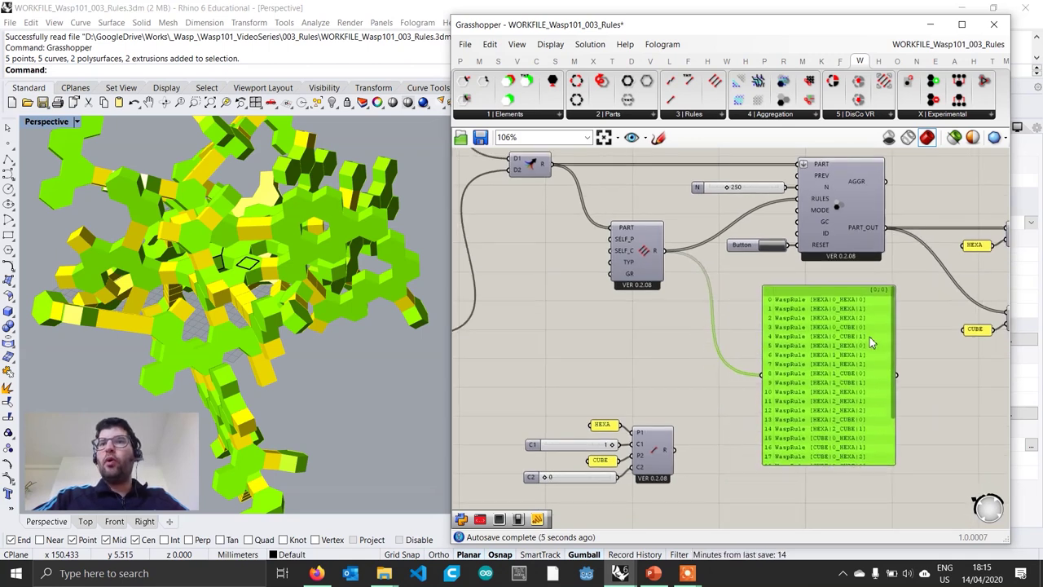
pyautogui.scroll(2, 902, 334)
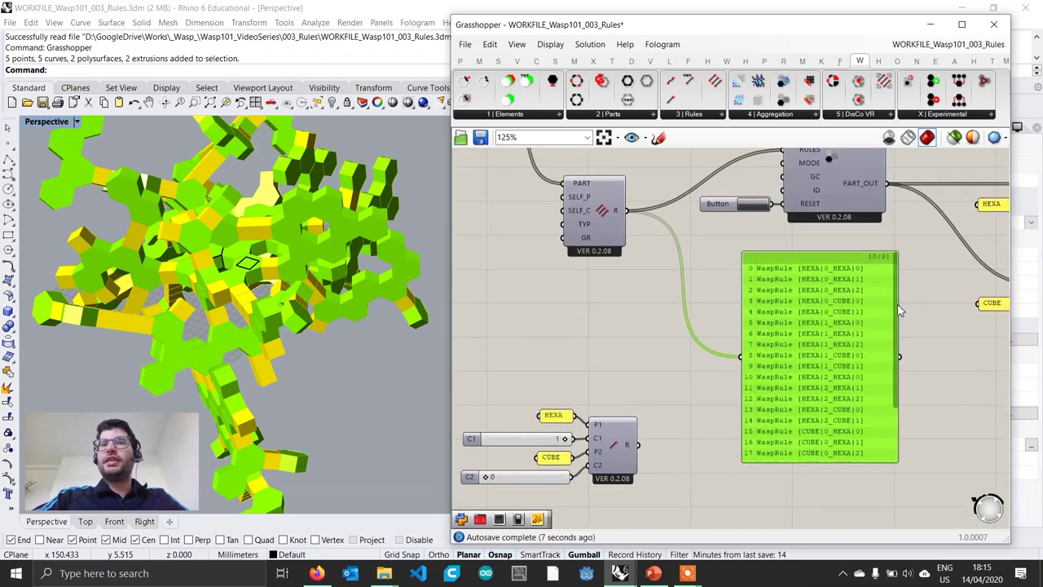
pyautogui.scroll(-2, 900, 326)
pyautogui.scroll(-1, 900, 355)
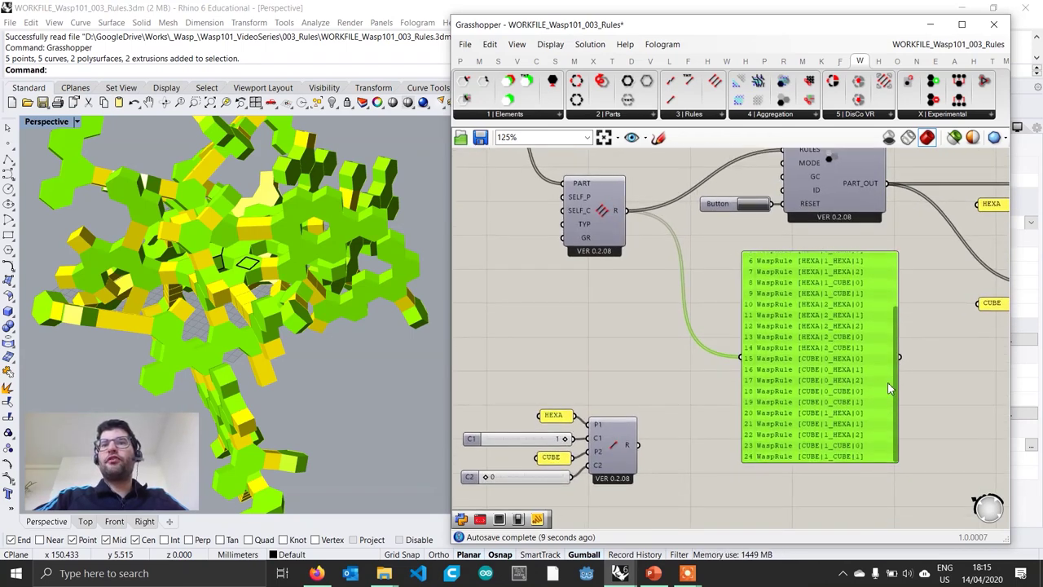
pyautogui.scroll(3, 895, 361)
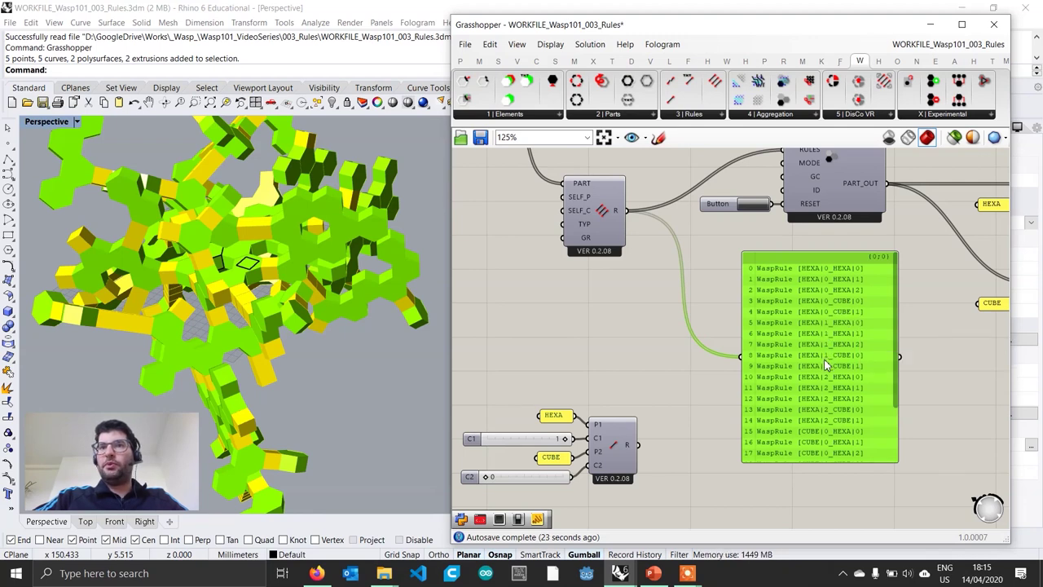
# - Review the full list of generated rules in the panel and examine the resulting aggregation from different angles
pyautogui.scroll(-3, 896, 352)
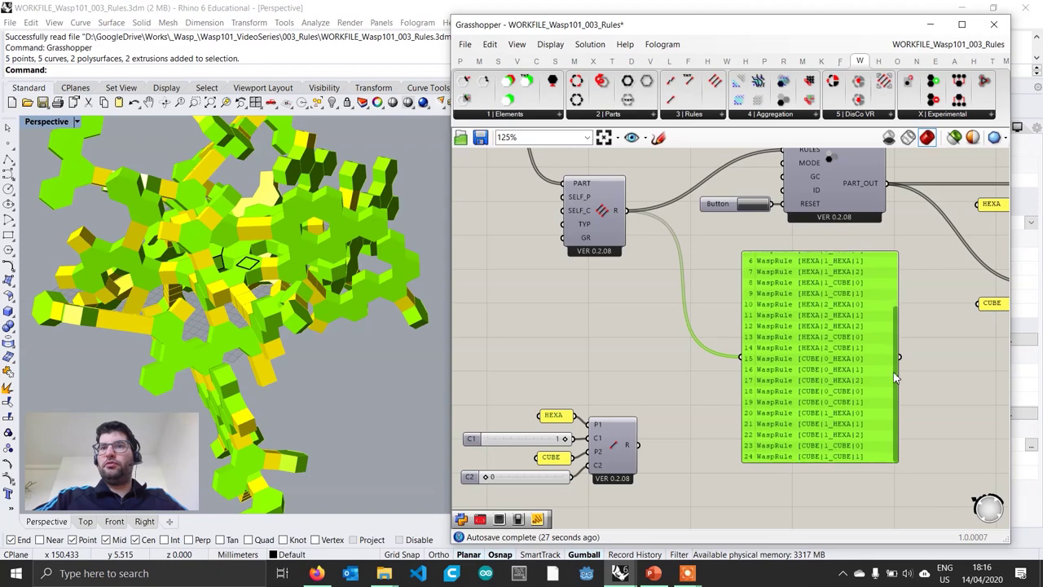
pyautogui.moveTo(743, 337); pyautogui.dragTo(741, 396, button='right')
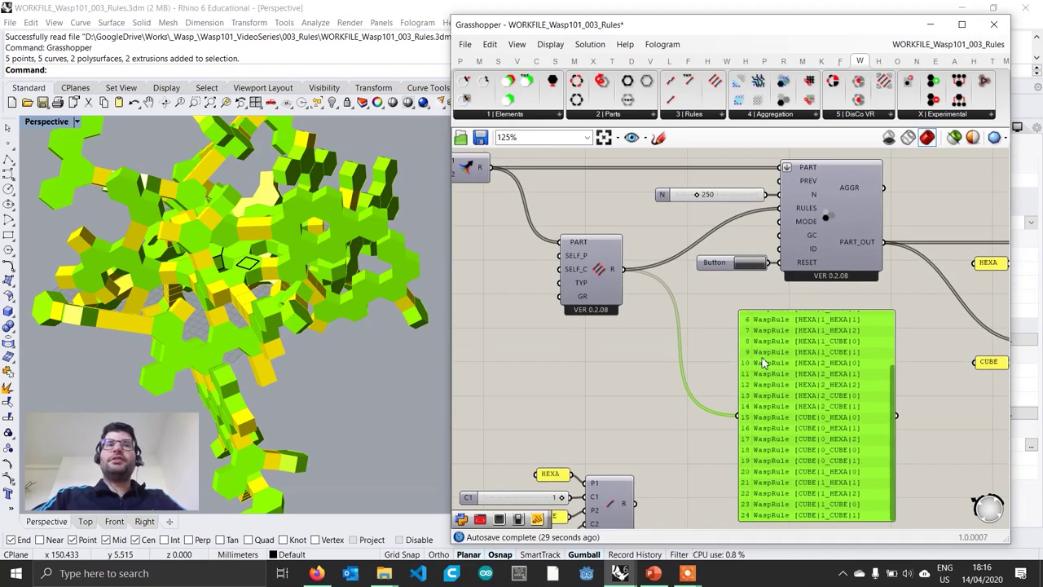
pyautogui.moveTo(380, 394); pyautogui.dragTo(301, 310, button='right')
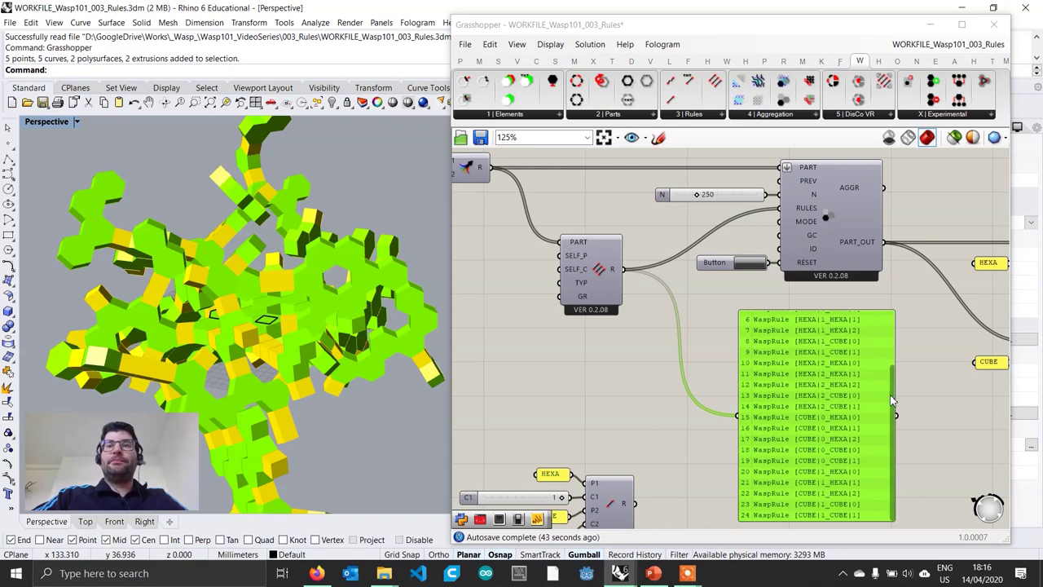
pyautogui.scroll(2, 890, 394)
pyautogui.moveTo(890, 338); pyautogui.dragTo(889, 314)
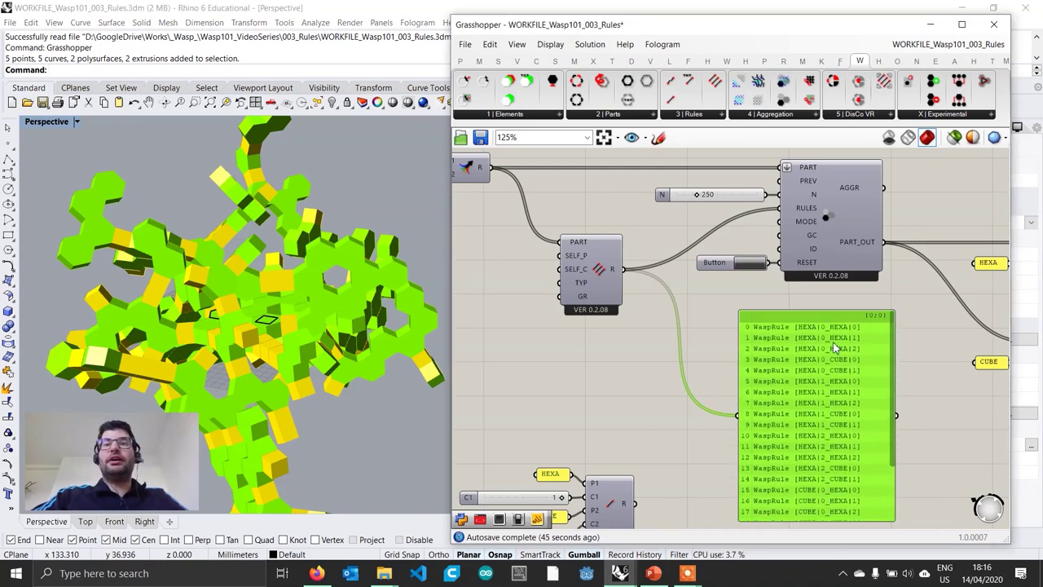
pyautogui.moveTo(831, 359); pyautogui.dragTo(840, 359)
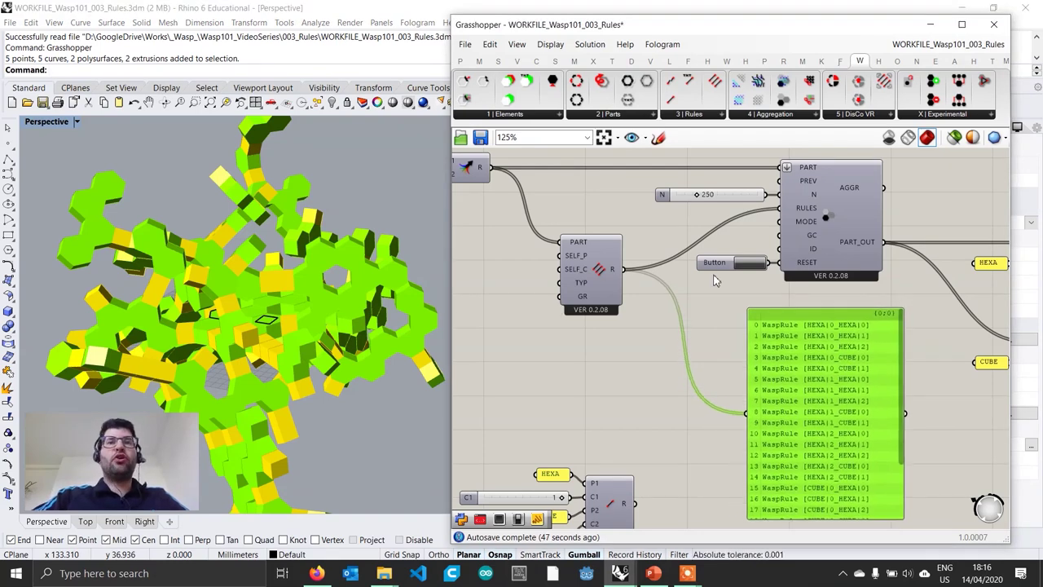
pyautogui.scroll(2, 559, 308)
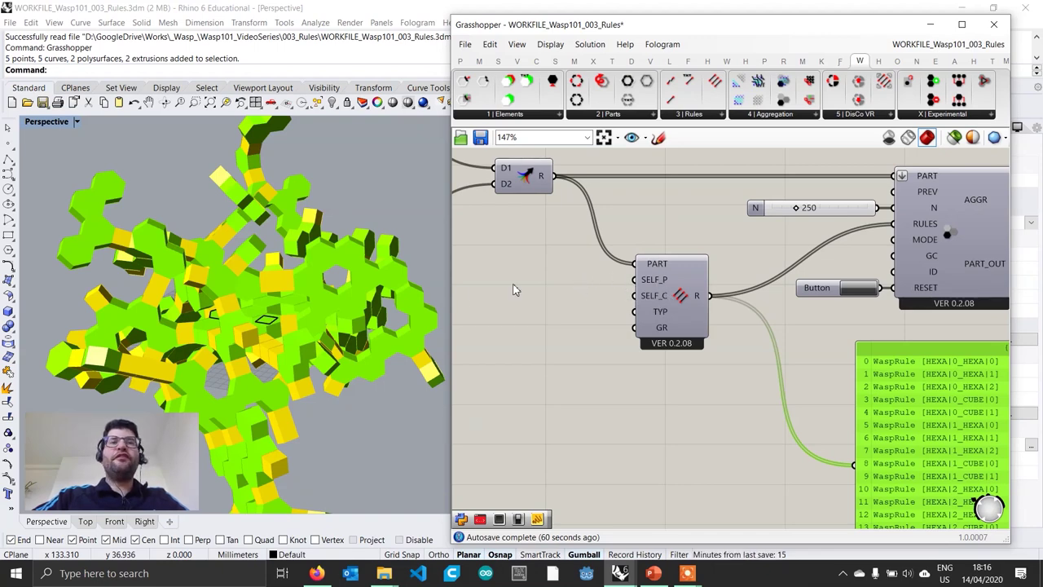
pyautogui.moveTo(333, 279); pyautogui.dragTo(296, 269, button='right')
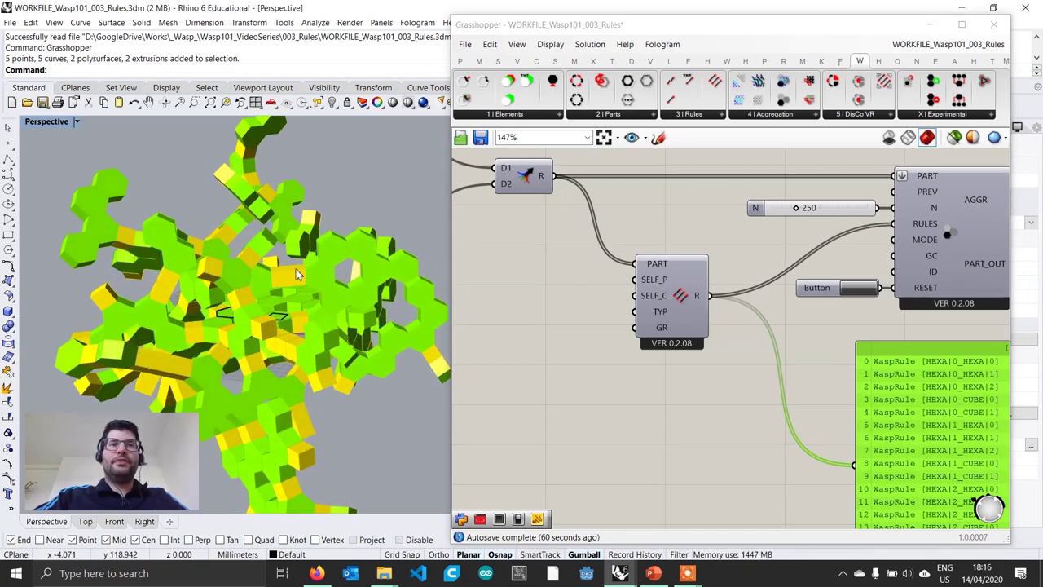
pyautogui.scroll(2, 316, 286)
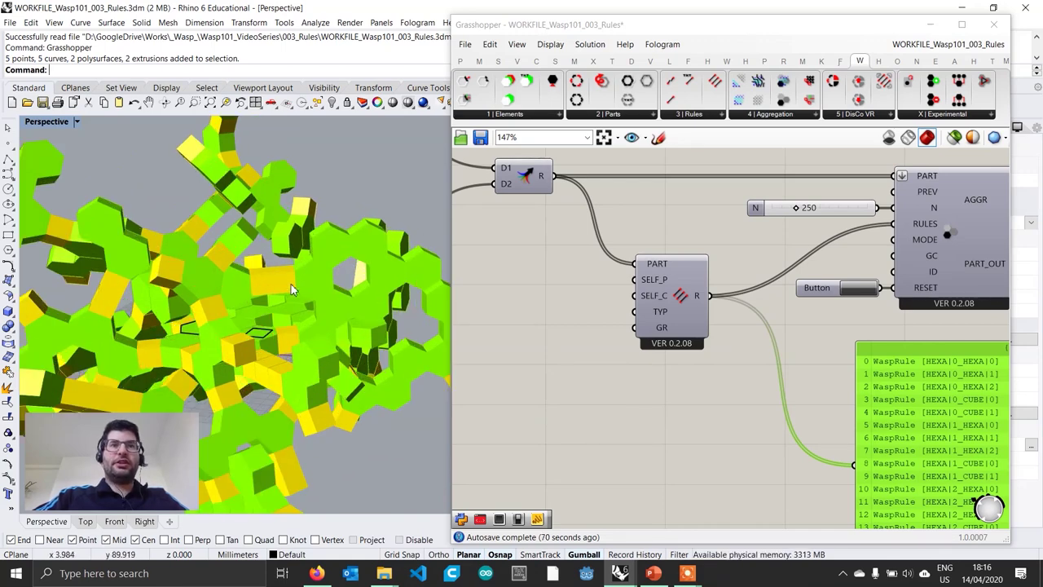
pyautogui.moveTo(281, 295); pyautogui.dragTo(312, 305, button='right')
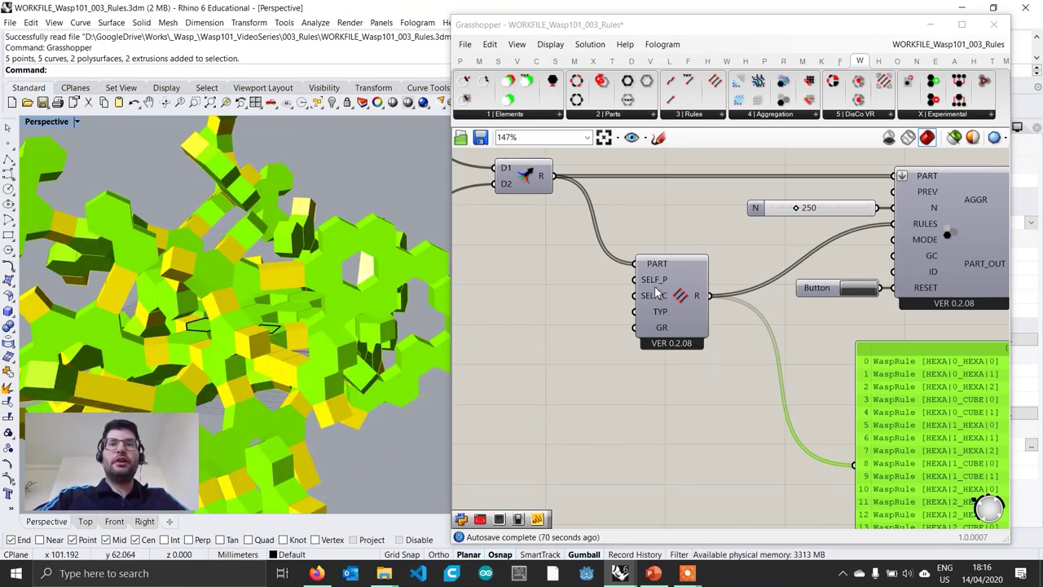
# - Add a Boolean Toggle set to False and connect it to the SELF_P input of the Wasp_Rules Generator
pyautogui.doubleClick(534, 281)
pyautogui.write('toglg')
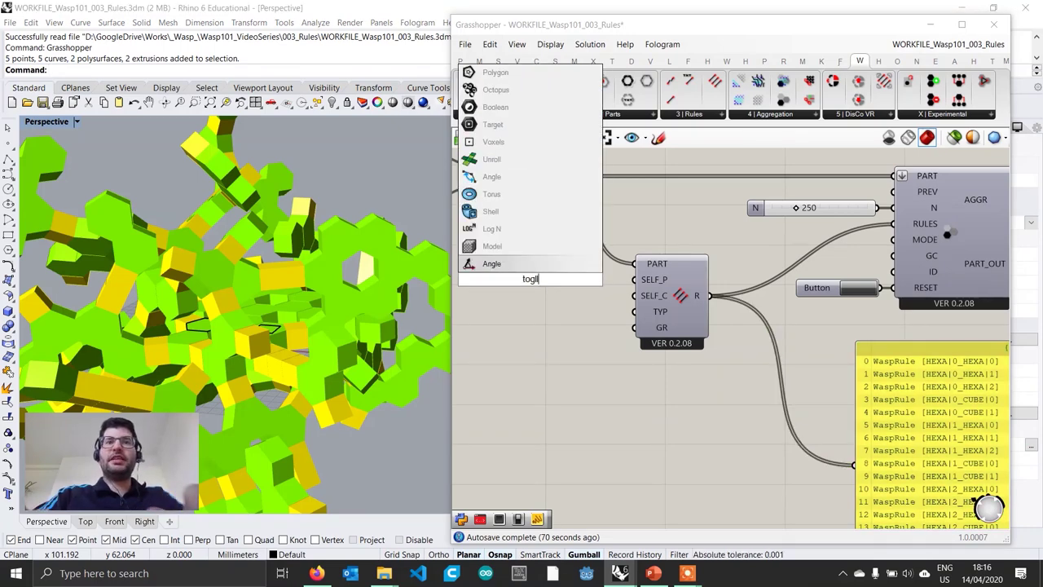
pyautogui.press('BackSpace')
pyautogui.press('BackSpace')
pyautogui.write('gle')
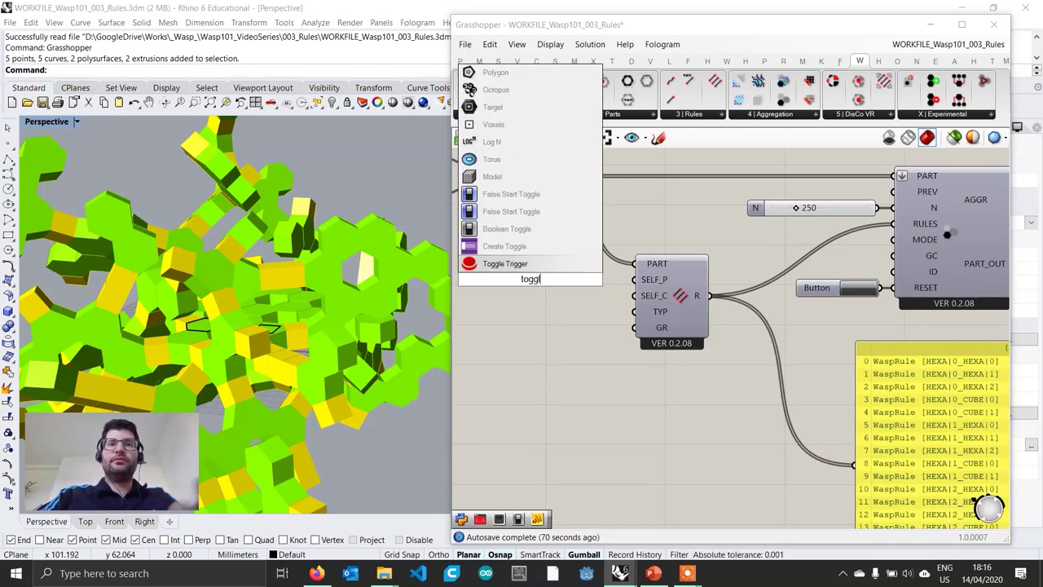
pyautogui.press('Return')
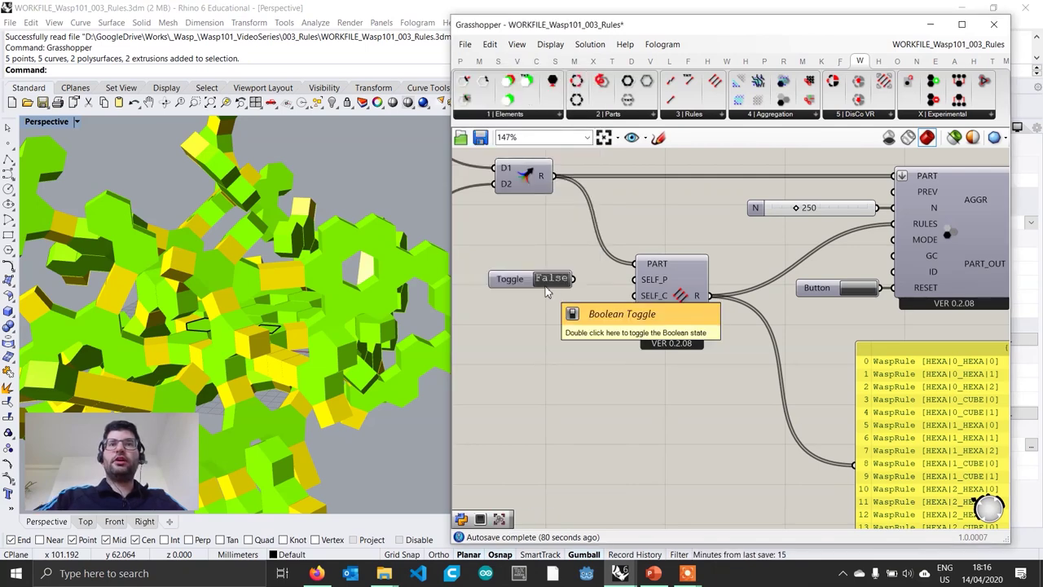
pyautogui.scroll(1, 662, 282)
pyautogui.moveTo(560, 280); pyautogui.dragTo(630, 280)
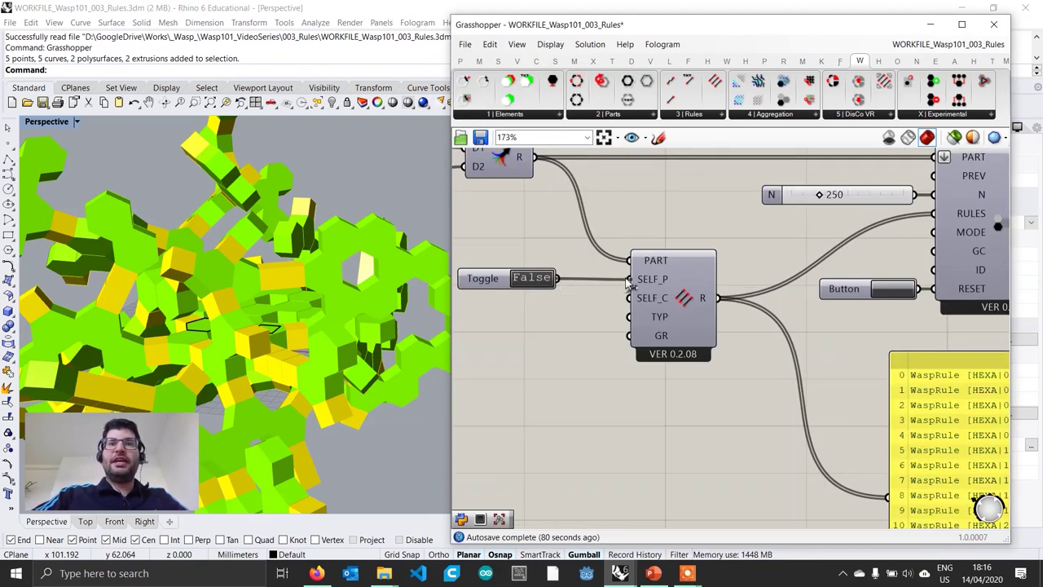
pyautogui.moveTo(480, 284); pyautogui.dragTo(519, 285)
# - Reset the aggregation to rebuild it with SELF_P set to False and inspect its structure
pyautogui.scroll(-4, 382, 312)
pyautogui.moveTo(382, 314); pyautogui.dragTo(302, 298, button='right')
pyautogui.click(896, 290)
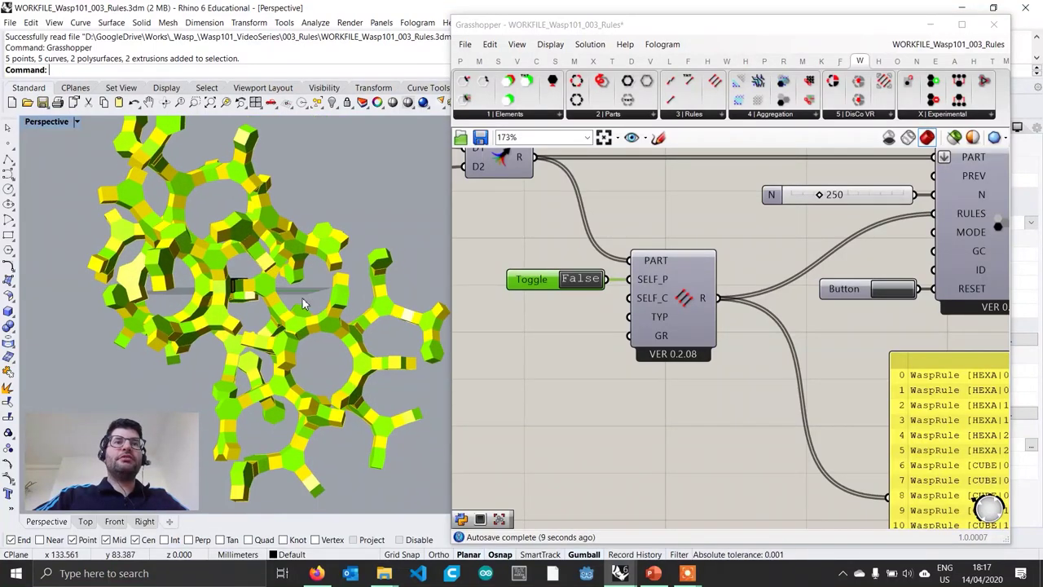
pyautogui.scroll(4, 285, 310)
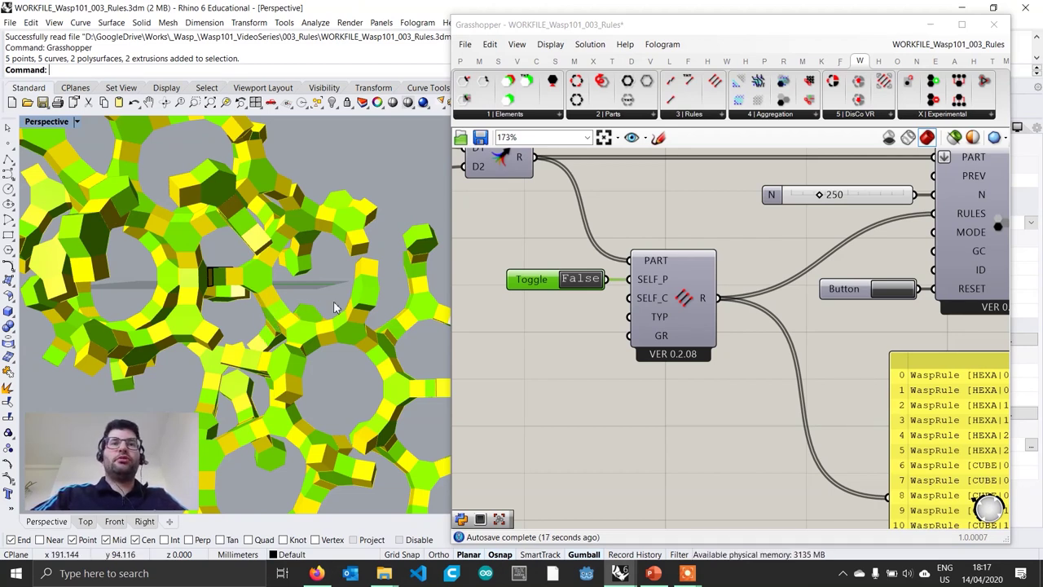
pyautogui.moveTo(333, 301); pyautogui.dragTo(313, 273, button='right')
pyautogui.scroll(-2, 313, 273)
# - Read the rules generated with SELF_P set to False and compare them with the aggregation
pyautogui.moveTo(771, 383); pyautogui.dragTo(595, 289, button='right')
pyautogui.scroll(-2, 665, 341)
pyautogui.scroll(1, 784, 352)
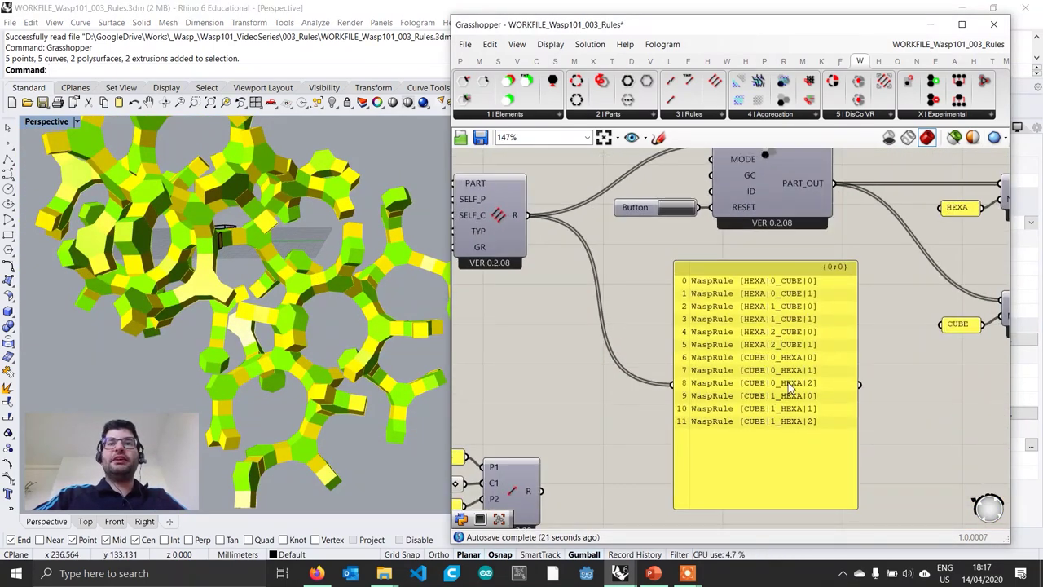
pyautogui.moveTo(789, 389); pyautogui.dragTo(794, 386)
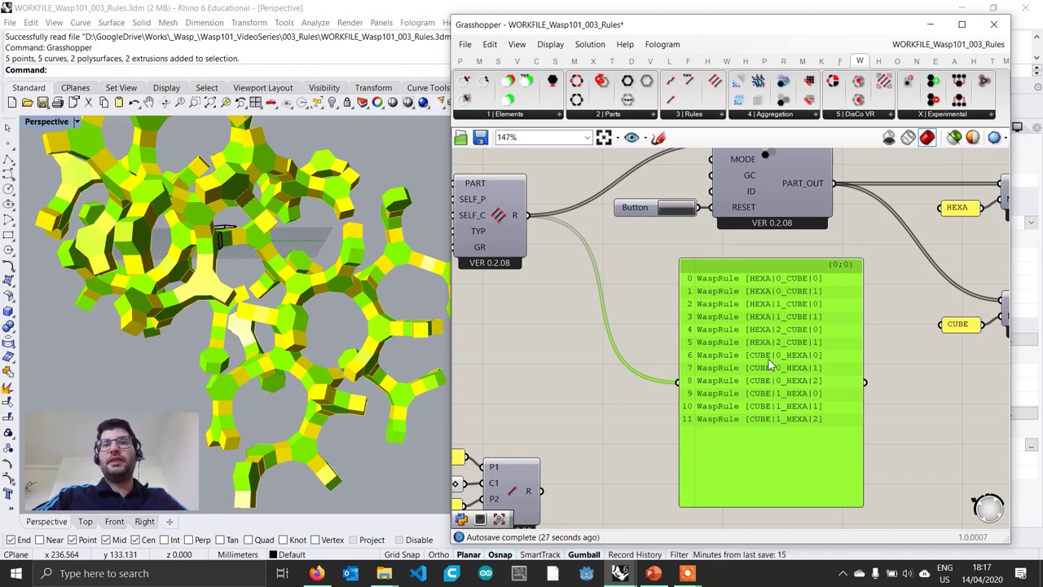
pyautogui.moveTo(407, 346); pyautogui.dragTo(350, 319, button='right')
pyautogui.scroll(-3, 350, 318)
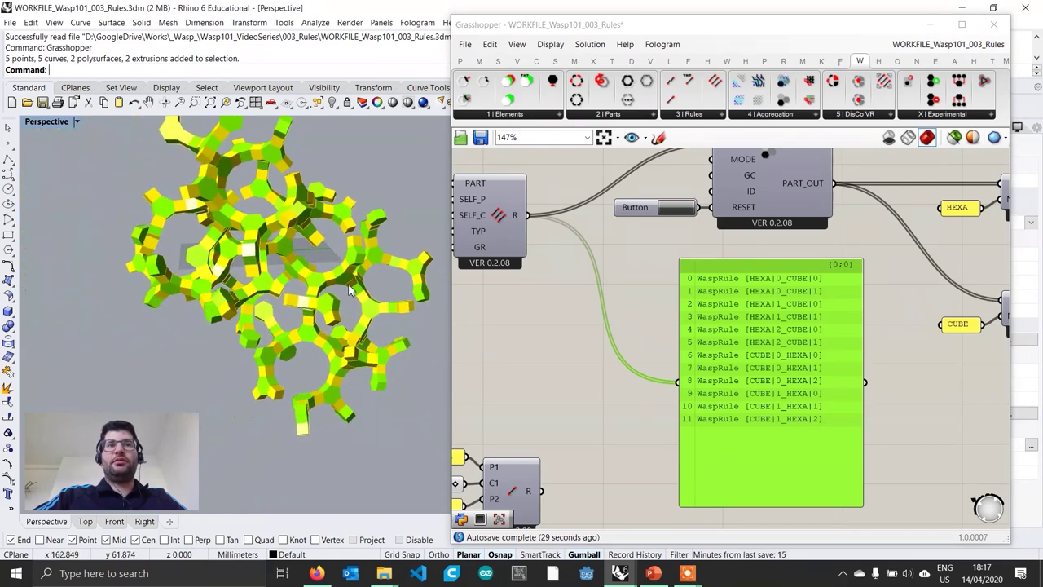
# - Duplicate the False toggle, connect the copy to the generator's SELF_C input and check the updated rule list
pyautogui.moveTo(611, 319); pyautogui.dragTo(760, 360, button='right')
pyautogui.scroll(2, 571, 277)
pyautogui.click(558, 273)
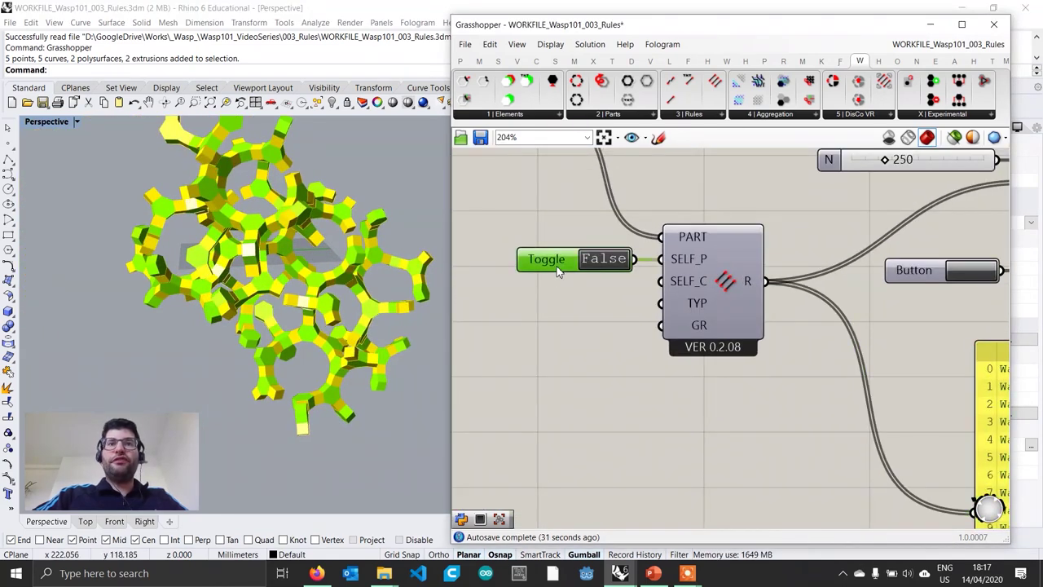
pyautogui.keyDown('alt'); pyautogui.moveTo(561, 265); pyautogui.dragTo(560, 293); pyautogui.keyUp('alt')
pyautogui.moveTo(672, 284); pyautogui.dragTo(672, 284)
pyautogui.moveTo(845, 374); pyautogui.dragTo(698, 316, button='right')
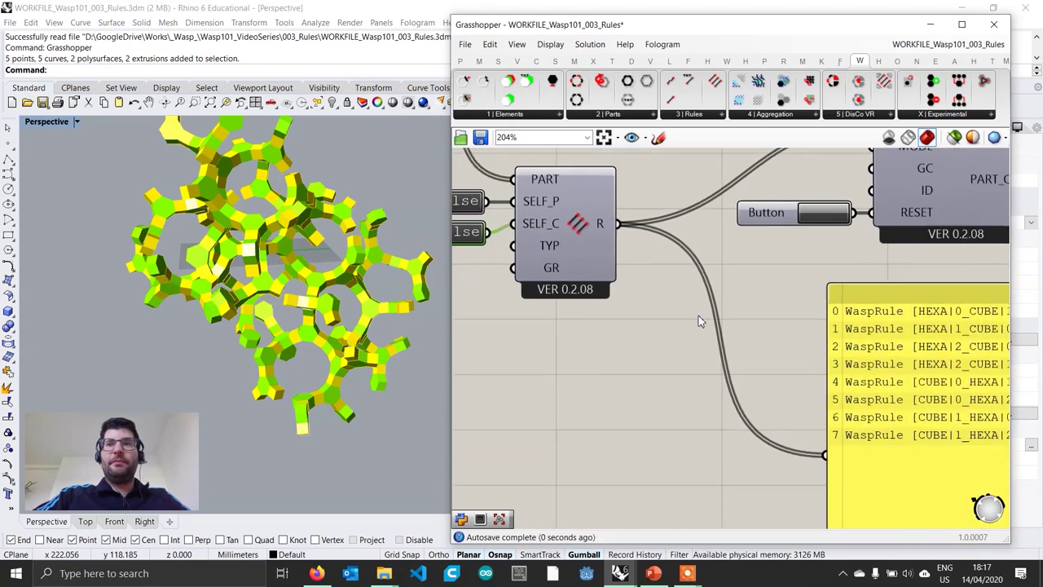
pyautogui.scroll(-1, 698, 315)
pyautogui.moveTo(871, 360); pyautogui.dragTo(814, 351, button='right')
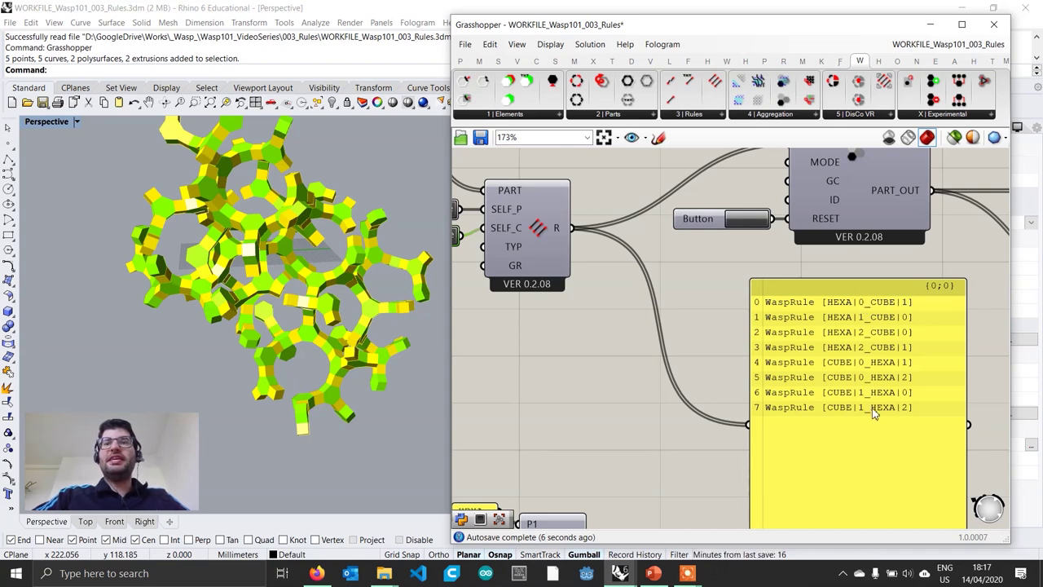
# - Reset the aggregation to rebuild it with SELF_P and SELF_C both False and inspect it from several angles
pyautogui.click(753, 226)
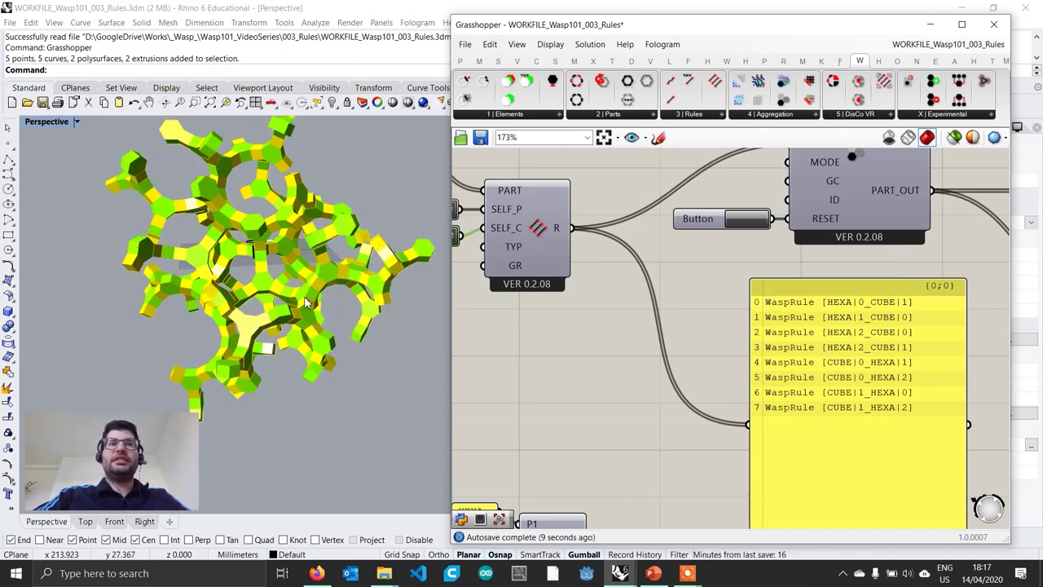
pyautogui.moveTo(358, 233); pyautogui.dragTo(330, 297, button='right')
pyautogui.scroll(3, 298, 284)
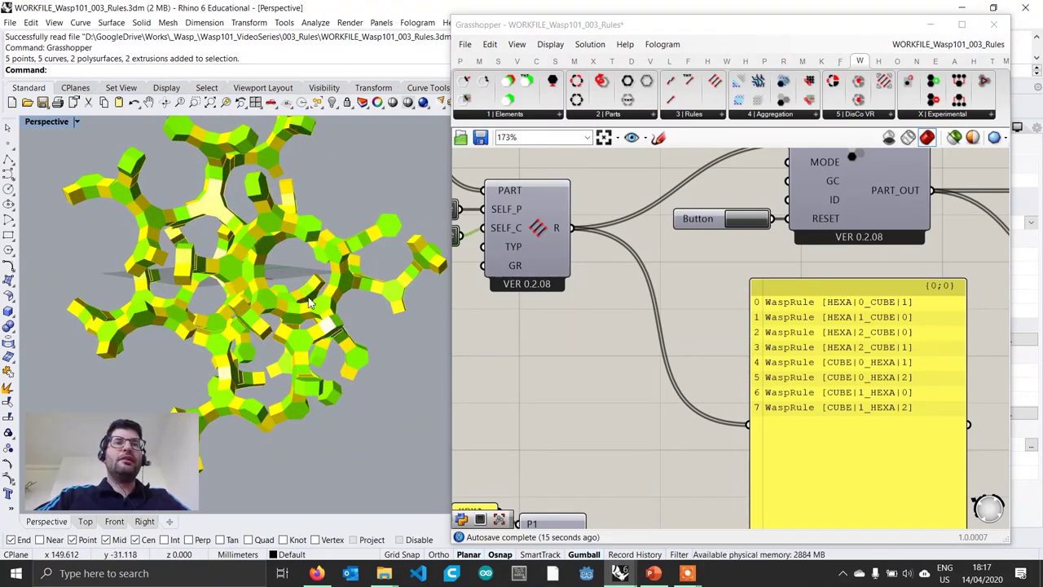
pyautogui.moveTo(296, 286)
pyautogui.mouseDown(button='right')
pyautogui.moveTo(277, 304)
pyautogui.moveTo(298, 294)
pyautogui.mouseUp(button='right')
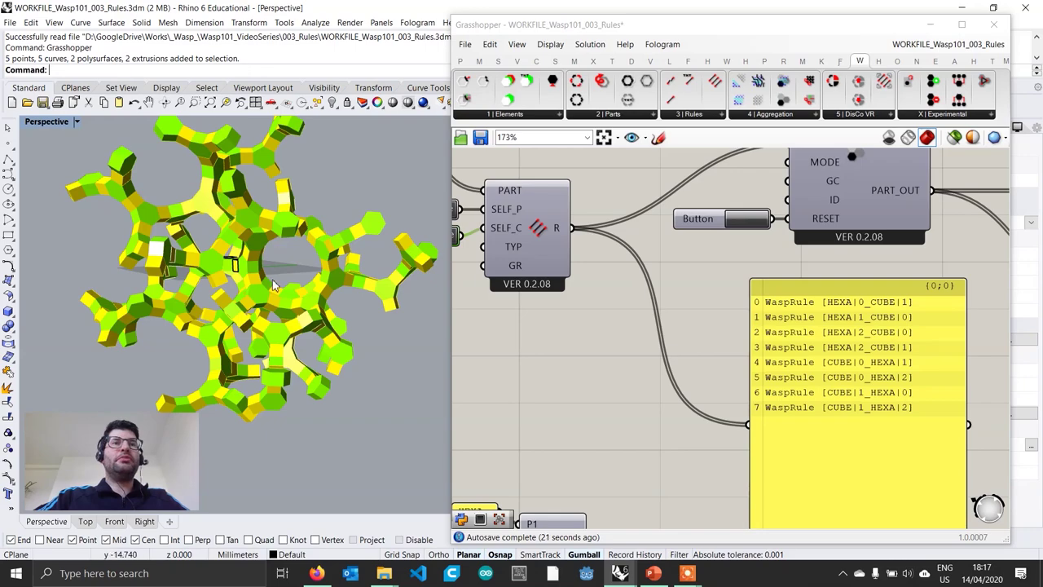
pyautogui.moveTo(298, 292); pyautogui.dragTo(284, 237, button='right')
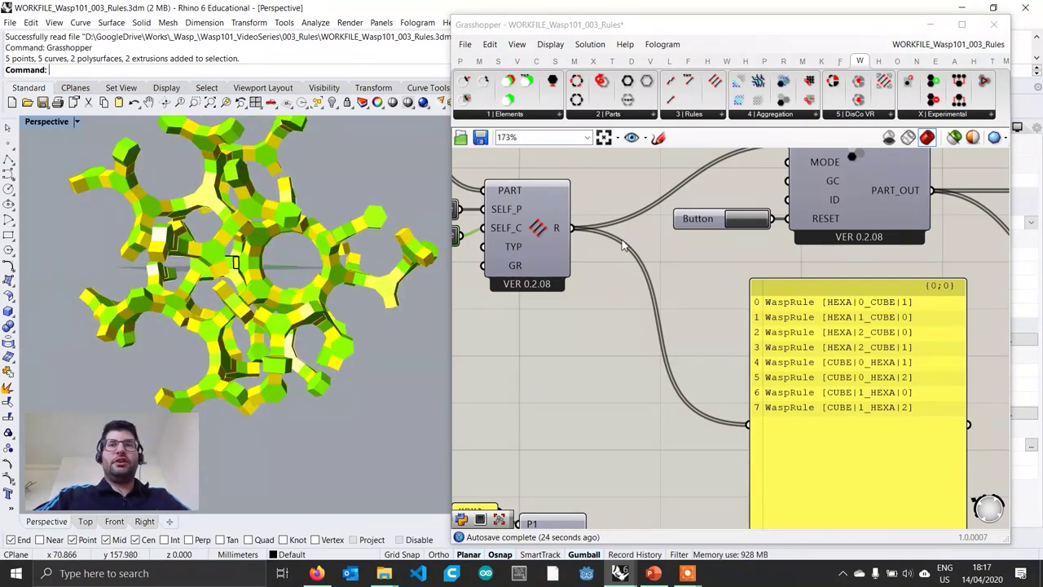
# - Set the SELF_P toggle to True, leaving SELF_C at False, and rebuild and inspect the aggregation
pyautogui.scroll(-4, 720, 351)
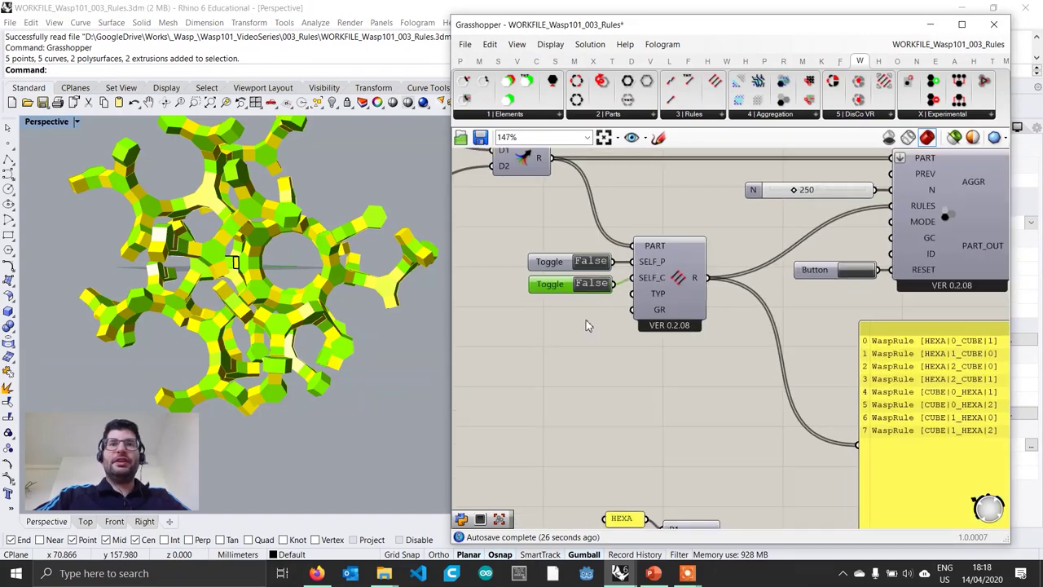
pyautogui.scroll(3, 575, 301)
pyautogui.moveTo(598, 320); pyautogui.dragTo(554, 261)
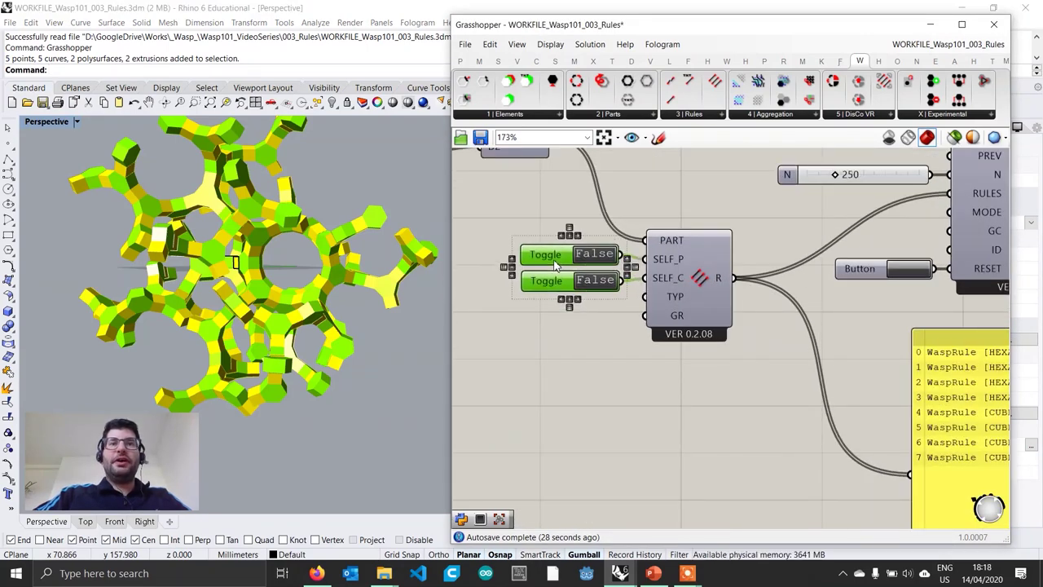
pyautogui.moveTo(343, 289)
pyautogui.mouseDown(button='right')
pyautogui.moveTo(298, 294)
pyautogui.moveTo(346, 286)
pyautogui.moveTo(361, 299)
pyautogui.moveTo(334, 295)
pyautogui.mouseUp(button='right')
pyautogui.doubleClick(598, 258)
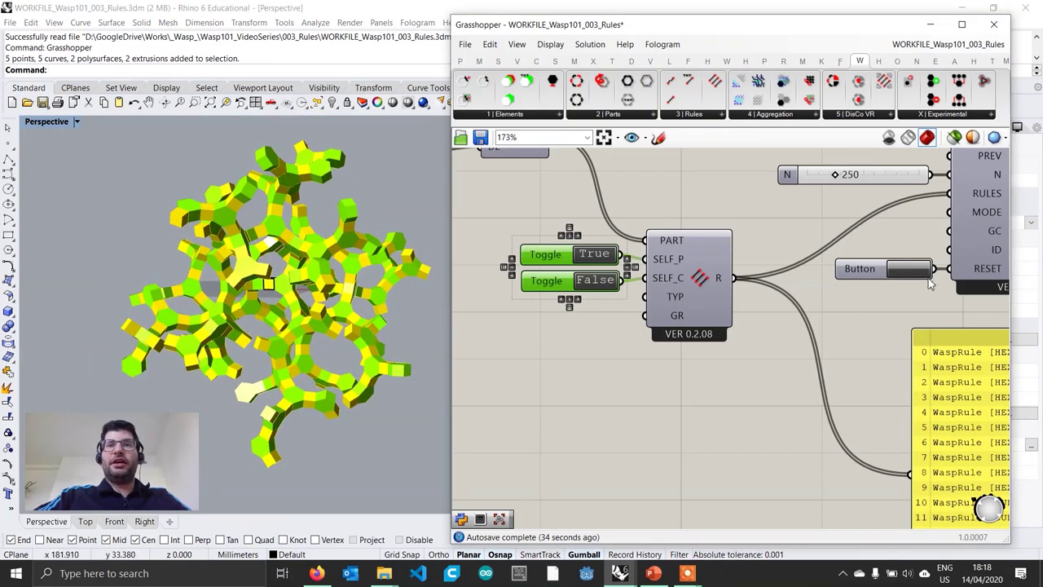
pyautogui.moveTo(399, 302); pyautogui.dragTo(353, 309, button='right')
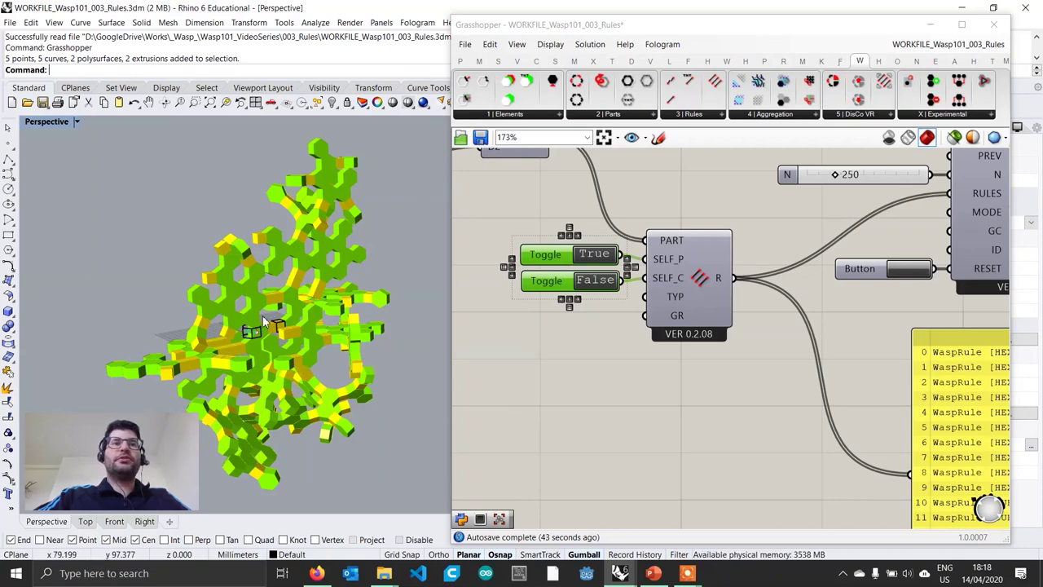
# - Read the rules generated with SELF_P set to True and SELF_C set to False
pyautogui.moveTo(683, 363); pyautogui.dragTo(551, 289, button='right')
pyautogui.scroll(-2, 551, 290)
pyautogui.scroll(2, 836, 354)
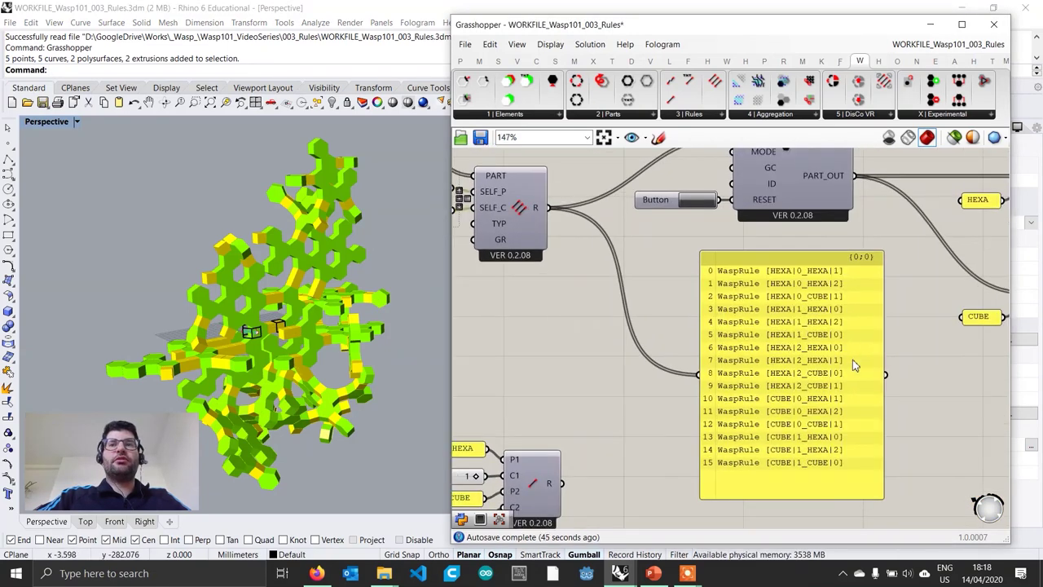
# - Move the two toggles slightly up together and set the SELF_C toggle to True
pyautogui.scroll(-1, 787, 405)
pyautogui.moveTo(624, 363); pyautogui.dragTo(768, 438, button='right')
pyautogui.scroll(1, 595, 336)
pyautogui.click(643, 368)
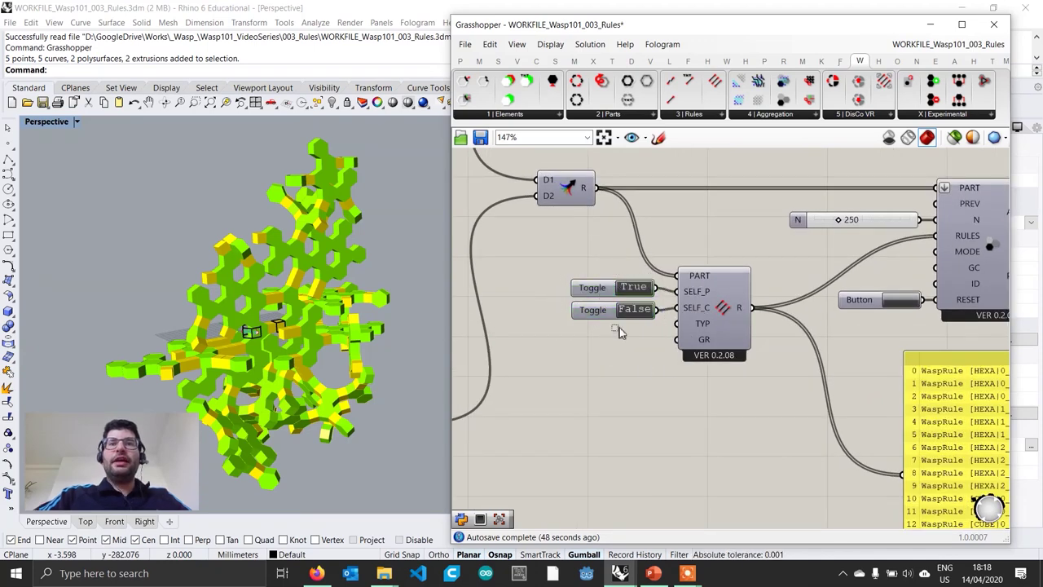
pyautogui.moveTo(617, 329); pyautogui.dragTo(596, 284)
pyautogui.click(695, 243)
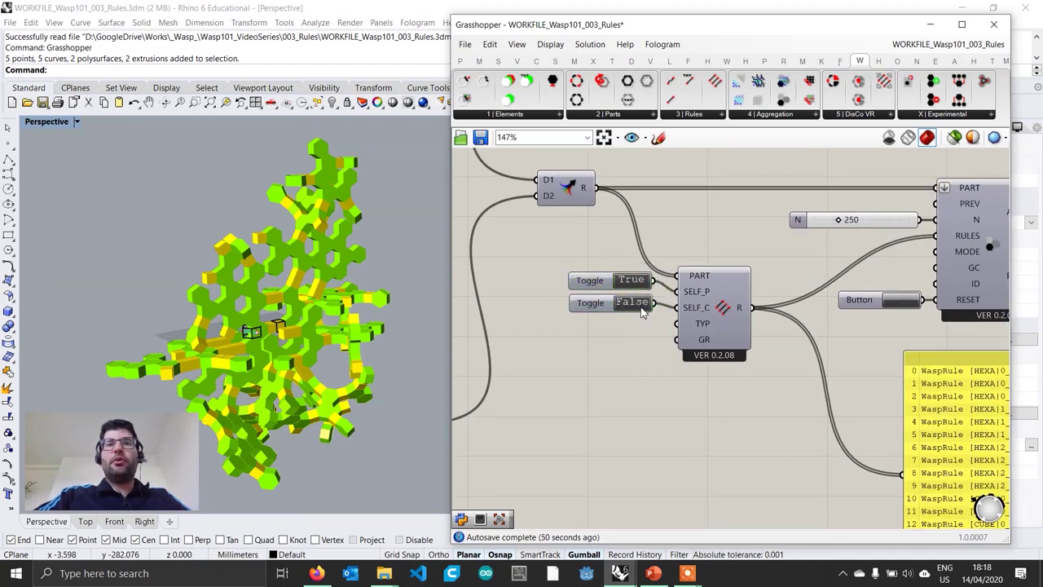
pyautogui.doubleClick(641, 306)
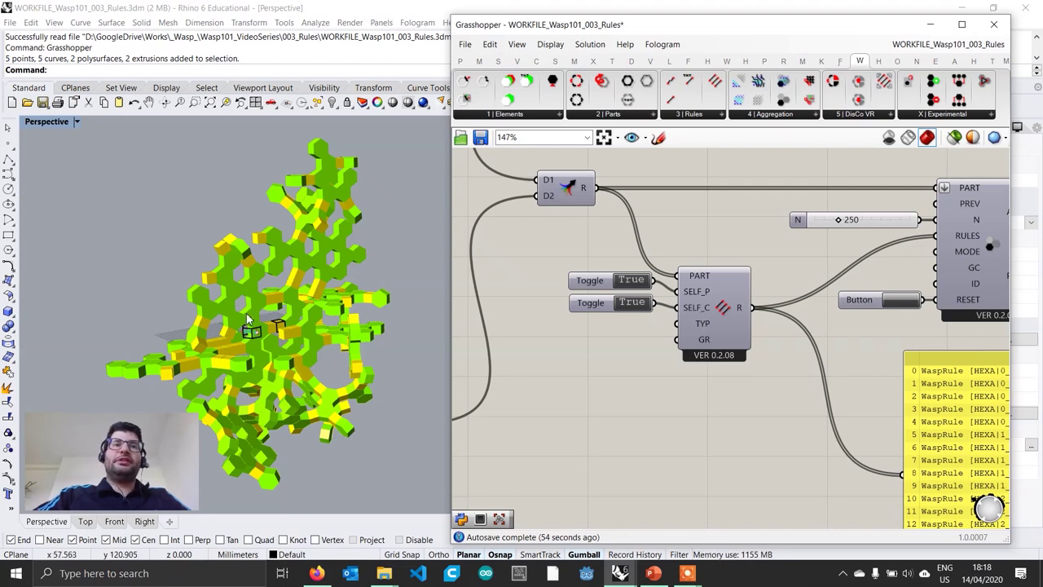
# - Look over the aggregation and read the description of the Wasp_Rules Generator's TYP input
pyautogui.moveTo(409, 296); pyautogui.dragTo(436, 304, button='right')
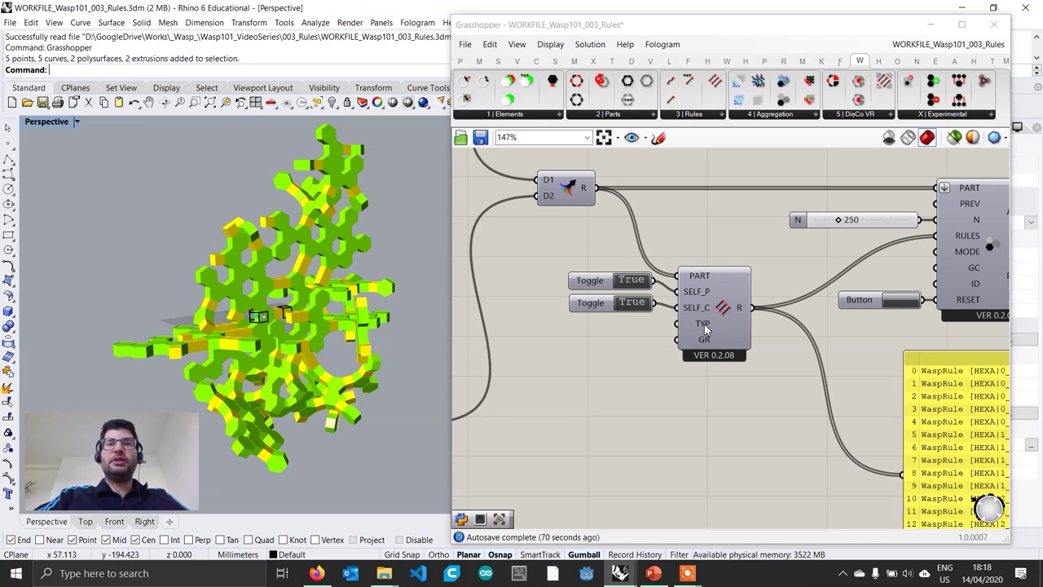
pyautogui.moveTo(705, 328)
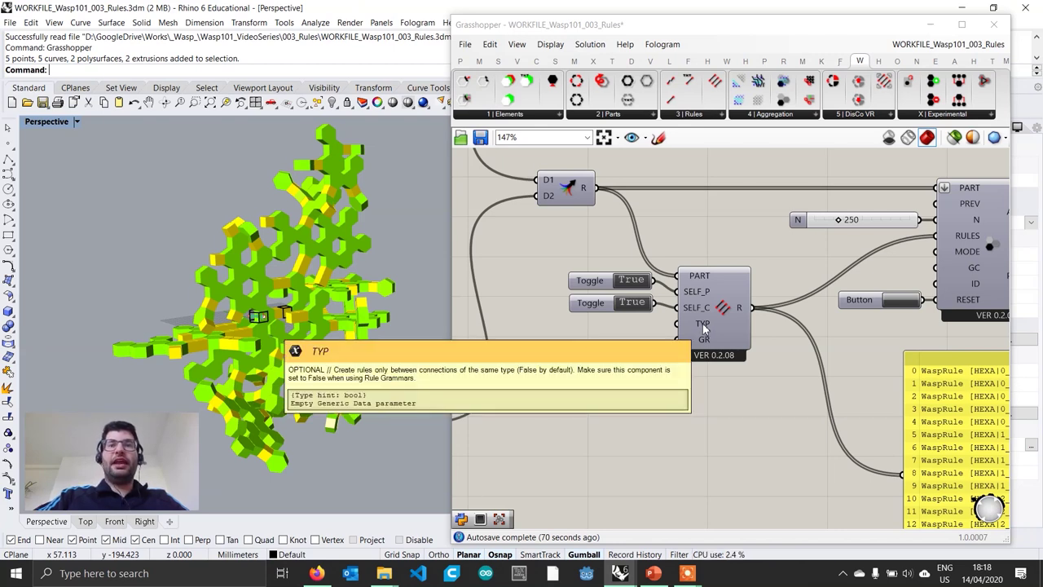
# - Duplicate the SELF_C toggle below the other two and connect the copy to the rule generator's TYP input
pyautogui.click(596, 309)
pyautogui.keyDown('alt'); pyautogui.moveTo(599, 307); pyautogui.dragTo(591, 324); pyautogui.keyUp('alt')
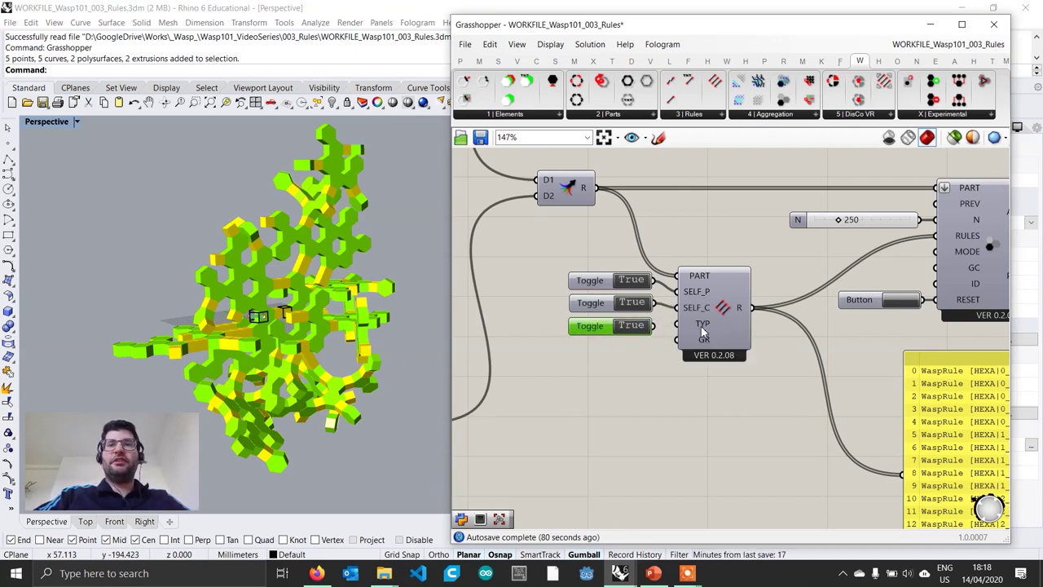
pyautogui.moveTo(702, 332)
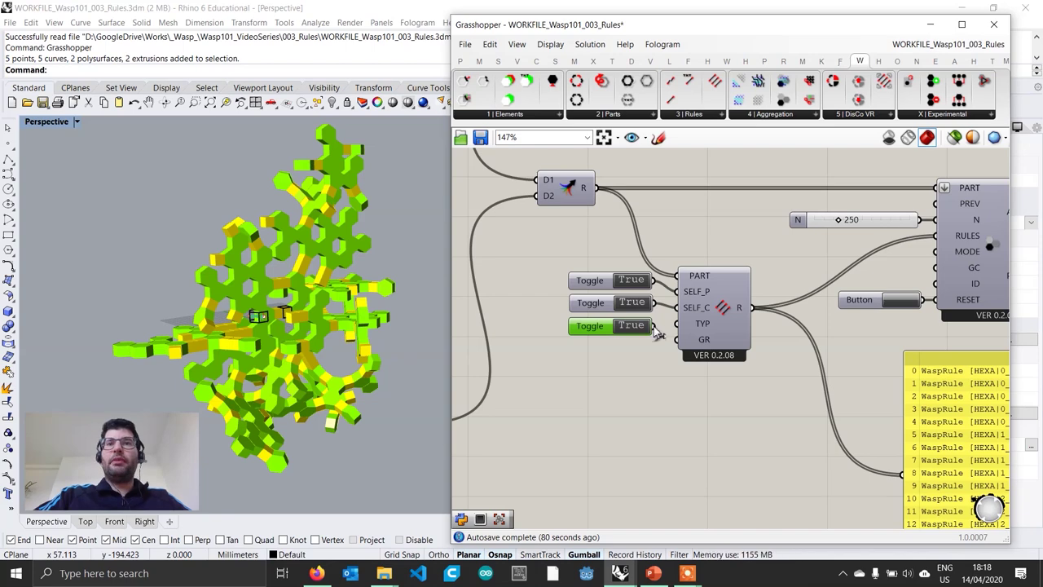
pyautogui.moveTo(688, 320); pyautogui.dragTo(691, 323)
# - Read the generated rules with the TYP toggle at False and at True, and look over the aggregation
pyautogui.scroll(-2, 910, 310)
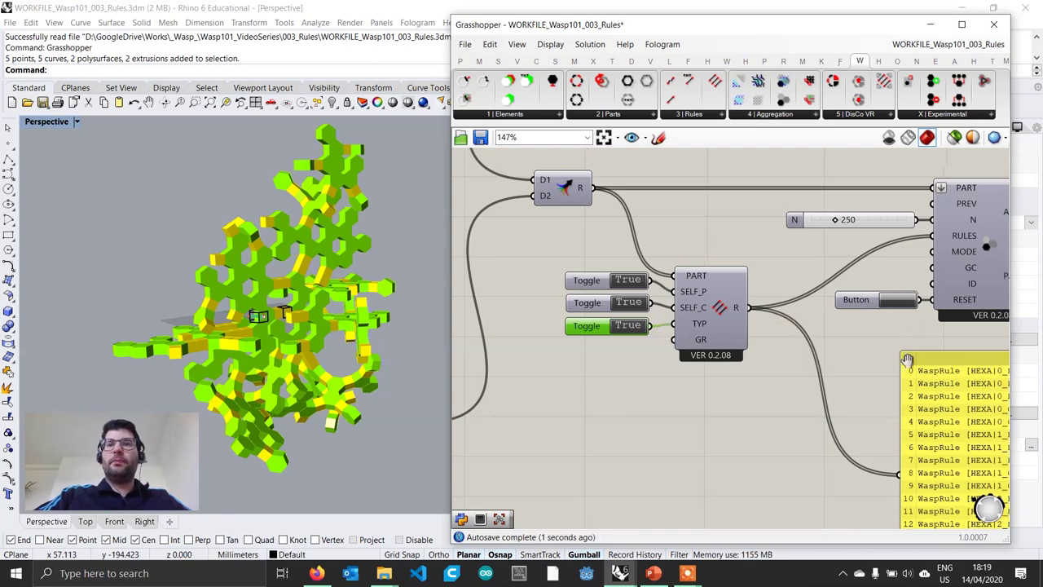
pyautogui.moveTo(954, 368); pyautogui.dragTo(964, 442)
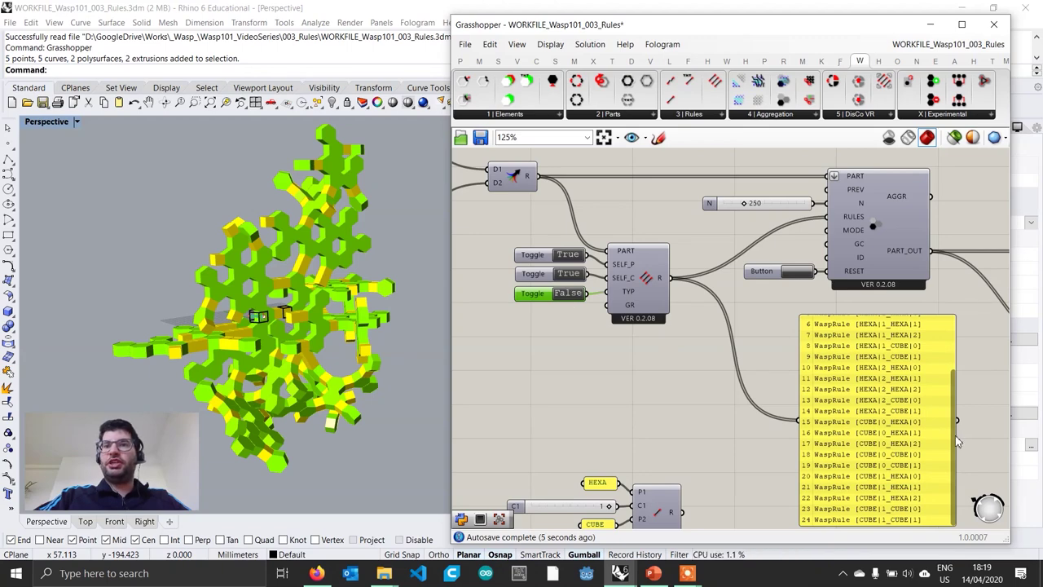
pyautogui.scroll(3, 958, 441)
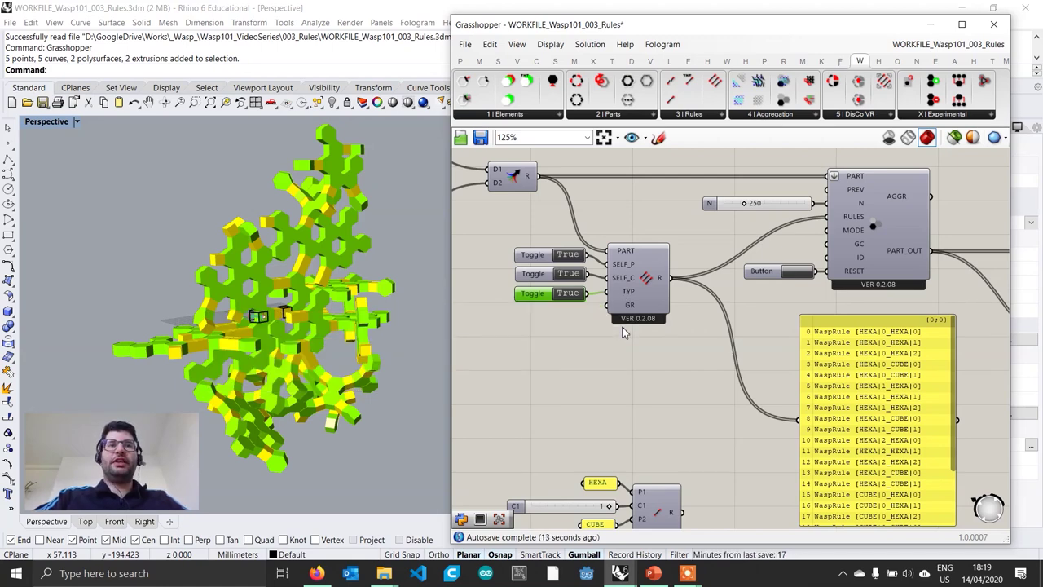
pyautogui.scroll(-2, 386, 338)
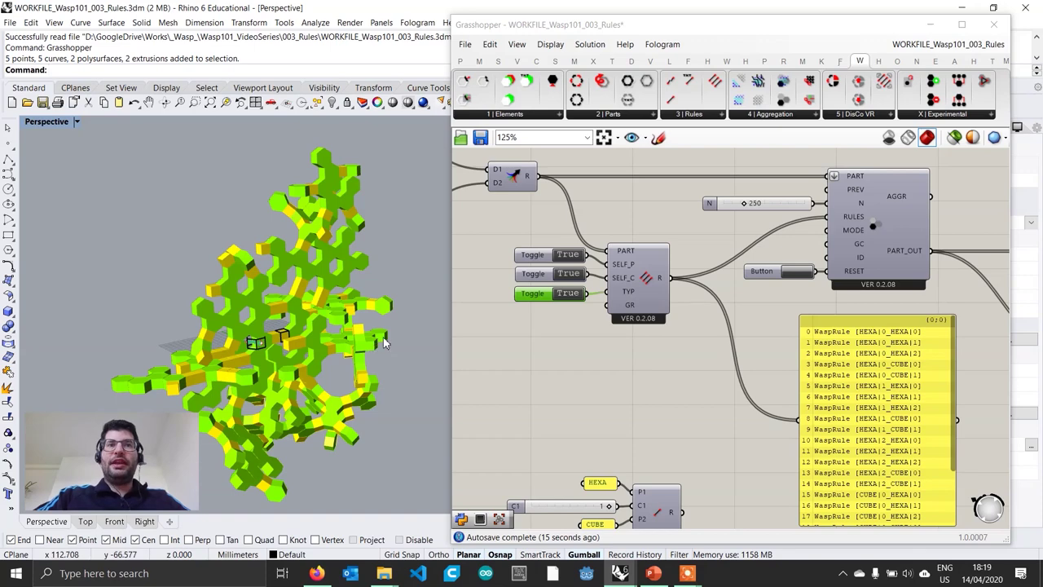
pyautogui.scroll(2, 318, 344)
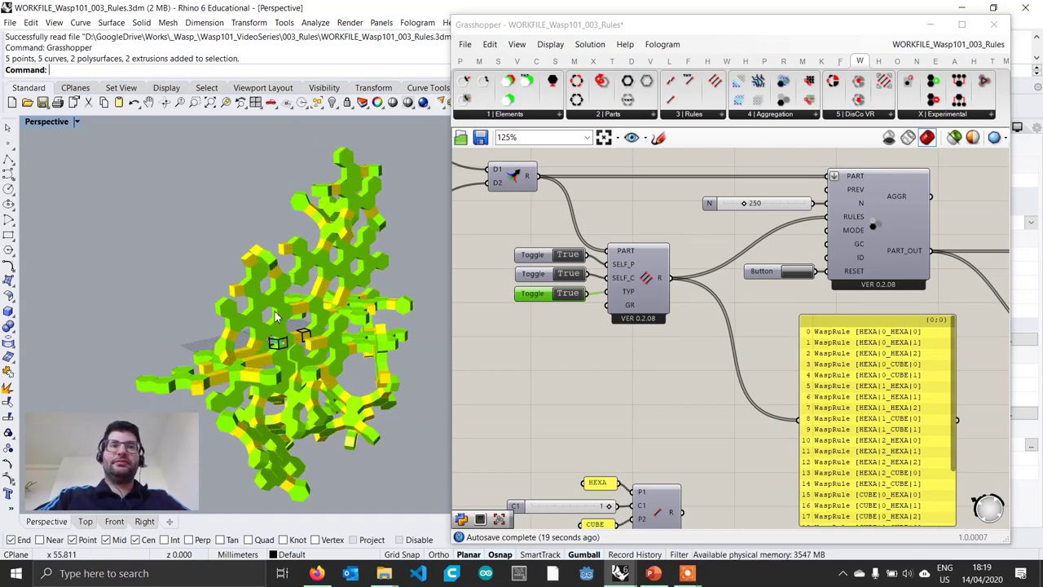
pyautogui.scroll(2, 262, 342)
pyautogui.scroll(-2, 267, 343)
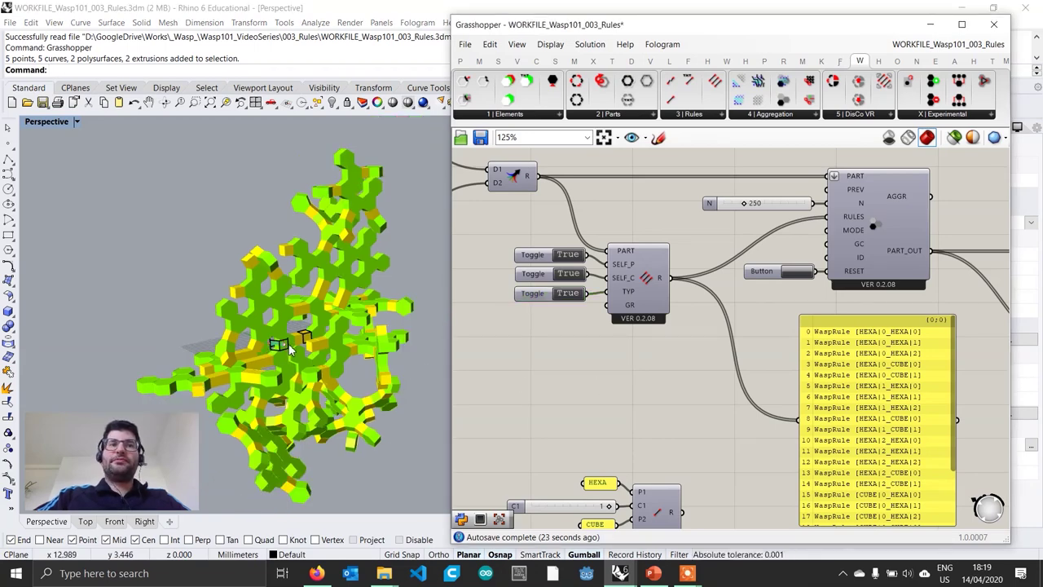
# - Turn off the preview of the aggregation geometry and zoom the Perspective view to the HEXA part
pyautogui.click(889, 138)
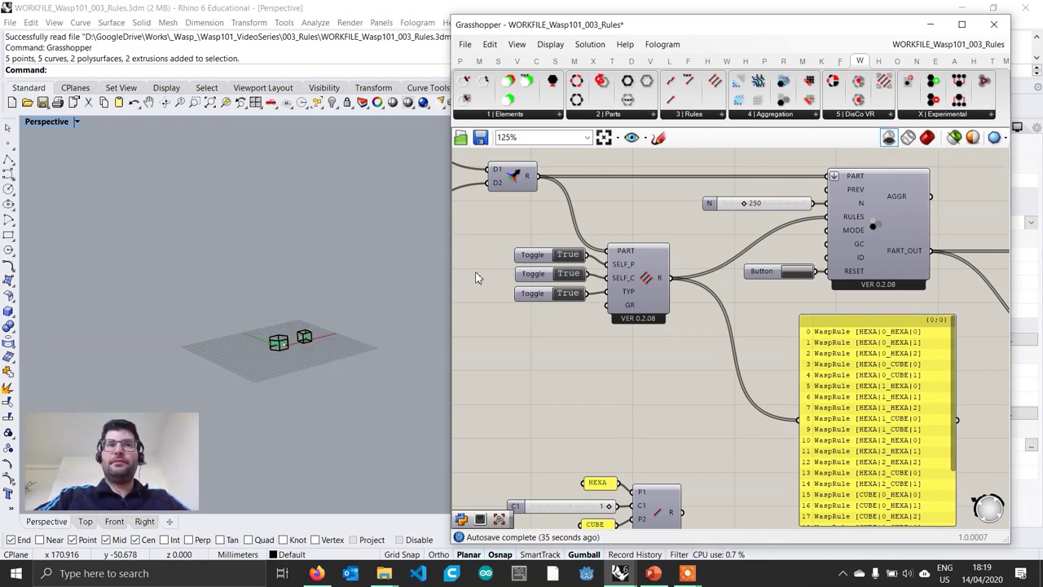
pyautogui.click(346, 393)
pyautogui.scroll(10, 318, 342)
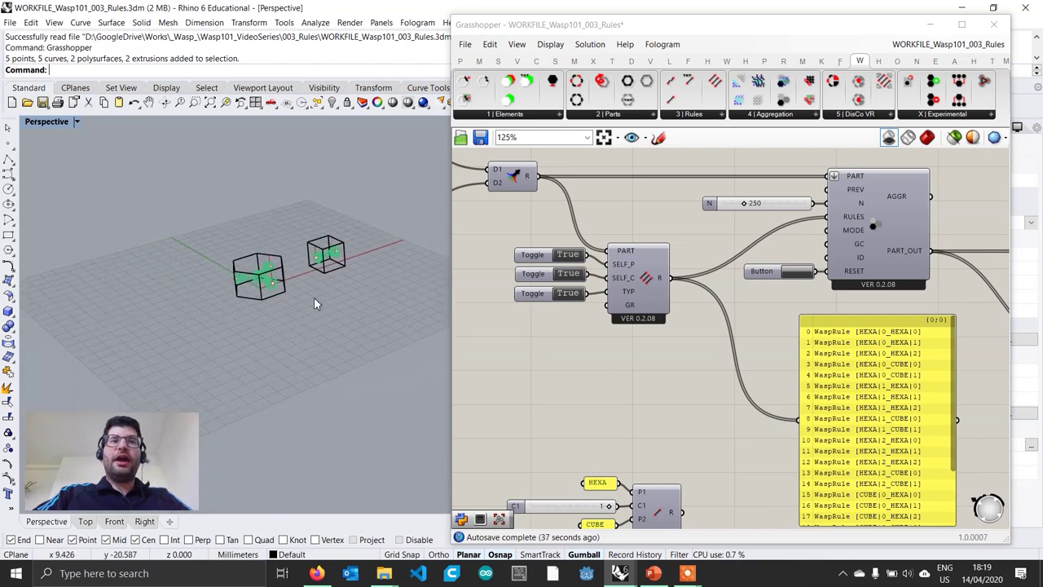
pyautogui.moveTo(281, 270); pyautogui.dragTo(344, 288, button='right')
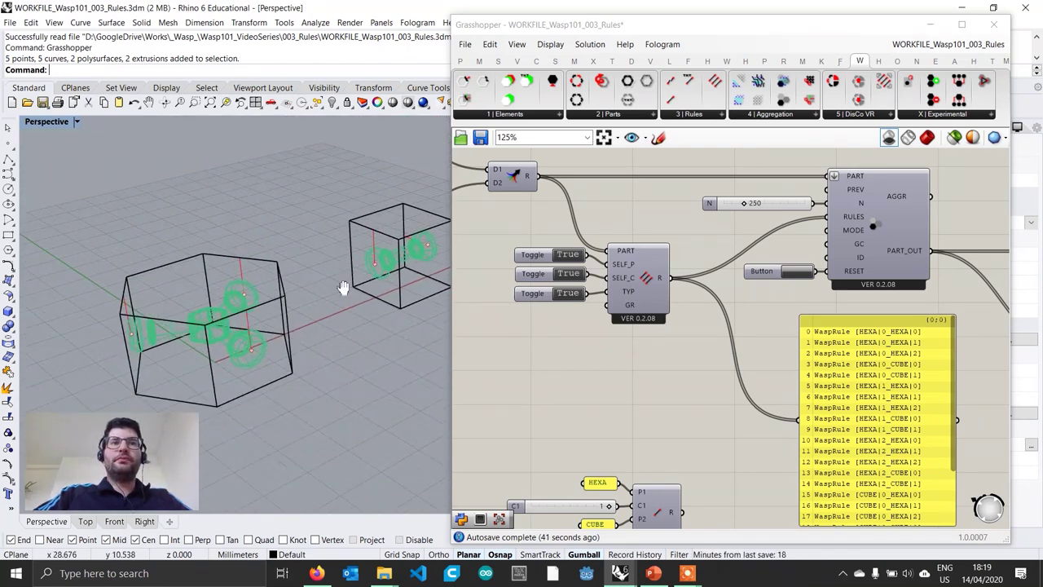
pyautogui.click(286, 300)
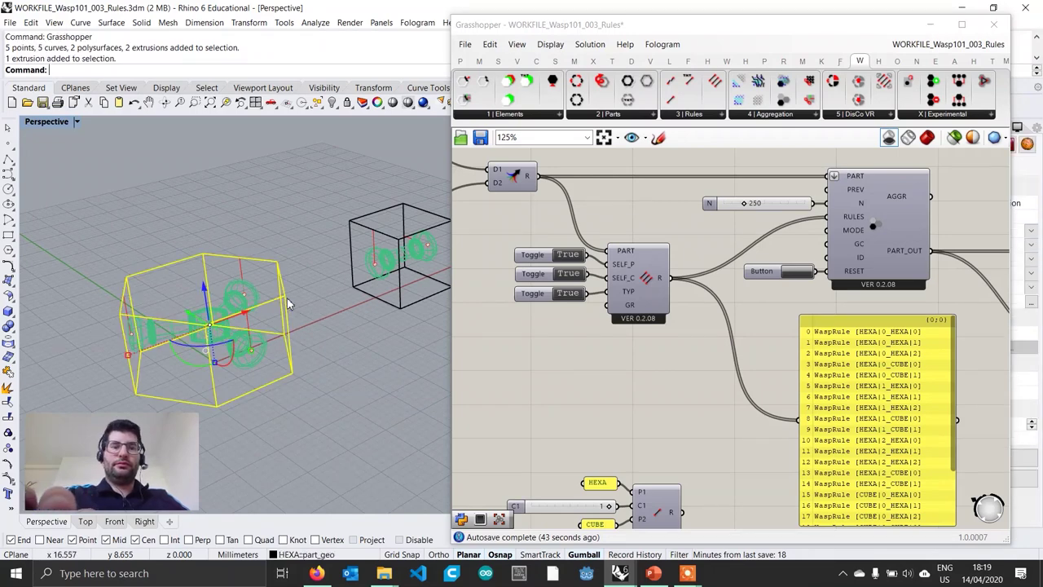
pyautogui.write('ZS')
pyautogui.press('Return')
pyautogui.scroll(-3, 225, 279)
pyautogui.press('Escape')
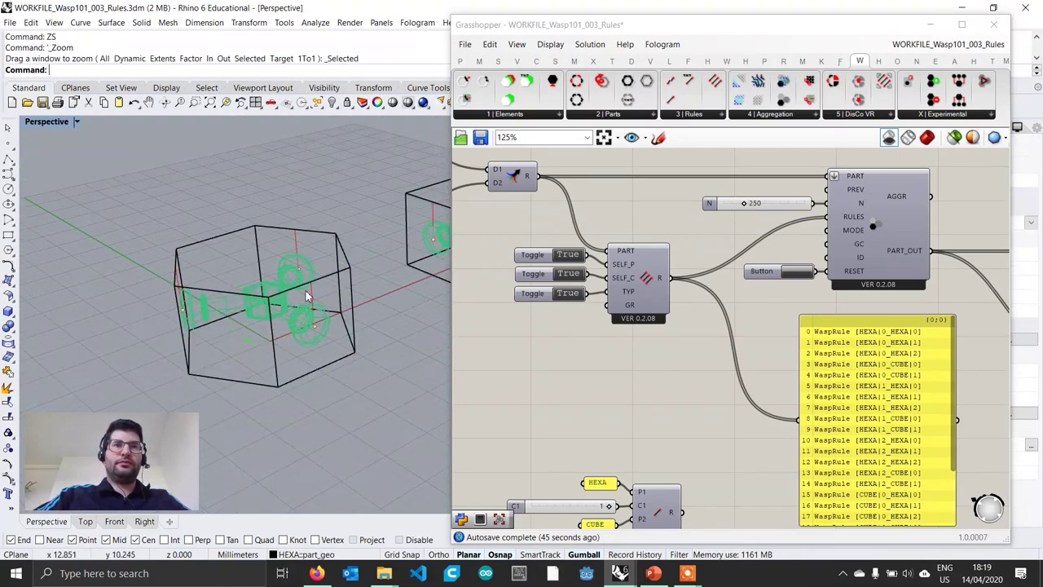
# - Collapse the Grasshopper window and hide the highres_geo layers of both HEXA and CUBE in Rhino
pyautogui.moveTo(308, 297); pyautogui.dragTo(158, 308, button='right')
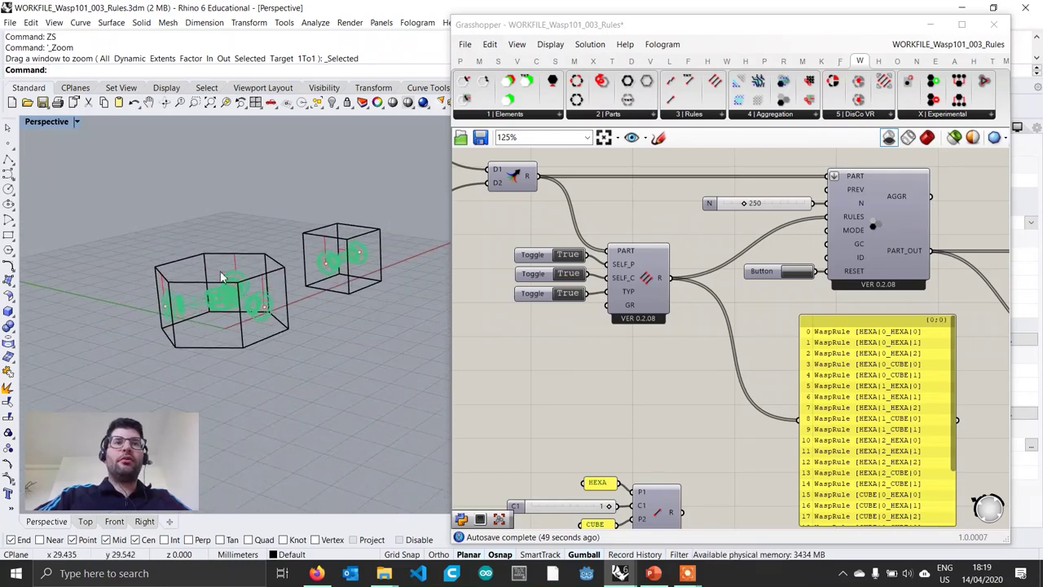
pyautogui.moveTo(291, 302); pyautogui.dragTo(237, 294, button='right')
pyautogui.scroll(4, 228, 294)
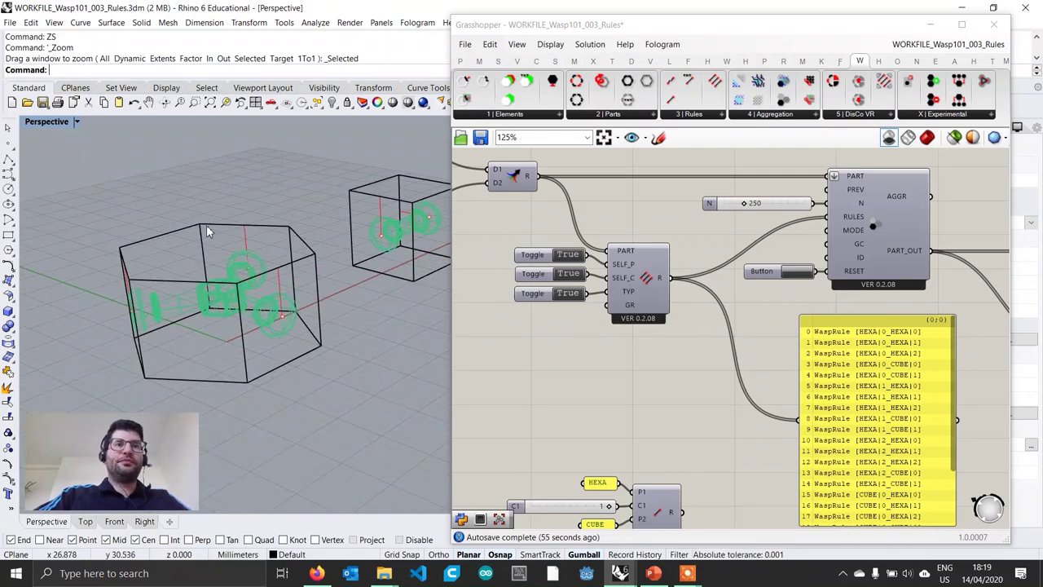
pyautogui.moveTo(219, 286); pyautogui.dragTo(229, 375, button='right')
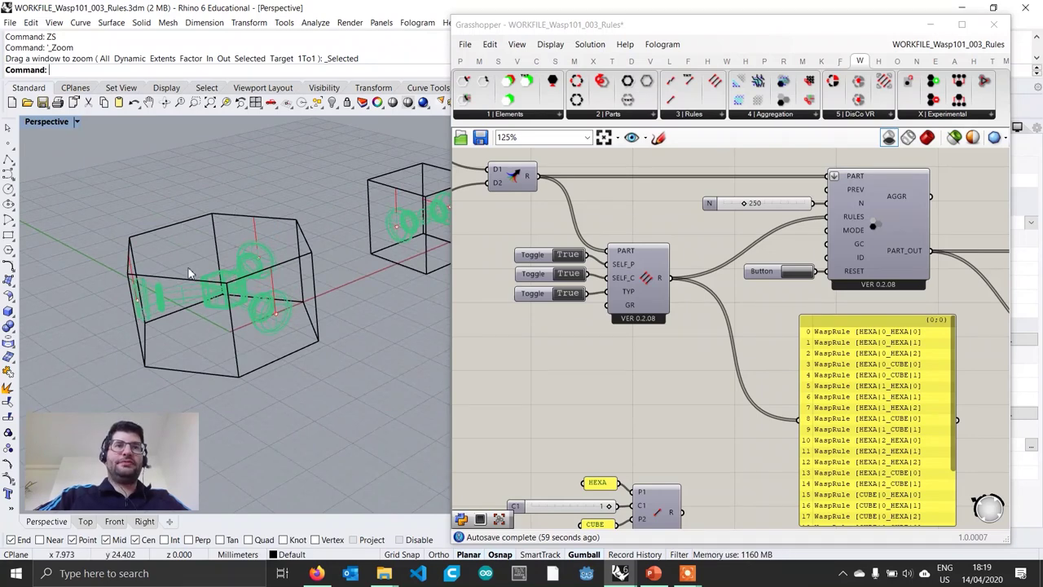
pyautogui.moveTo(227, 259); pyautogui.dragTo(269, 300, button='right')
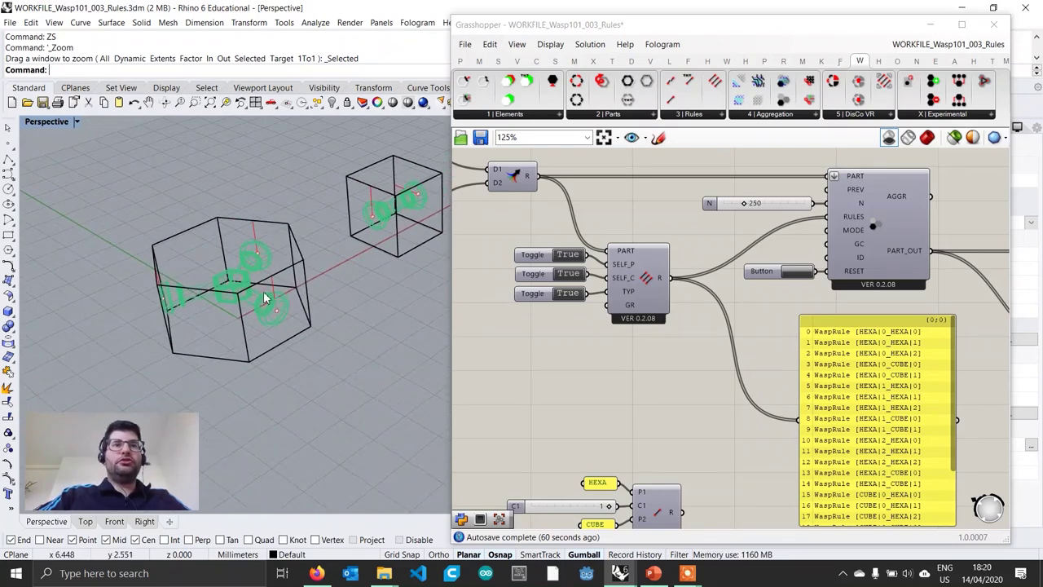
pyautogui.doubleClick(699, 26)
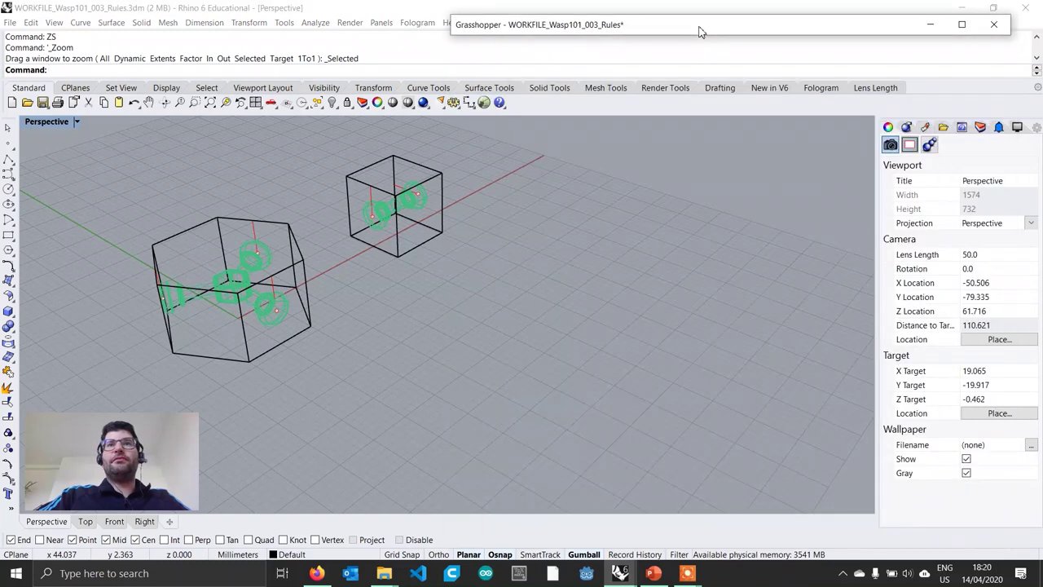
pyautogui.click(980, 128)
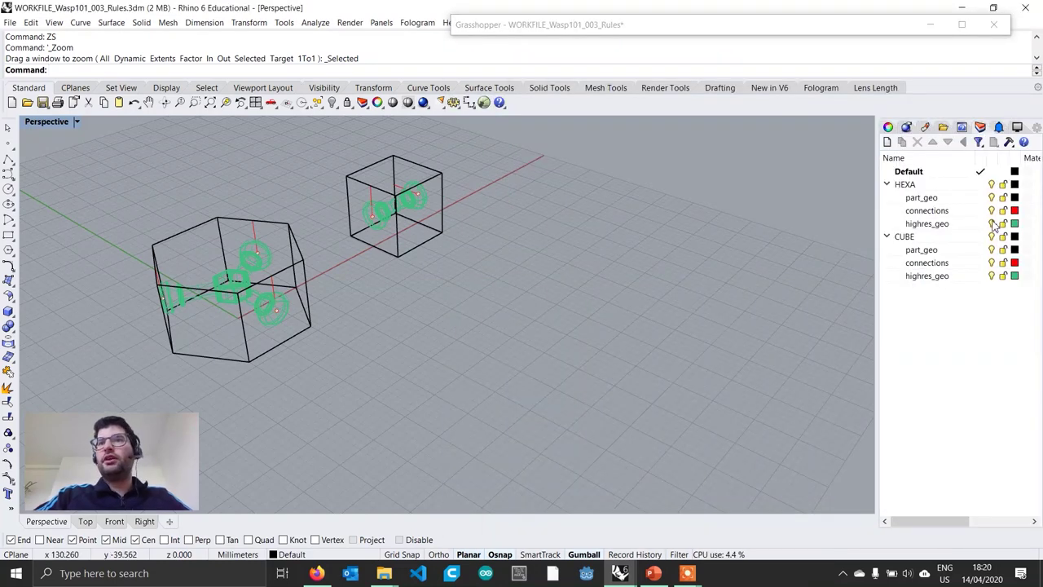
pyautogui.click(992, 223)
pyautogui.click(992, 275)
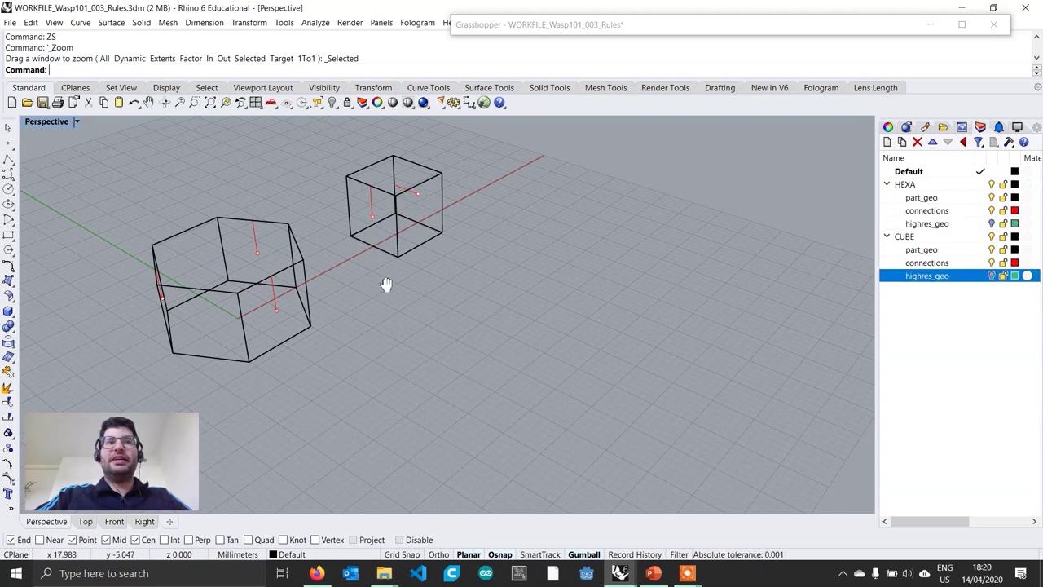
# - Make HEXA's connections layer current and draw a 20 mm polyline between two opposite corners of the hexagon's top face
pyautogui.keyDown('shift'); pyautogui.moveTo(386, 285); pyautogui.dragTo(461, 293, button='right'); pyautogui.keyUp('shift')
pyautogui.moveTo(326, 294); pyautogui.dragTo(204, 262, button='right')
pyautogui.scroll(4, 303, 269)
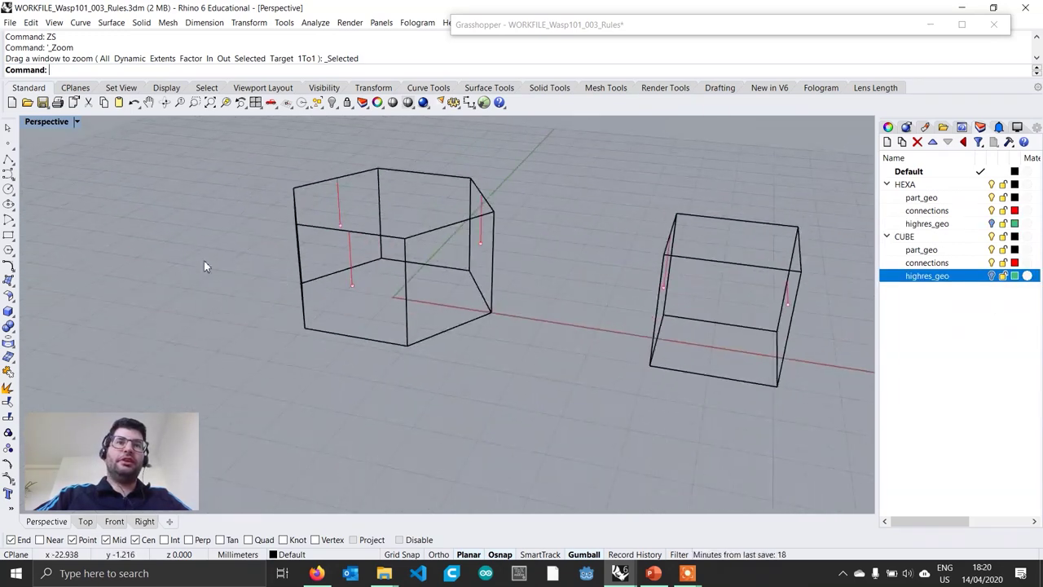
pyautogui.scroll(2, 406, 229)
pyautogui.moveTo(407, 233); pyautogui.dragTo(416, 298, button='right')
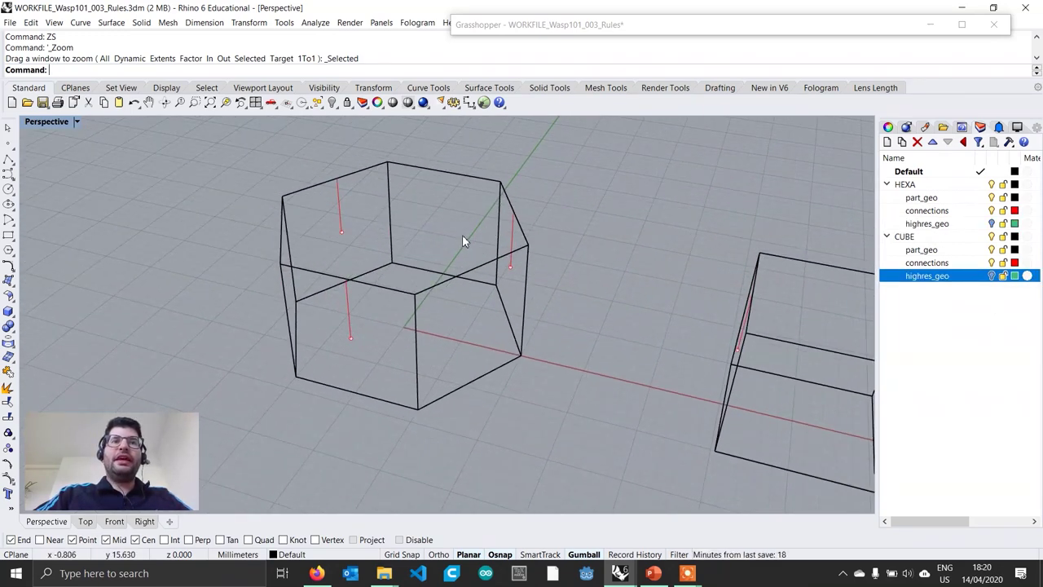
pyautogui.click(981, 211)
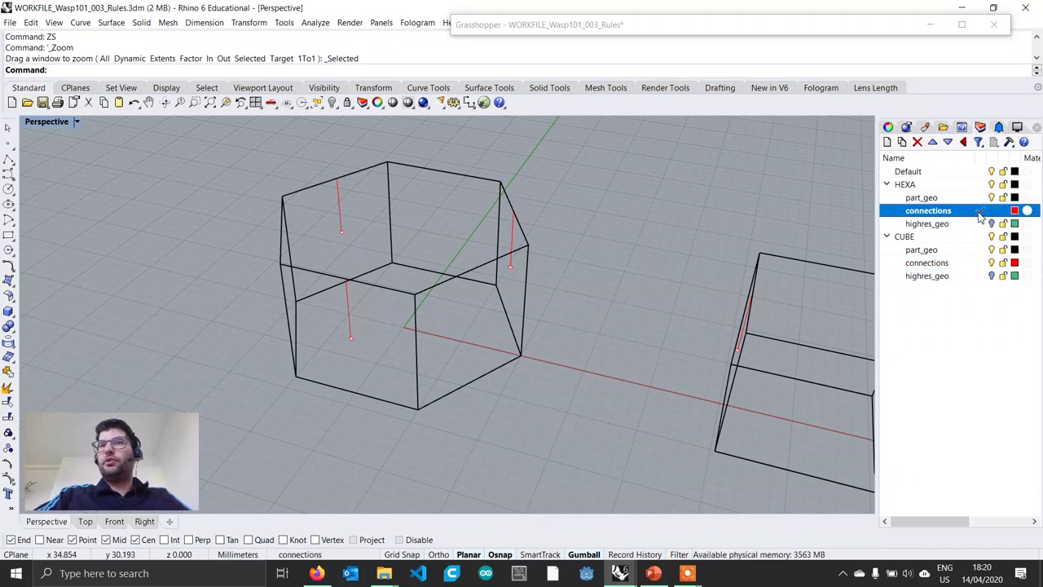
pyautogui.keyDown('shift'); pyautogui.moveTo(515, 232); pyautogui.dragTo(514, 240, button='right'); pyautogui.keyUp('shift')
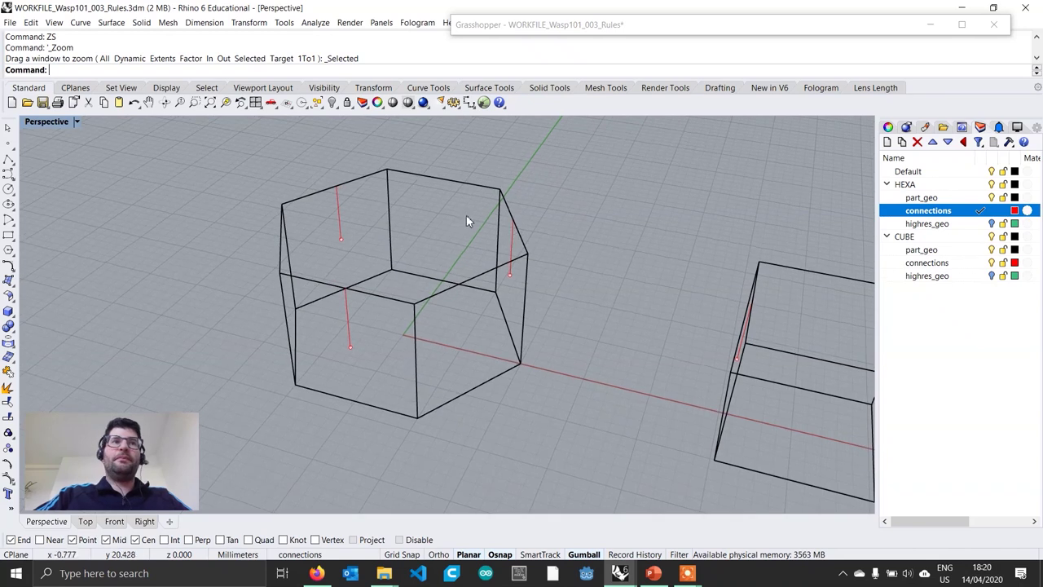
pyautogui.click(6, 161)
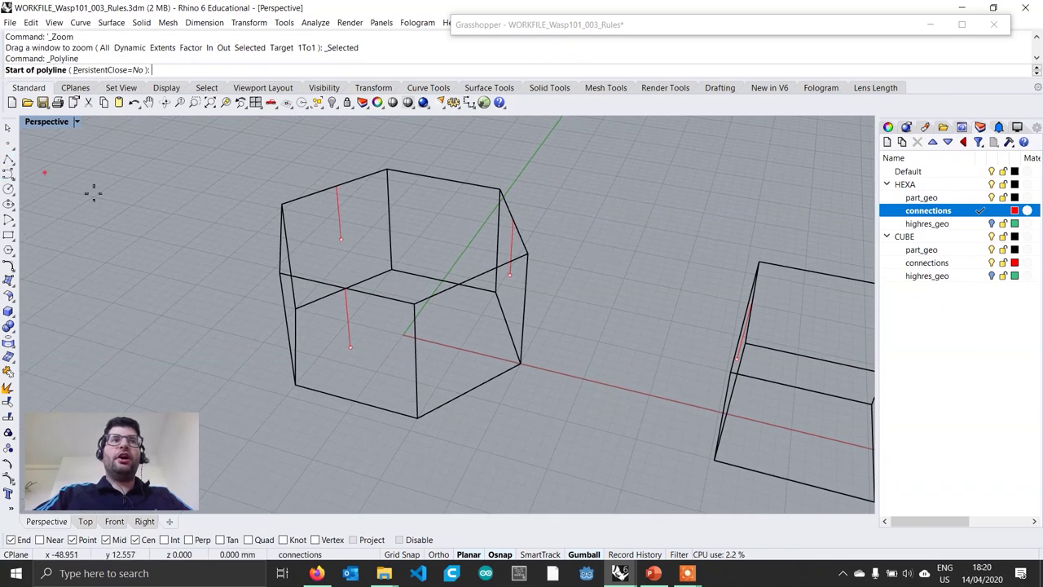
pyautogui.click(280, 272)
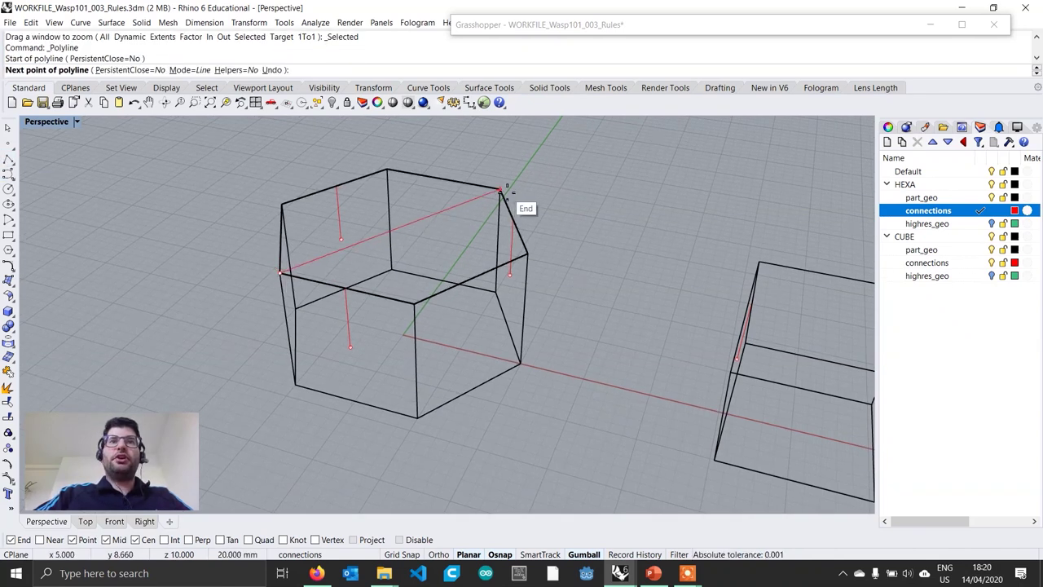
pyautogui.click(499, 194)
pyautogui.press('Return')
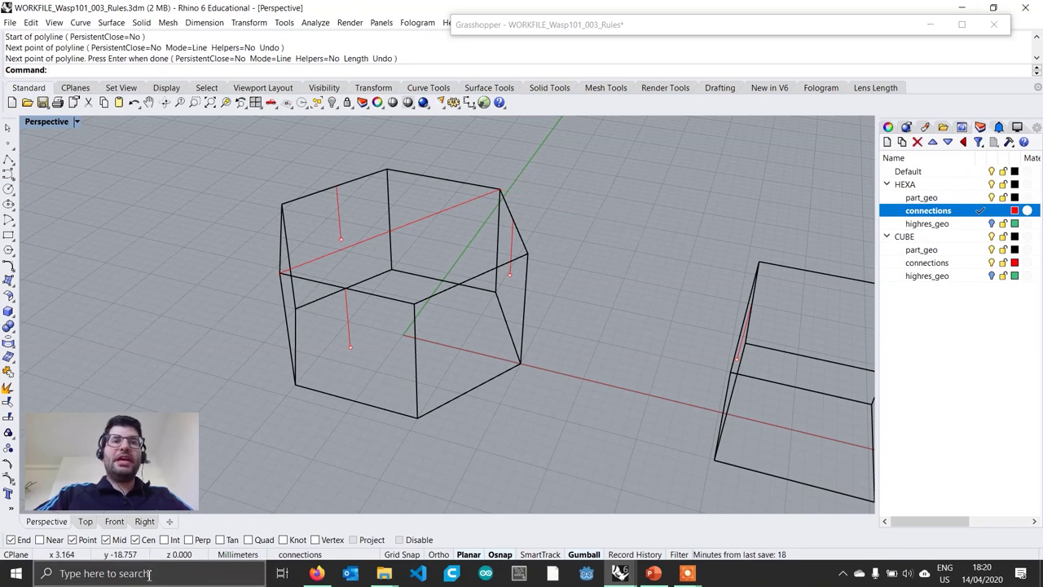
# - Turn off the centre snap, place a point at the midpoint of the top-face diagonal, and delete the diagonal
pyautogui.click(135, 540)
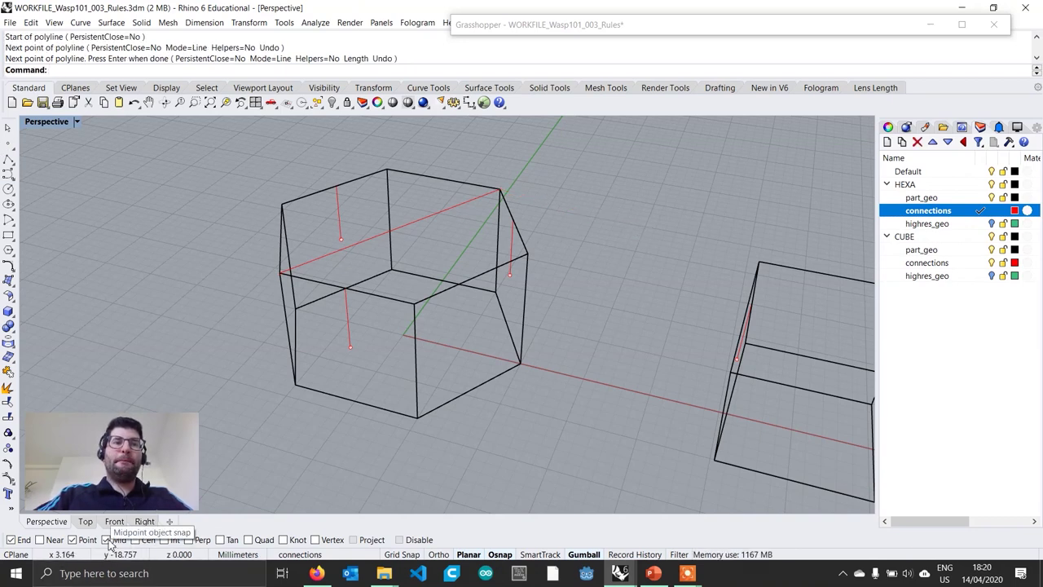
pyautogui.click(9, 147)
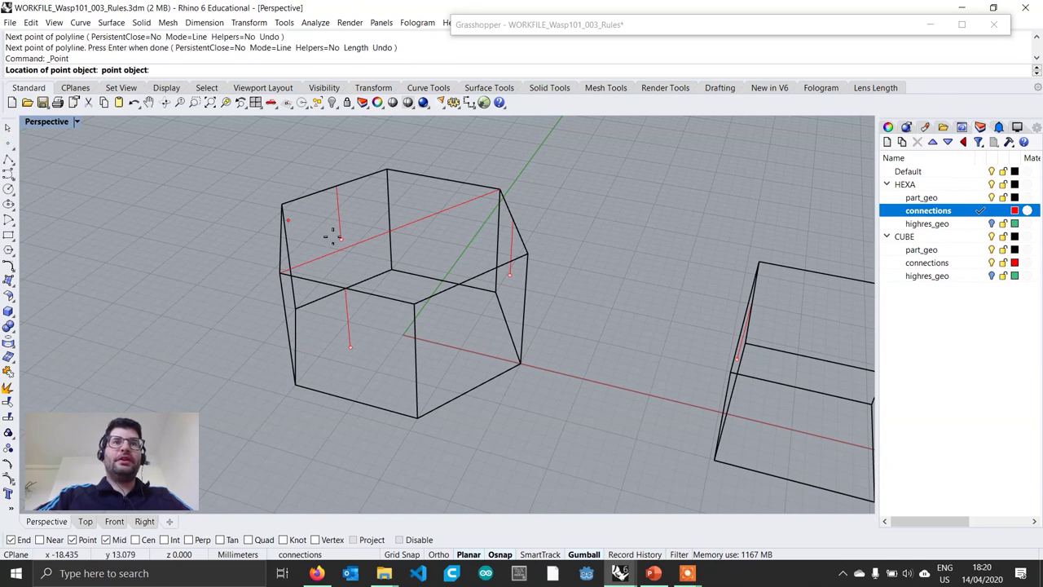
pyautogui.click(403, 231)
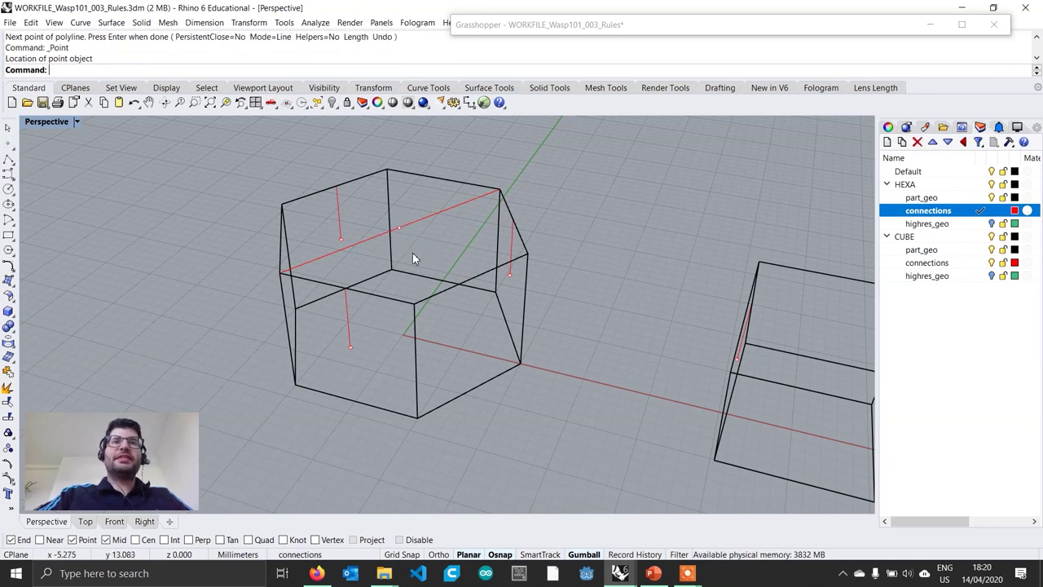
pyautogui.click(434, 213)
pyautogui.press('Delete')
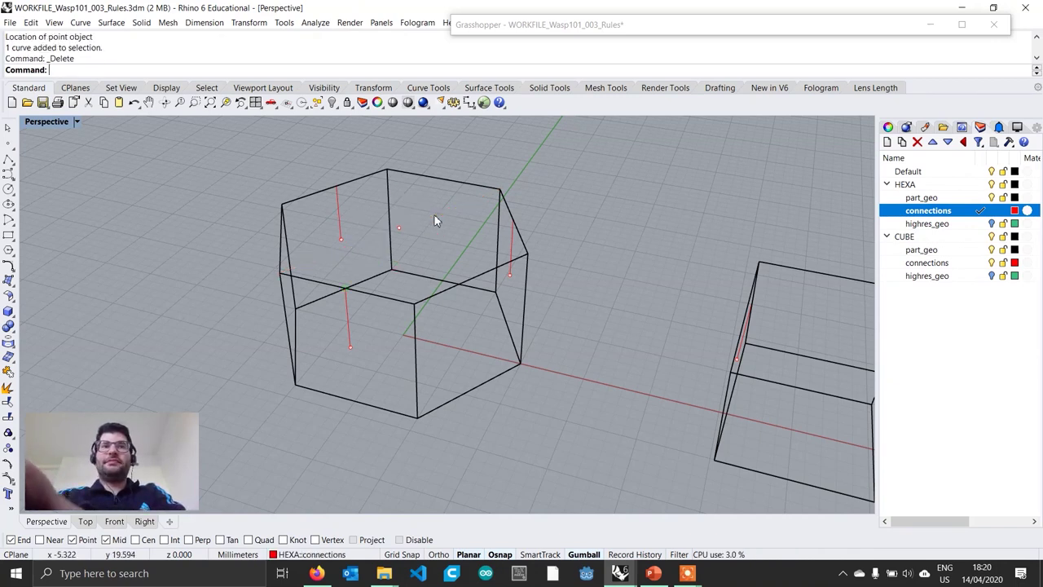
pyautogui.click(9, 144)
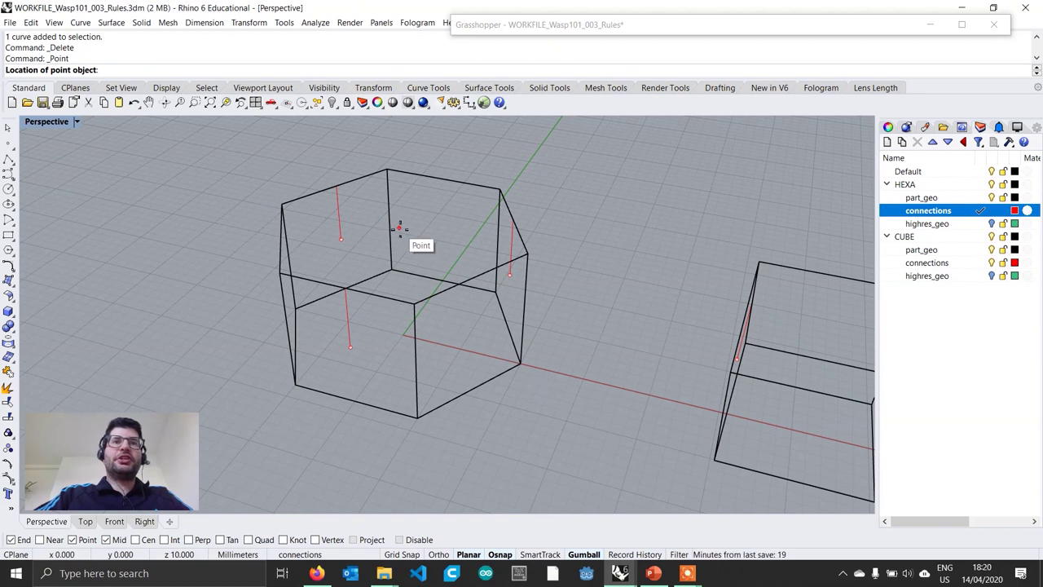
pyautogui.click(399, 228)
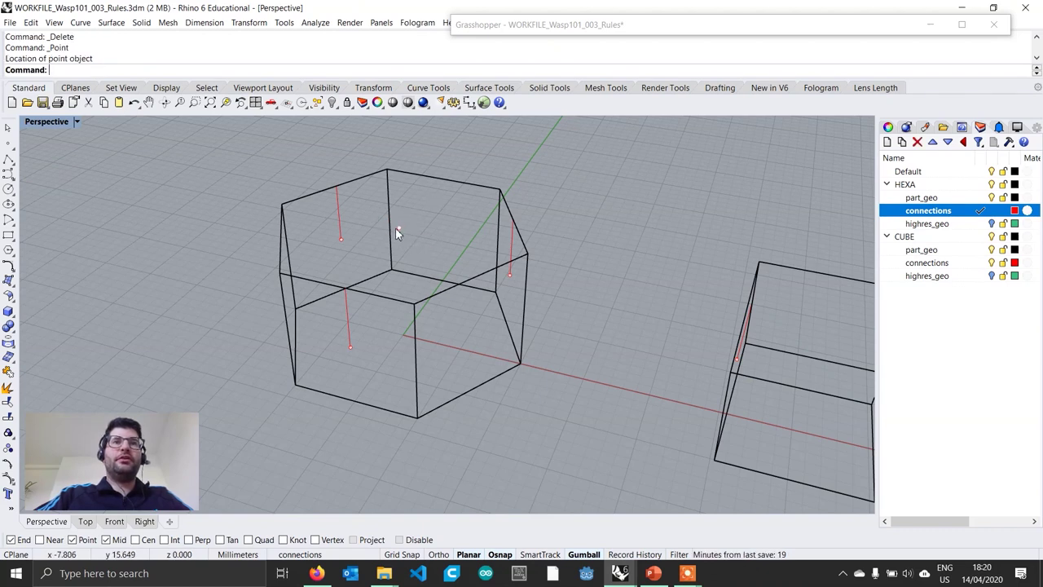
pyautogui.click(397, 228)
pyautogui.click(444, 256)
pyautogui.press('Delete')
# - Draw an 8.66 mm polyline from HEXA's top-face centre point to the midpoint of a top-face edge
pyautogui.click(7, 163)
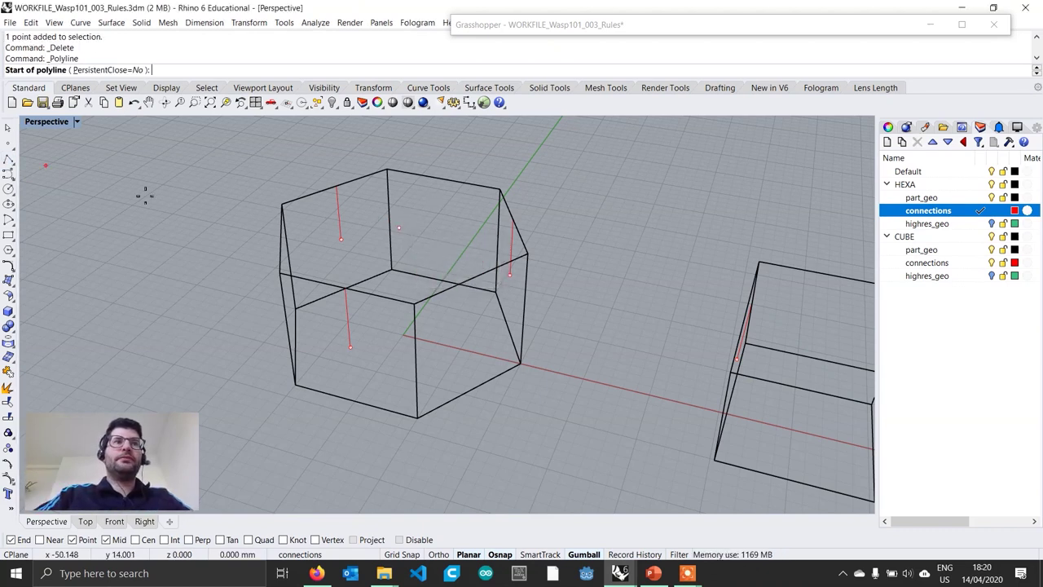
pyautogui.click(400, 231)
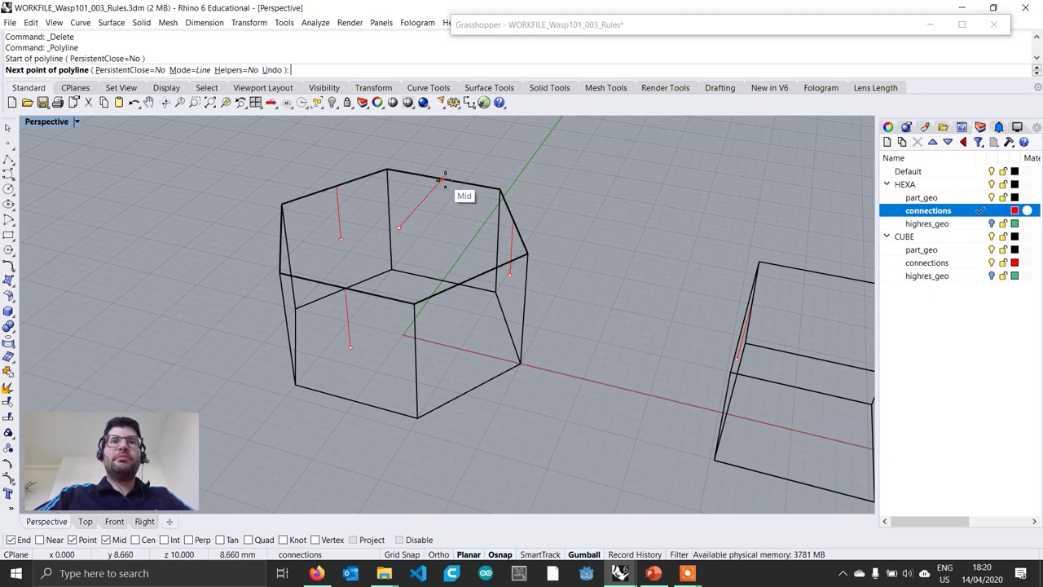
pyautogui.click(442, 179)
pyautogui.press('Return')
pyautogui.moveTo(542, 224); pyautogui.dragTo(541, 226, button='right')
pyautogui.moveTo(419, 340); pyautogui.dragTo(486, 286, button='right')
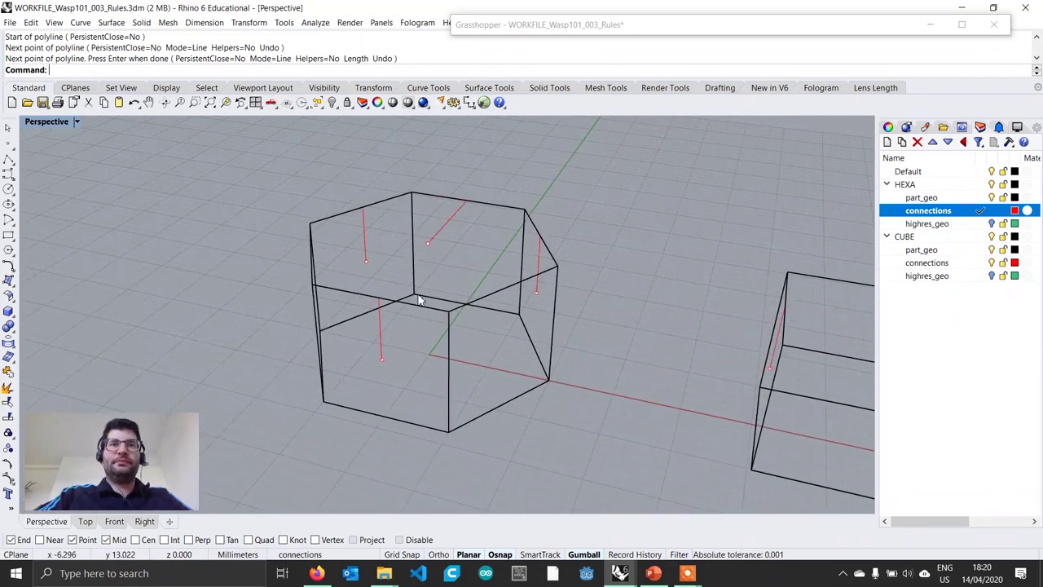
# - Draw a polyline between two opposite corners of HEXA's bottom face
pyautogui.click(8, 161)
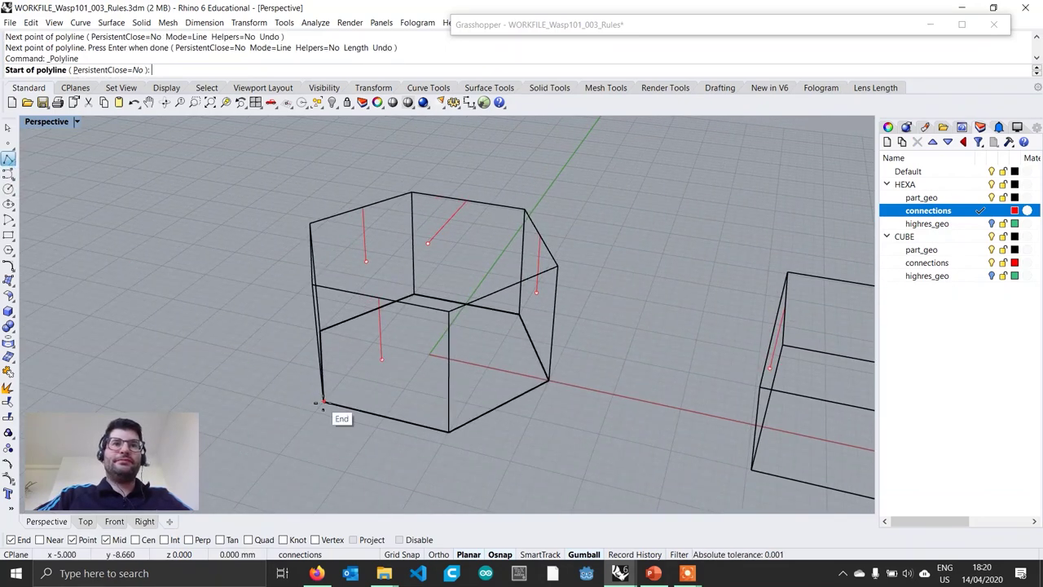
pyautogui.click(324, 401)
pyautogui.click(518, 317)
pyautogui.press('Return')
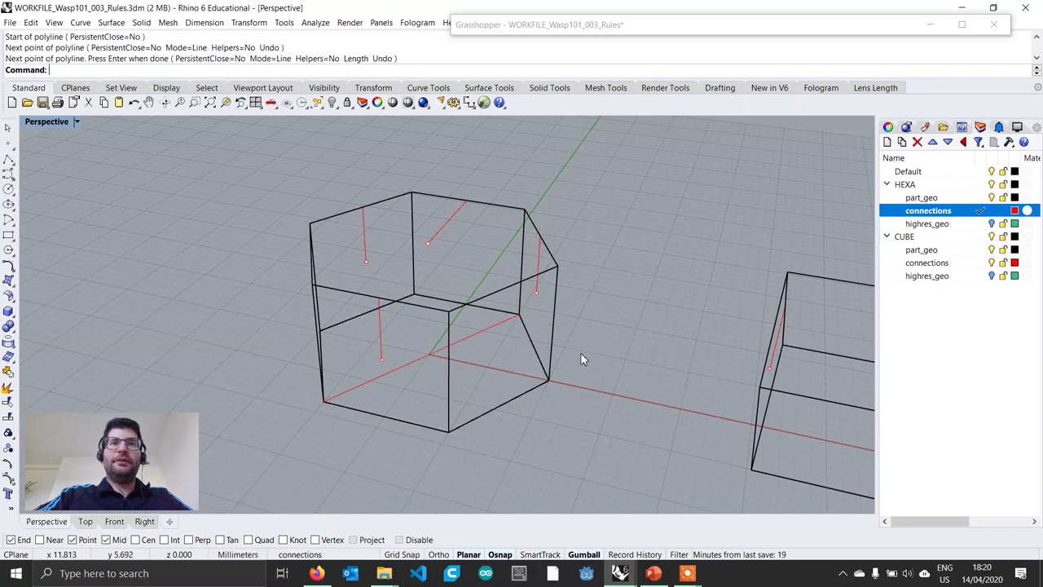
# - Place a point at the midpoint of the bottom-face diagonal and delete the diagonal
pyautogui.click(8, 146)
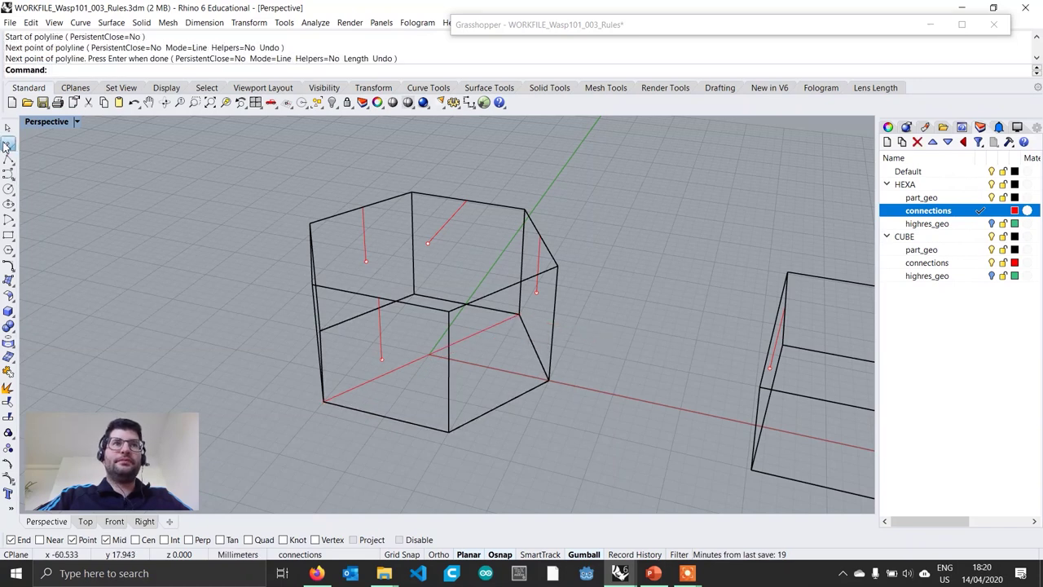
pyautogui.click(445, 357)
pyautogui.click(492, 334)
pyautogui.press('Delete')
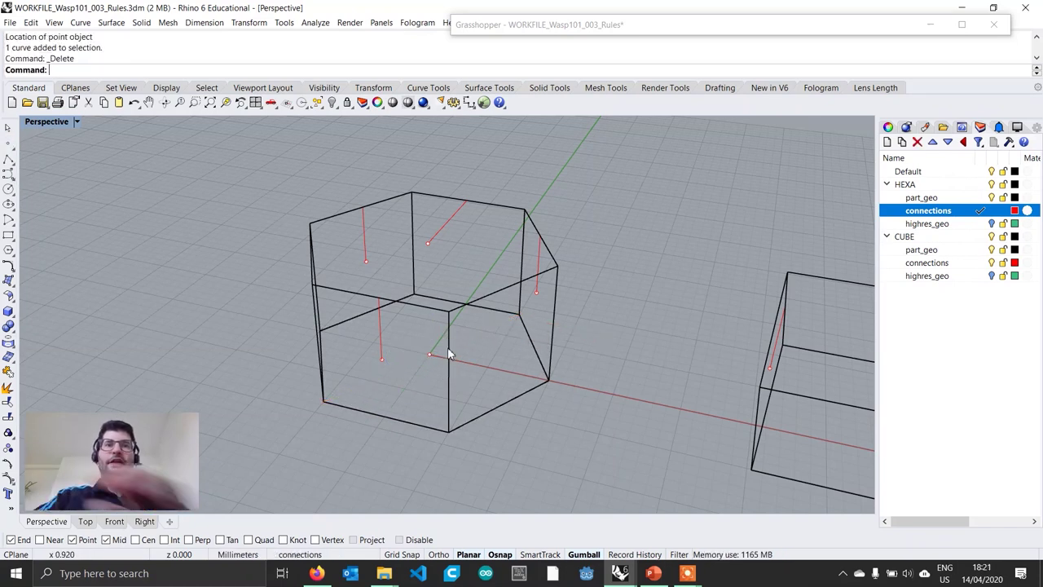
# - Draw a polyline from HEXA's bottom-face centre point to the midpoint of a bottom-face edge
pyautogui.click(8, 161)
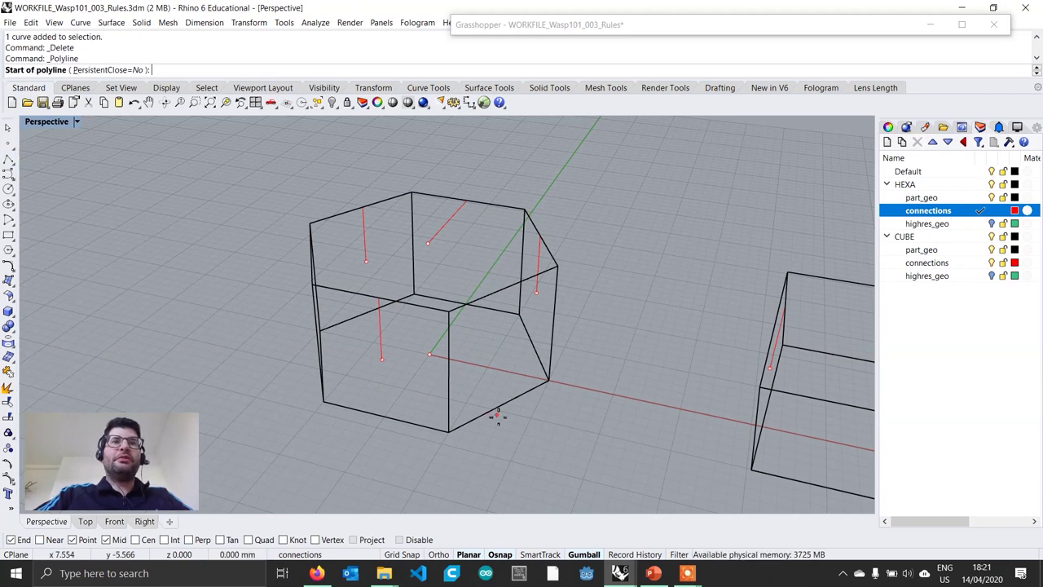
pyautogui.click(432, 356)
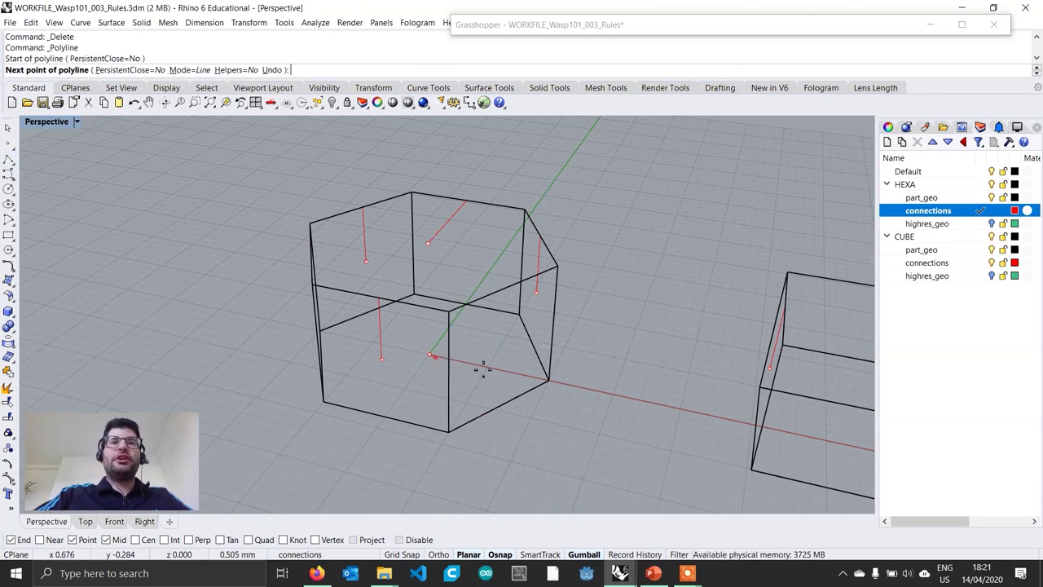
pyautogui.click(536, 346)
pyautogui.rightClick(614, 375)
pyautogui.moveTo(614, 375); pyautogui.dragTo(573, 372, button='right')
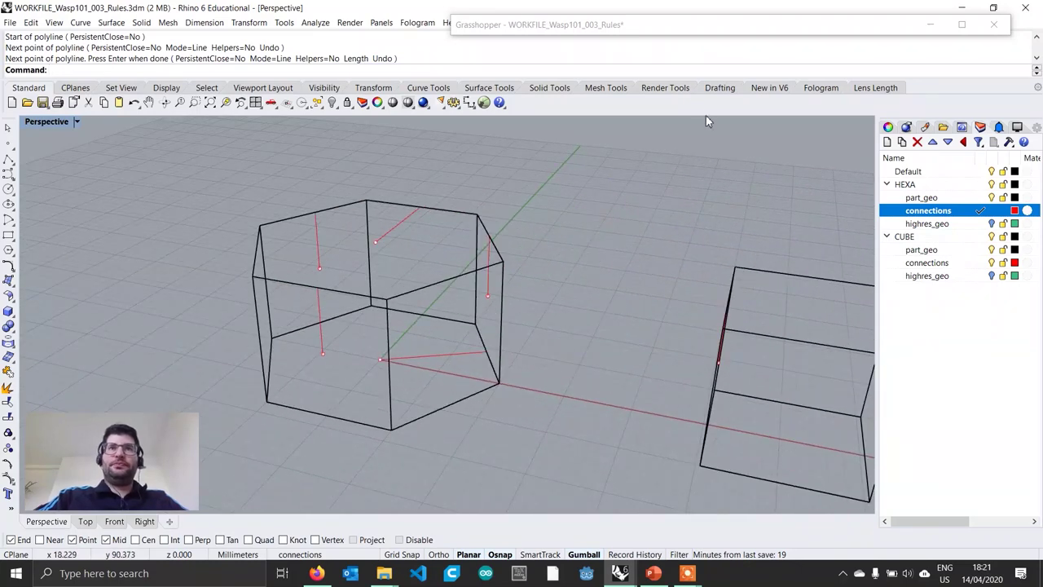
pyautogui.keyDown('shift'); pyautogui.moveTo(466, 255); pyautogui.dragTo(406, 265, button='right'); pyautogui.keyUp('shift')
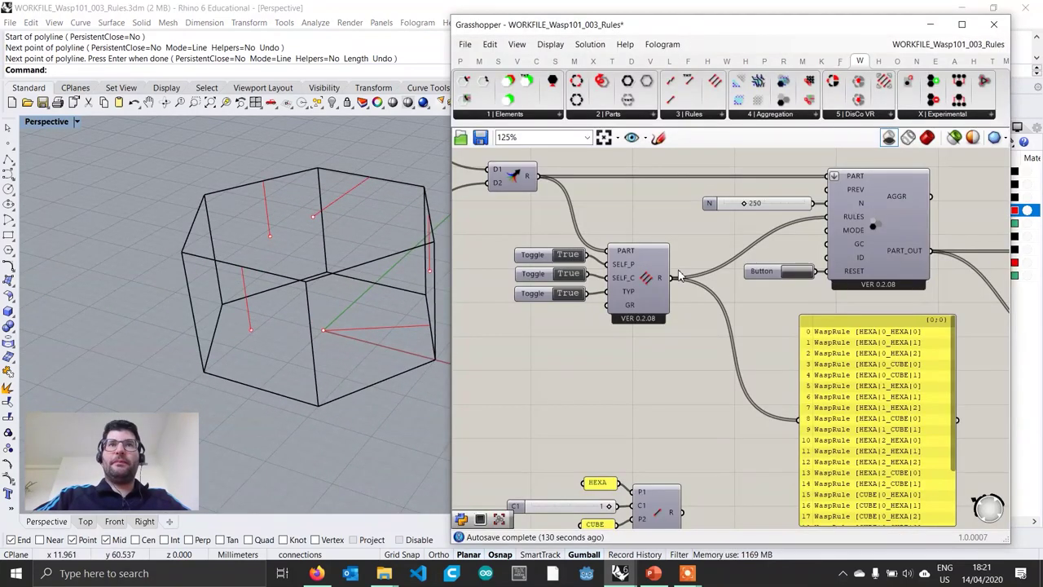
# - Return to Grasshopper and move the CUBE part definition further down the canvas to make room below HEXA
pyautogui.scroll(-3, 681, 274)
pyautogui.moveTo(681, 276); pyautogui.dragTo(916, 298, button='right')
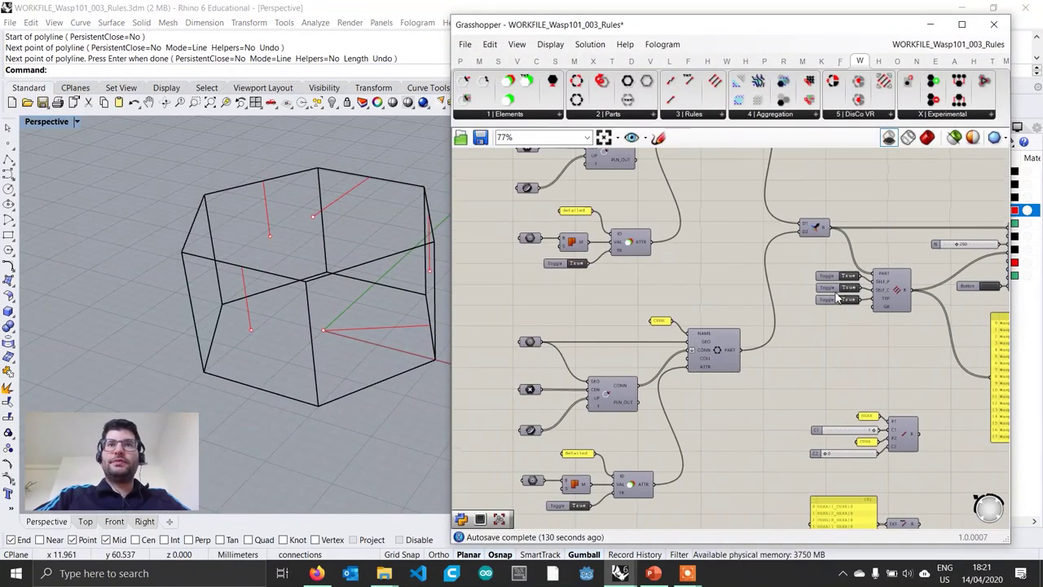
pyautogui.scroll(-1, 826, 288)
pyautogui.moveTo(712, 316); pyautogui.dragTo(674, 301, button='right')
pyautogui.scroll(1, 584, 261)
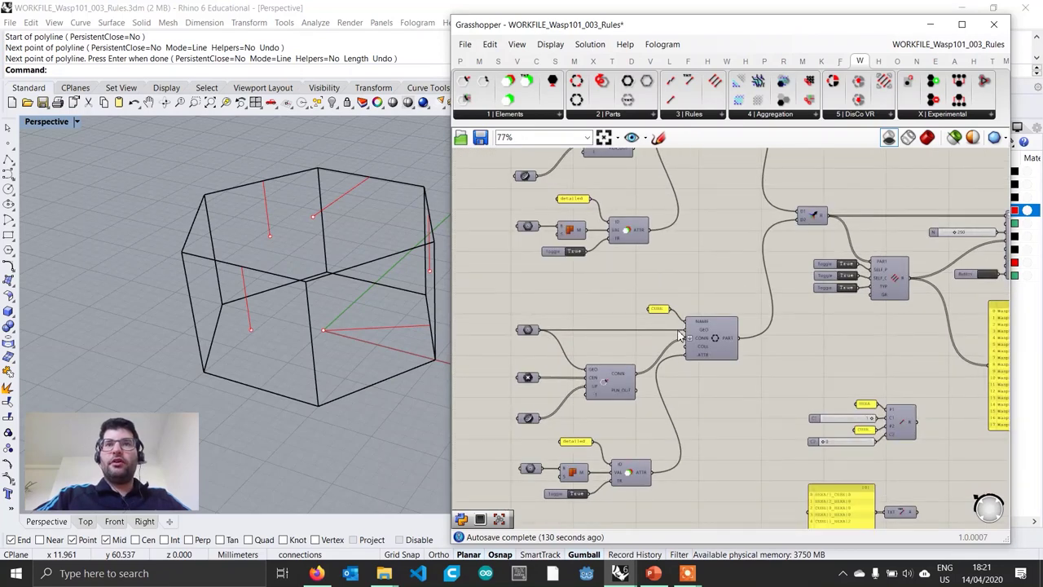
pyautogui.scroll(-3, 679, 335)
pyautogui.moveTo(733, 440); pyautogui.dragTo(573, 306)
pyautogui.scroll(1, 727, 372)
pyautogui.moveTo(706, 313); pyautogui.dragTo(703, 435)
# - Move HEXA's "detailed" attribute components down to free space beneath its connection component
pyautogui.moveTo(660, 298); pyautogui.dragTo(670, 413, button='right')
pyautogui.scroll(4, 610, 326)
pyautogui.moveTo(758, 380); pyautogui.dragTo(465, 253)
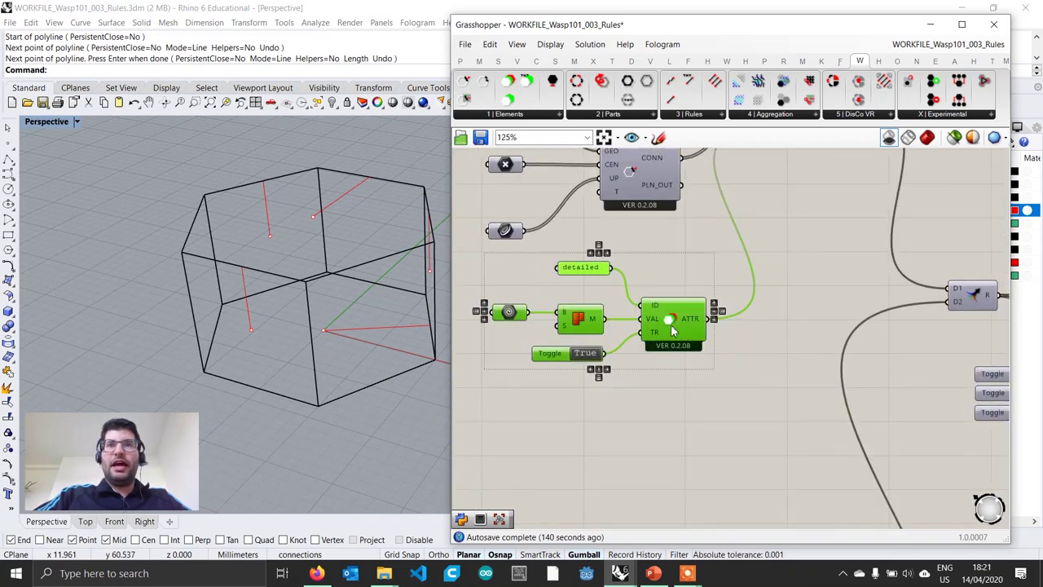
pyautogui.moveTo(671, 324); pyautogui.dragTo(680, 517)
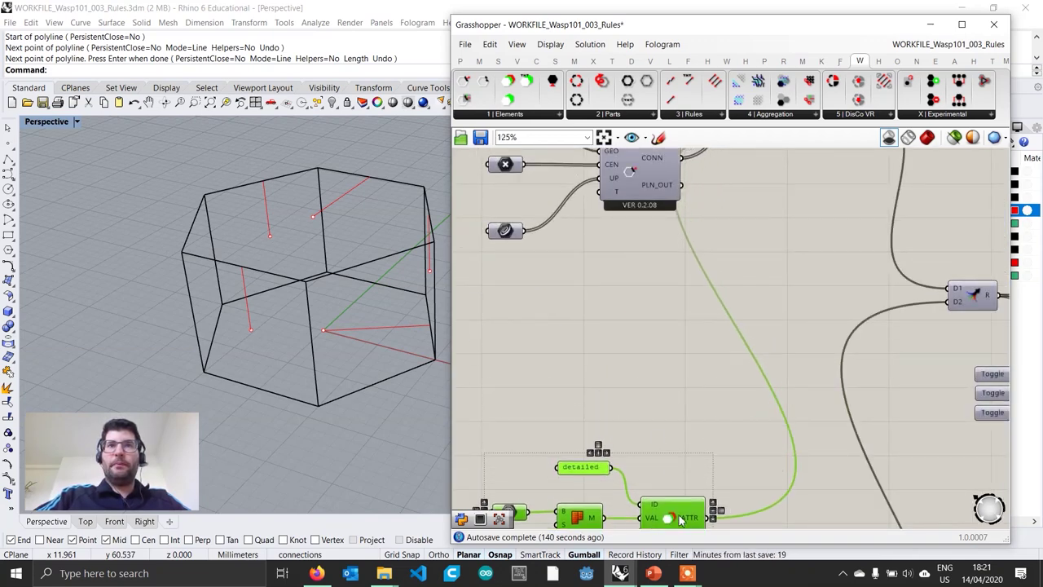
# - Reposition HEXA's existing curve parameter so it sits closely beneath the point parameter
pyautogui.moveTo(576, 250); pyautogui.dragTo(603, 351, button='right')
pyautogui.click(610, 350)
pyautogui.moveTo(533, 331); pyautogui.dragTo(530, 315)
pyautogui.moveTo(393, 299); pyautogui.dragTo(326, 272, button='right')
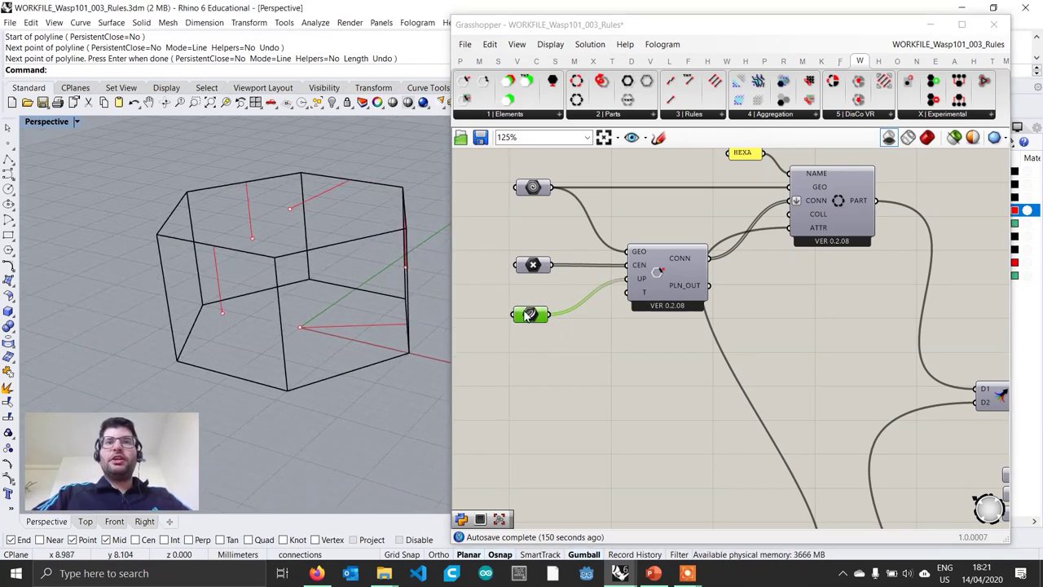
pyautogui.moveTo(528, 316); pyautogui.dragTo(547, 318)
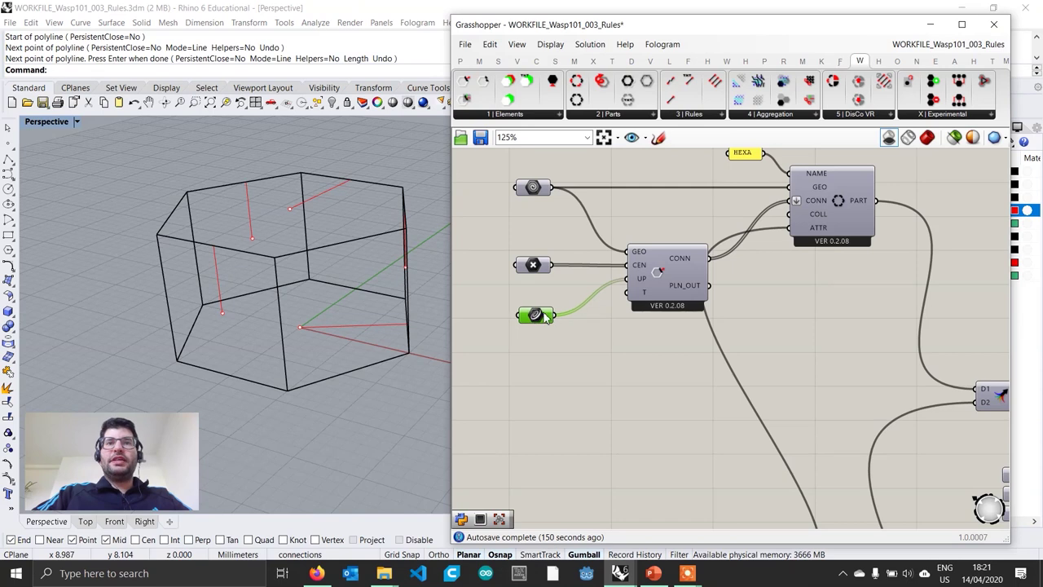
# - Add a Point parameter below HEXA's existing inputs and reference the centre points of the top and bottom faces as multiple points
pyautogui.doubleClick(545, 392)
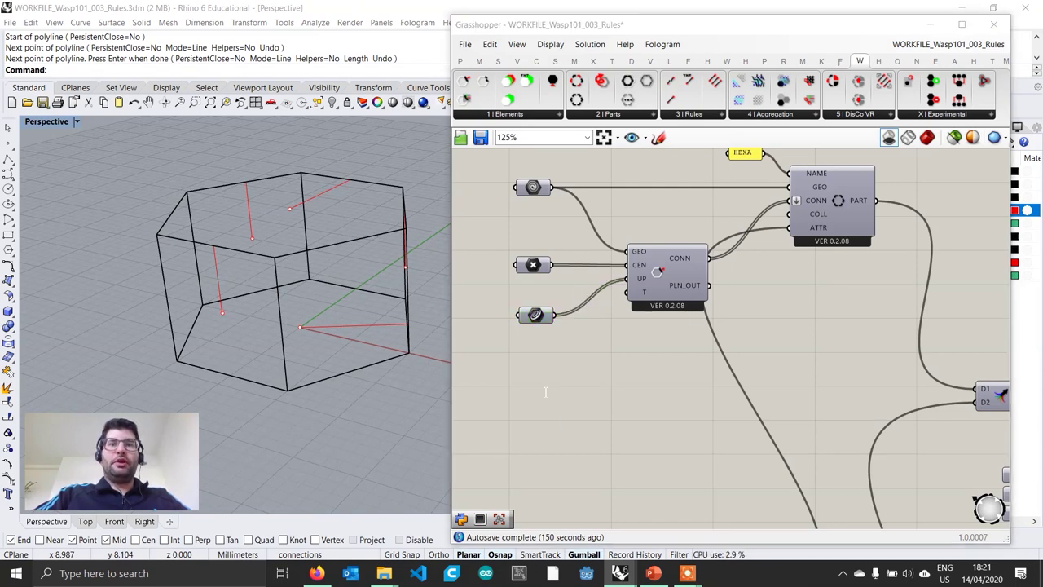
pyautogui.write('point')
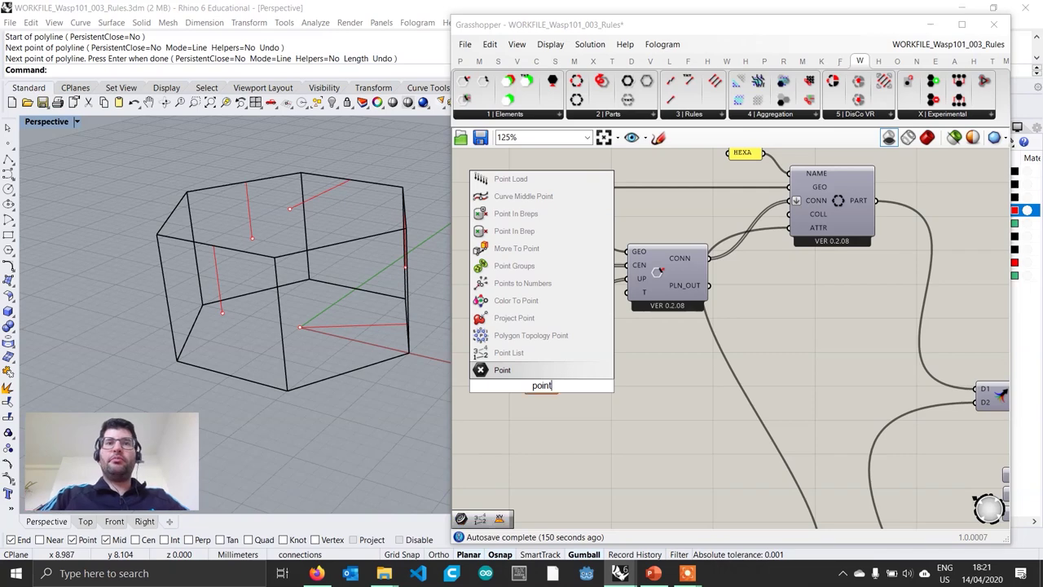
pyautogui.press('Return')
pyautogui.click(545, 386)
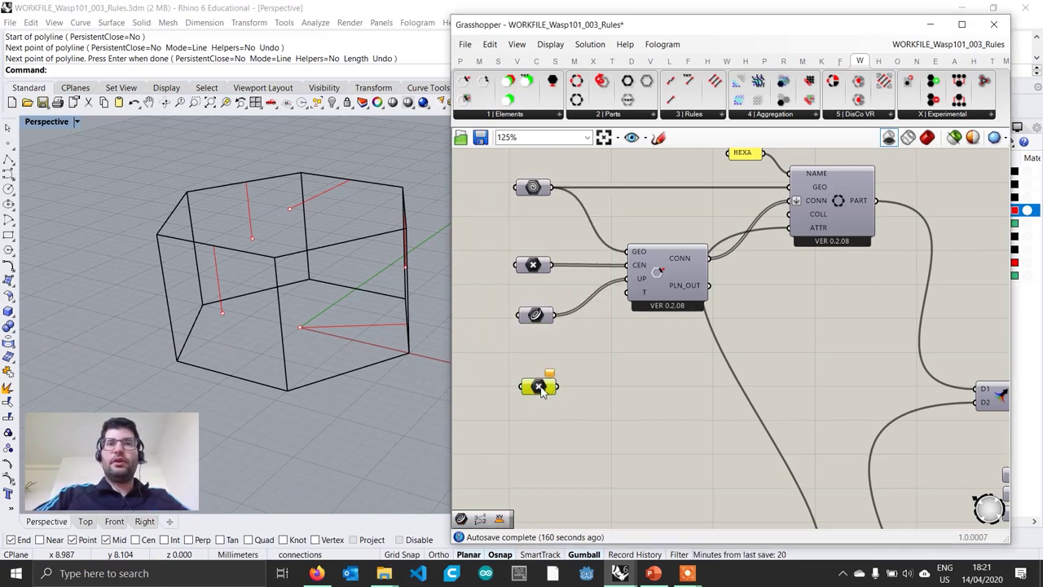
pyautogui.rightClick(545, 386)
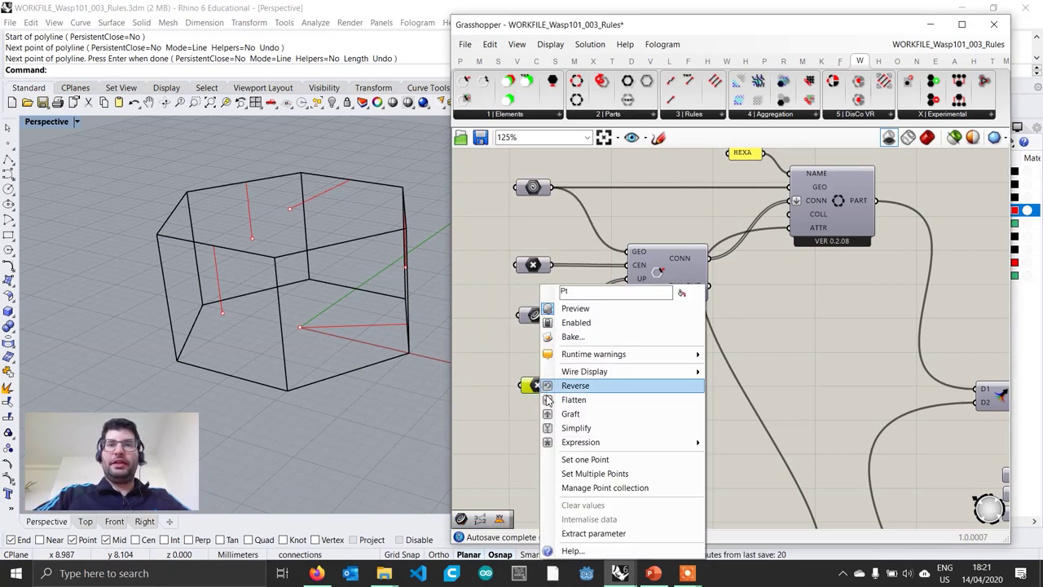
pyautogui.click(613, 474)
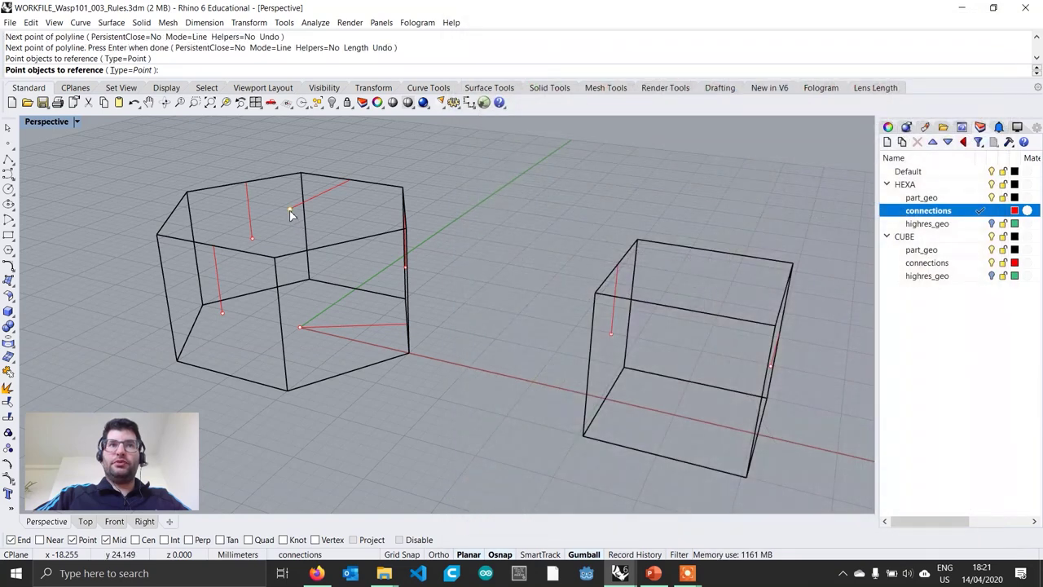
pyautogui.click(289, 210)
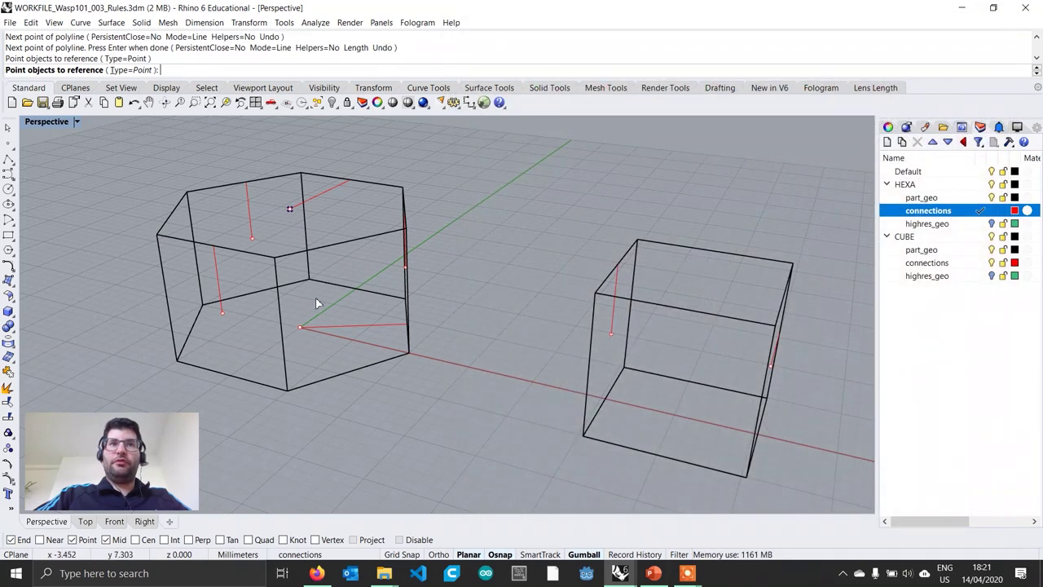
pyautogui.click(300, 328)
pyautogui.press('Return')
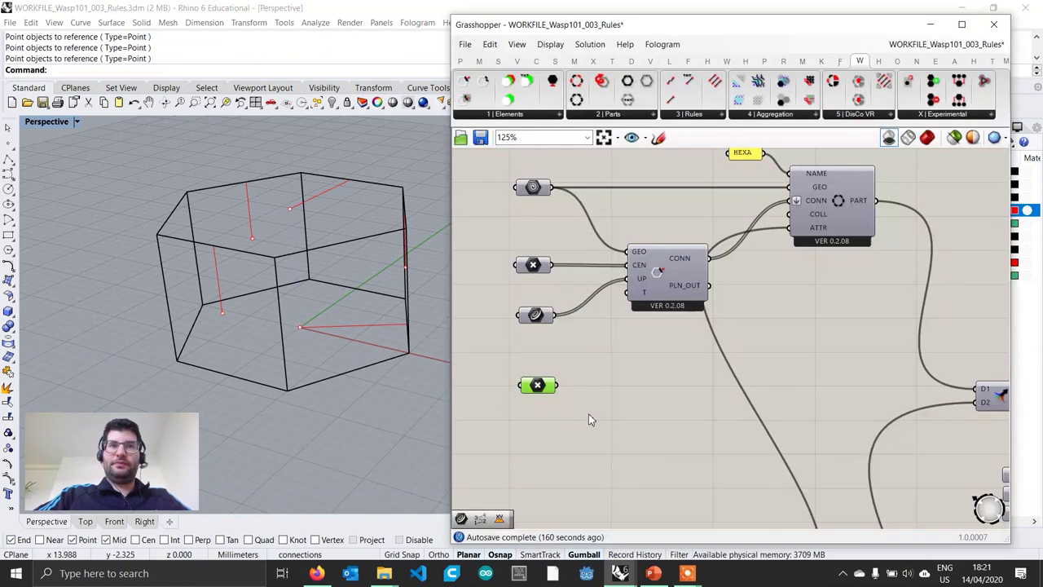
# - Add a Curve parameter under the new Point parameter and reference the direction lines on HEXA's top and bottom faces
pyautogui.doubleClick(544, 445)
pyautogui.write('curve')
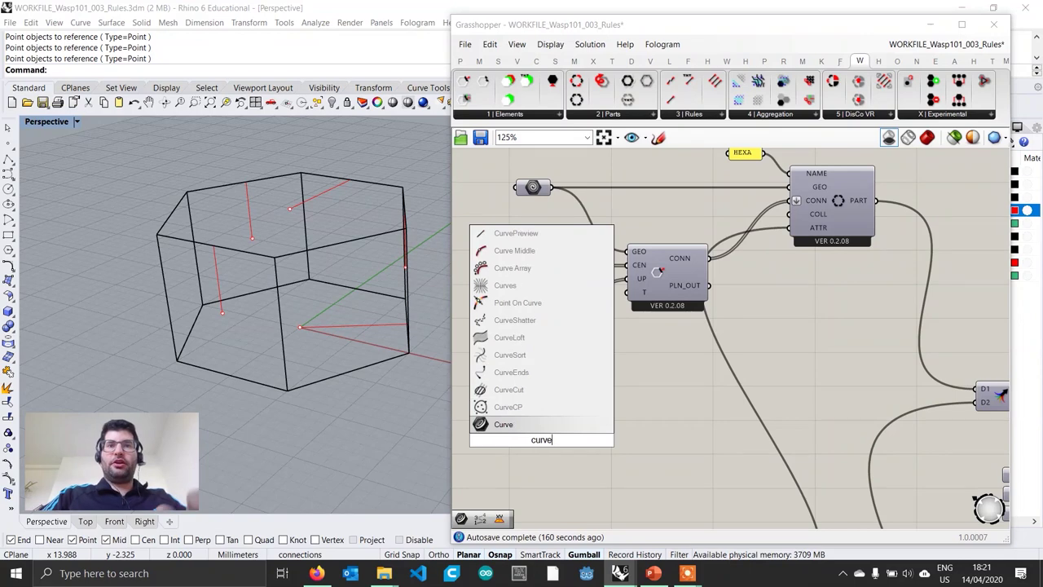
pyautogui.press('Return')
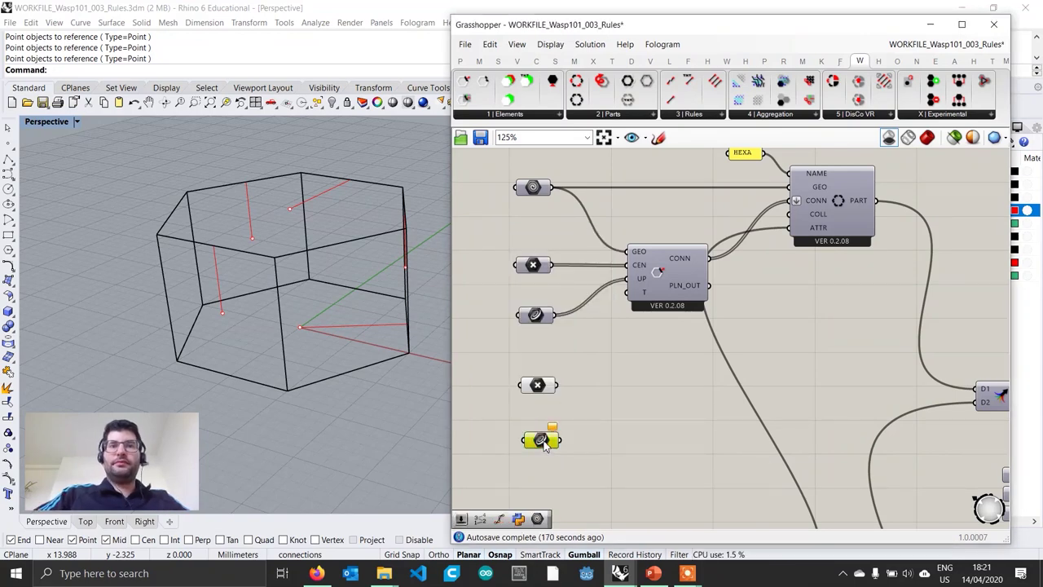
pyautogui.rightClick(539, 439)
pyautogui.click(596, 474)
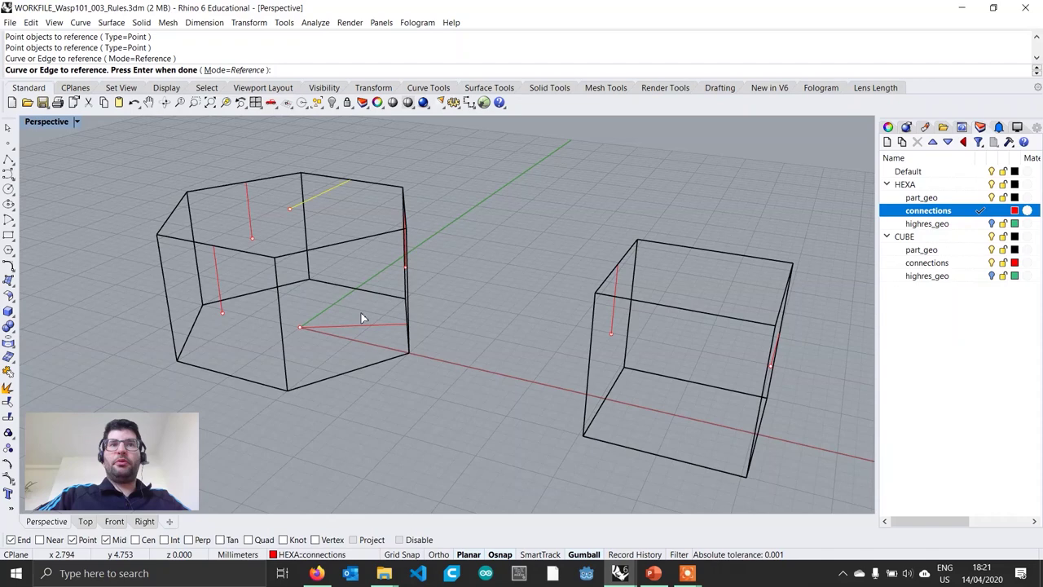
pyautogui.click(365, 325)
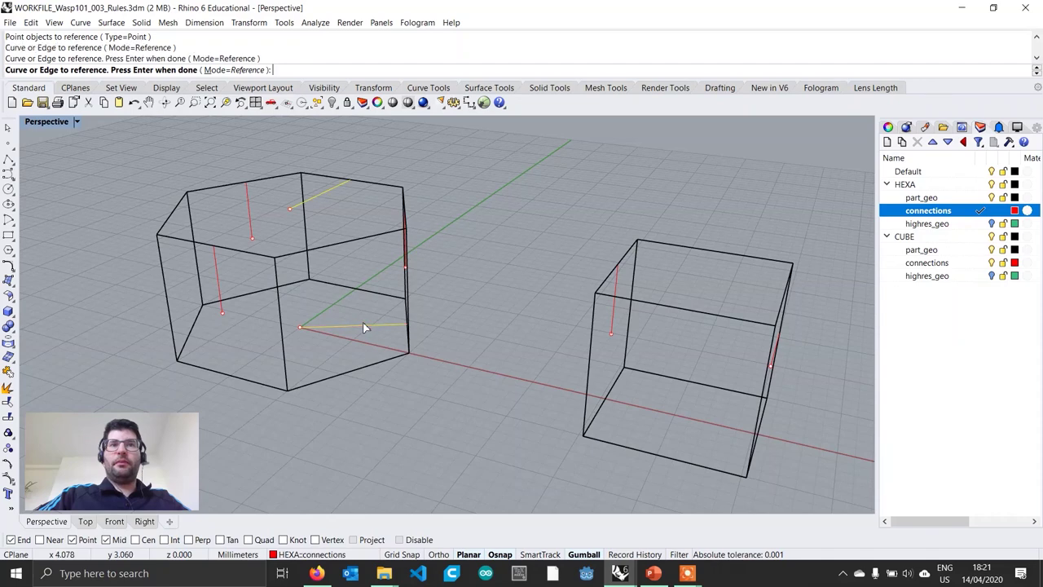
pyautogui.press('Return')
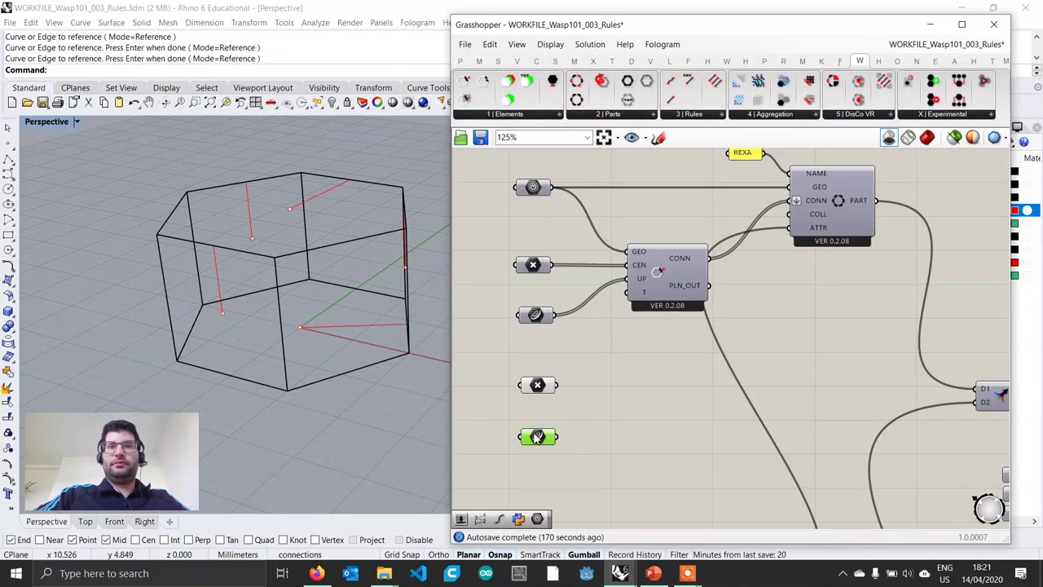
pyautogui.moveTo(535, 437); pyautogui.dragTo(535, 441)
pyautogui.click(589, 430)
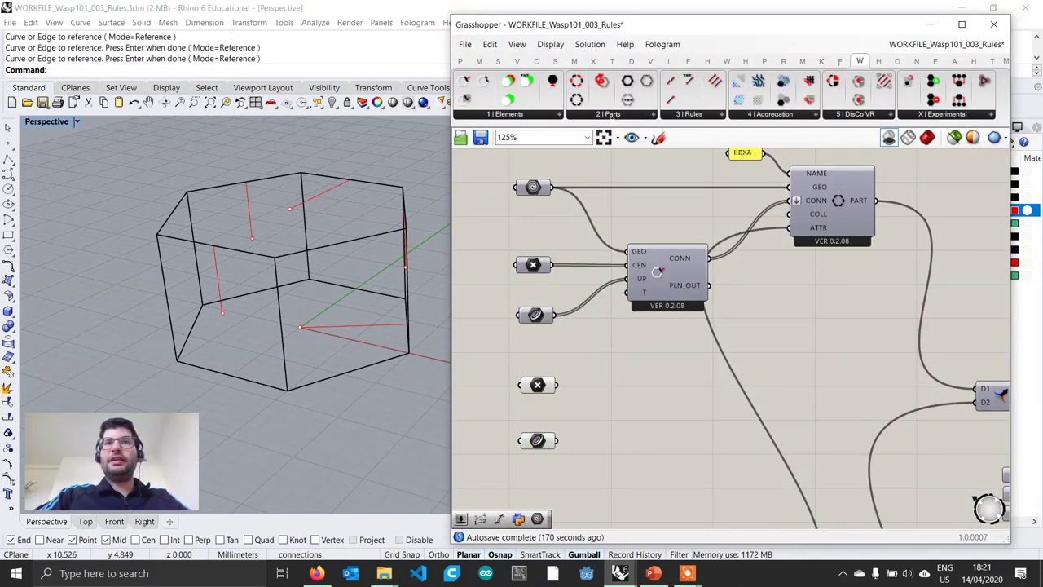
# - Add a Wasp_Connection From Direction component, wire HEXA's geometry, new points and curves into GEO, CEN and UP, and connect CONN to the HEXA part
pyautogui.click(511, 118)
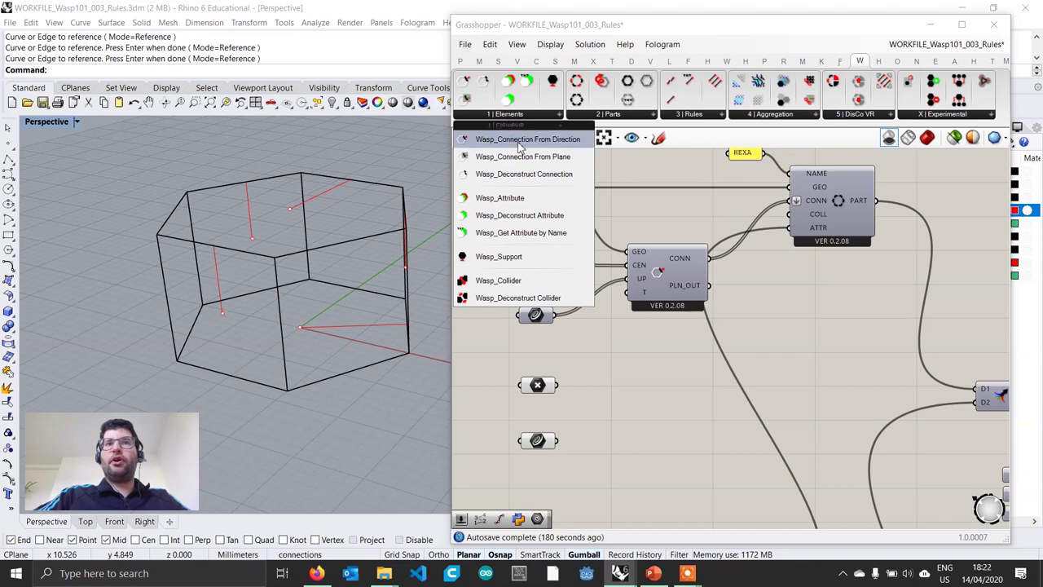
pyautogui.moveTo(505, 133); pyautogui.dragTo(667, 422)
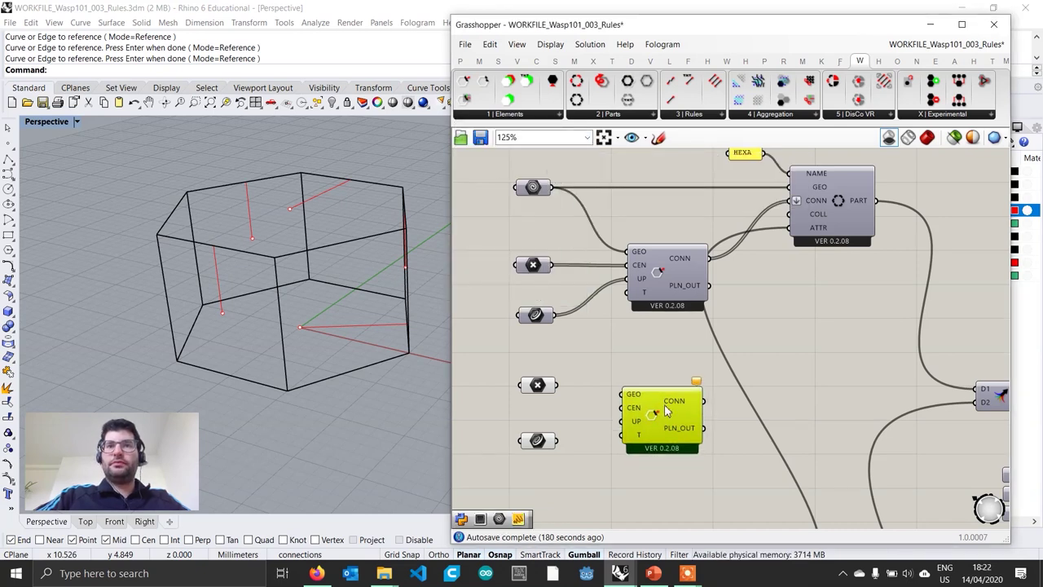
pyautogui.moveTo(551, 187); pyautogui.dragTo(623, 395)
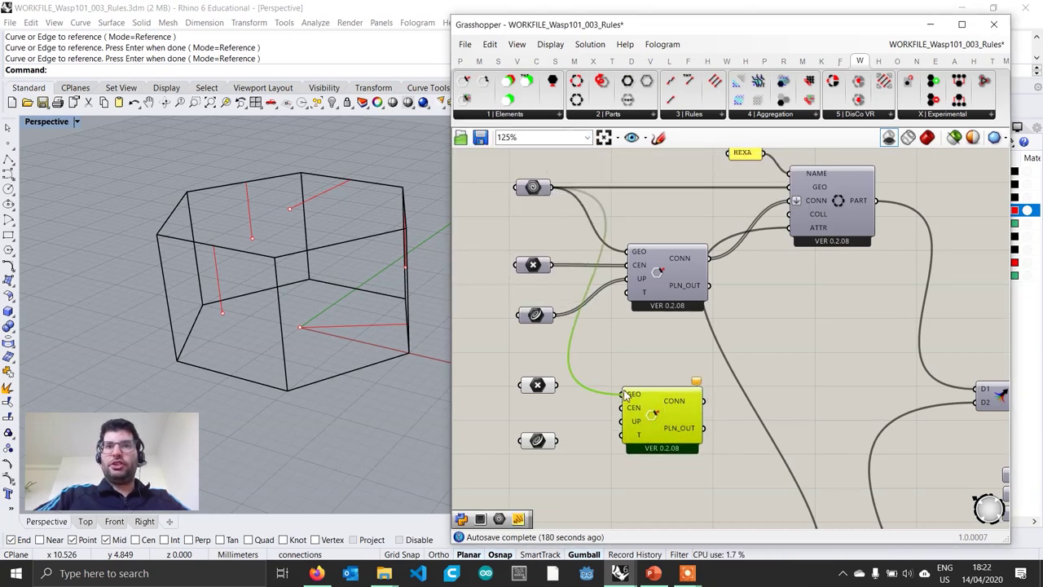
pyautogui.moveTo(557, 385); pyautogui.dragTo(623, 407)
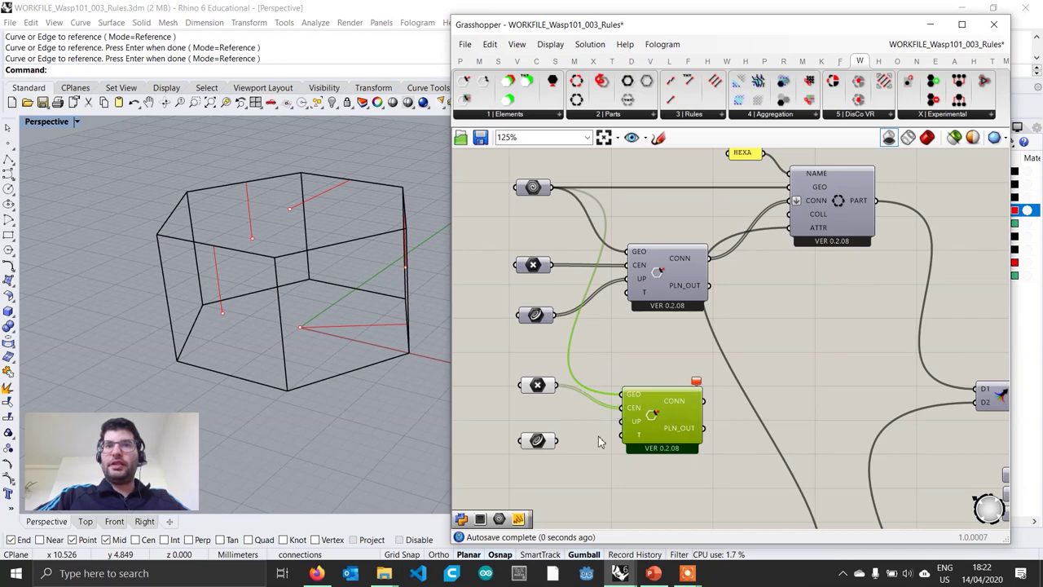
pyautogui.moveTo(557, 440); pyautogui.dragTo(791, 213)
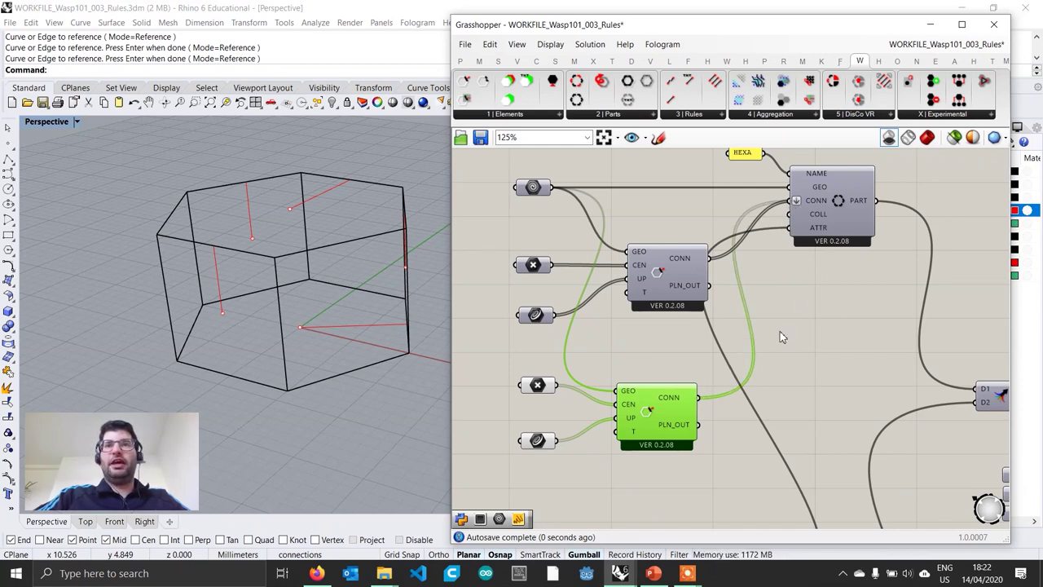
# - Turn off the preview of HEXA's new point, curve and connection components for the top and bottom faces
pyautogui.moveTo(866, 476); pyautogui.dragTo(388, 354)
pyautogui.rightClick(693, 346)
pyautogui.click(719, 366)
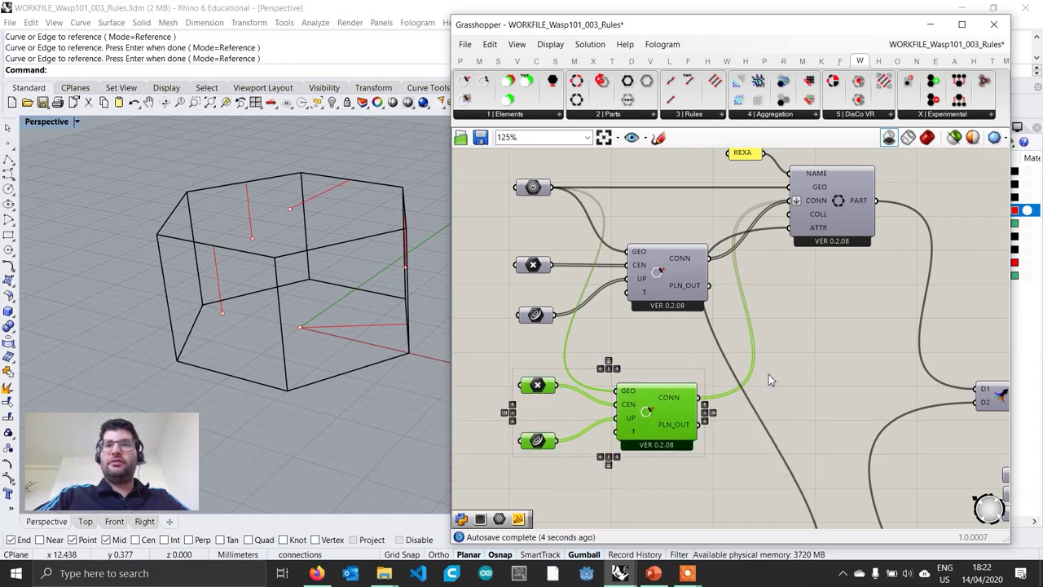
pyautogui.click(832, 395)
pyautogui.scroll(-2, 833, 395)
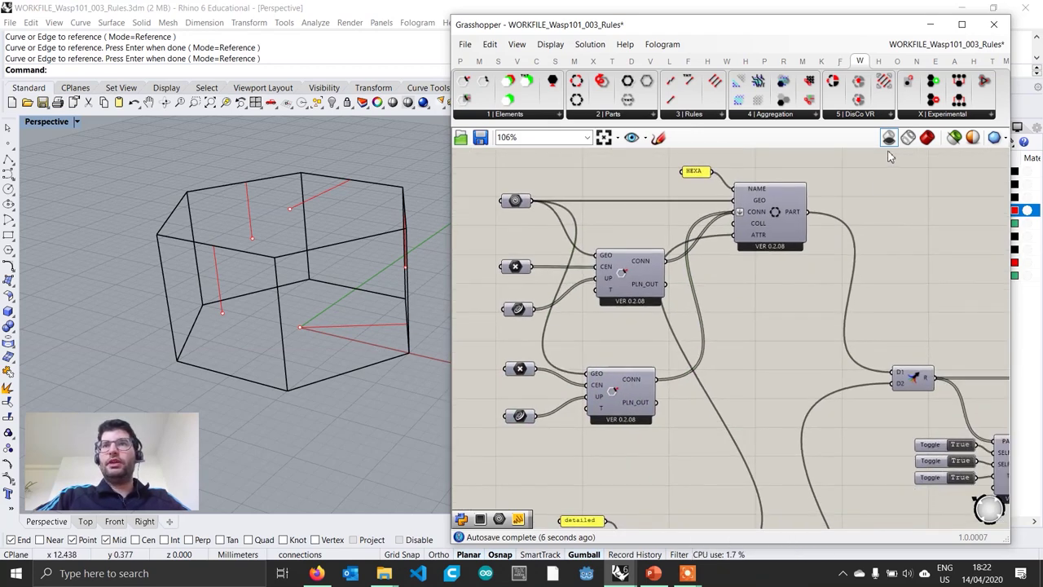
# - Switch the Grasshopper preview to shaded mode and bring the whole aggregation into view
pyautogui.click(927, 137)
pyautogui.scroll(-2, 254, 358)
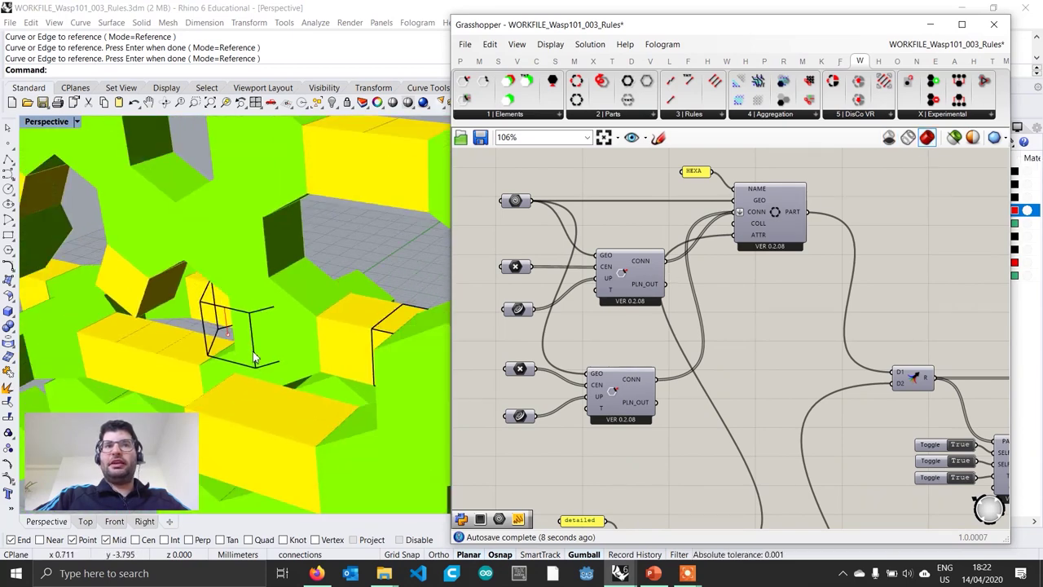
pyautogui.scroll(-3, 254, 359)
pyautogui.moveTo(255, 359); pyautogui.dragTo(235, 326, button='right')
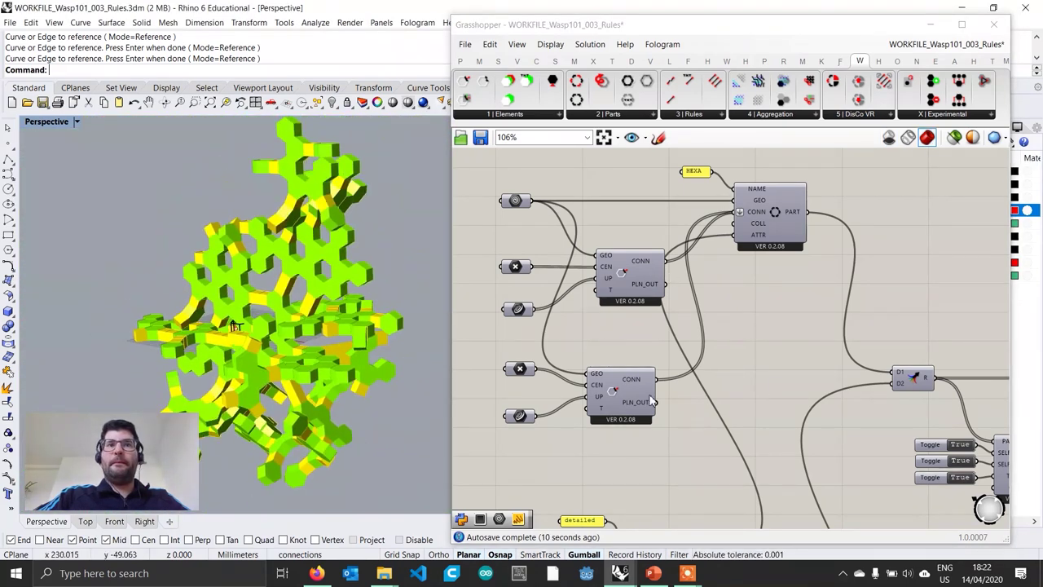
# - Reset the aggregation component so it recomputes 250 parts with HEXA's additional connections
pyautogui.scroll(-3, 651, 395)
pyautogui.moveTo(906, 431); pyautogui.dragTo(685, 380, button='right')
pyautogui.scroll(5, 714, 381)
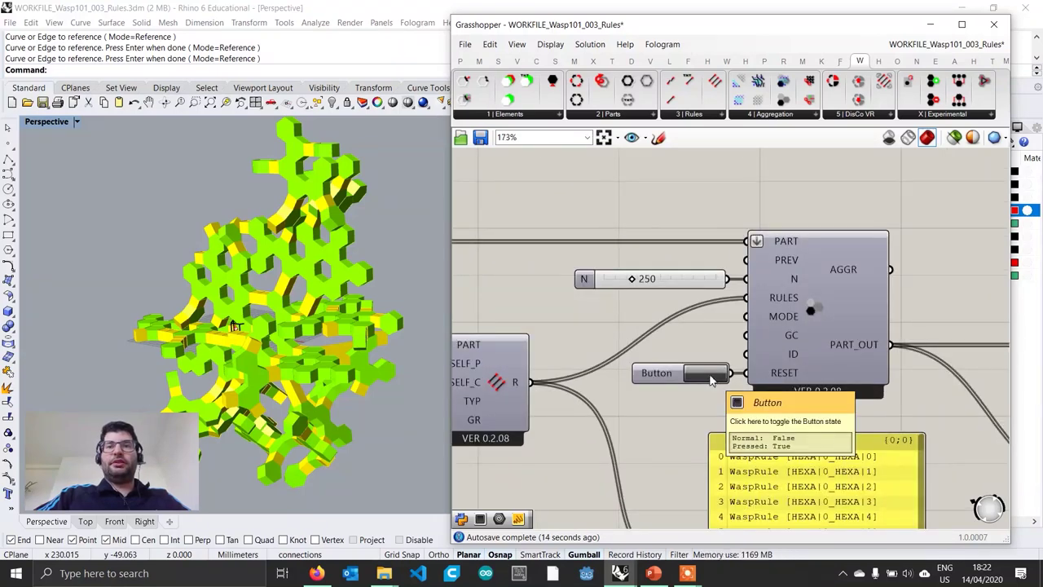
pyautogui.click(710, 376)
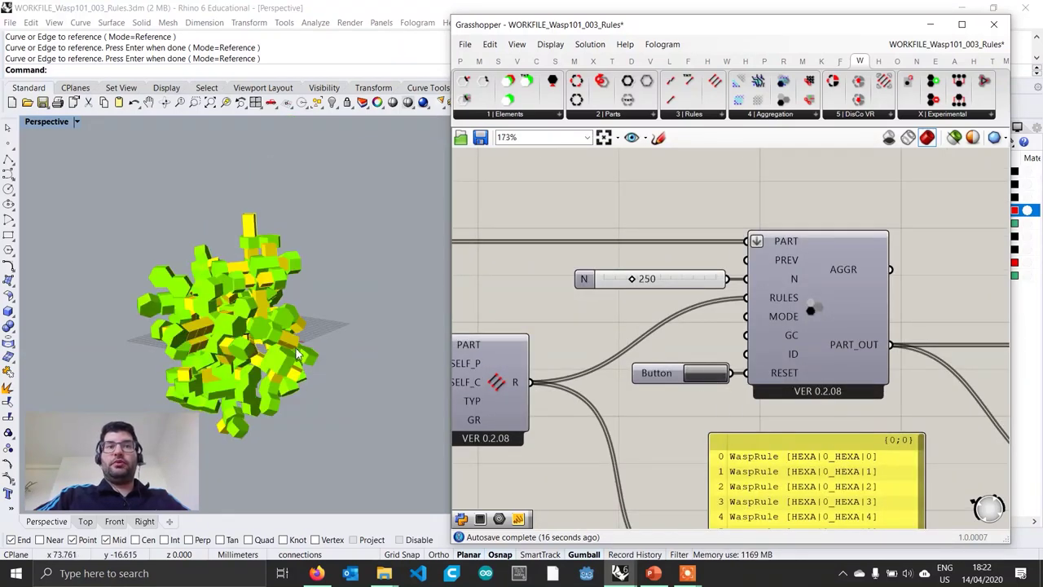
# - Examine the regenerated aggregation and the generated rule list for how HEXA and CUBE faces connect to each other
pyautogui.moveTo(310, 351); pyautogui.dragTo(373, 295, button='right')
pyautogui.scroll(2, 258, 295)
pyautogui.scroll(3, 326, 292)
pyautogui.moveTo(567, 386); pyautogui.dragTo(736, 341, button='right')
pyautogui.scroll(-1, 737, 340)
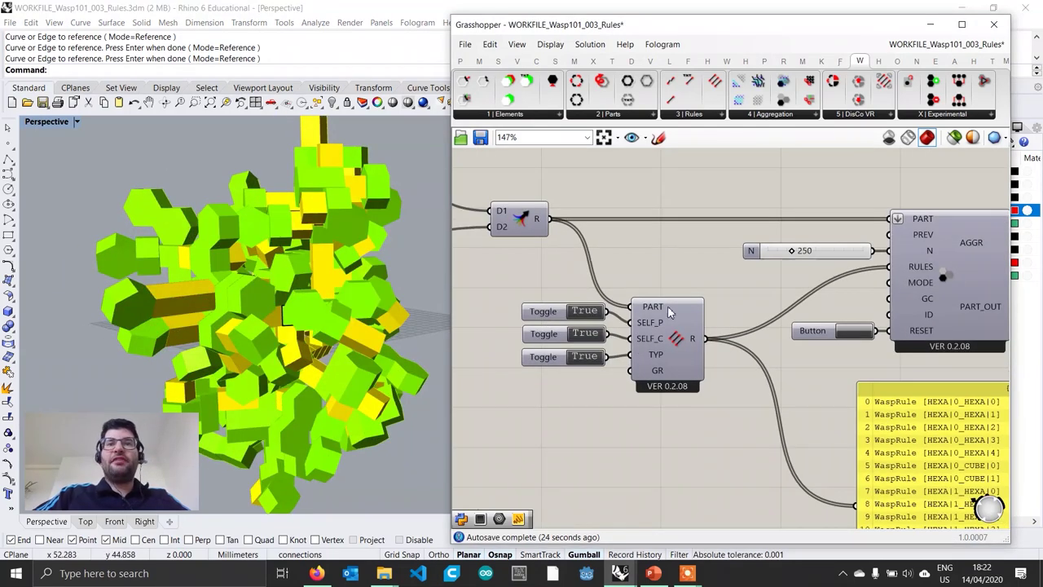
pyautogui.moveTo(925, 487); pyautogui.dragTo(807, 410, button='right')
pyautogui.moveTo(933, 336); pyautogui.dragTo(919, 306, button='right')
pyautogui.moveTo(915, 309)
pyautogui.mouseDown()
pyautogui.moveTo(911, 462)
pyautogui.moveTo(901, 311)
pyautogui.mouseUp()
pyautogui.moveTo(265, 310); pyautogui.dragTo(322, 340, button='right')
pyautogui.scroll(3, 342, 272)
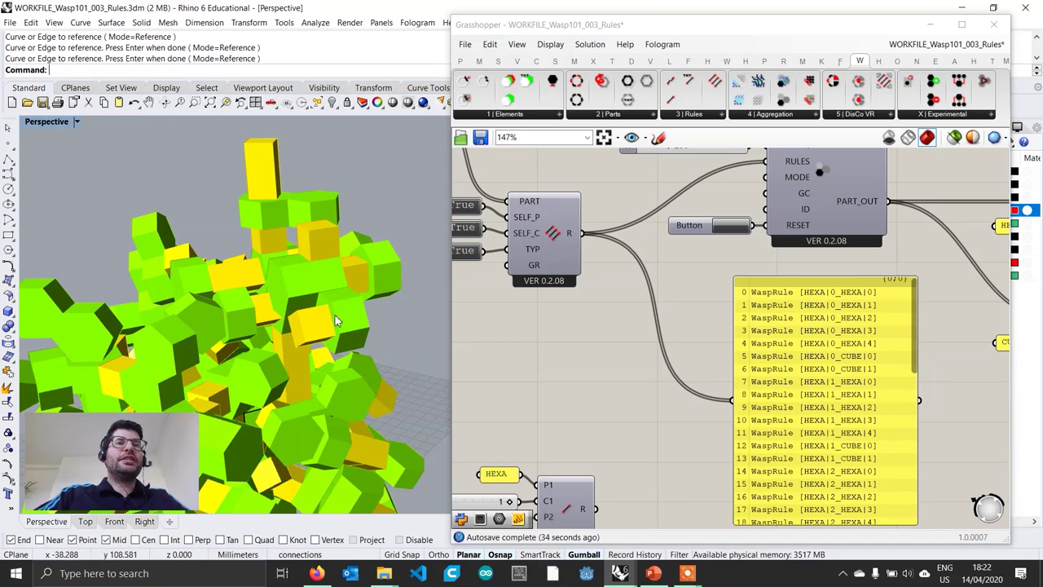
pyautogui.scroll(-6, 339, 331)
pyautogui.keyDown('shift'); pyautogui.moveTo(349, 331); pyautogui.dragTo(366, 287, button='right'); pyautogui.keyUp('shift')
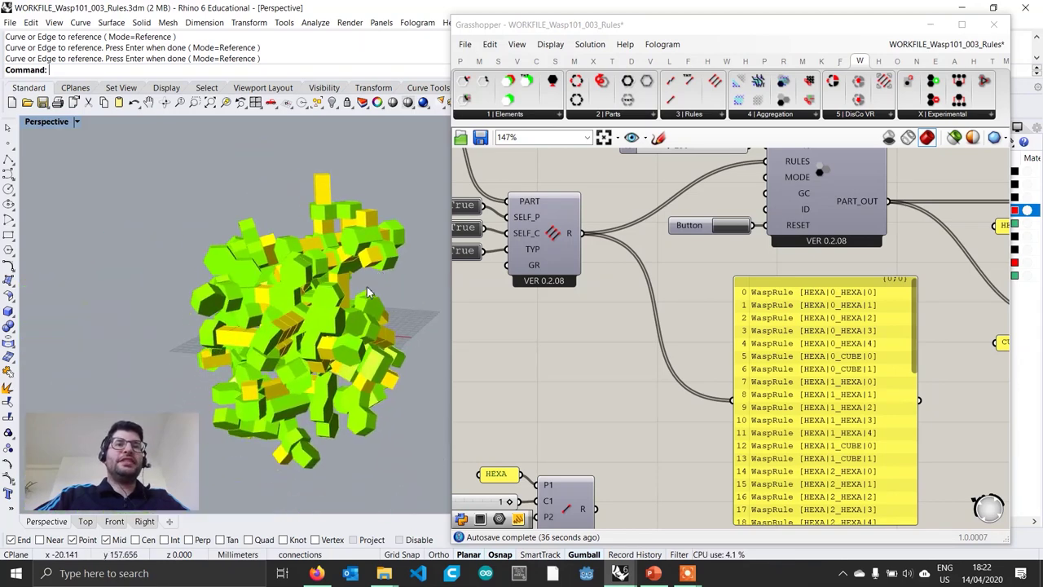
pyautogui.scroll(3, 329, 364)
pyautogui.scroll(3, 269, 342)
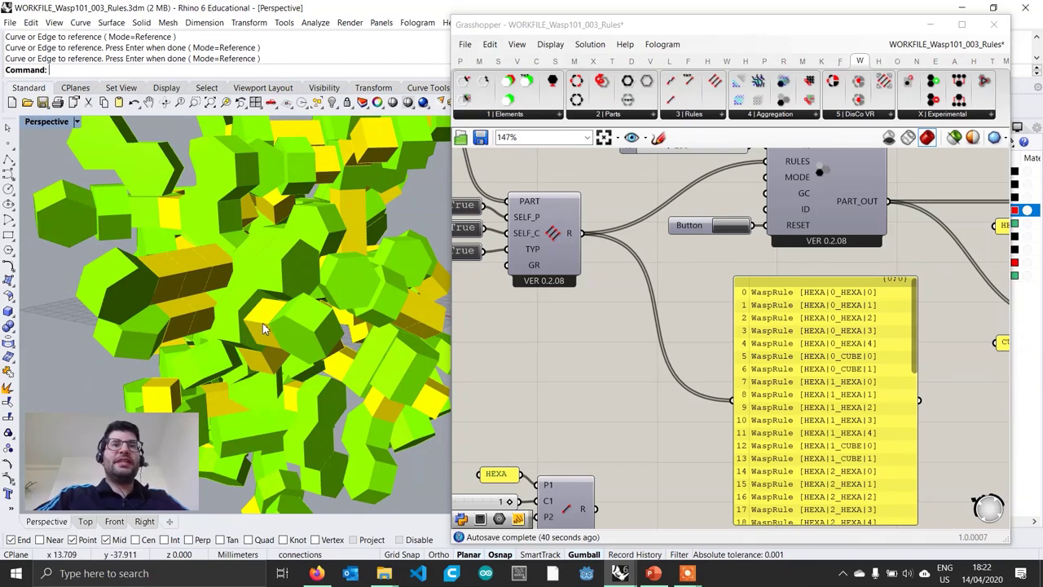
pyautogui.scroll(-3, 260, 327)
pyautogui.moveTo(296, 268); pyautogui.dragTo(336, 286, button='right')
pyautogui.scroll(5, 337, 318)
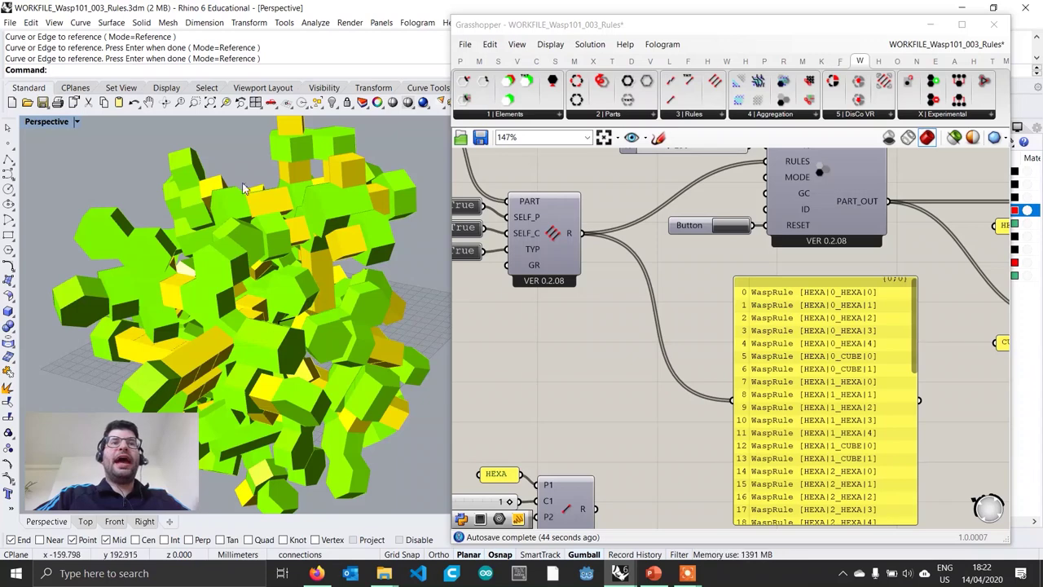
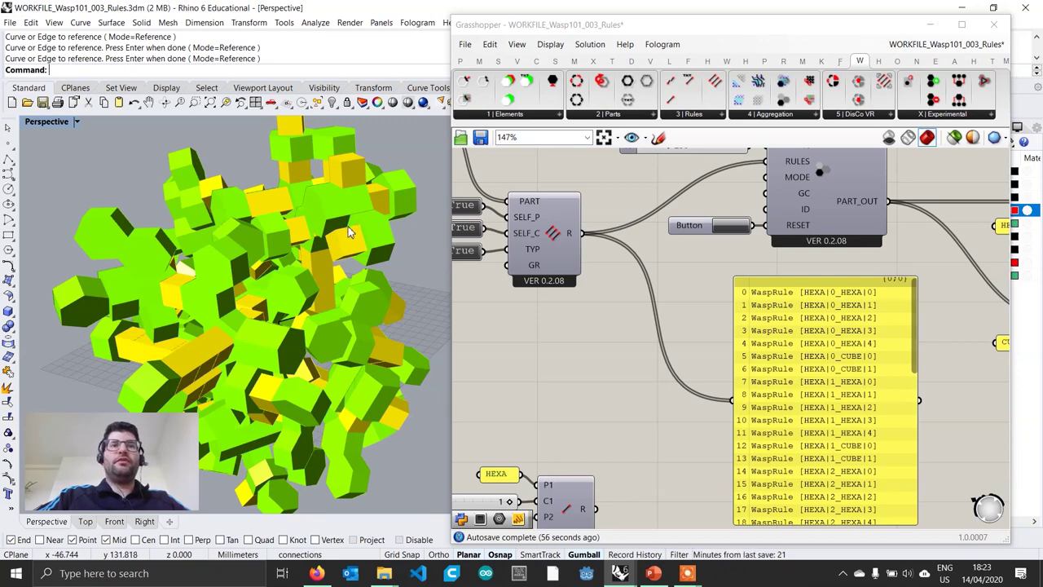
# - Tidy HEXA's two connection groups by moving each curve parameter closer to its point parameter and nudging the upper connection component
pyautogui.scroll(-5, 564, 335)
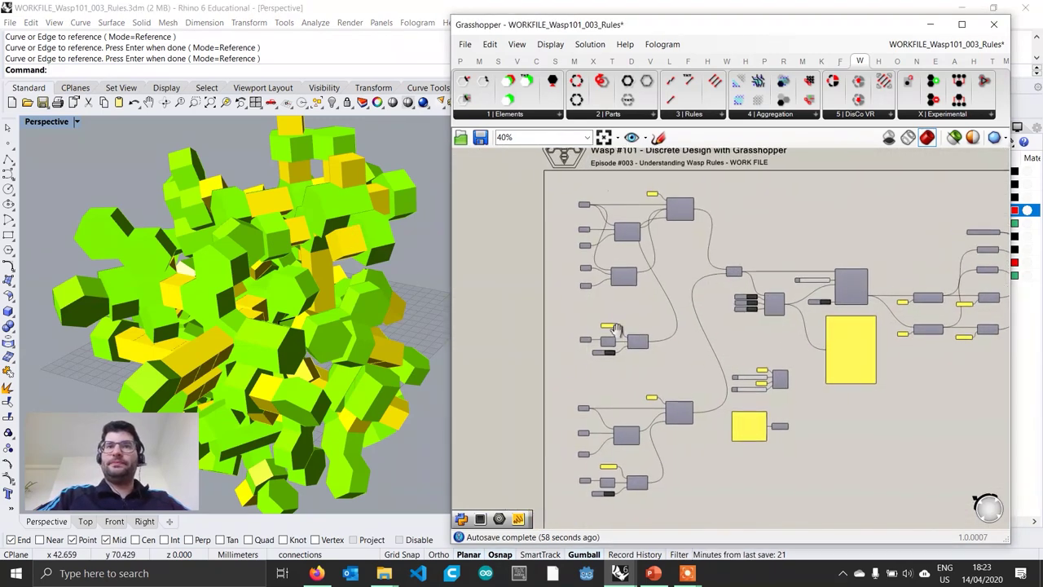
pyautogui.moveTo(616, 257); pyautogui.dragTo(678, 346, button='right')
pyautogui.scroll(4, 589, 296)
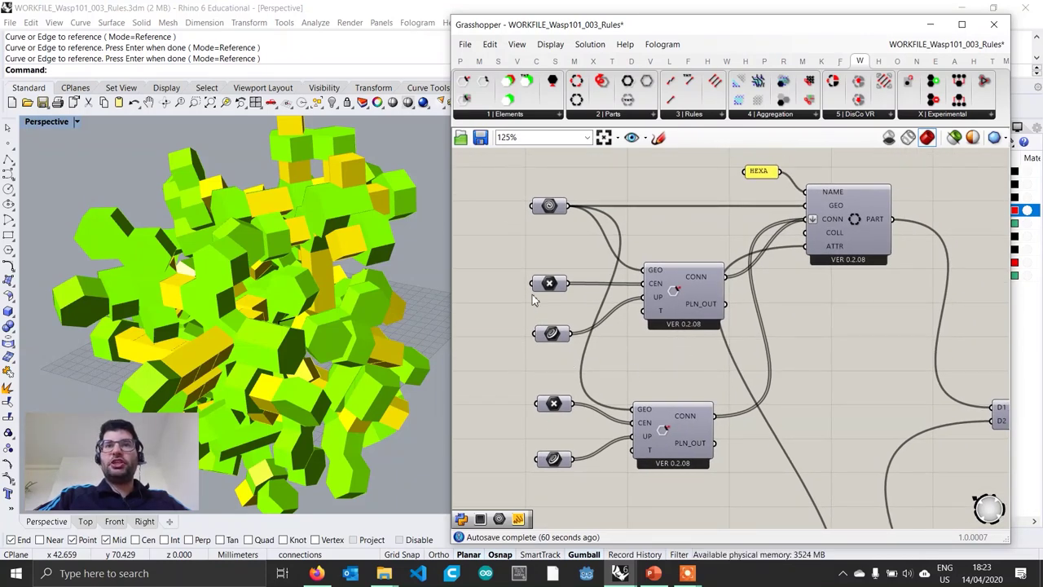
pyautogui.moveTo(548, 285); pyautogui.dragTo(549, 281)
pyautogui.moveTo(551, 335); pyautogui.dragTo(545, 319)
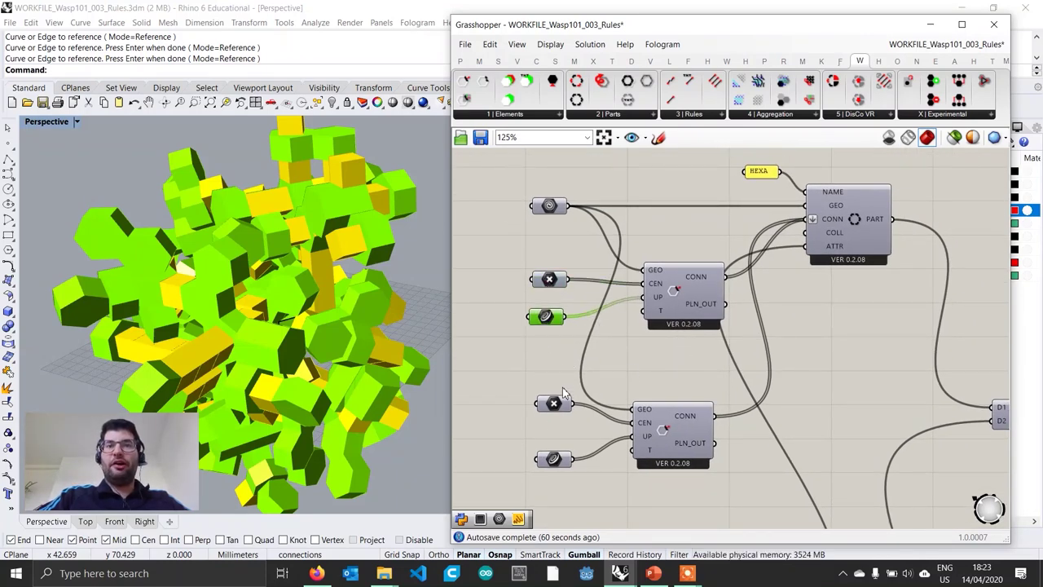
pyautogui.moveTo(558, 408); pyautogui.dragTo(551, 414)
pyautogui.moveTo(564, 451); pyautogui.dragTo(560, 438)
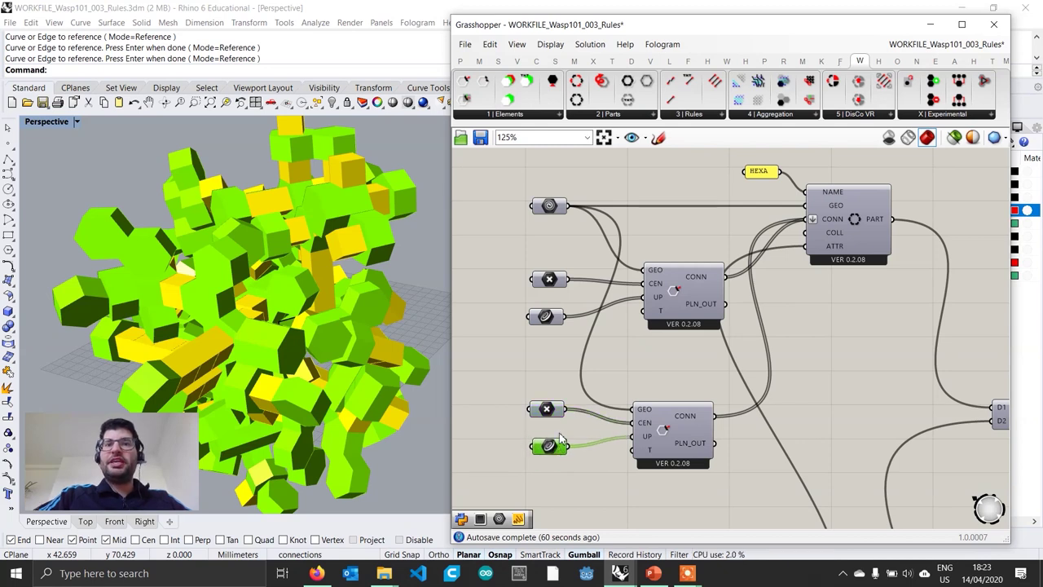
pyautogui.moveTo(661, 316)
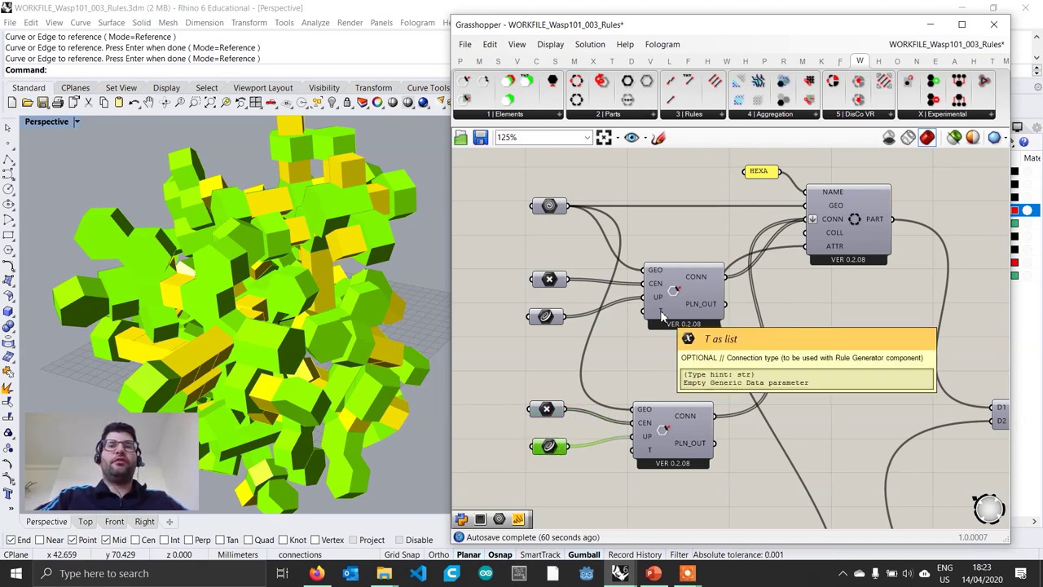
pyautogui.click(554, 313)
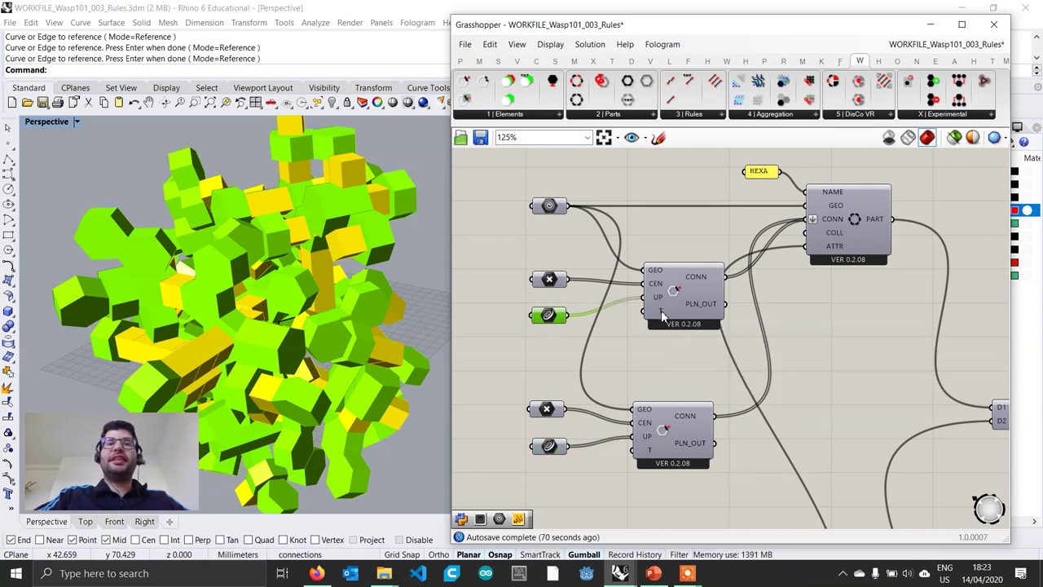
pyautogui.moveTo(662, 316)
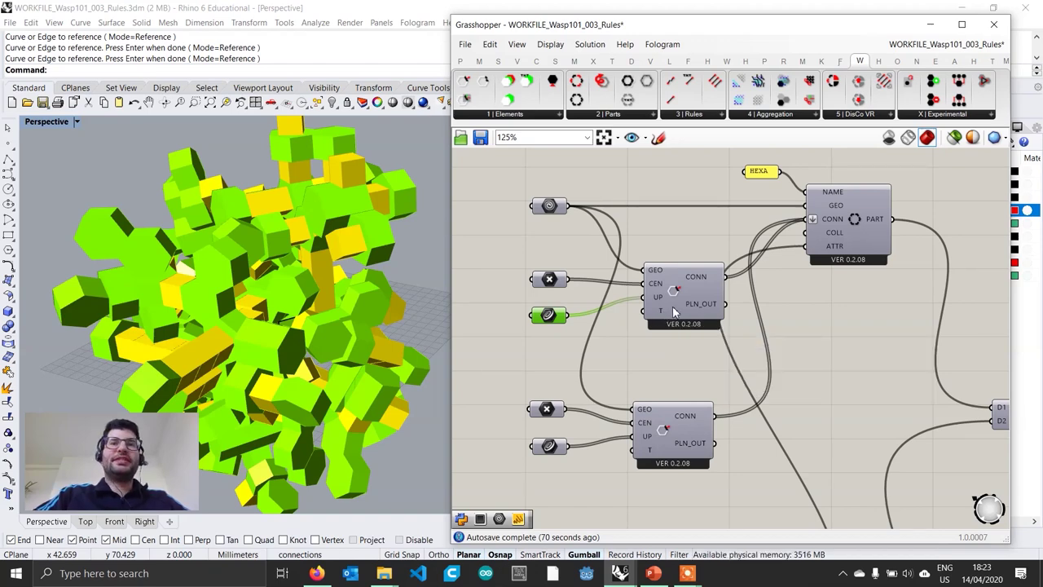
pyautogui.moveTo(675, 311); pyautogui.dragTo(675, 307)
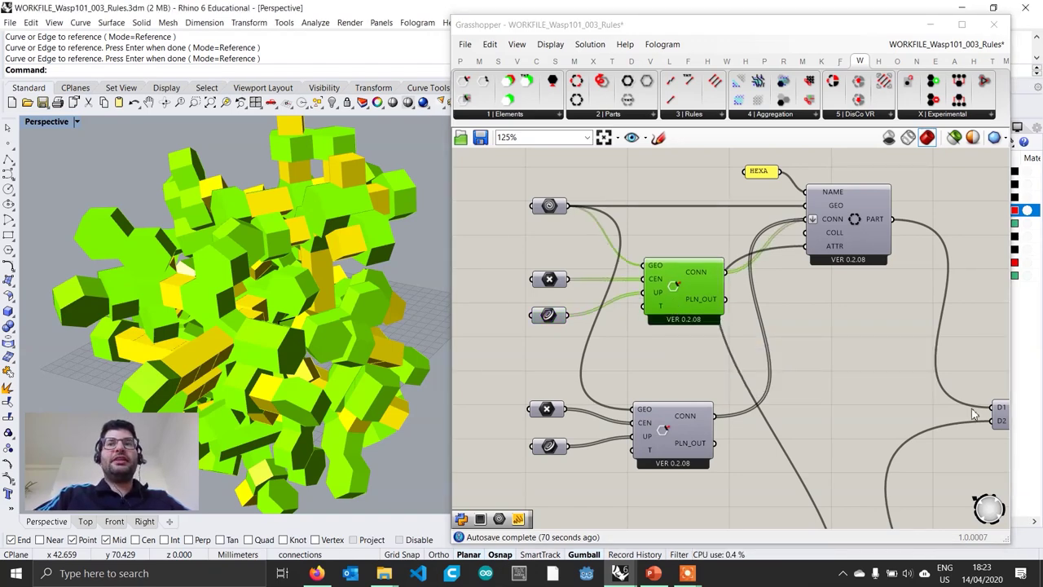
# - Add a panel reading SQUARE beneath HEXA's upper curve parameter and wire it to the T input of the side-face connection component
pyautogui.moveTo(939, 400); pyautogui.dragTo(817, 365, button='right')
pyautogui.scroll(-1, 817, 366)
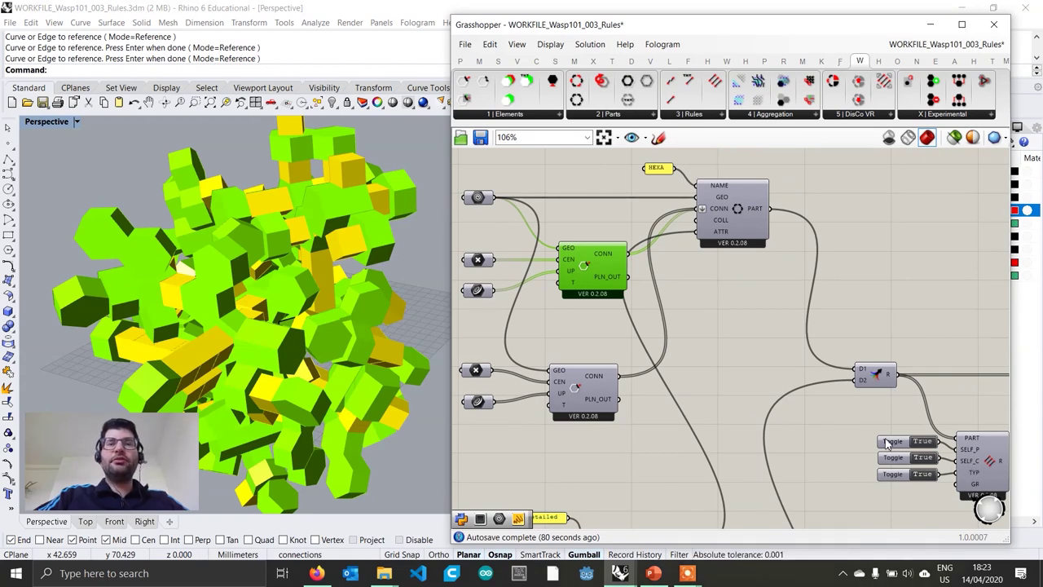
pyautogui.moveTo(656, 344); pyautogui.dragTo(692, 343, button='right')
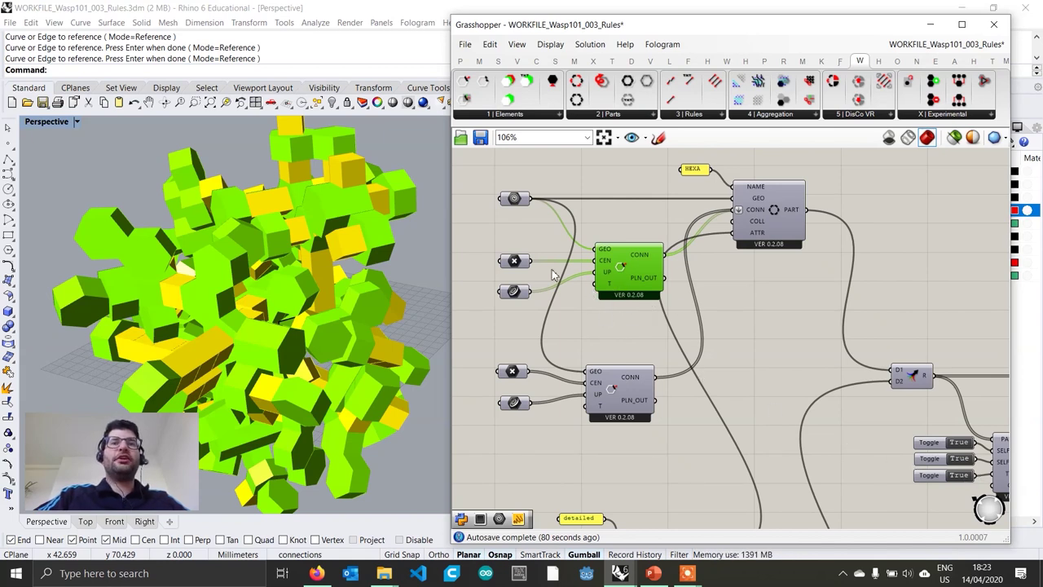
pyautogui.click(515, 293)
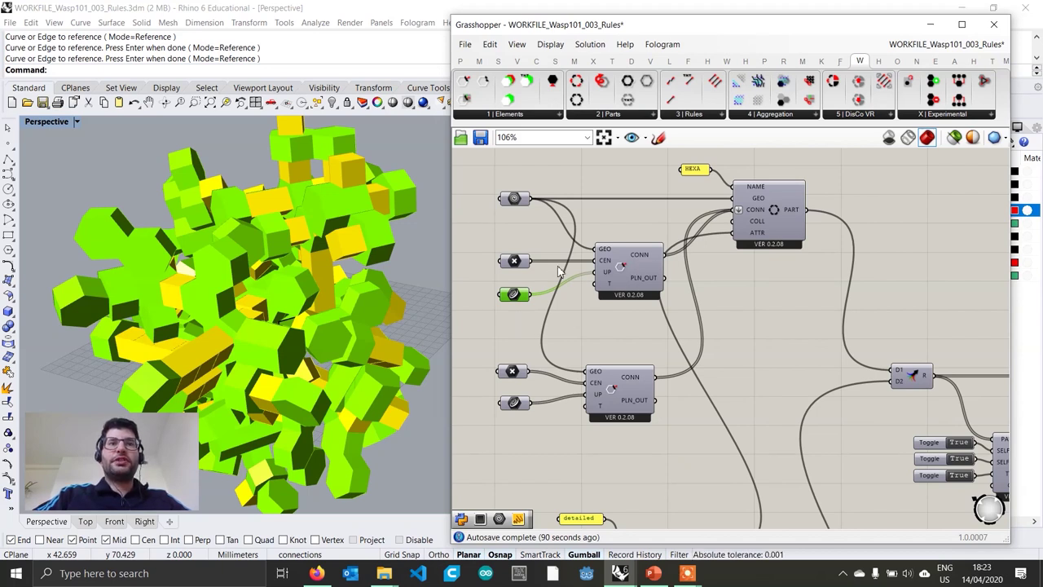
pyautogui.doubleClick(512, 320)
pyautogui.write('Panel')
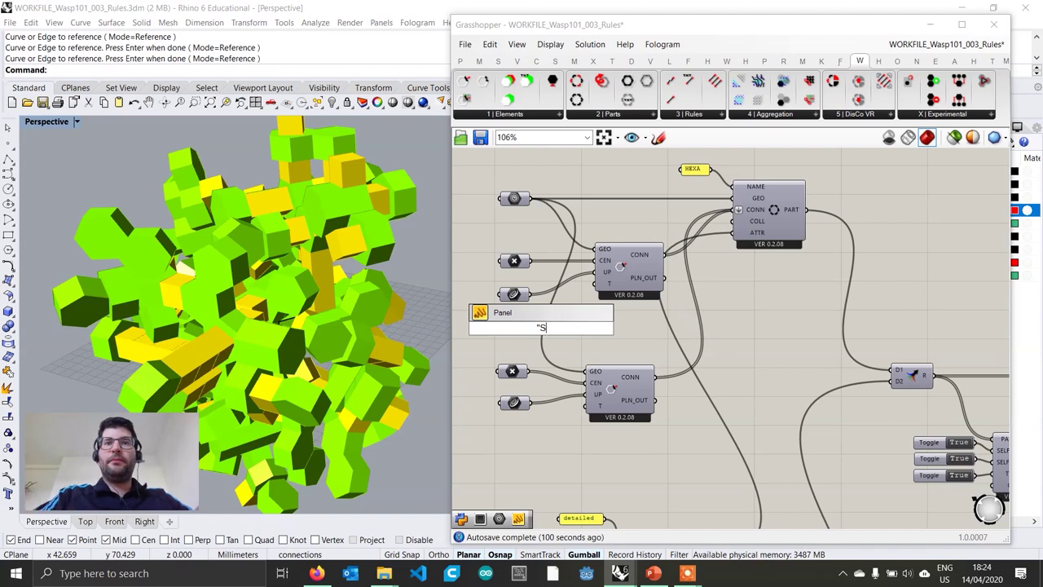
pyautogui.write('"SQUARE')
pyautogui.press('Return')
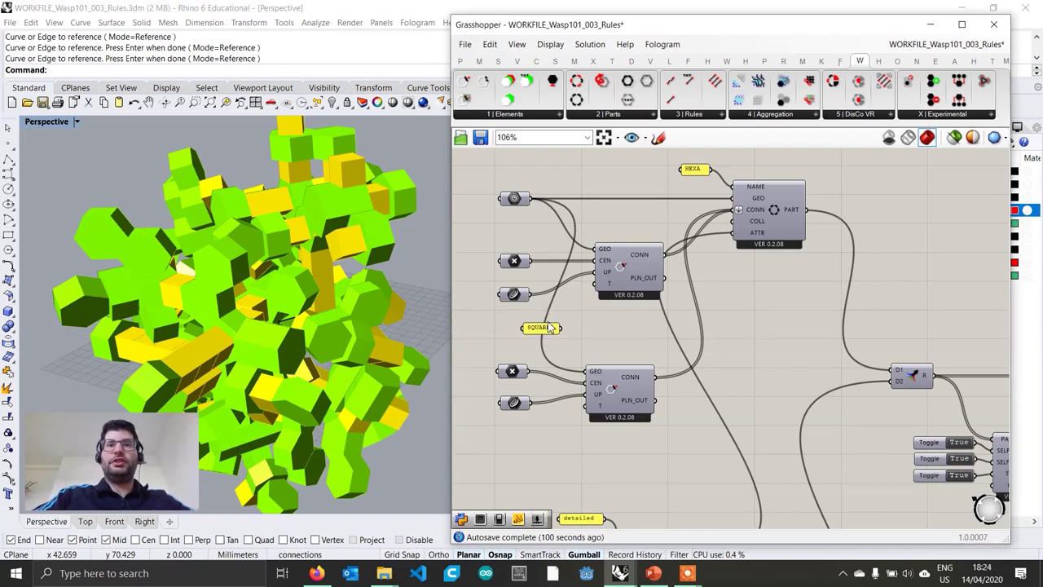
pyautogui.scroll(1, 560, 306)
pyautogui.moveTo(538, 331); pyautogui.dragTo(506, 313)
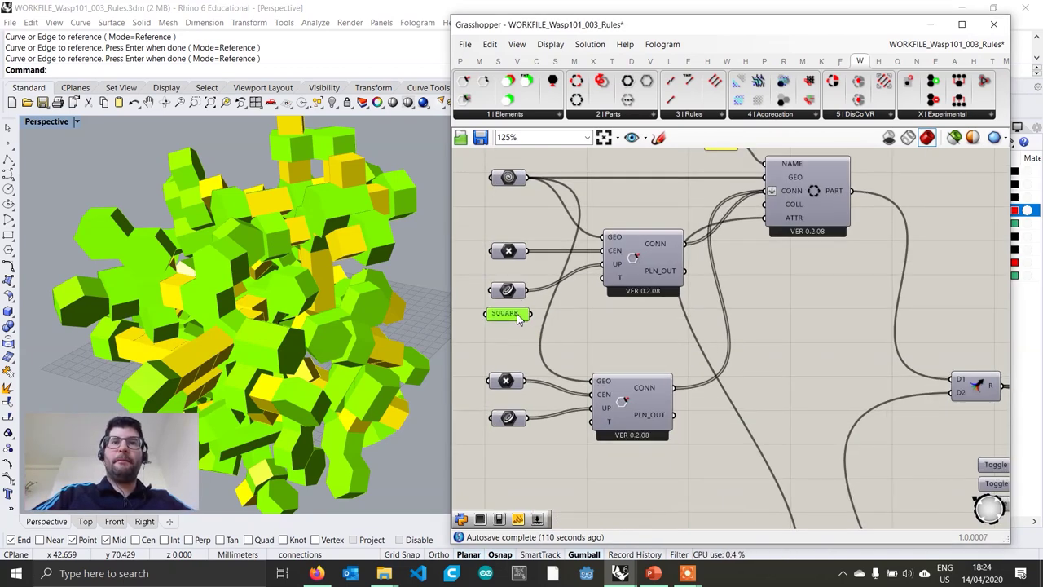
pyautogui.moveTo(569, 311); pyautogui.dragTo(603, 278)
# - Add a panel reading HEXAGON beneath HEXA's lower curve parameter and wire it to the T input of the top and bottom connection component
pyautogui.moveTo(509, 419); pyautogui.dragTo(576, 360, button='right')
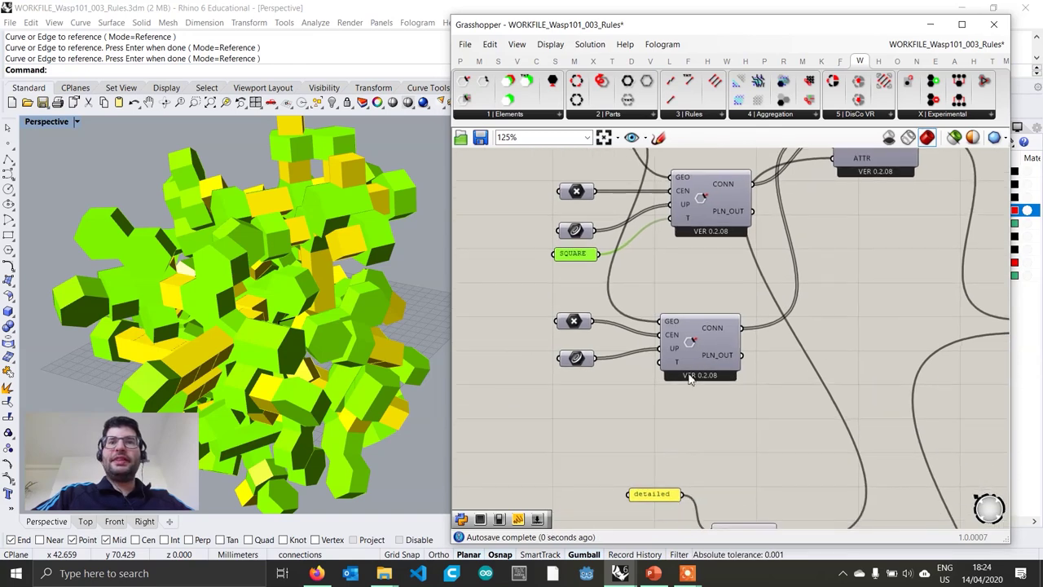
pyautogui.moveTo(576, 363); pyautogui.dragTo(576, 367)
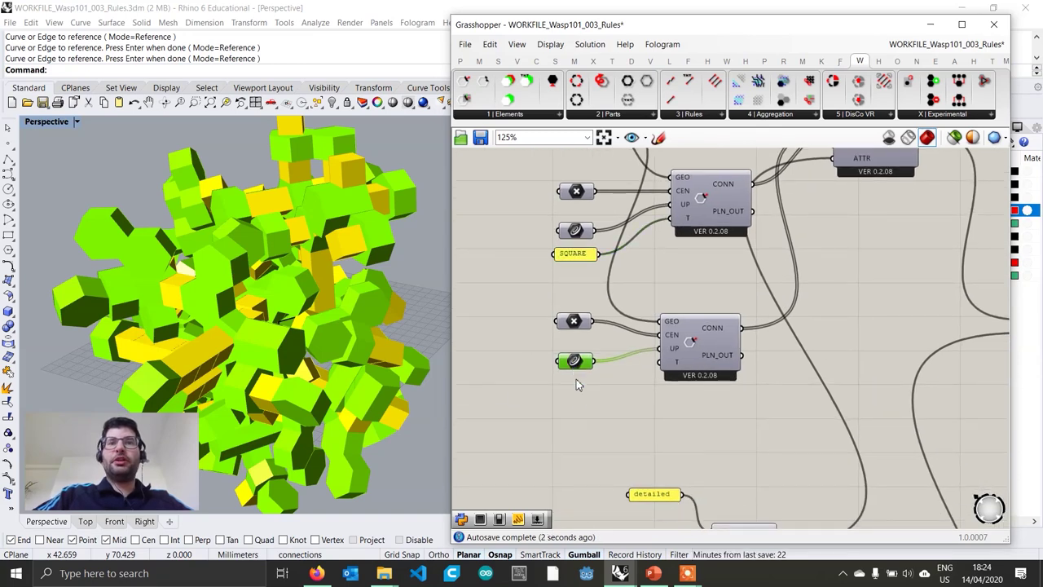
pyautogui.doubleClick(578, 412)
pyautogui.write('"')
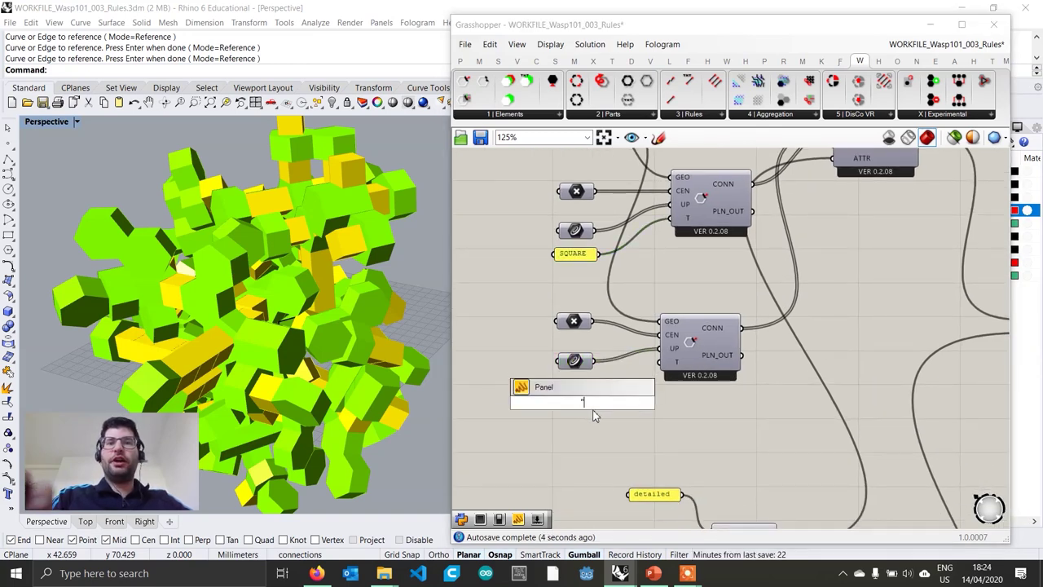
pyautogui.write('HEXAGON')
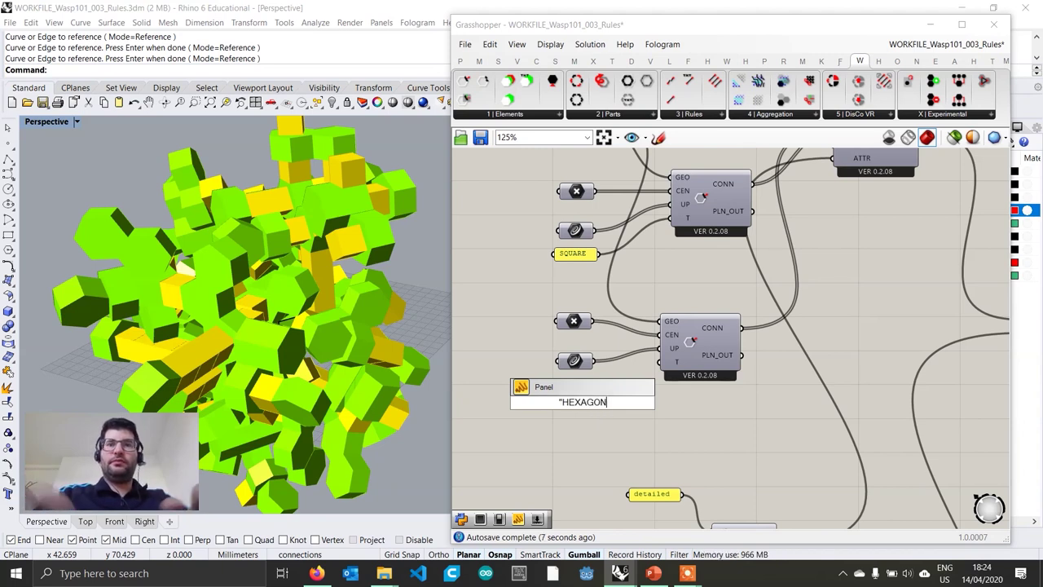
pyautogui.press('Return')
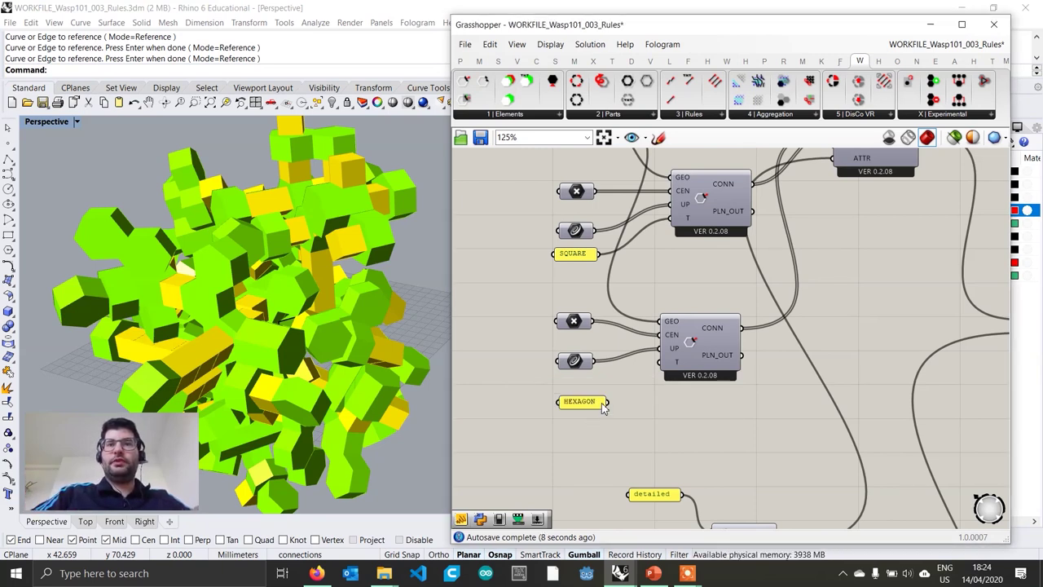
pyautogui.moveTo(609, 402); pyautogui.dragTo(660, 361)
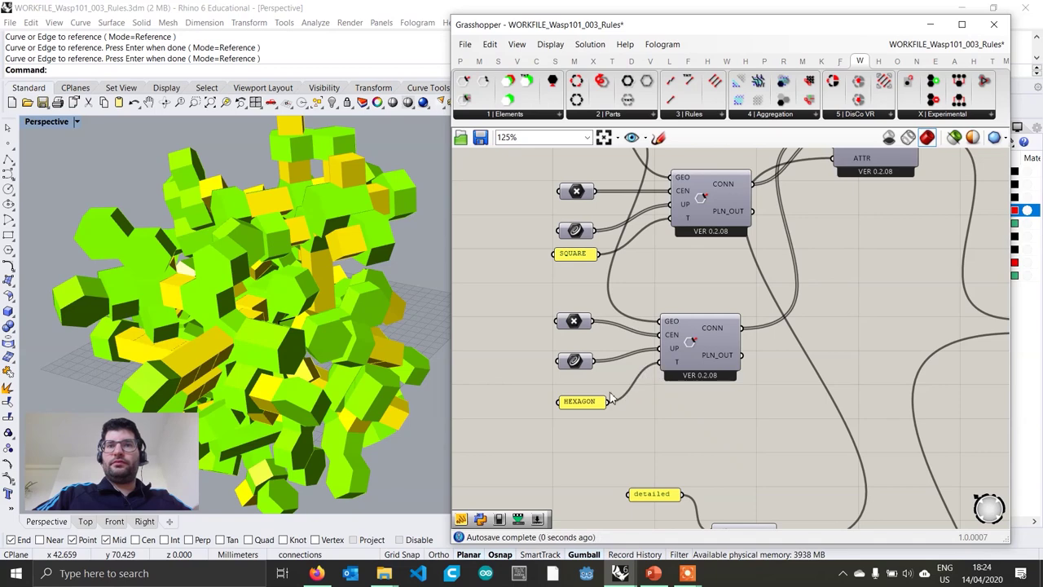
pyautogui.moveTo(595, 406); pyautogui.dragTo(587, 390)
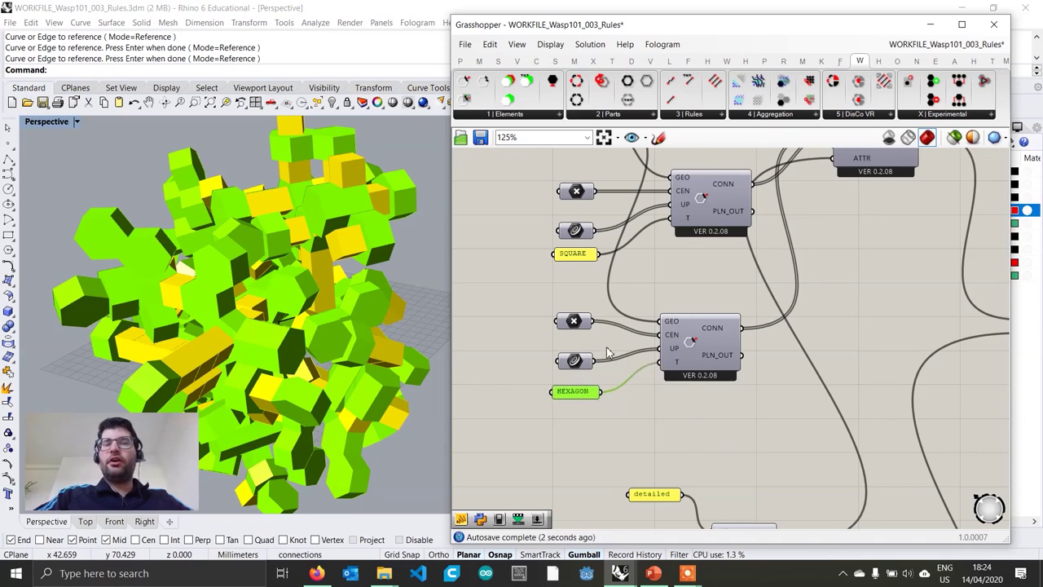
# - Move CUBE's curve parameter up so it sits closely beneath its point parameter
pyautogui.scroll(-4, 606, 352)
pyautogui.moveTo(639, 424); pyautogui.dragTo(633, 348, button='right')
pyautogui.moveTo(648, 483); pyautogui.dragTo(652, 360, button='right')
pyautogui.scroll(3, 680, 470)
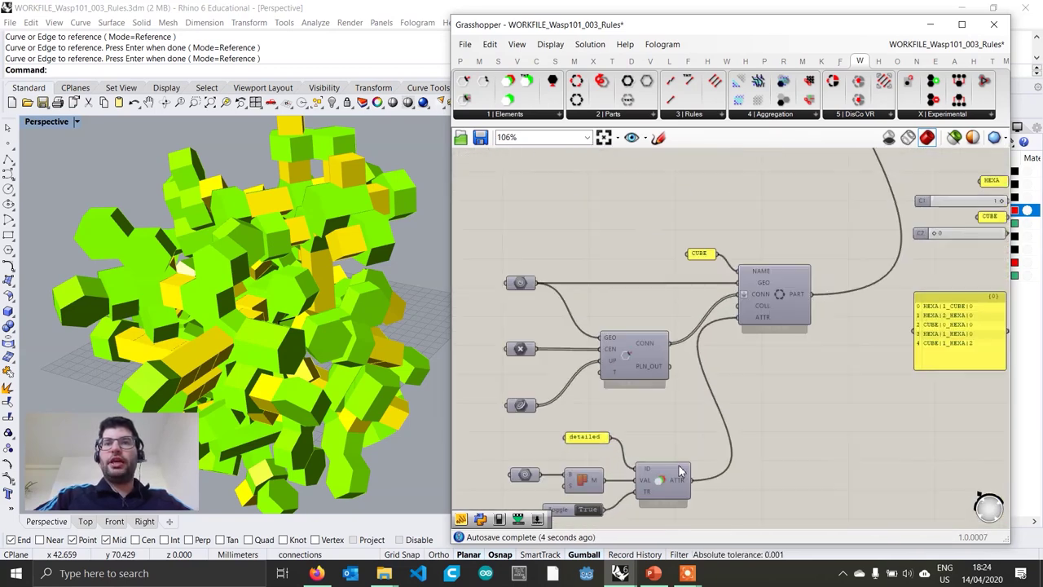
pyautogui.moveTo(679, 467); pyautogui.dragTo(686, 362, button='right')
pyautogui.scroll(2, 620, 405)
pyautogui.scroll(-1, 621, 401)
pyautogui.moveTo(626, 394); pyautogui.dragTo(700, 425, button='right')
pyautogui.moveTo(795, 460); pyautogui.dragTo(626, 349)
pyautogui.click(681, 370)
pyautogui.moveTo(588, 309); pyautogui.dragTo(585, 283)
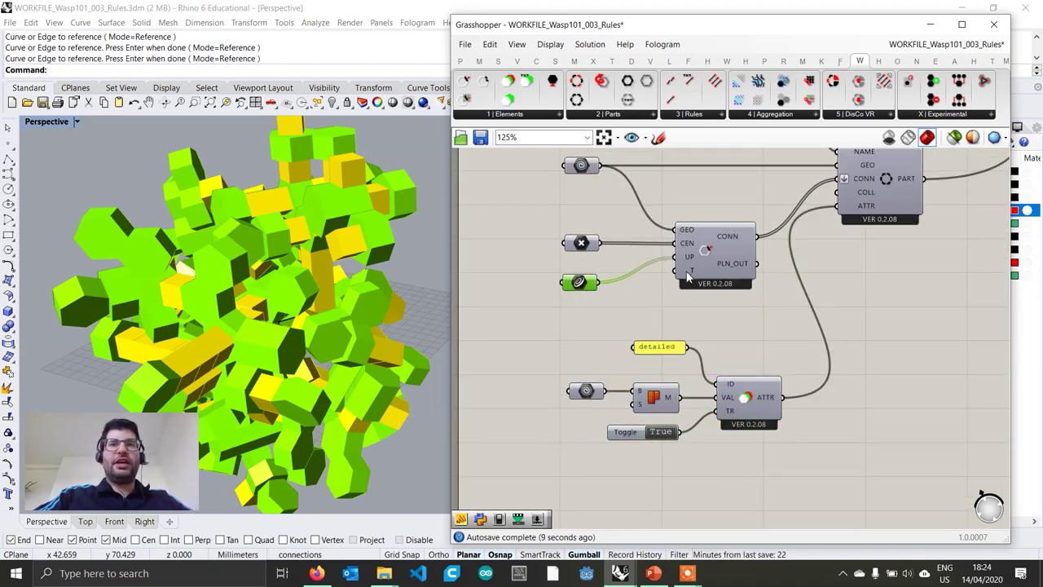
# - Add a panel reading SQUARE beneath CUBE's curve parameter and wire it to the T input of its connection component
pyautogui.doubleClick(596, 306)
pyautogui.write('"')
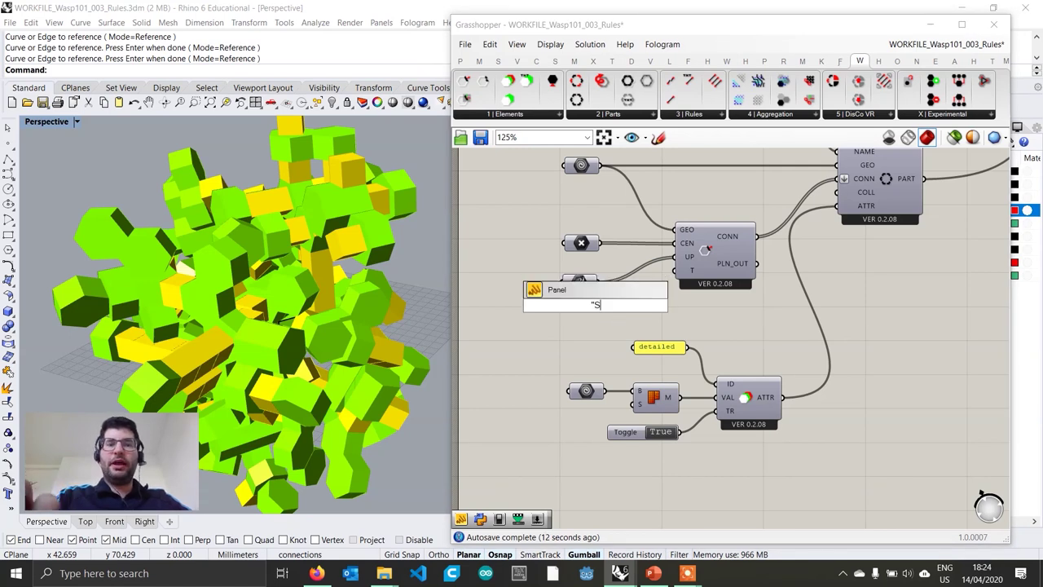
pyautogui.write('SQUARE')
pyautogui.press('Return')
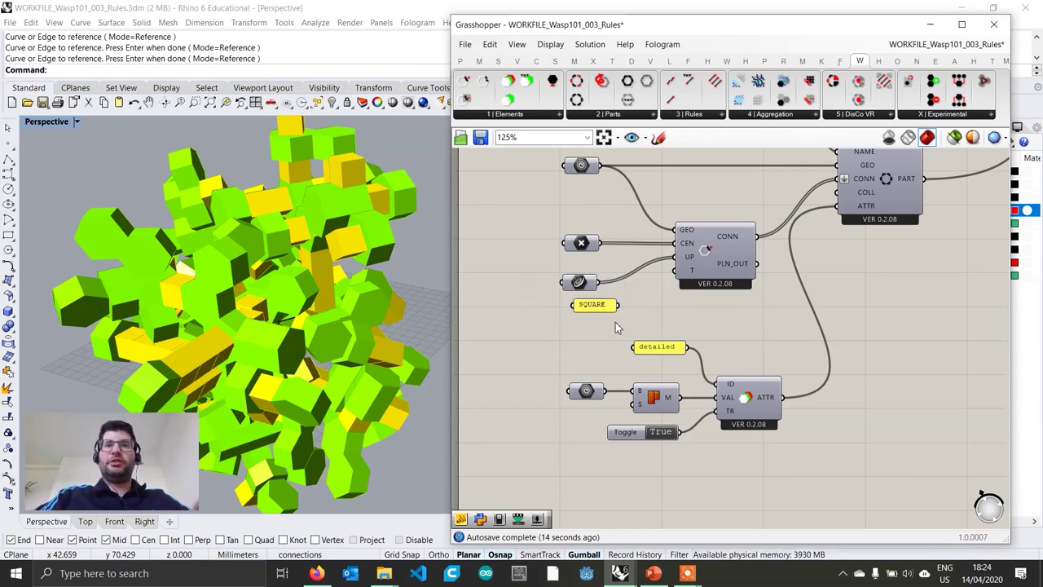
pyautogui.moveTo(616, 299); pyautogui.dragTo(675, 269)
pyautogui.scroll(2, 640, 332)
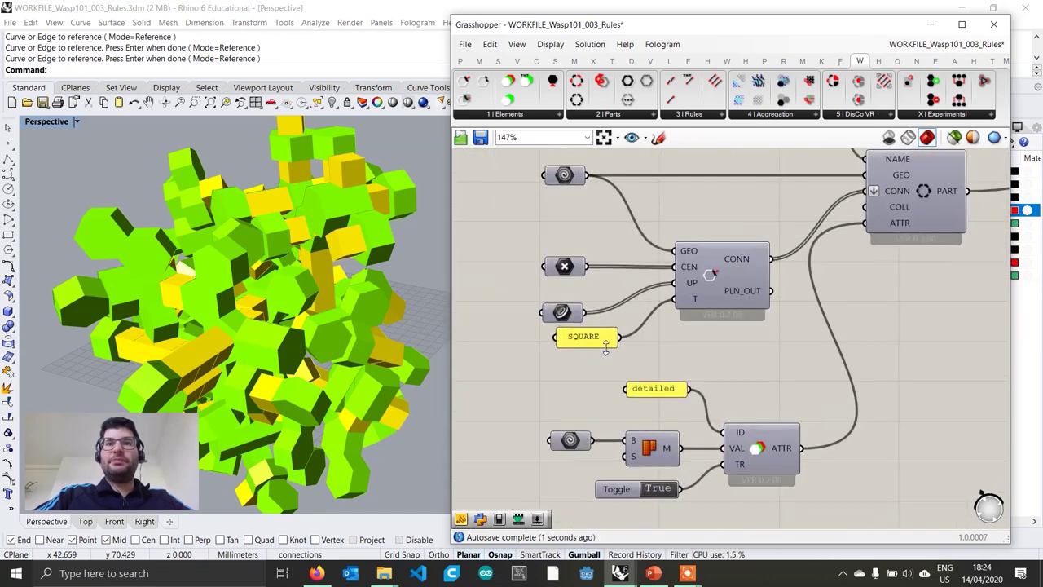
pyautogui.moveTo(605, 335); pyautogui.dragTo(586, 346)
# - Review the connection types assigned to CUBE and HEXA and examine the rule list produced by the rule generator
pyautogui.scroll(-5, 566, 334)
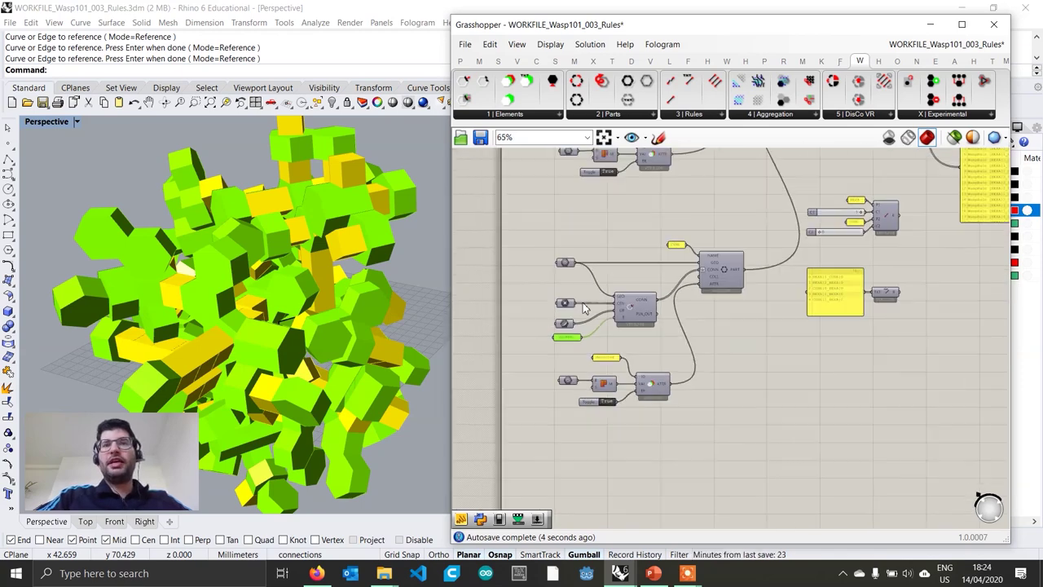
pyautogui.moveTo(582, 321); pyautogui.dragTo(587, 475, button='right')
pyautogui.scroll(7, 568, 387)
pyautogui.scroll(-5, 573, 372)
pyautogui.moveTo(619, 373); pyautogui.dragTo(613, 527, button='right')
pyautogui.scroll(4, 579, 177)
pyautogui.moveTo(579, 177); pyautogui.dragTo(568, 210, button='right')
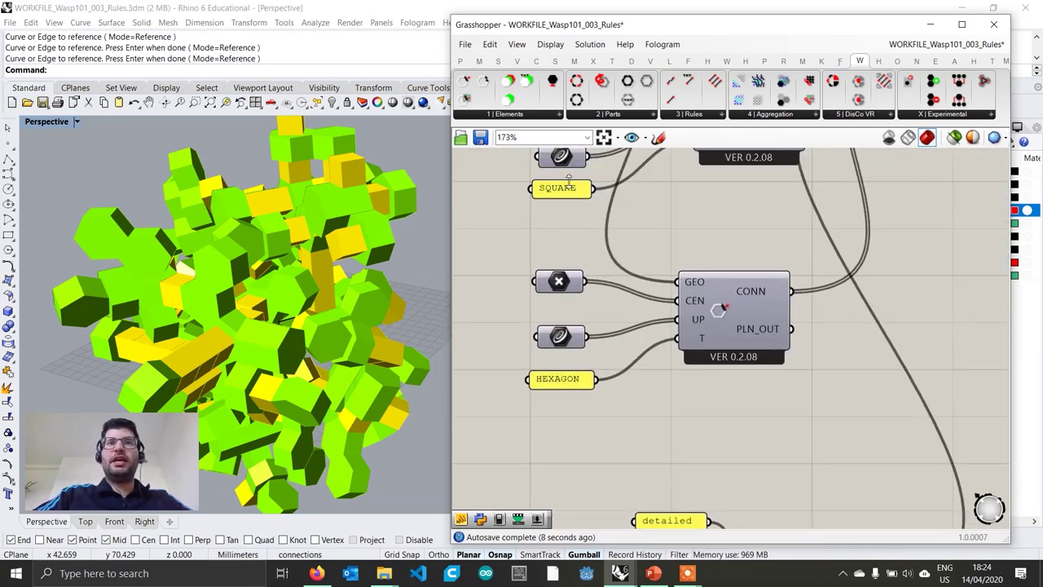
pyautogui.scroll(-5, 575, 203)
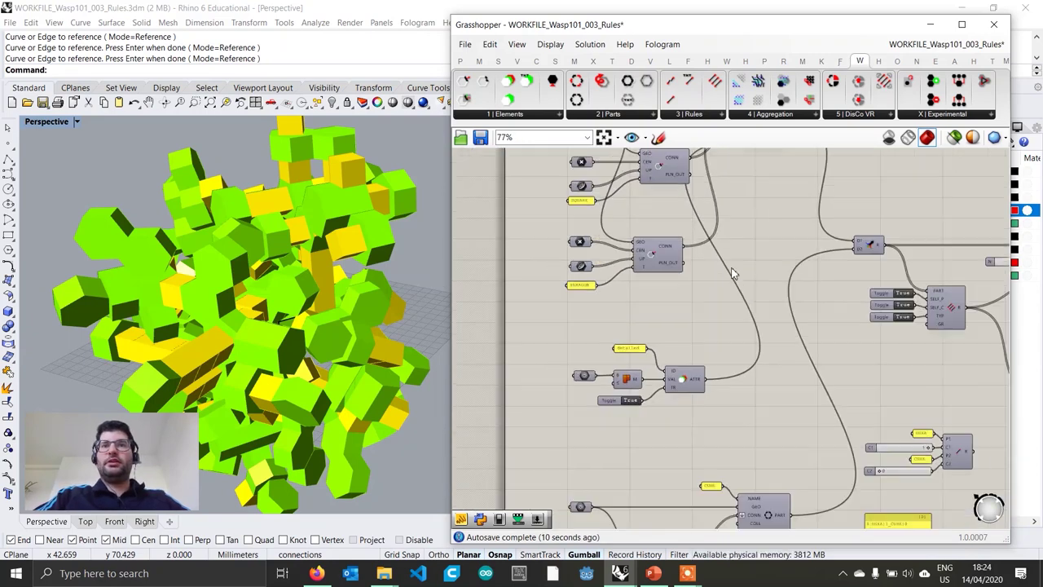
pyautogui.moveTo(861, 333); pyautogui.dragTo(741, 333, button='right')
pyautogui.scroll(3, 741, 331)
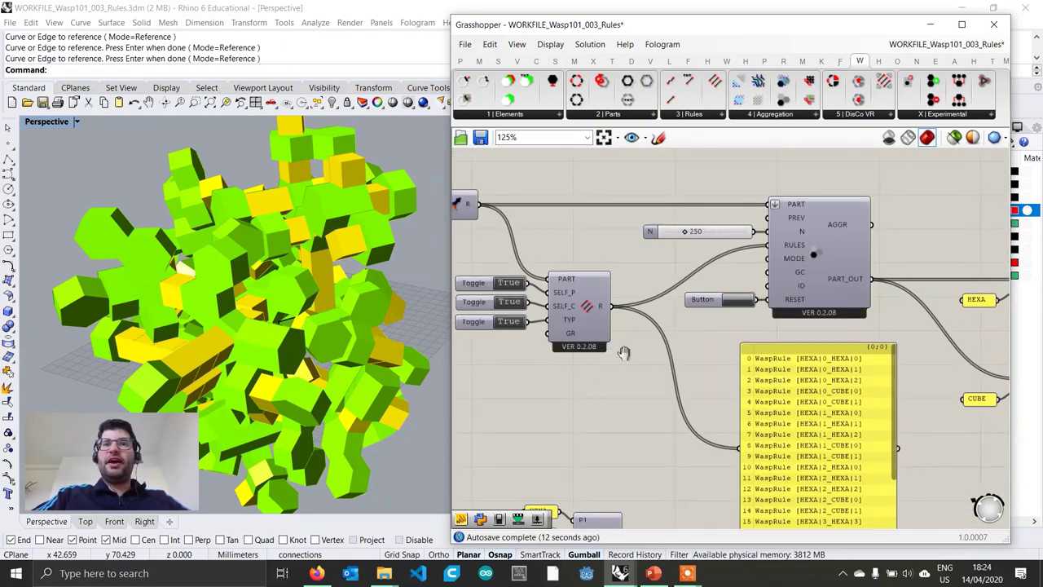
pyautogui.scroll(1, 741, 328)
pyautogui.moveTo(824, 348); pyautogui.dragTo(689, 277, button='right')
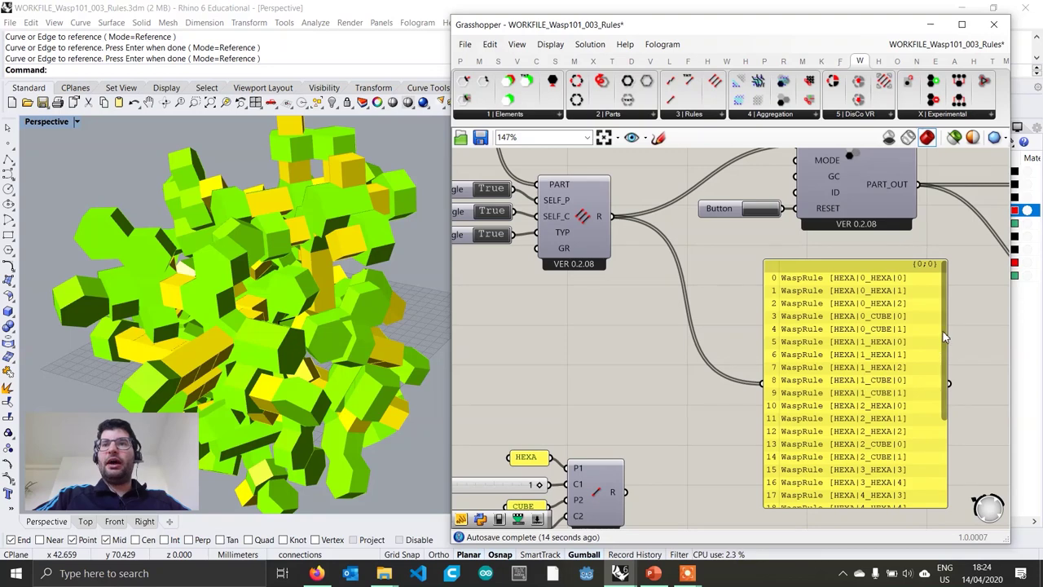
pyautogui.moveTo(943, 337); pyautogui.dragTo(949, 298)
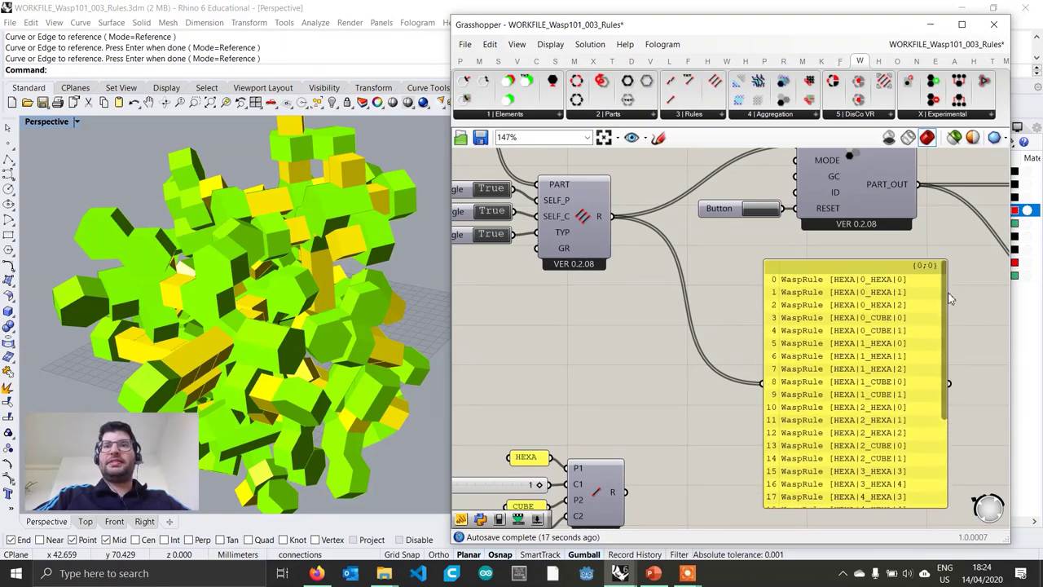
# - Reset the aggregation with type-filtered rules and inspect how the HEXA and CUBE faces join in the Perspective viewport
pyautogui.click(763, 210)
pyautogui.click(281, 276)
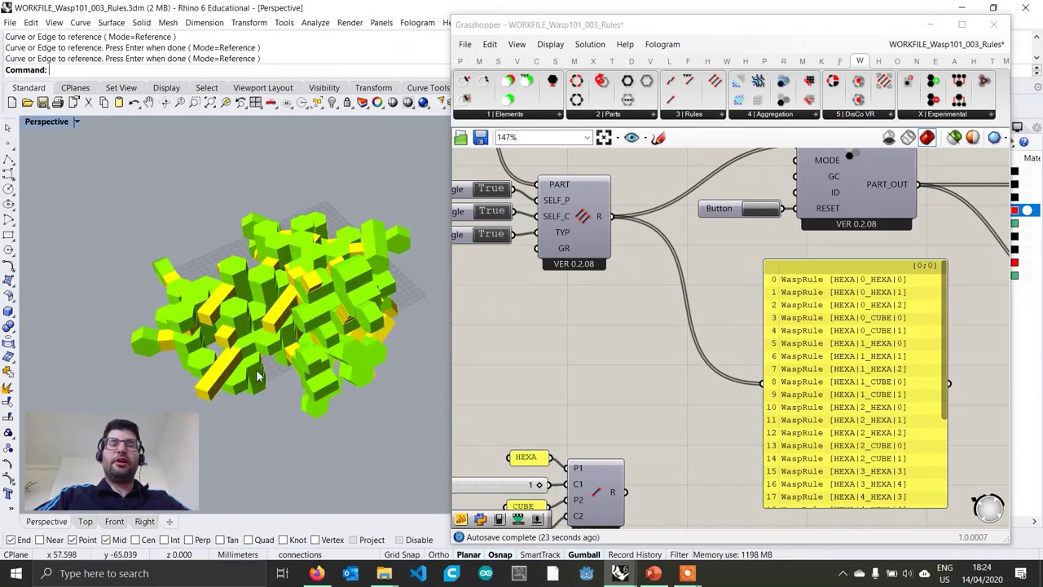
pyautogui.scroll(4, 361, 258)
pyautogui.moveTo(362, 258); pyautogui.dragTo(376, 287, button='right')
pyautogui.scroll(-3, 325, 293)
pyautogui.scroll(4, 376, 287)
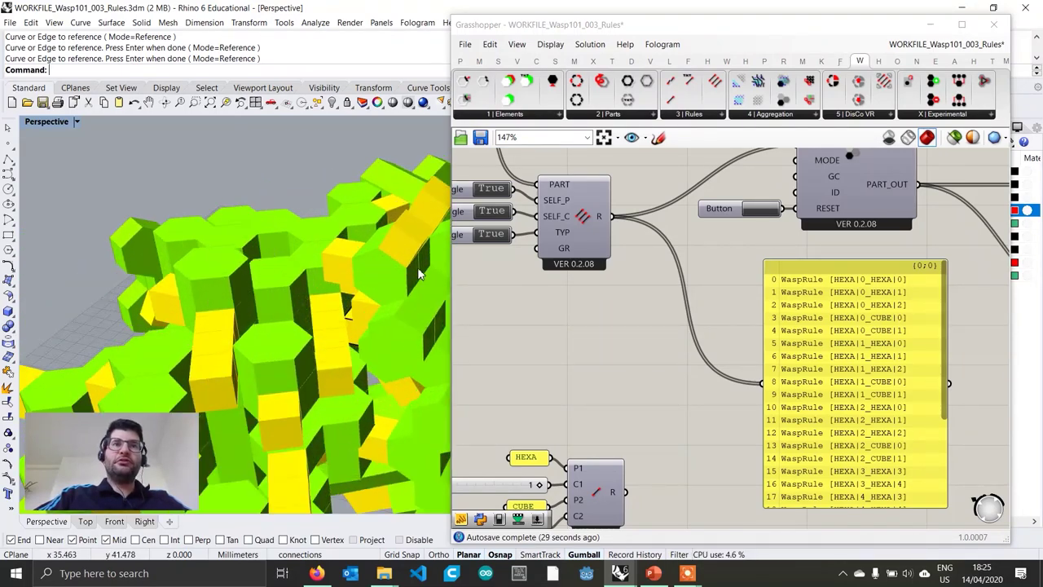
pyautogui.moveTo(355, 229); pyautogui.dragTo(255, 277, button='right')
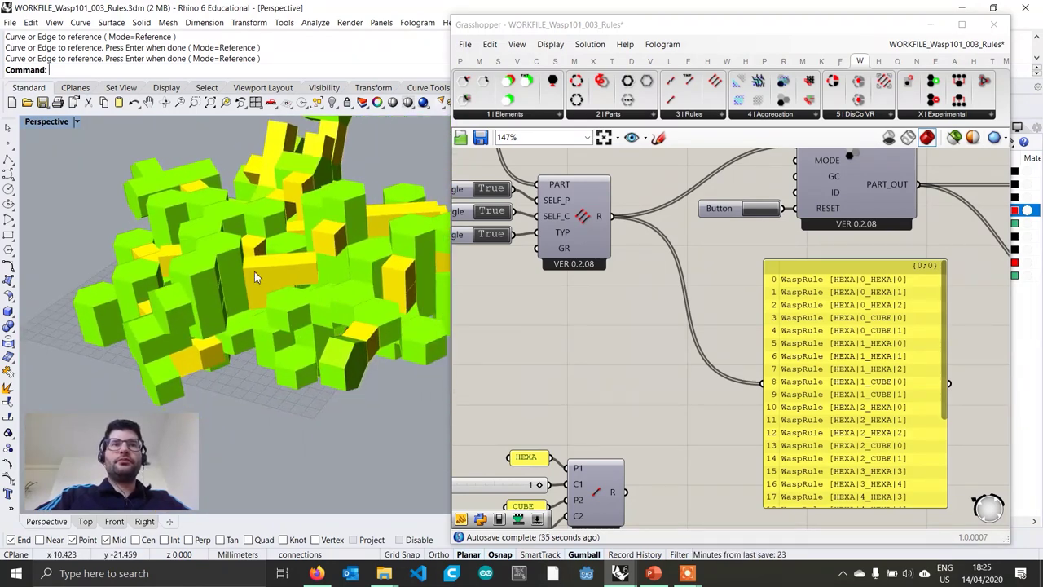
pyautogui.scroll(5, 210, 306)
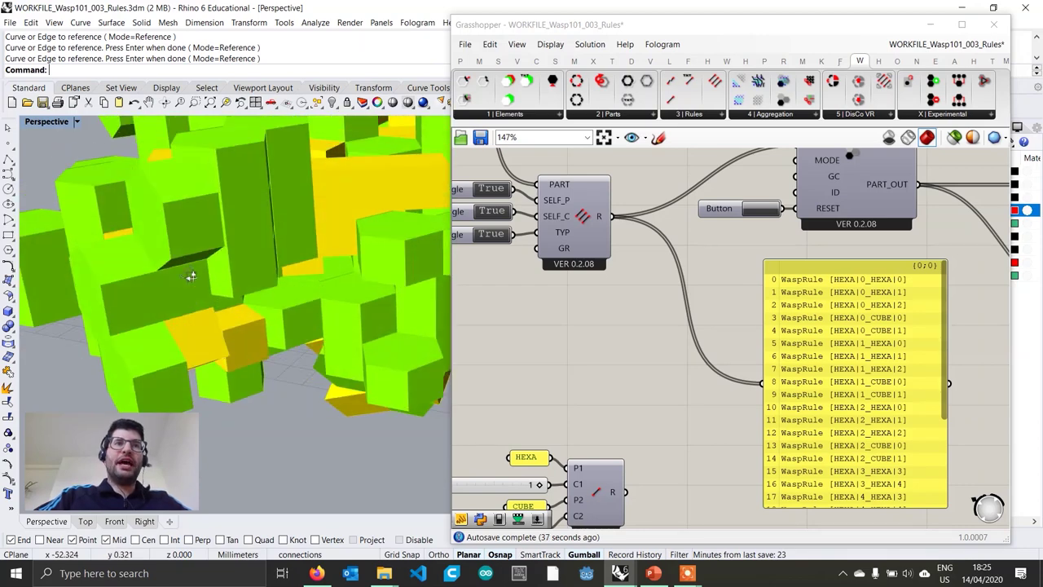
pyautogui.scroll(-8, 155, 221)
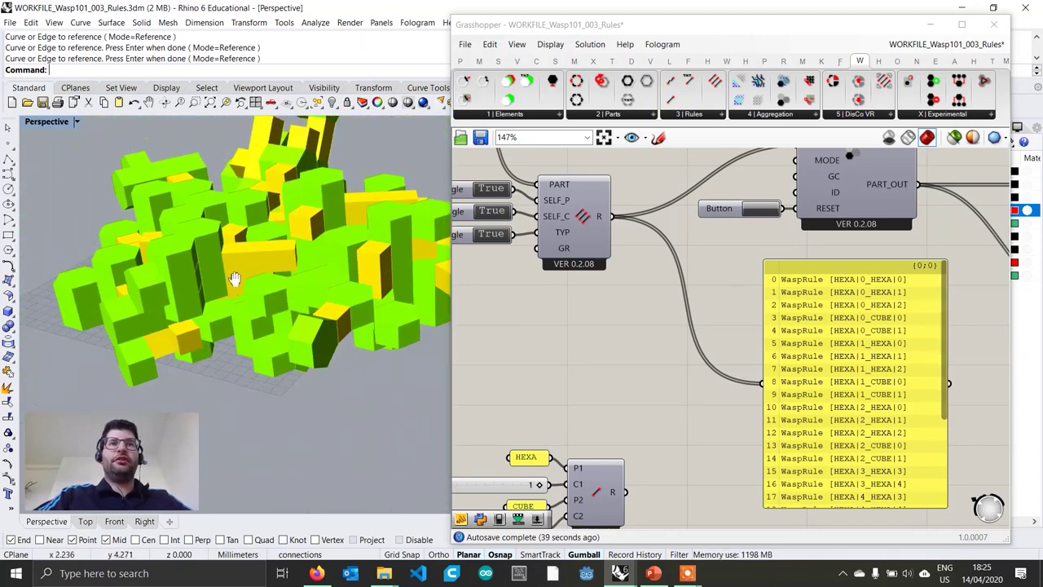
# - Set the rule generator's TYP toggle to False and reset the aggregation to compare the result without type filtering
pyautogui.moveTo(560, 325); pyautogui.dragTo(674, 361, button='right')
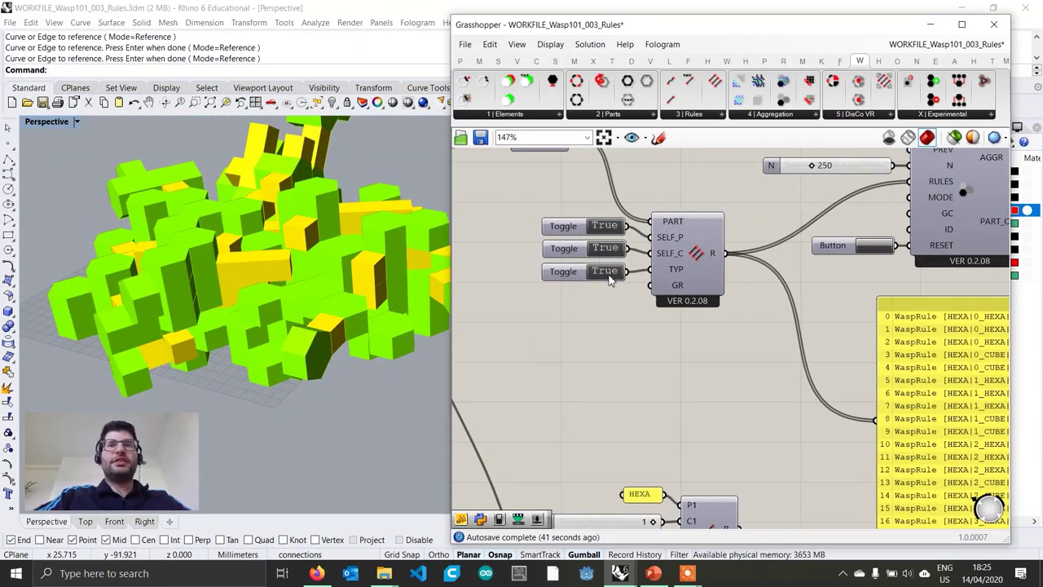
pyautogui.doubleClick(607, 273)
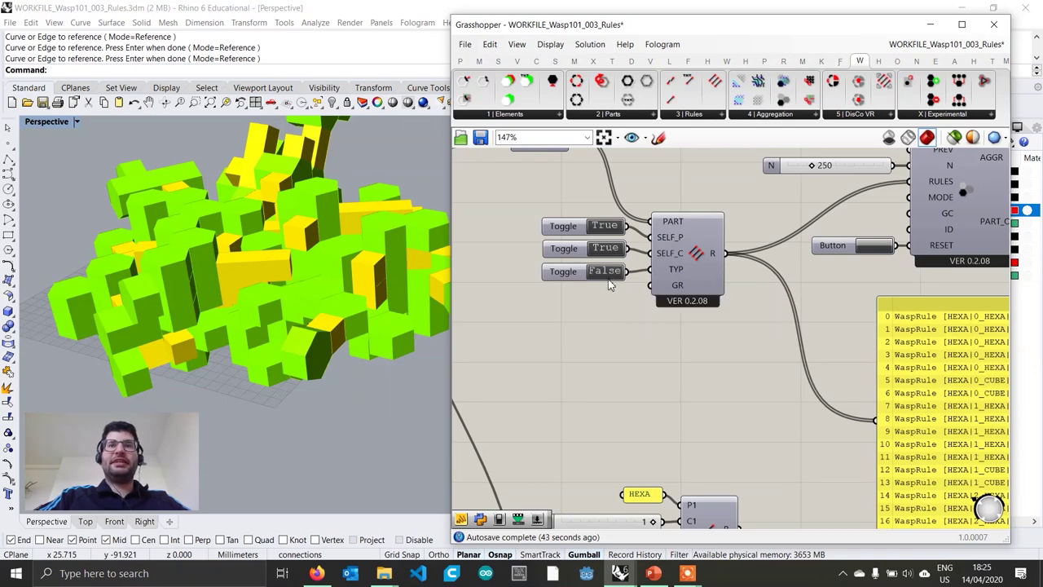
pyautogui.click(880, 249)
pyautogui.moveTo(276, 326); pyautogui.dragTo(187, 326, button='right')
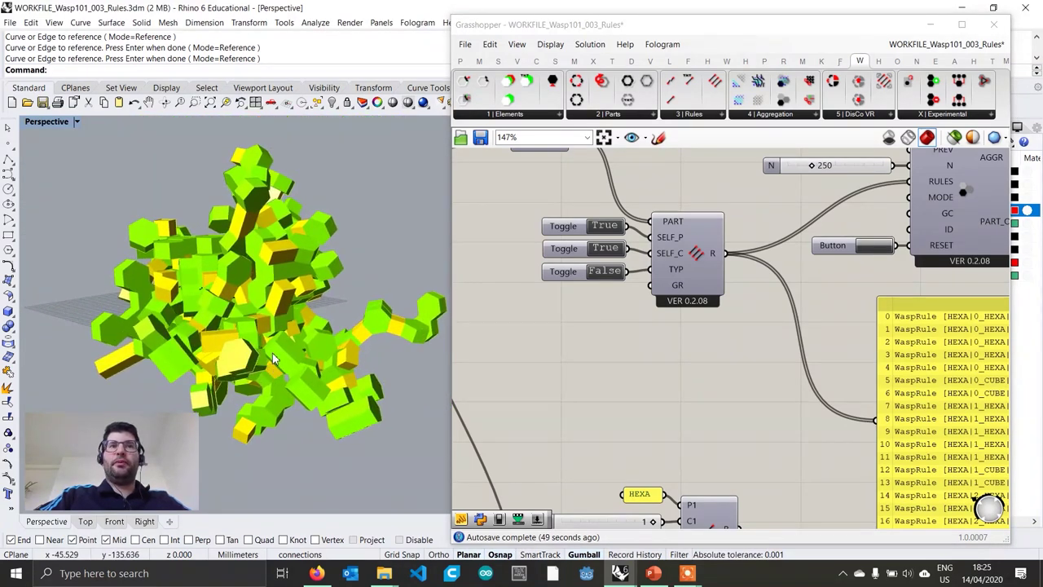
# - Set the rule generator's TYP toggle back to True and regenerate the aggregation
pyautogui.doubleClick(611, 274)
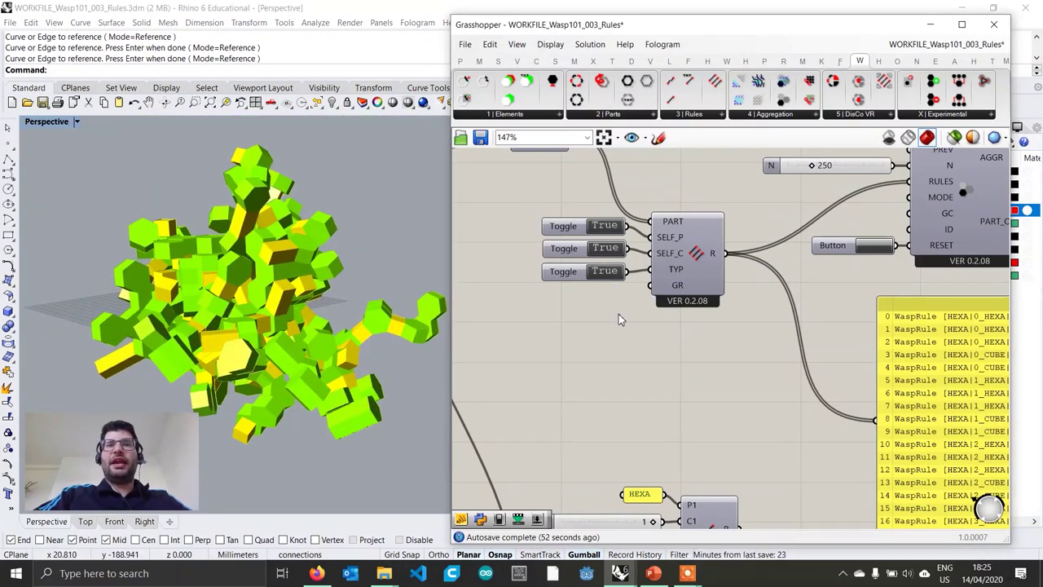
pyautogui.click(868, 255)
pyautogui.moveTo(279, 291); pyautogui.dragTo(292, 298, button='right')
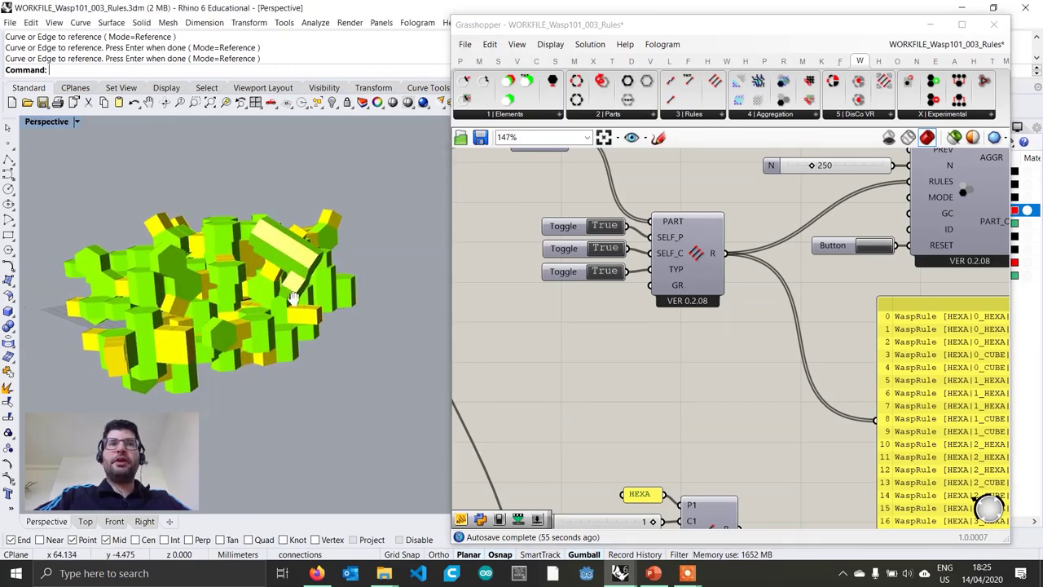
# - Set the rule generator's SELF_P toggle to False, reset the aggregation and inspect the alternating HEXA and CUBE structure
pyautogui.doubleClick(608, 229)
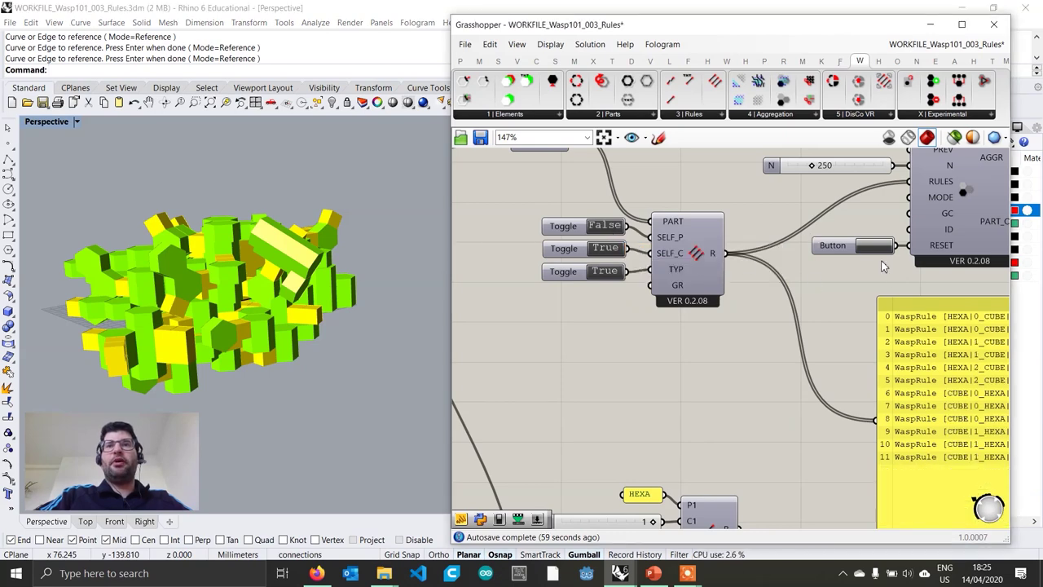
pyautogui.click(883, 254)
pyautogui.moveTo(428, 287); pyautogui.dragTo(380, 307, button='right')
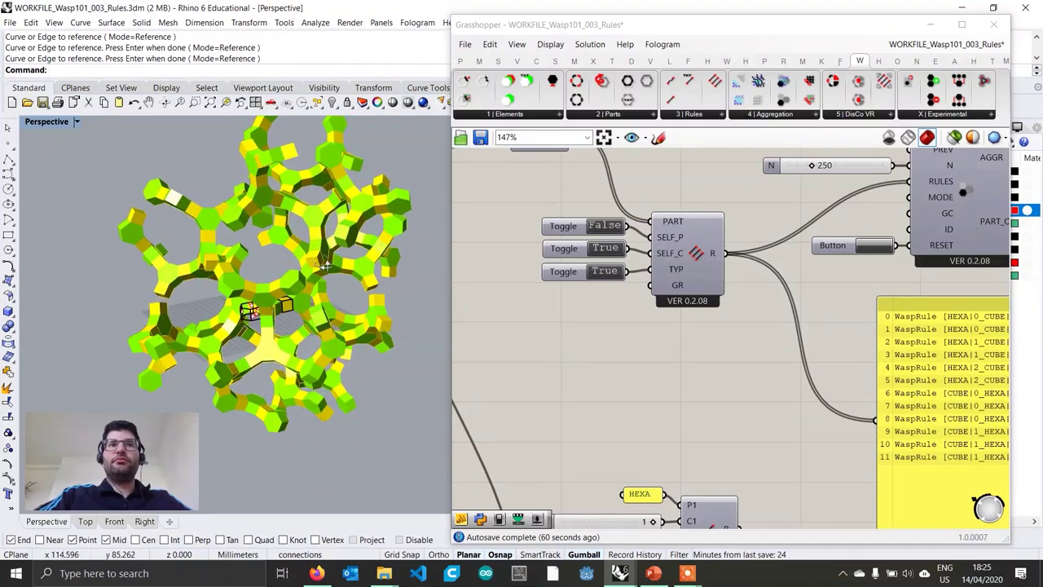
pyautogui.moveTo(316, 359); pyautogui.dragTo(336, 328, button='right')
pyautogui.scroll(3, 332, 321)
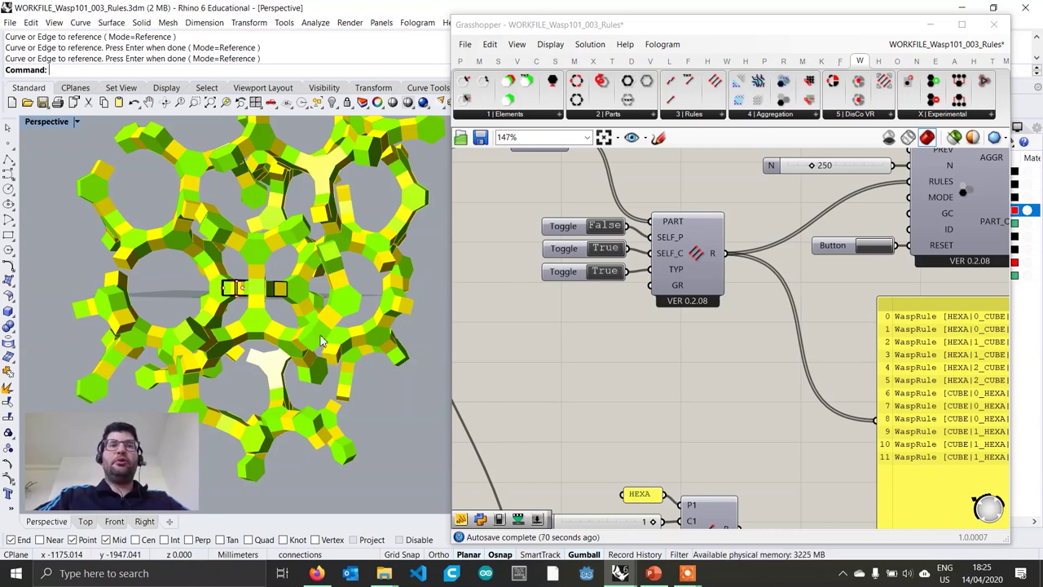
pyautogui.scroll(-2, 318, 331)
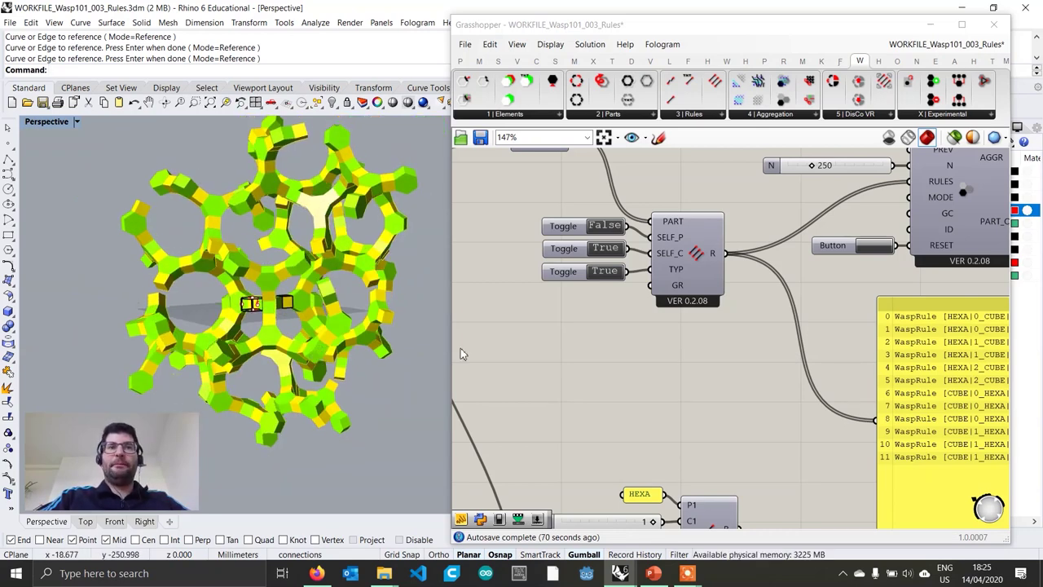
# - Switch the geometry display selector to Detailed Geometry and view the detailed parts in the Perspective viewport
pyautogui.scroll(-8, 674, 336)
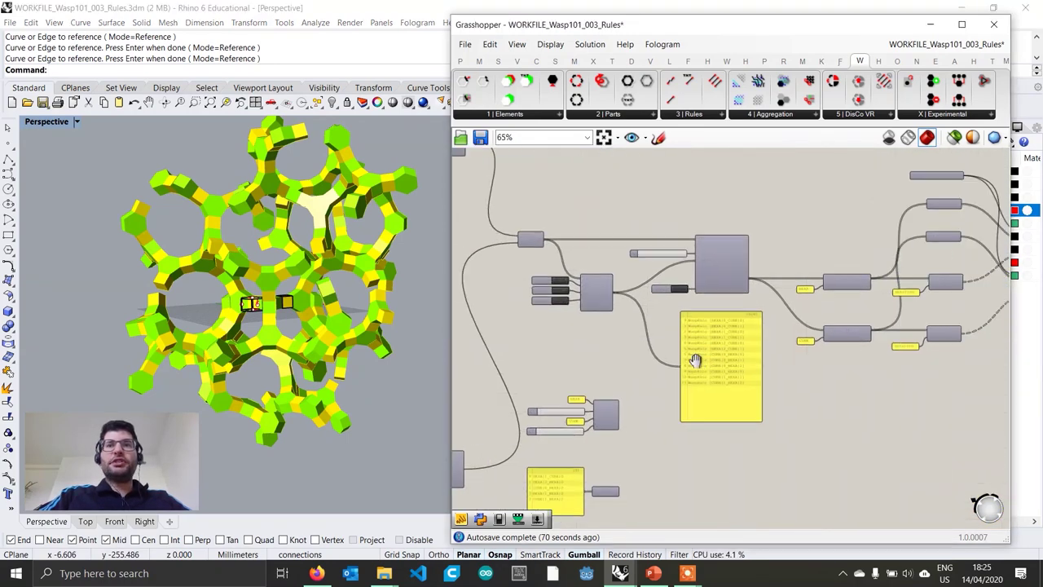
pyautogui.scroll(6, 802, 224)
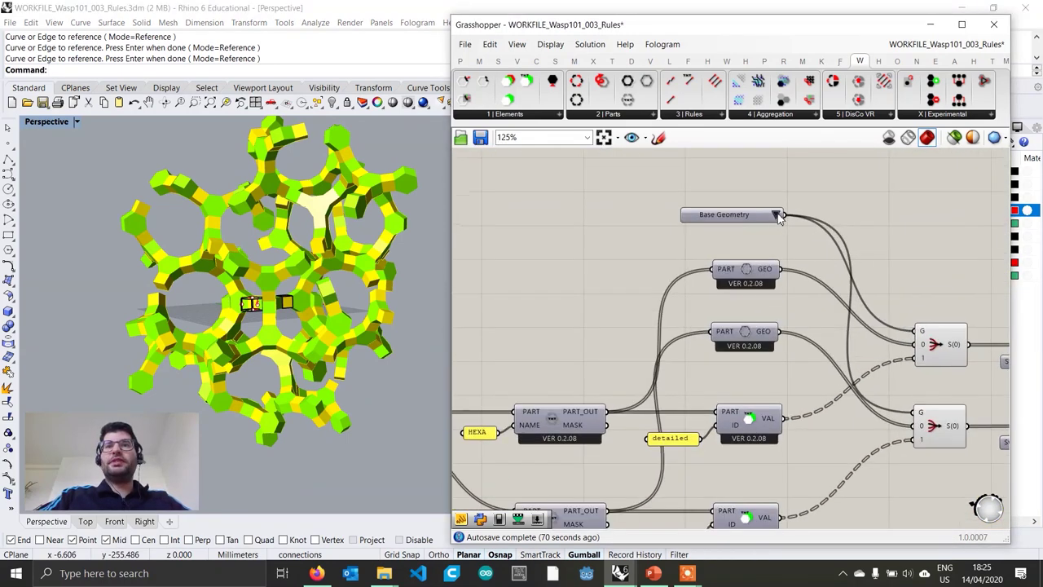
pyautogui.click(777, 216)
pyautogui.click(807, 238)
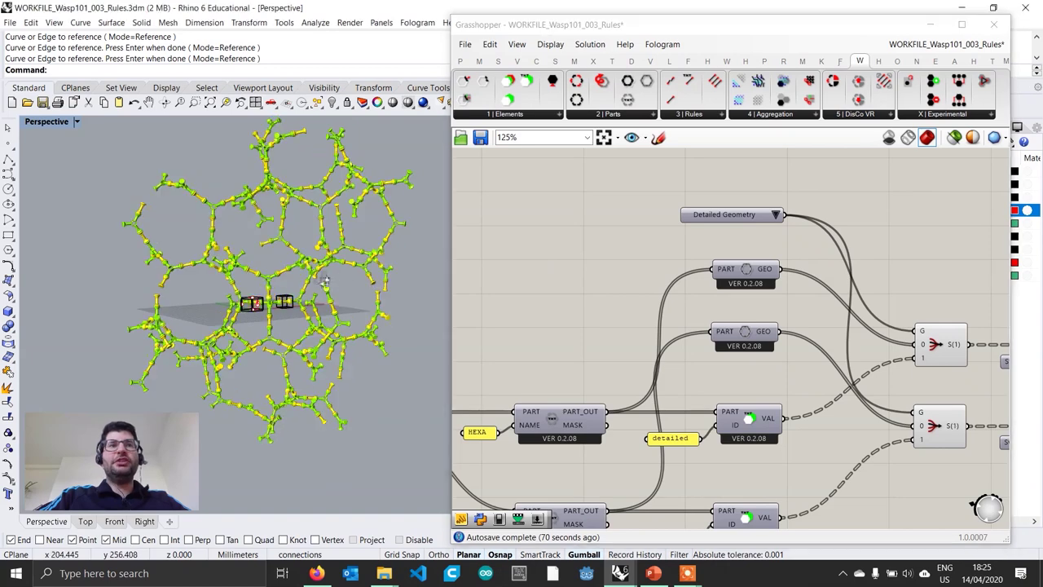
pyautogui.scroll(2, 324, 311)
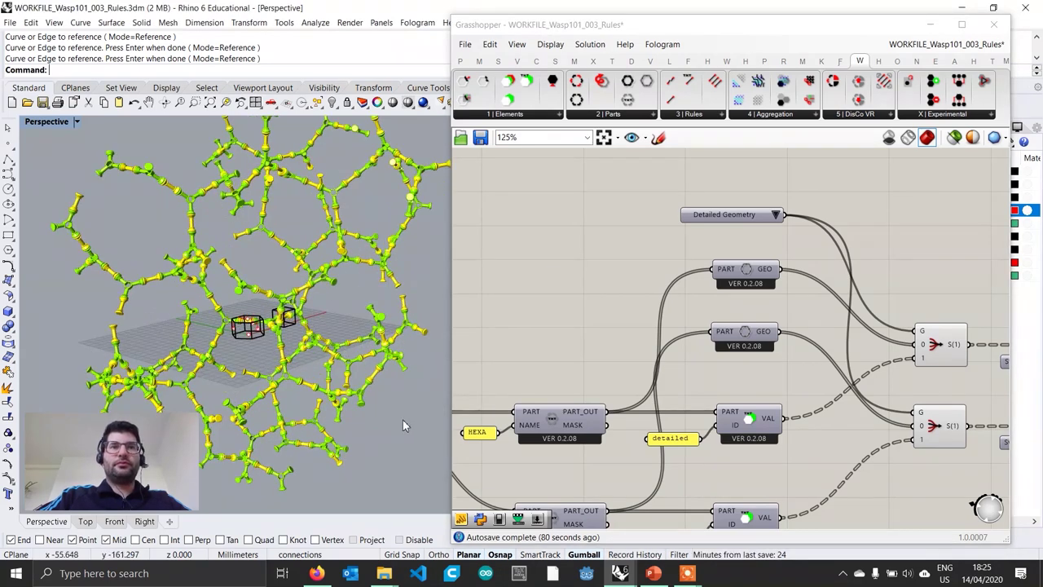
# - Hide the original part geometry with its points and curves in Rhino, and set the Perspective viewport to Arctic display mode
pyautogui.moveTo(406, 420); pyautogui.dragTo(121, 260)
pyautogui.click(331, 104)
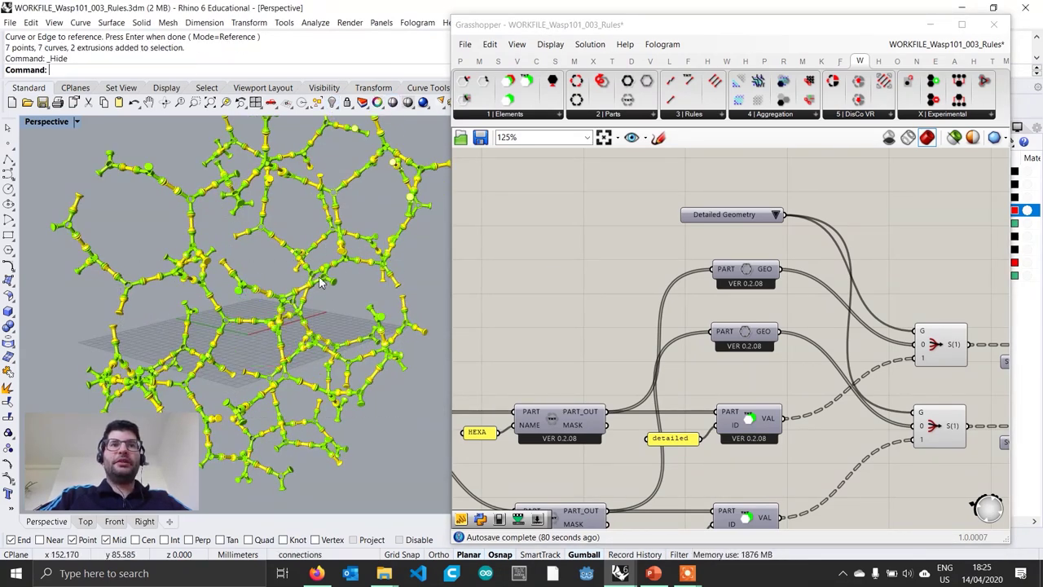
pyautogui.click(56, 121)
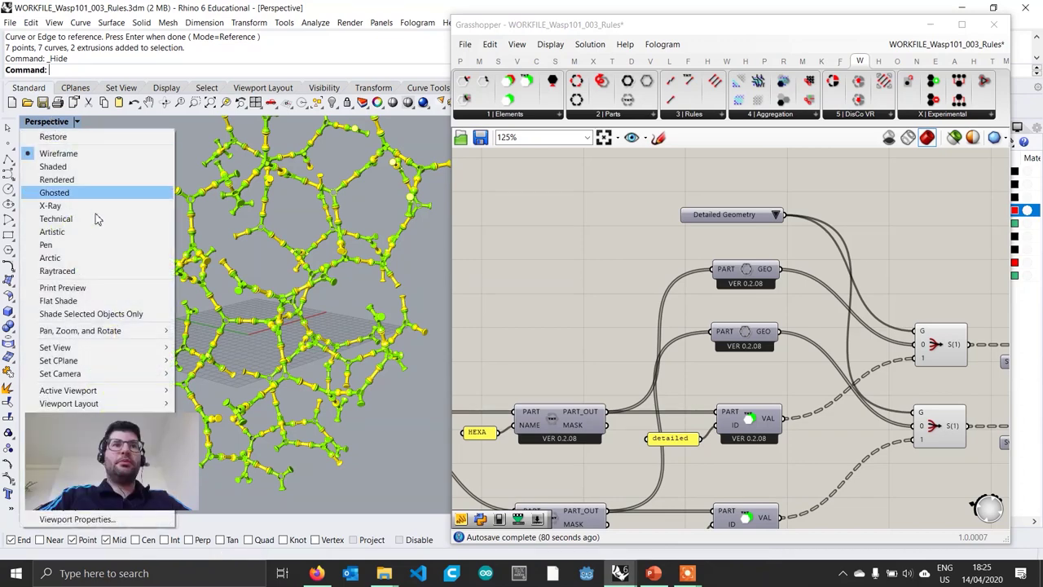
pyautogui.click(110, 258)
pyautogui.scroll(5, 356, 321)
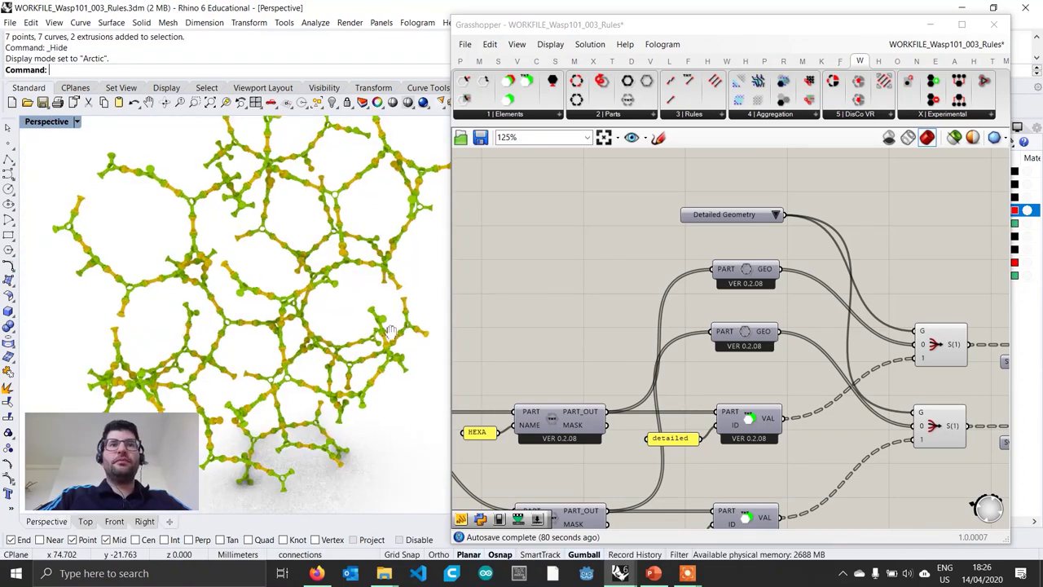
# - Set the aggregation's part count N to 500
pyautogui.scroll(-3, 544, 303)
pyautogui.scroll(4, 543, 298)
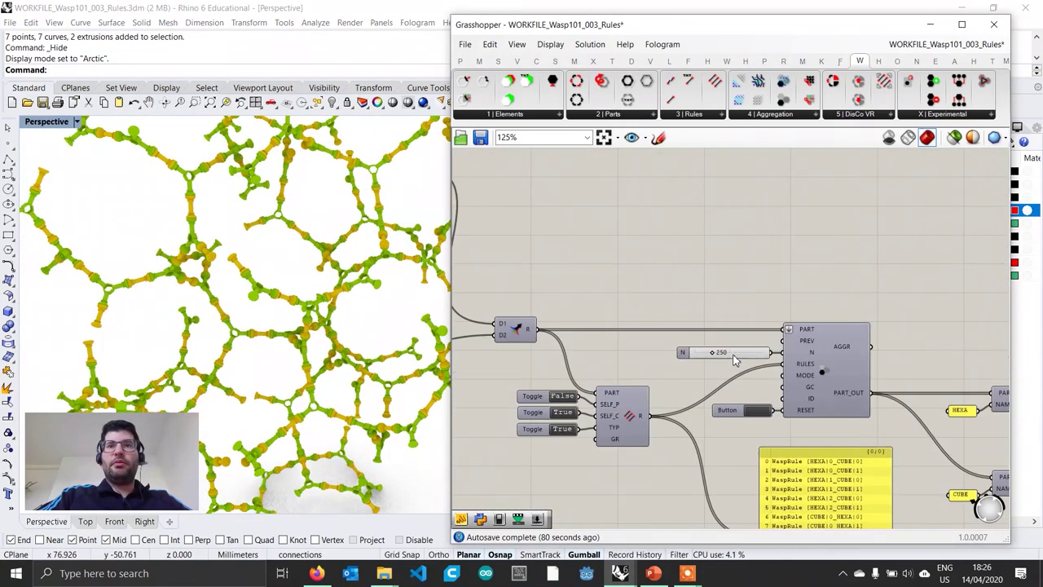
pyautogui.doubleClick(538, 340)
pyautogui.write('500')
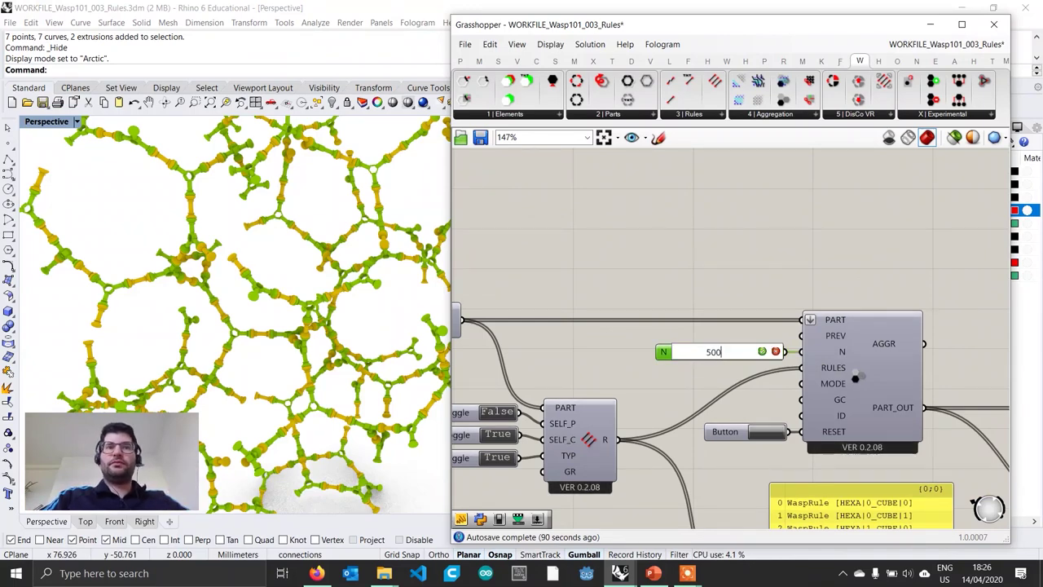
pyautogui.press('Return')
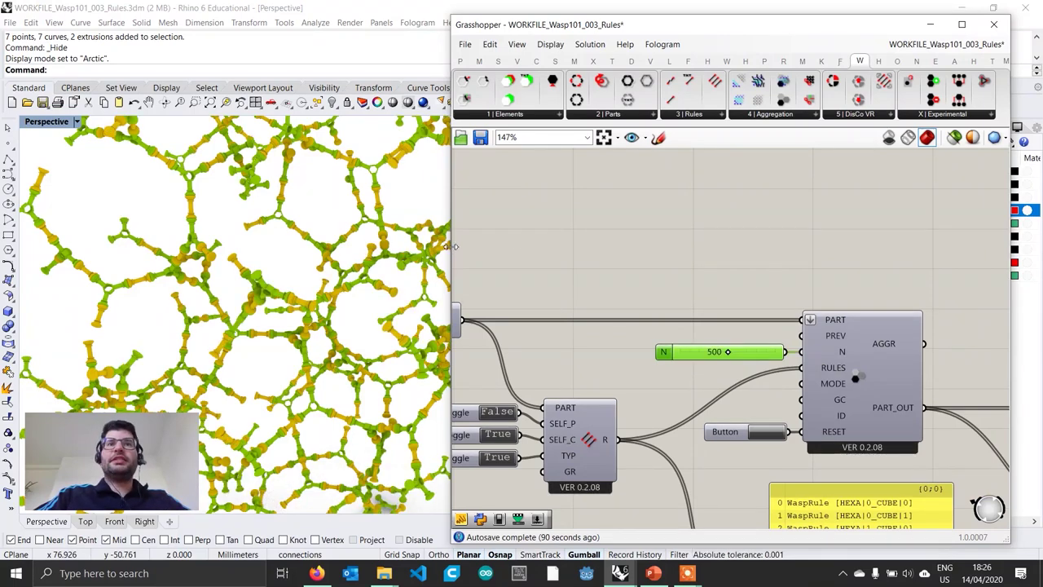
# - Narrow the Grasshopper window to enlarge the Rhino viewport, and examine the 500-part aggregation alongside the rule generator's toggles
pyautogui.moveTo(450, 242); pyautogui.dragTo(683, 244)
pyautogui.scroll(-6, 854, 317)
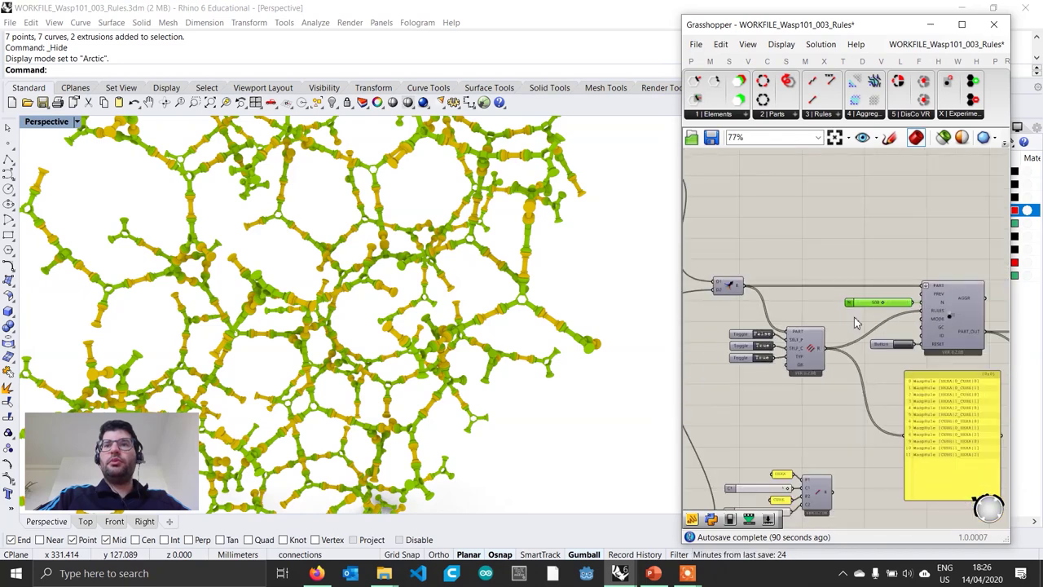
pyautogui.click(552, 353)
pyautogui.moveTo(553, 353); pyautogui.dragTo(571, 288, button='right')
pyautogui.scroll(5, 892, 276)
pyautogui.moveTo(880, 298); pyautogui.dragTo(847, 335, button='right')
pyautogui.scroll(1, 847, 342)
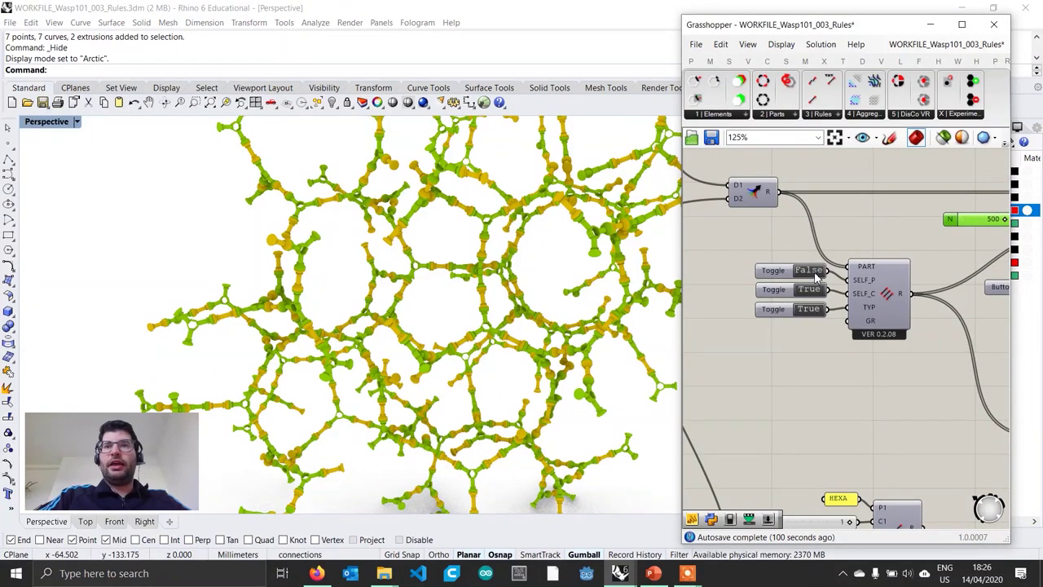
# - Set the rule generator's SELF_P toggle to True and examine the resulting aggregation in the Perspective viewport
pyautogui.scroll(-1, 865, 373)
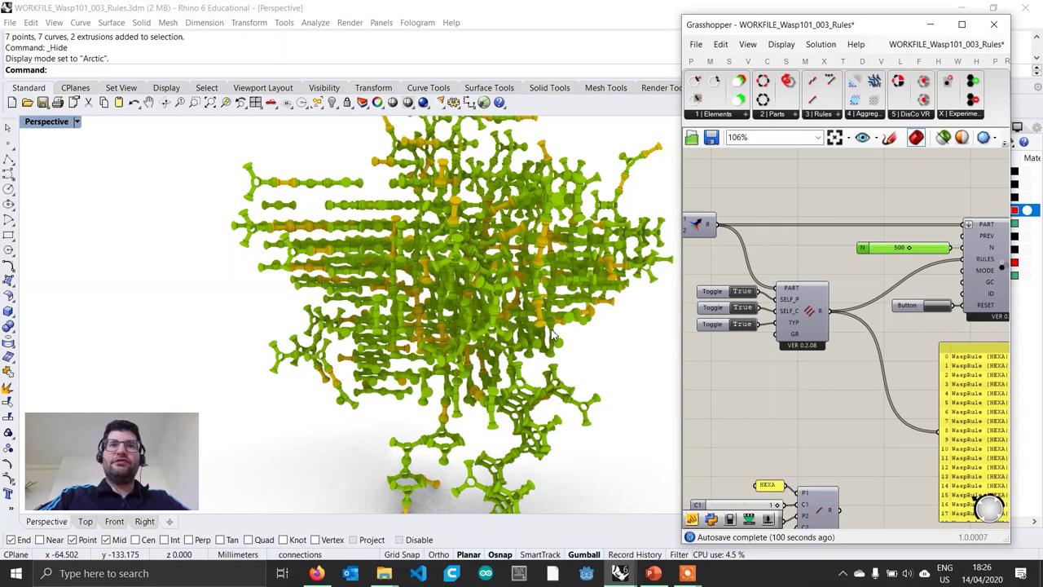
pyautogui.moveTo(553, 335); pyautogui.dragTo(390, 318, button='right')
pyautogui.scroll(2, 388, 311)
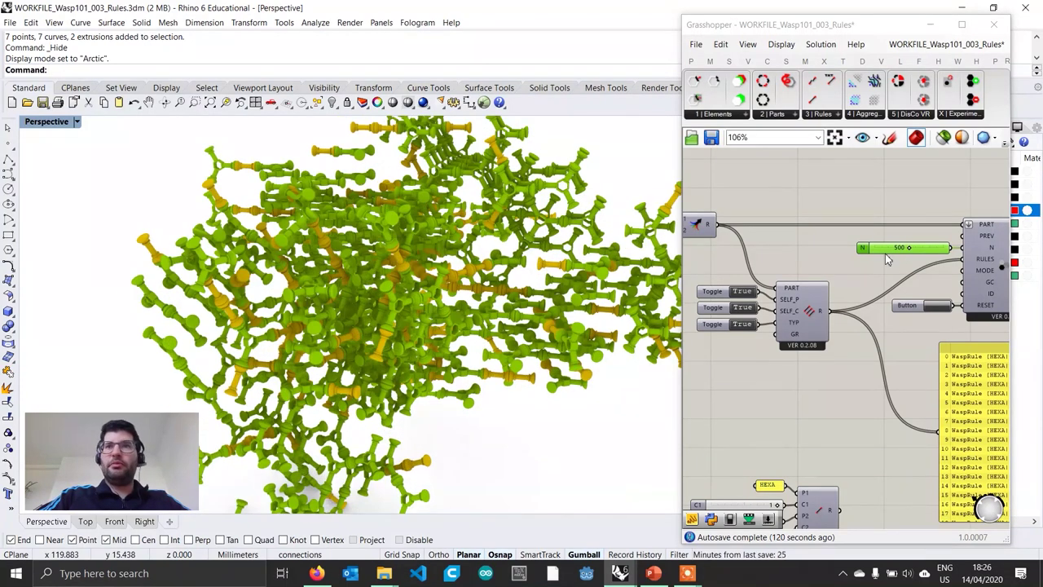
# - Set the aggregation's part count N to 250 and inspect the smaller aggregation
pyautogui.doubleClick(920, 252)
pyautogui.write('250')
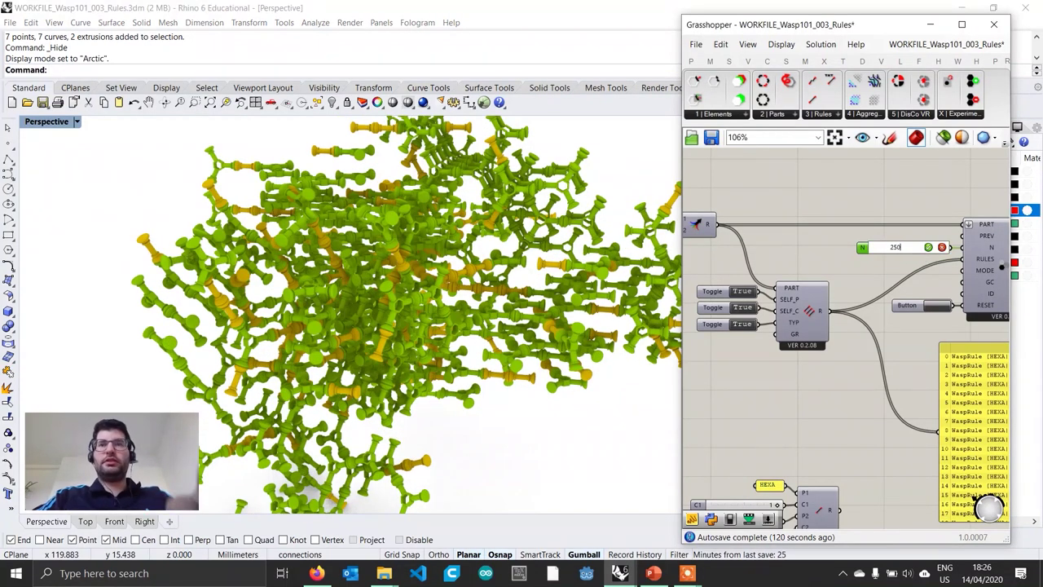
pyautogui.press('Return')
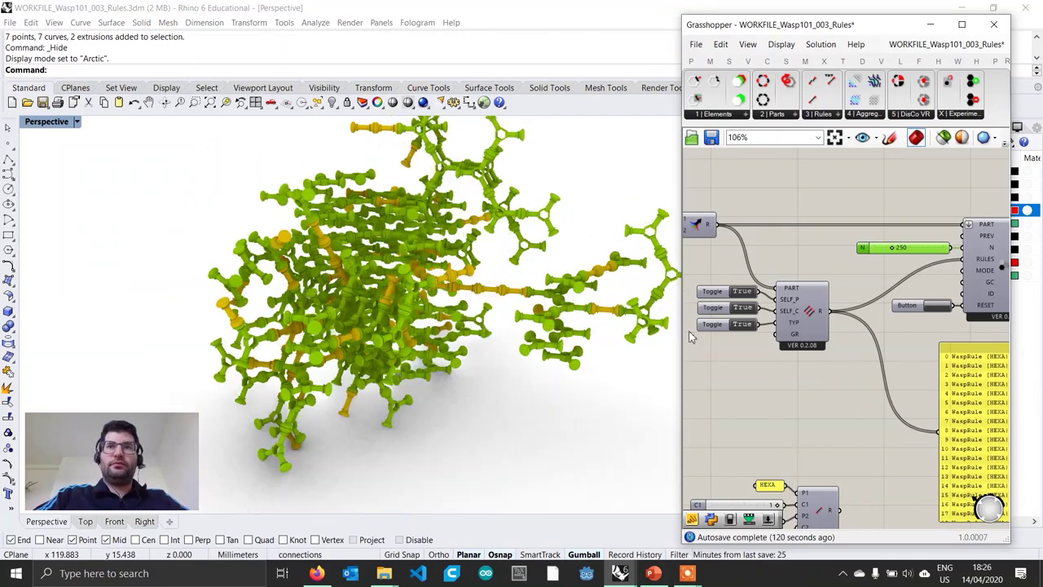
pyautogui.moveTo(512, 309); pyautogui.dragTo(545, 308, button='right')
pyautogui.scroll(3, 549, 320)
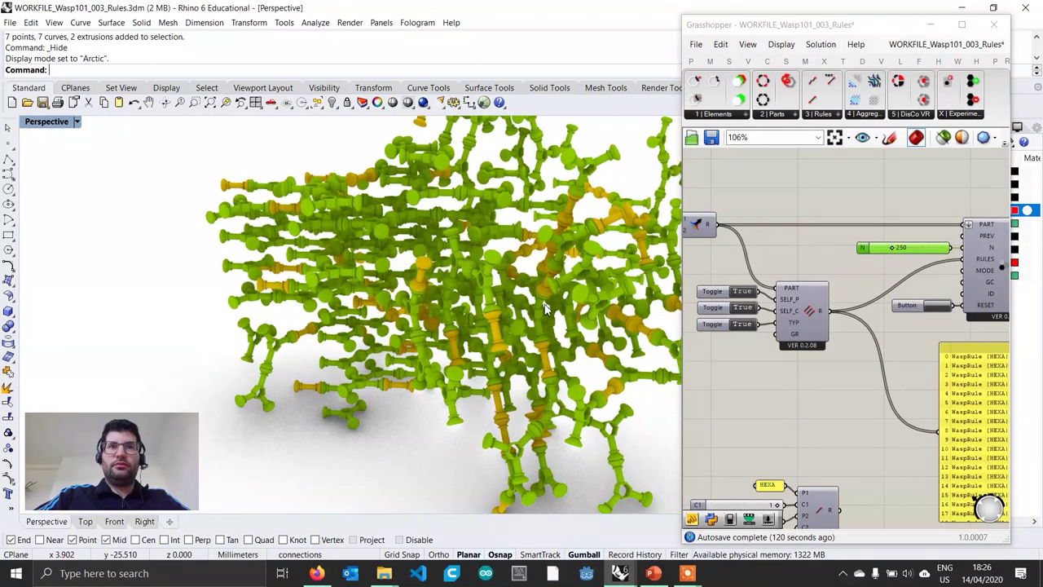
# - Set the rule generator's TYP toggle to False and view the resulting aggregation from a different angle
pyautogui.scroll(3, 544, 316)
pyautogui.moveTo(769, 330); pyautogui.dragTo(789, 333, button='right')
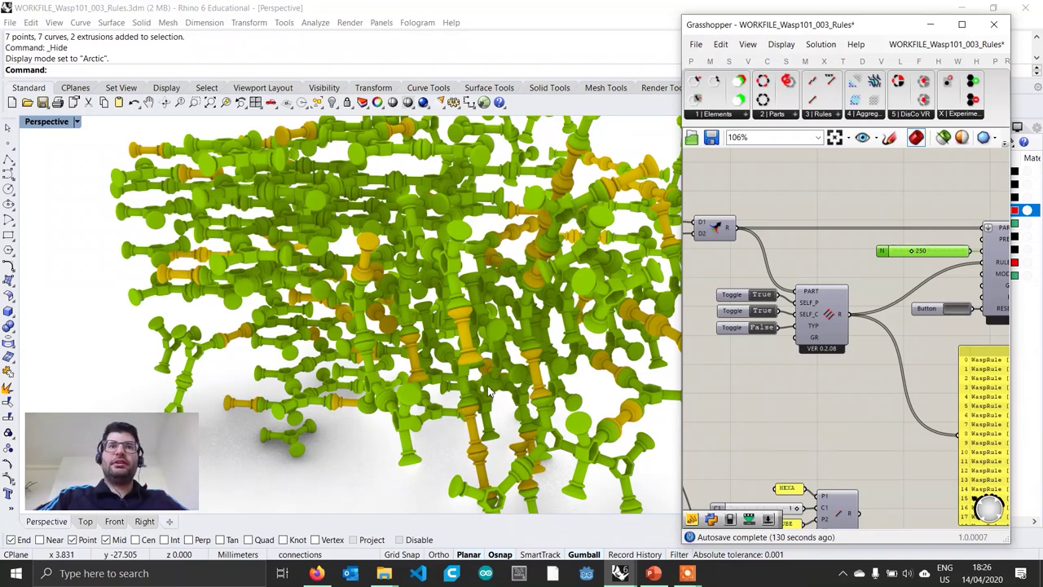
pyautogui.moveTo(488, 391); pyautogui.dragTo(487, 309, button='right')
pyautogui.moveTo(463, 368)
pyautogui.mouseDown(button='right')
pyautogui.moveTo(441, 358)
pyautogui.moveTo(470, 367)
pyautogui.mouseUp(button='right')
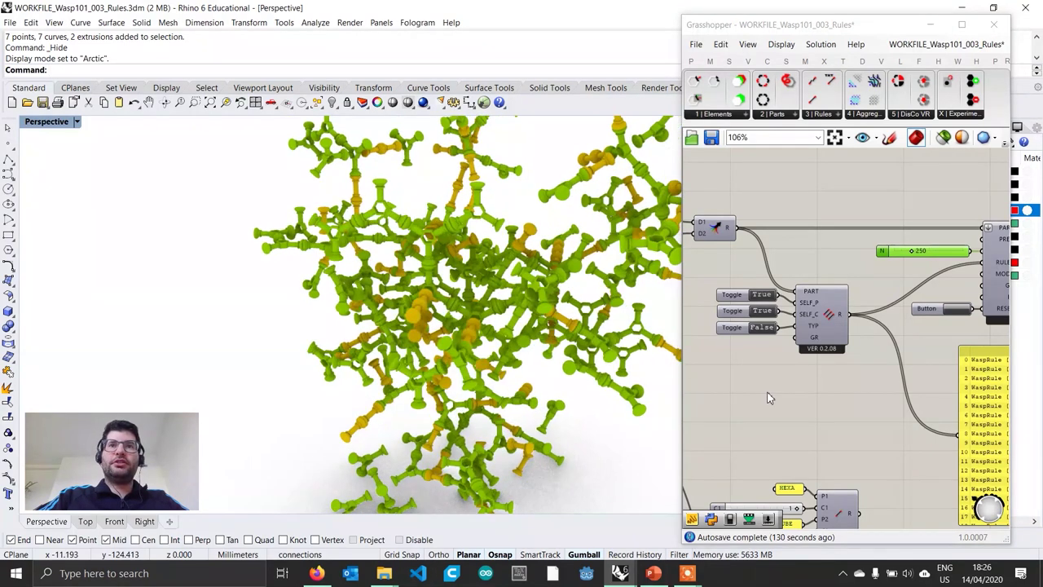
# - Disconnect the HEXAGON connections output from the HEXA part's CONN input, leaving only the SQUARE connections wired
pyautogui.click(768, 392)
pyautogui.scroll(-5, 768, 392)
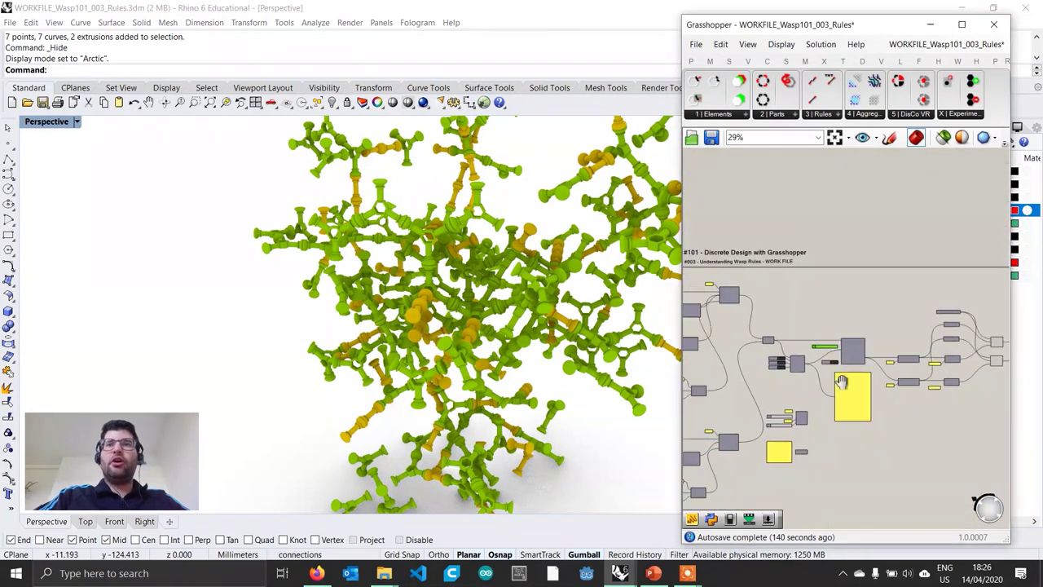
pyautogui.scroll(5, 907, 305)
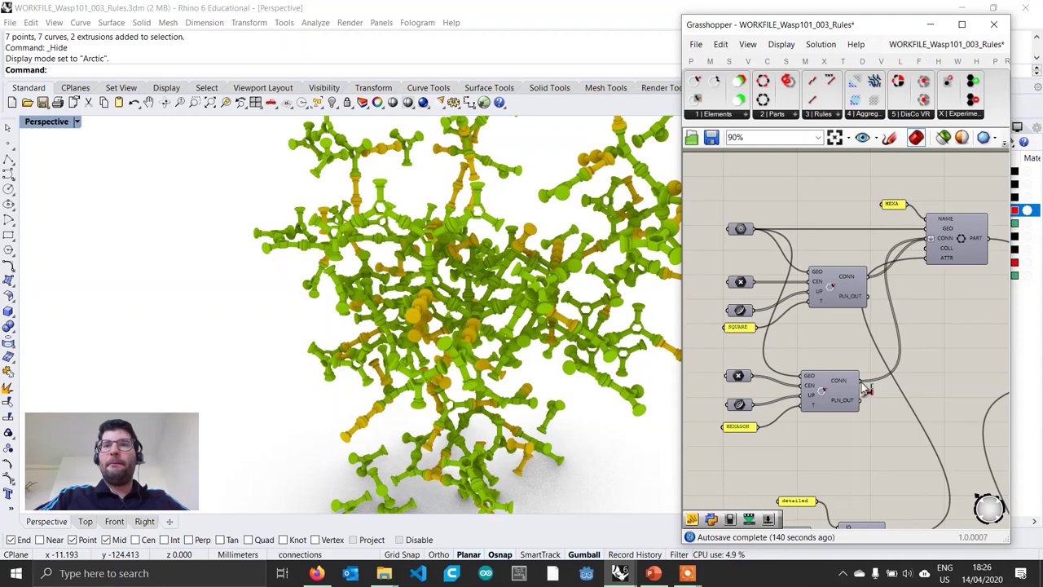
pyautogui.moveTo(984, 287); pyautogui.dragTo(929, 239)
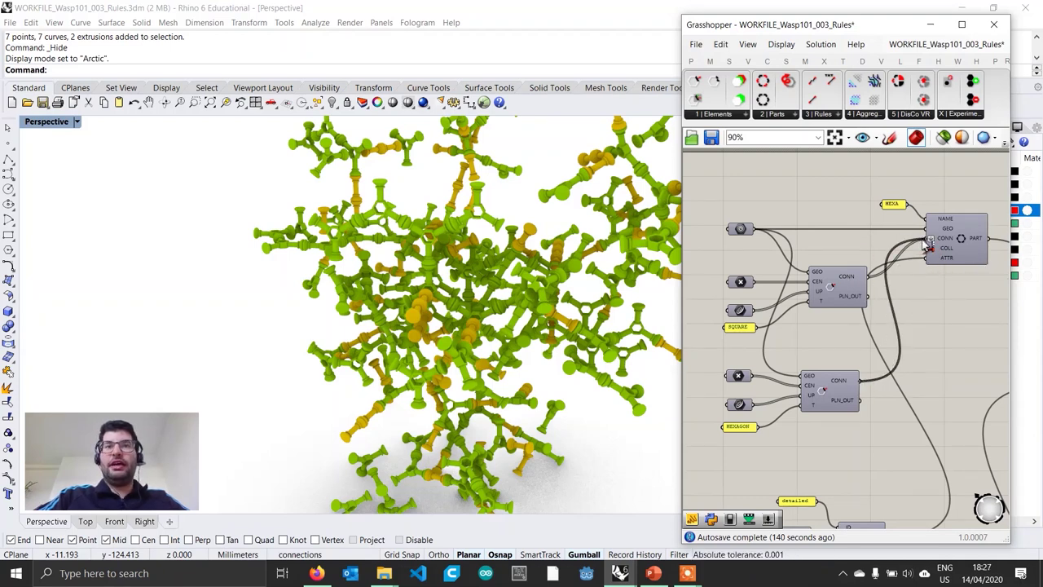
pyautogui.scroll(-4, 952, 375)
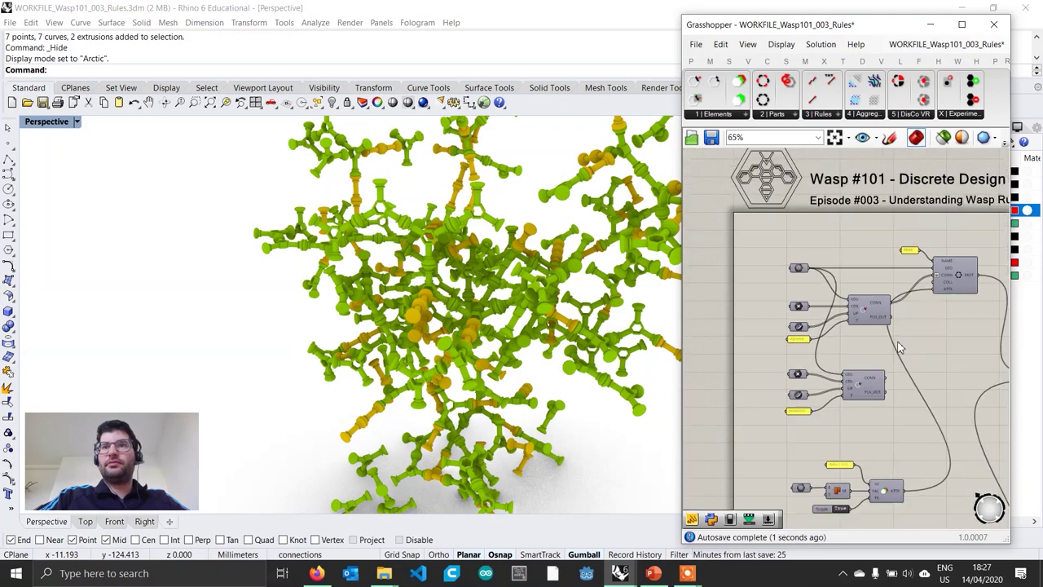
# - Examine from several angles how the 250 parts aggregate without the HEXAGON connections on the HEXA part
pyautogui.scroll(2, 878, 365)
pyautogui.scroll(3, 878, 364)
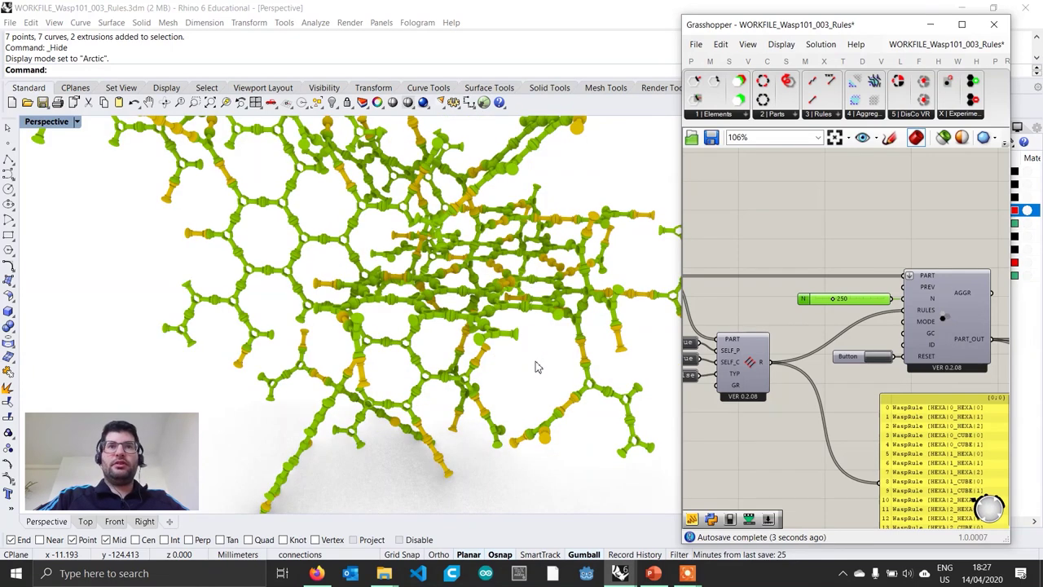
pyautogui.click(477, 362)
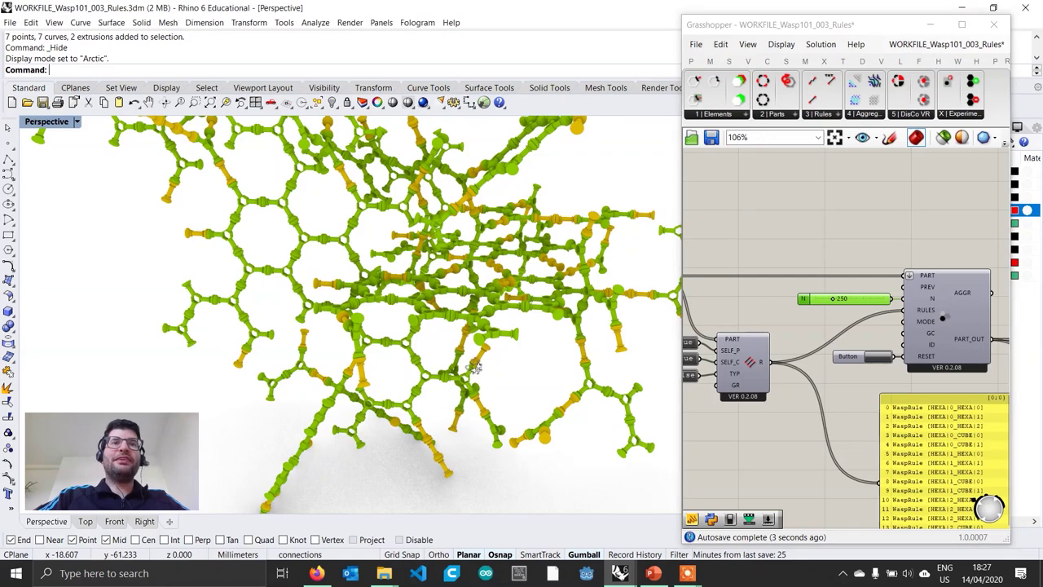
pyautogui.scroll(-3, 477, 361)
pyautogui.moveTo(481, 352); pyautogui.dragTo(379, 236, button='right')
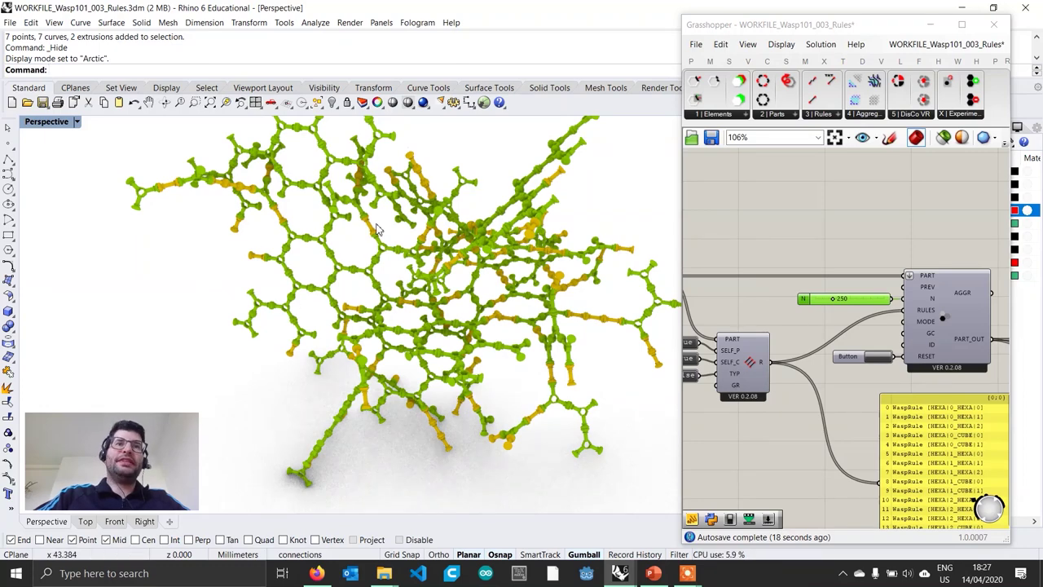
pyautogui.moveTo(441, 238); pyautogui.dragTo(484, 247, button='right')
pyautogui.moveTo(489, 300); pyautogui.dragTo(441, 330, button='right')
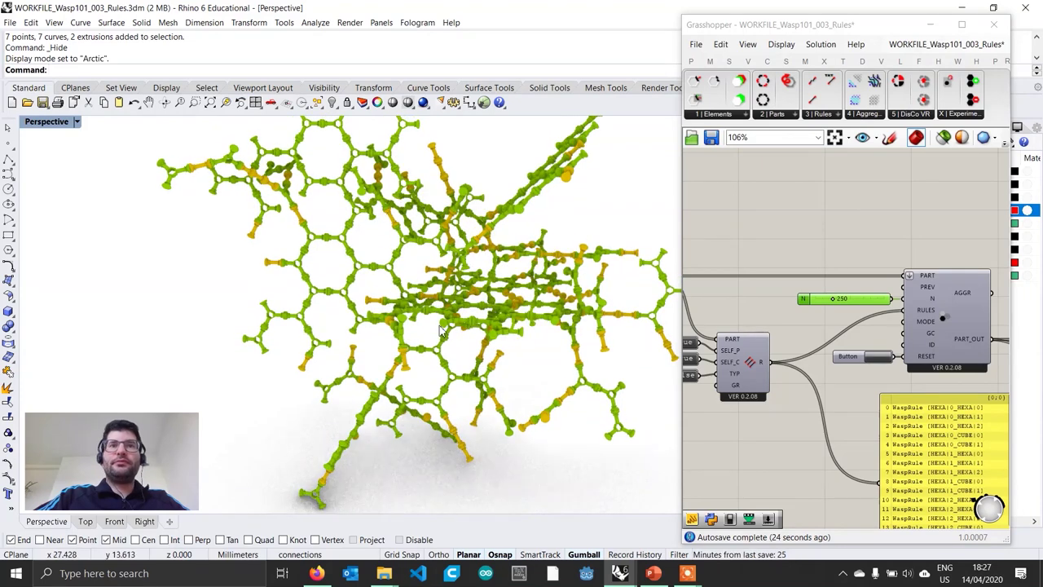
pyautogui.scroll(2, 517, 312)
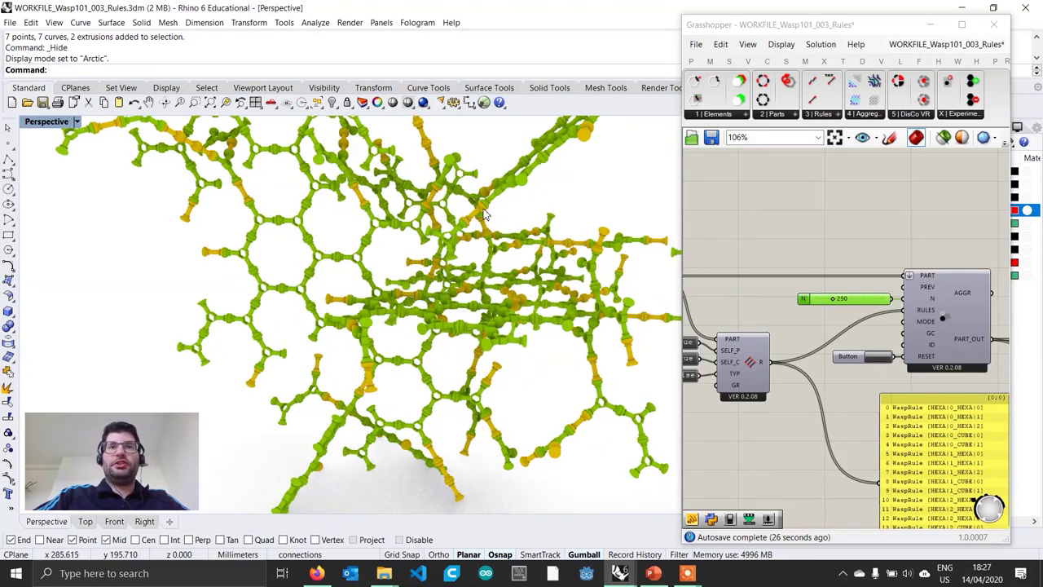
pyautogui.scroll(-3, 498, 293)
pyautogui.scroll(3, 503, 295)
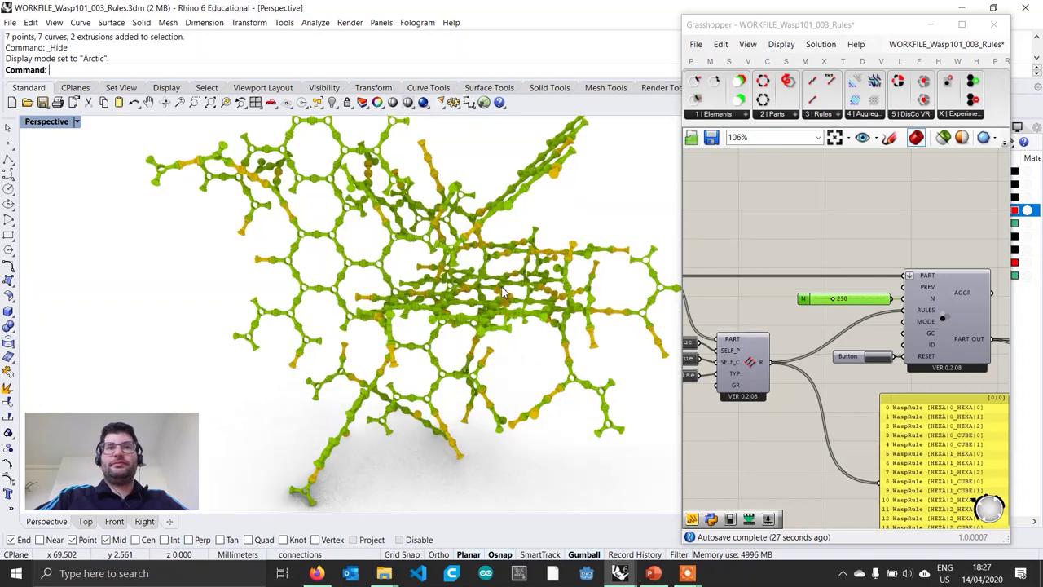
pyautogui.moveTo(503, 292); pyautogui.dragTo(479, 297, button='right')
# - Replace the rule generator's wire at the aggregation's RULES input with the text-based rules output, and reset the aggregation
pyautogui.scroll(-4, 828, 367)
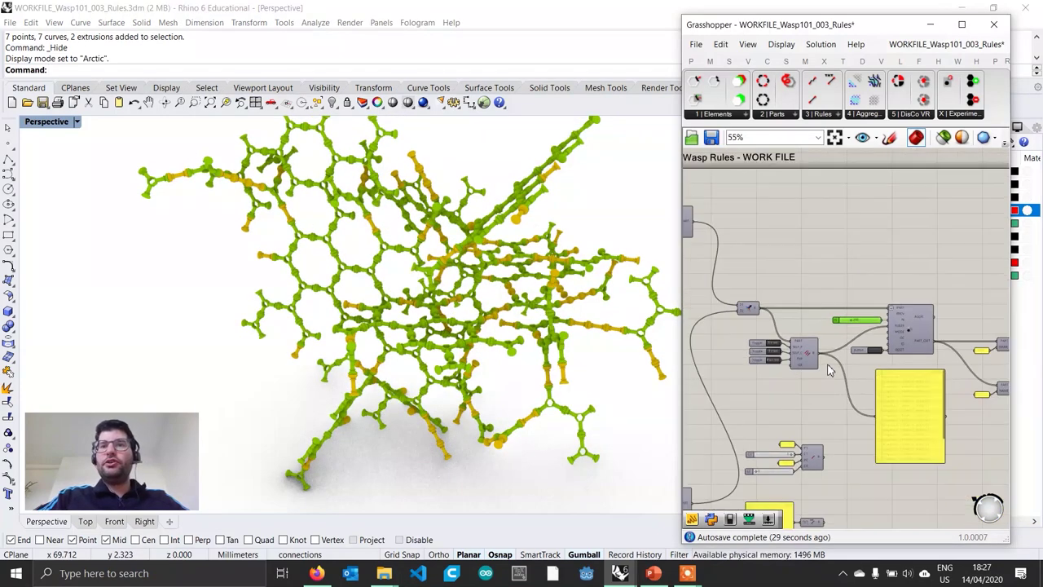
pyautogui.scroll(-1, 829, 369)
pyautogui.scroll(4, 812, 447)
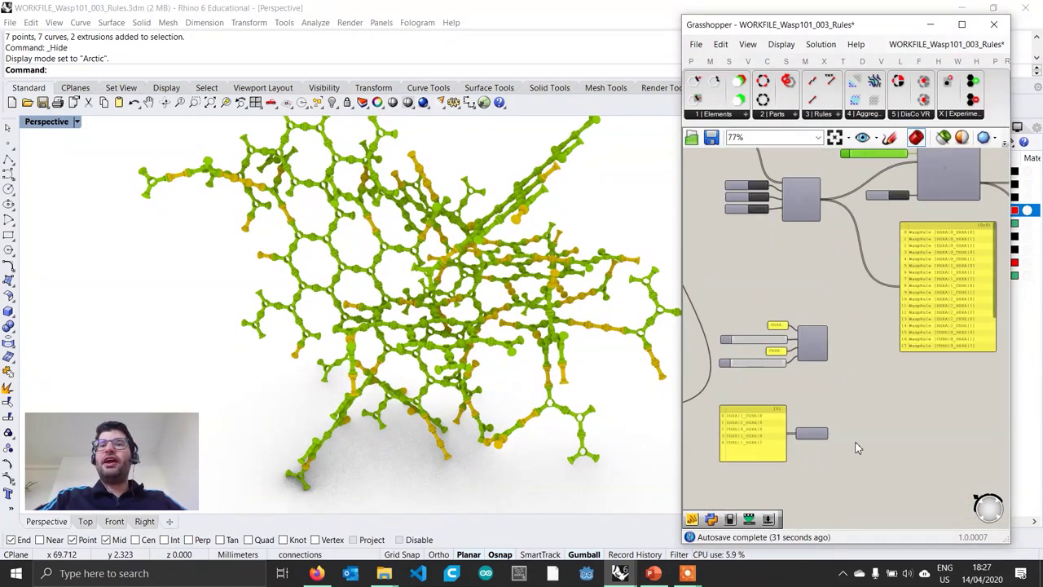
pyautogui.scroll(-3, 885, 326)
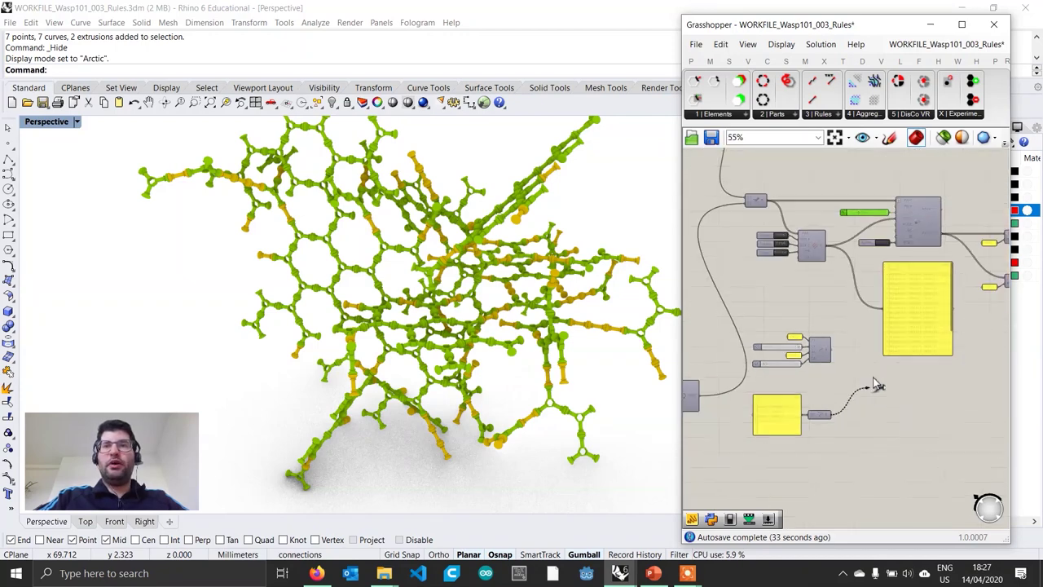
pyautogui.scroll(4, 884, 282)
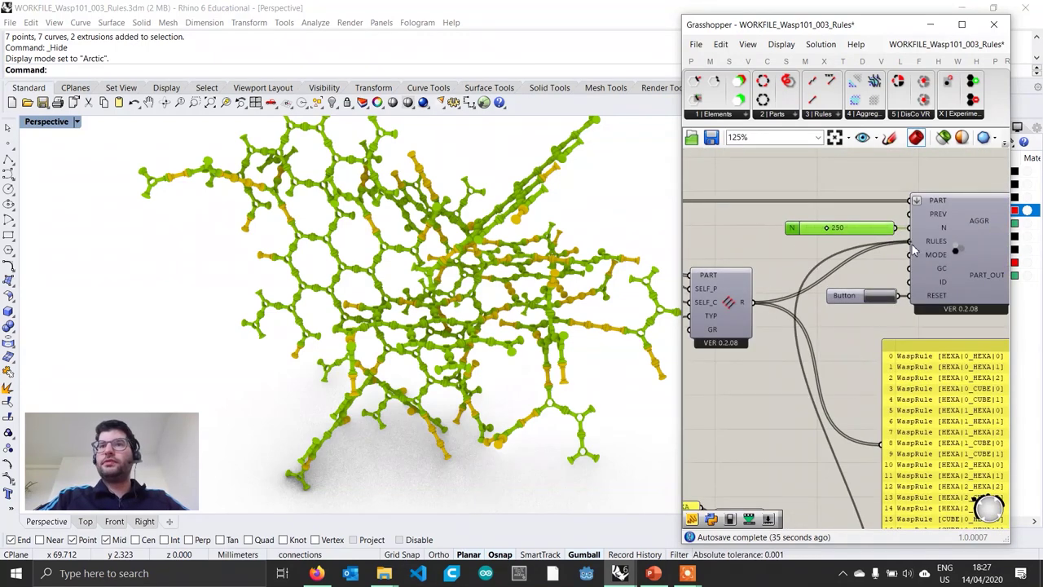
pyautogui.click(883, 300)
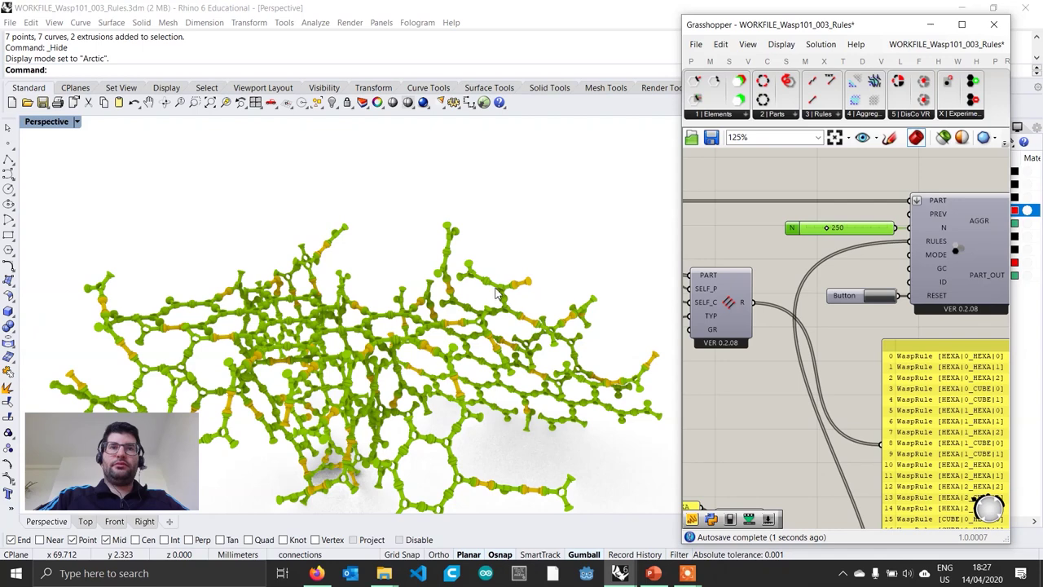
# - Examine the aggregation grown from the text-based rules and compare the three rule-definition setups on the Grasshopper canvas
pyautogui.click(495, 293)
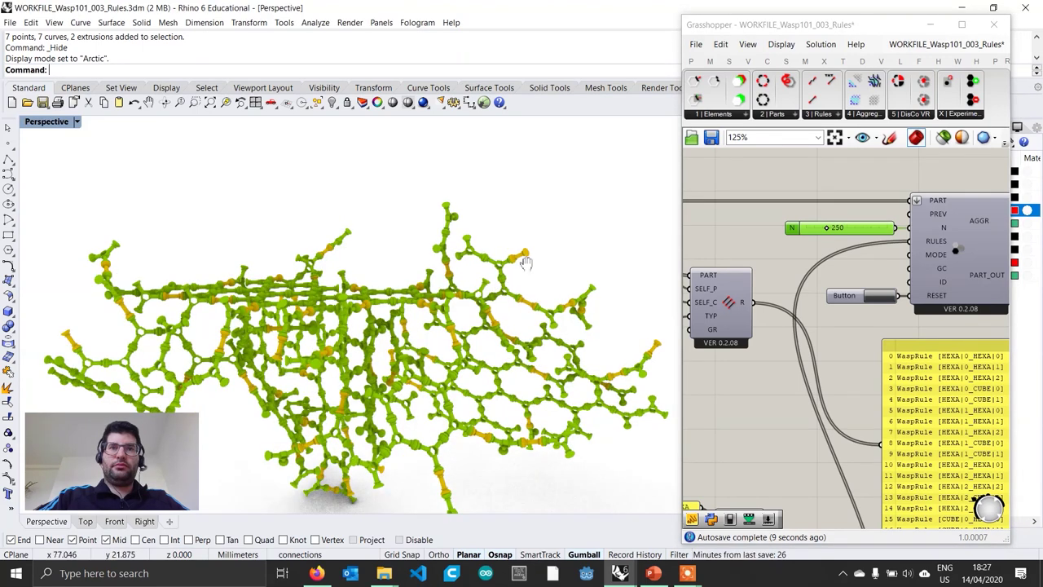
pyautogui.keyDown('shift'); pyautogui.moveTo(526, 263); pyautogui.dragTo(559, 232, button='right'); pyautogui.keyUp('shift')
pyautogui.scroll(-3, 826, 300)
pyautogui.moveTo(838, 350); pyautogui.dragTo(850, 318, button='right')
pyautogui.scroll(-2, 850, 296)
pyautogui.scroll(1, 897, 322)
pyautogui.scroll(1, 834, 296)
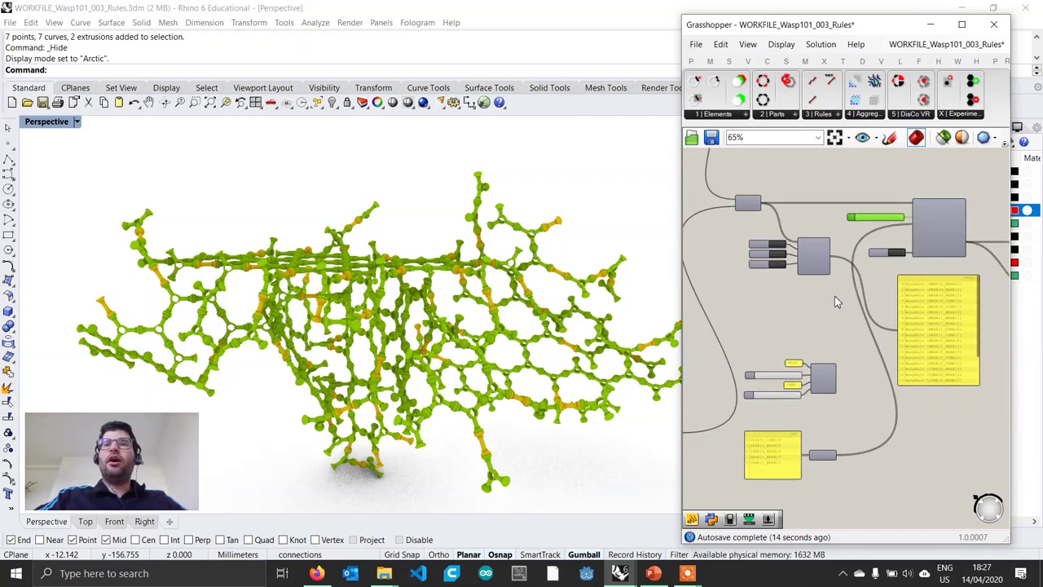
pyautogui.moveTo(806, 402); pyautogui.dragTo(895, 376, button='right')
pyautogui.scroll(-1, 858, 350)
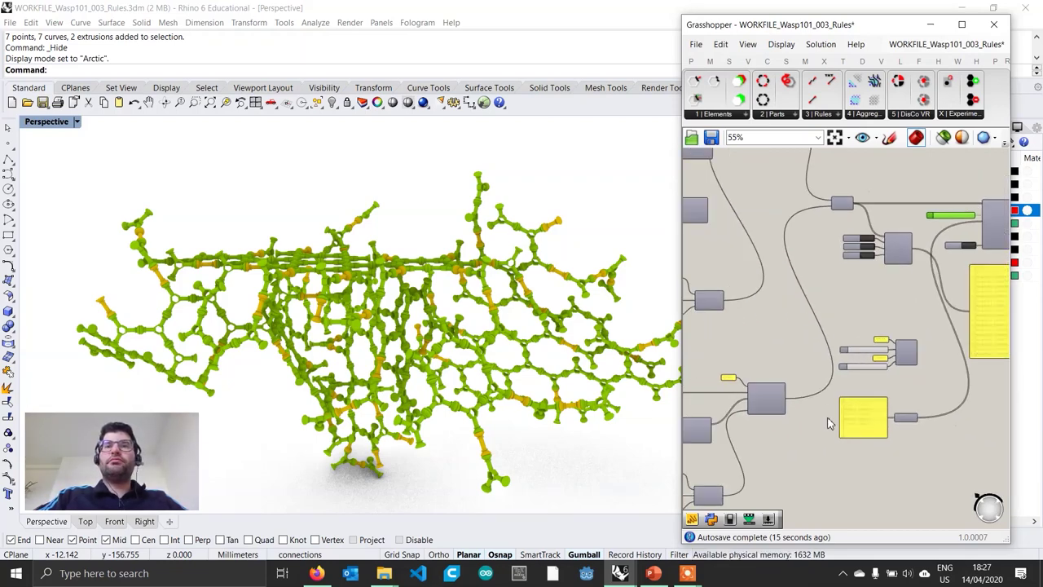
pyautogui.scroll(1, 815, 404)
pyautogui.scroll(-2, 818, 409)
pyautogui.moveTo(817, 409); pyautogui.dragTo(844, 390, button='right')
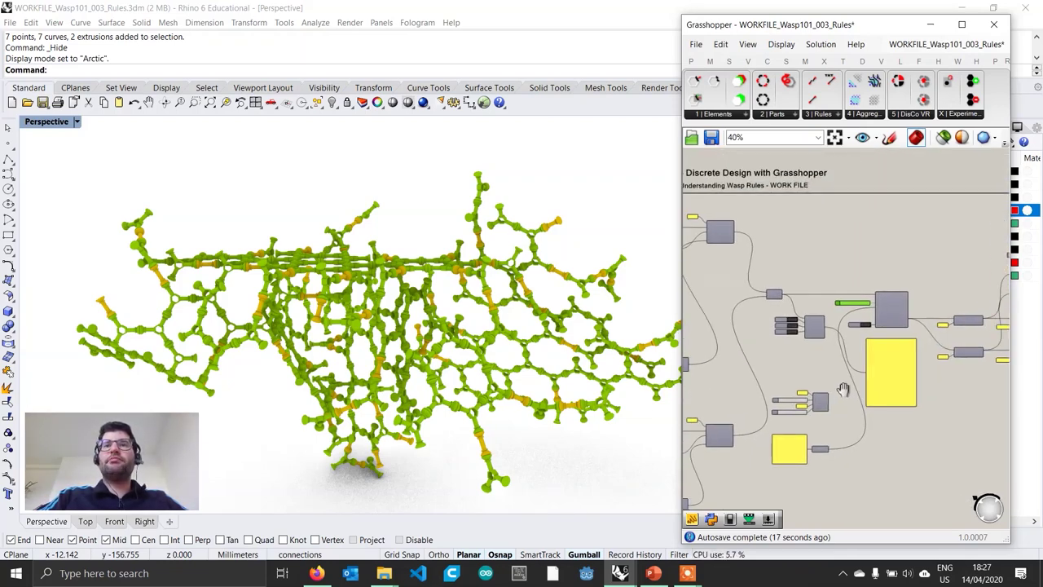
# - Inspect the aggregation component's inputs and outputs alongside the aggregated geometry in the Perspective viewport
pyautogui.moveTo(477, 356); pyautogui.dragTo(501, 375, button='right')
pyautogui.scroll(1, 904, 335)
pyautogui.scroll(5, 916, 319)
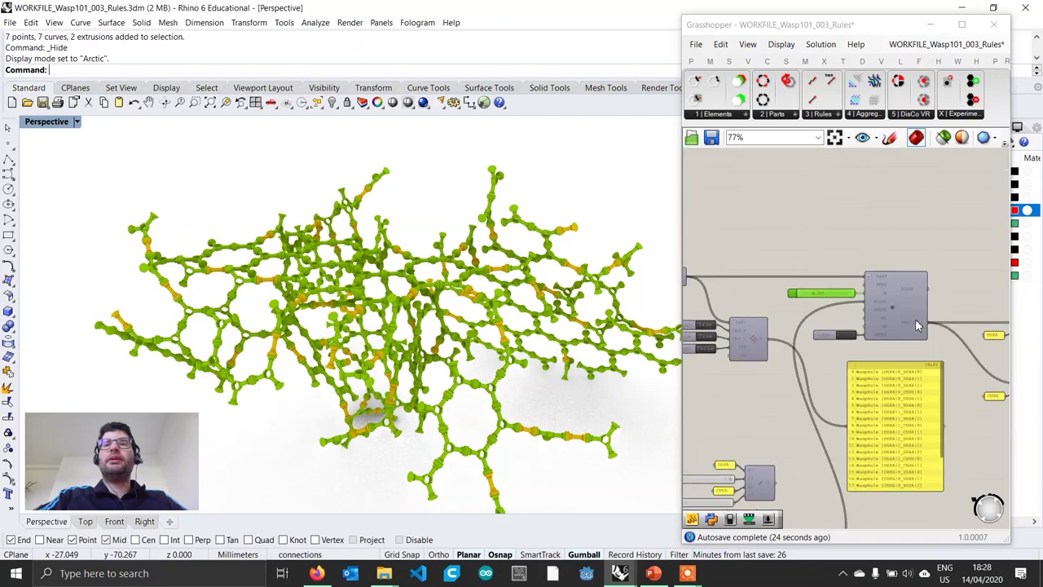
pyautogui.moveTo(894, 319); pyautogui.dragTo(879, 312, button='right')
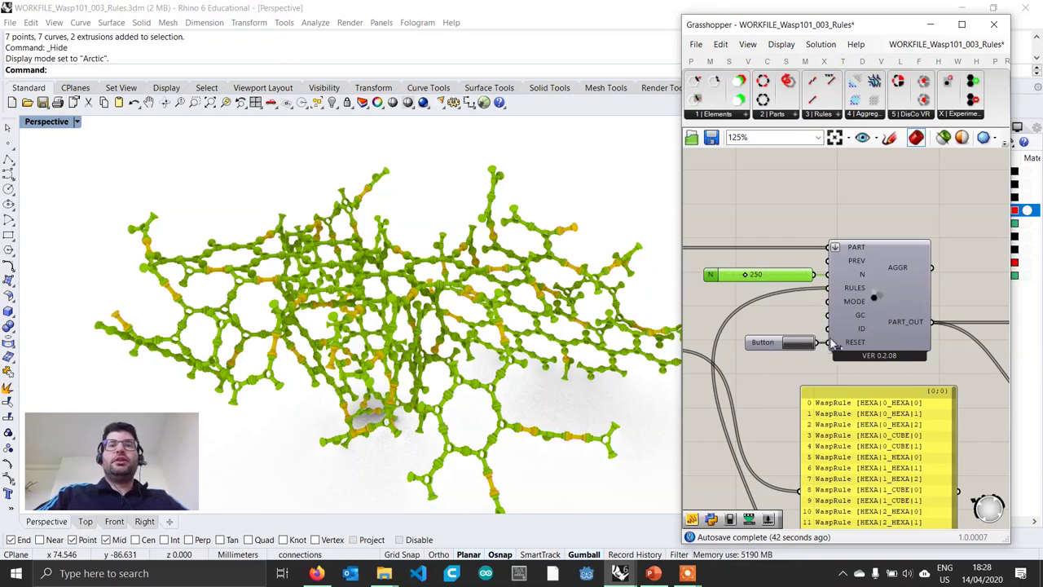
pyautogui.keyDown('shift'); pyautogui.moveTo(513, 305); pyautogui.dragTo(544, 301, button='right'); pyautogui.keyUp('shift')
pyautogui.scroll(4, 541, 301)
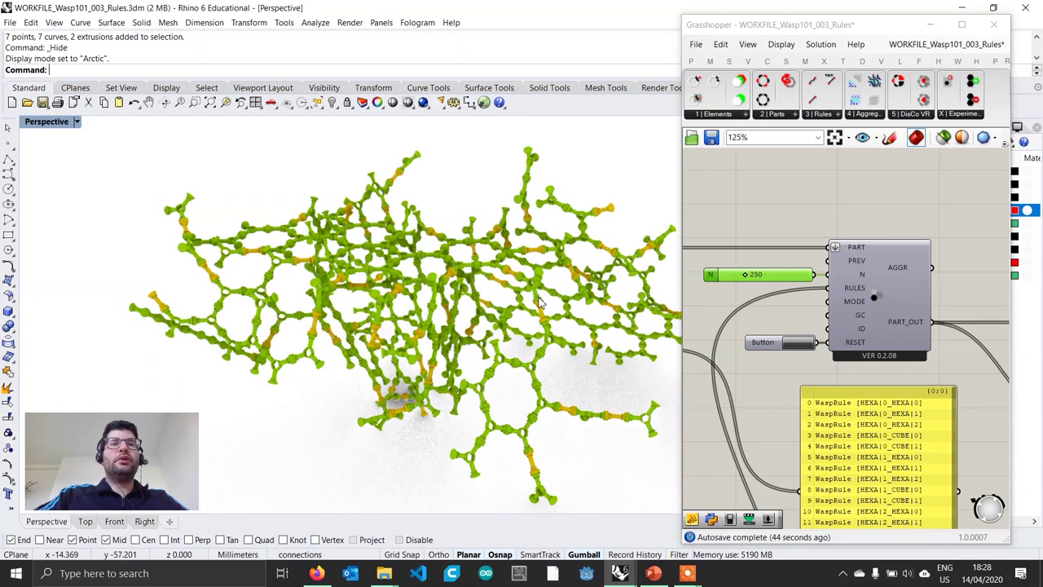